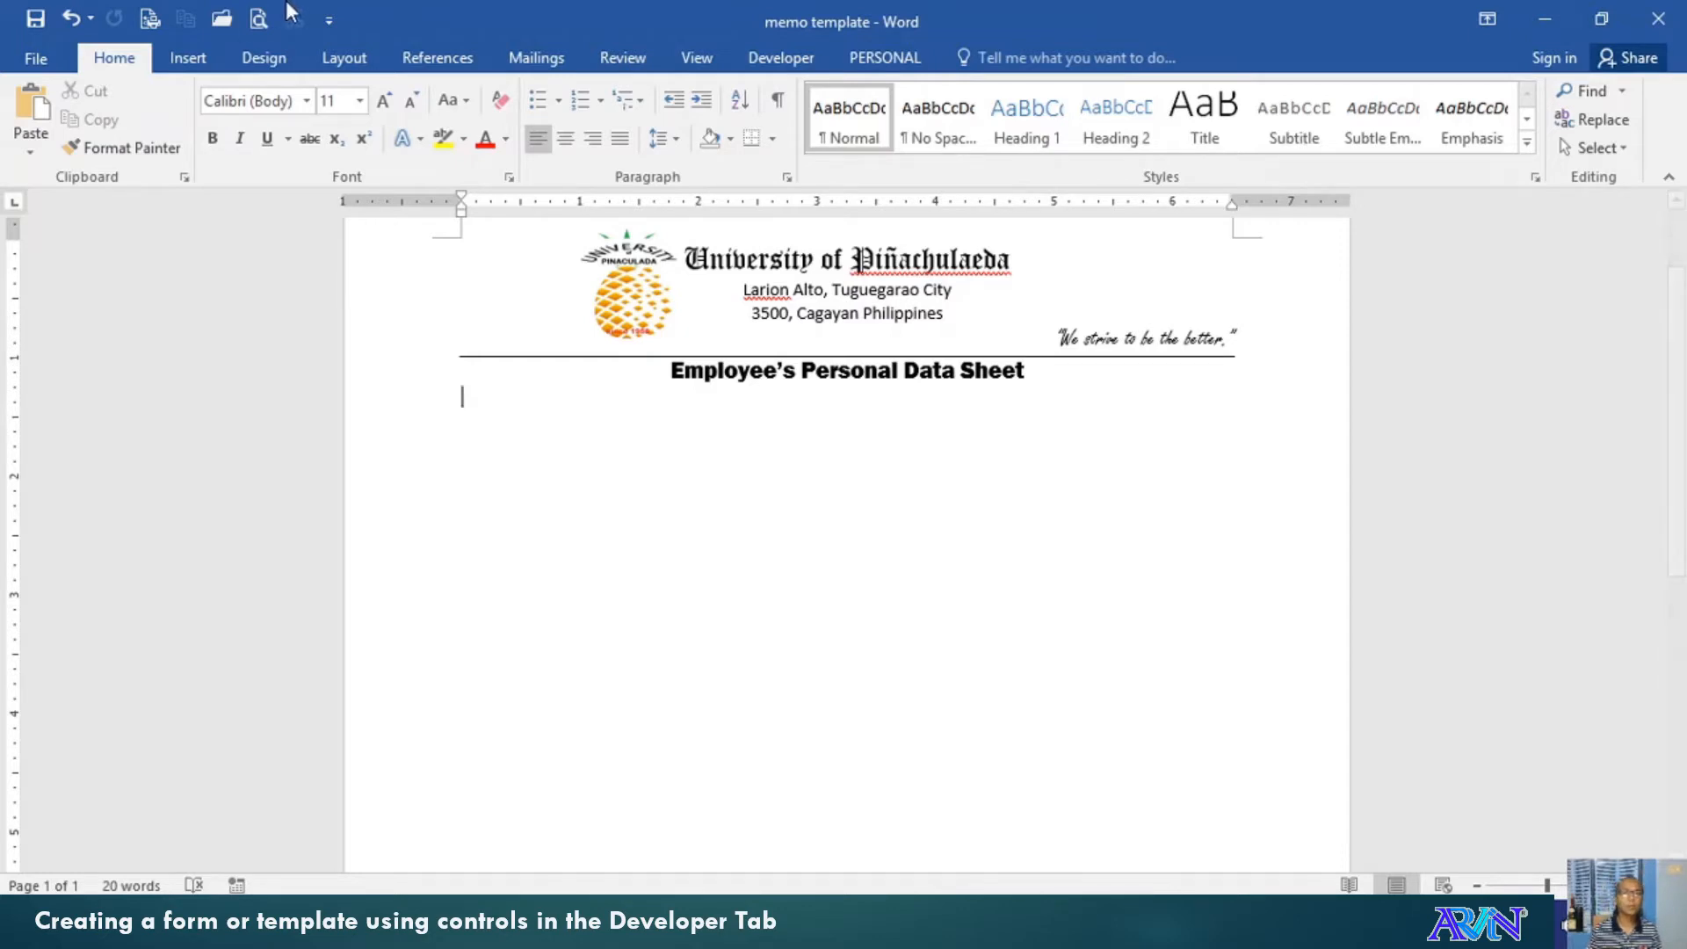
Open Word Options at Customize Ribbon and confirm Developer is checked under Main Tabs
{"action": "left_click", "coordinate": [776, 58]}
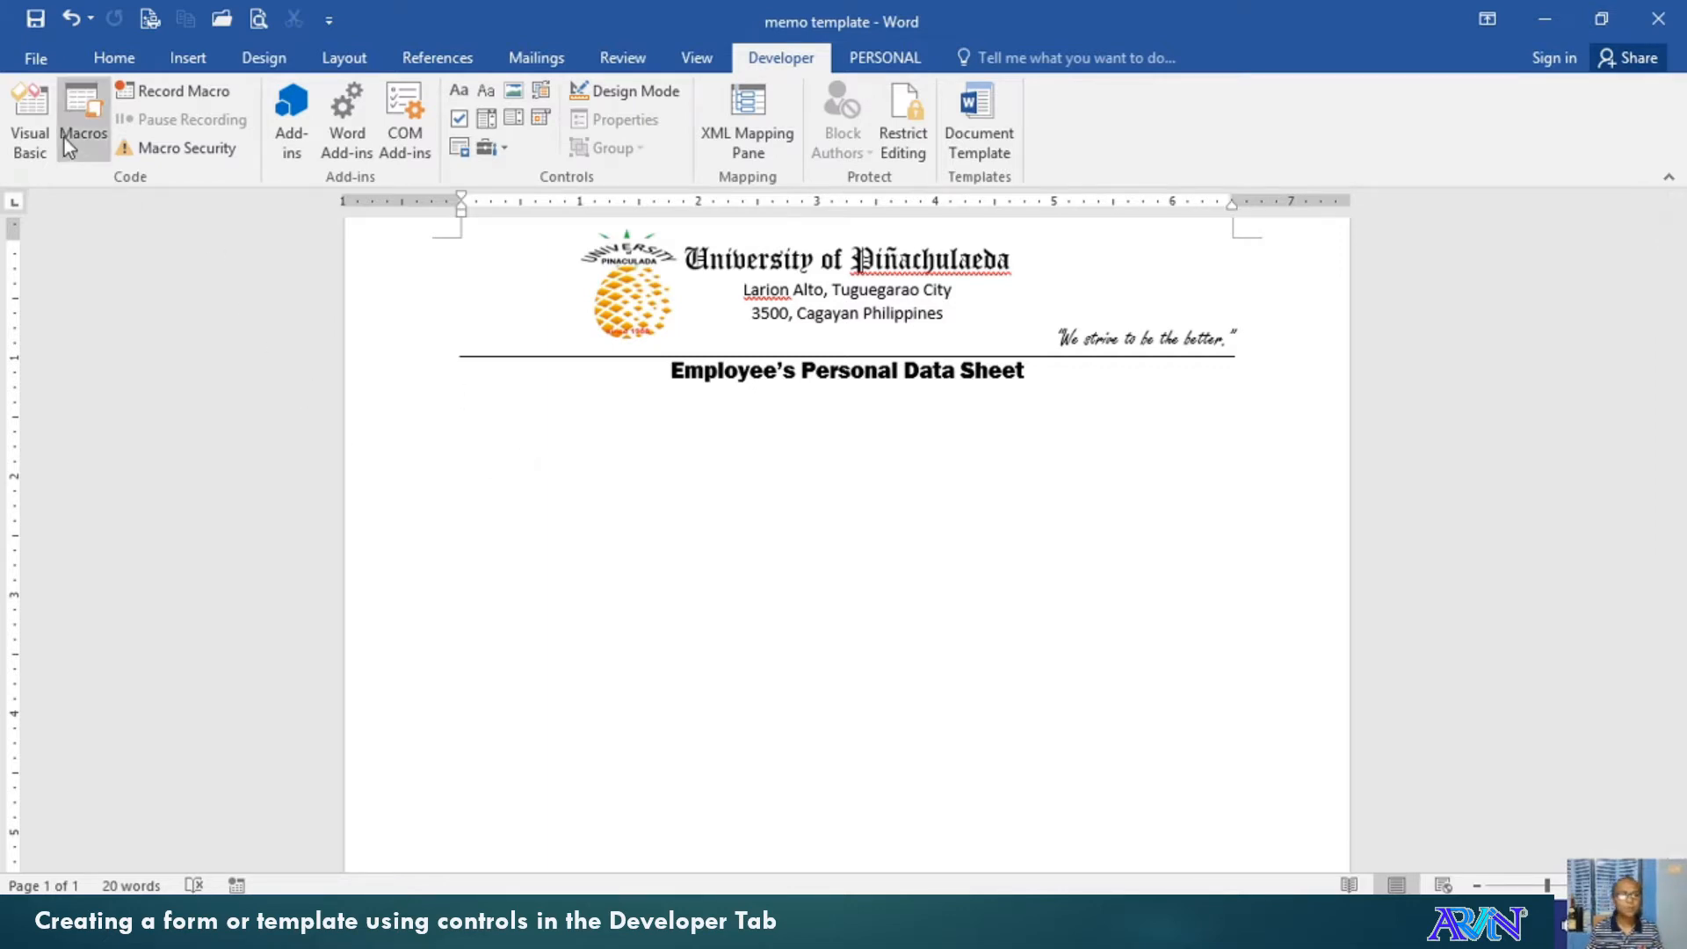
{"action": "left_click", "coordinate": [35, 61]}
{"action": "left_click", "coordinate": [91, 624]}
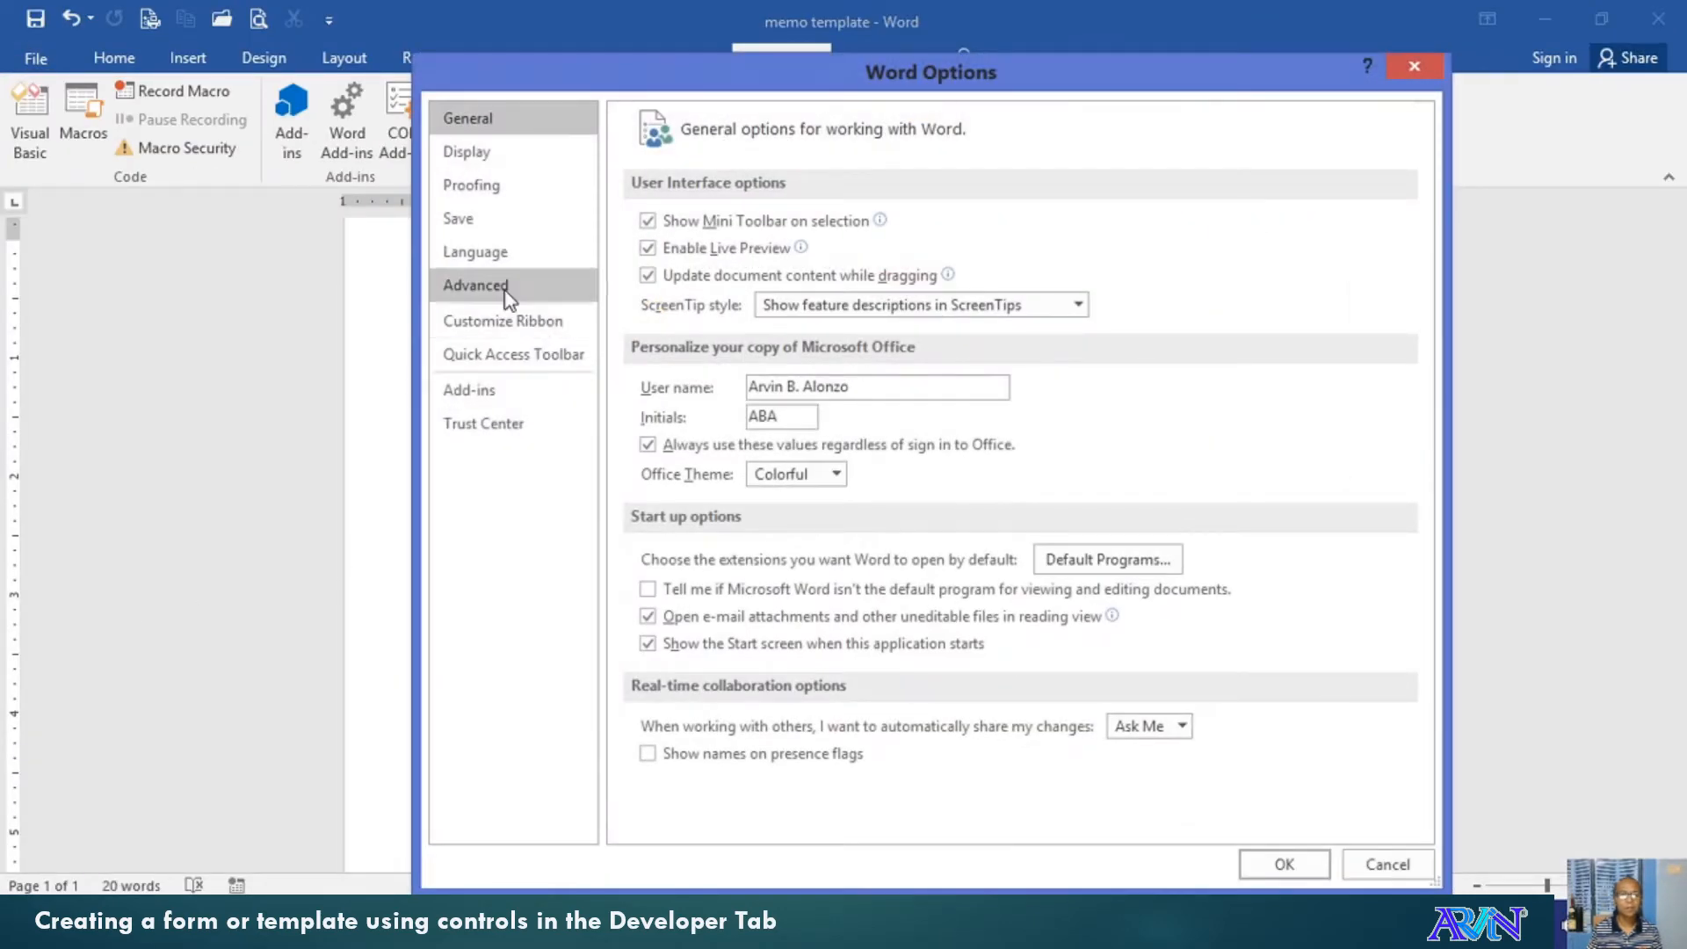
{"action": "left_click", "coordinate": [507, 320]}
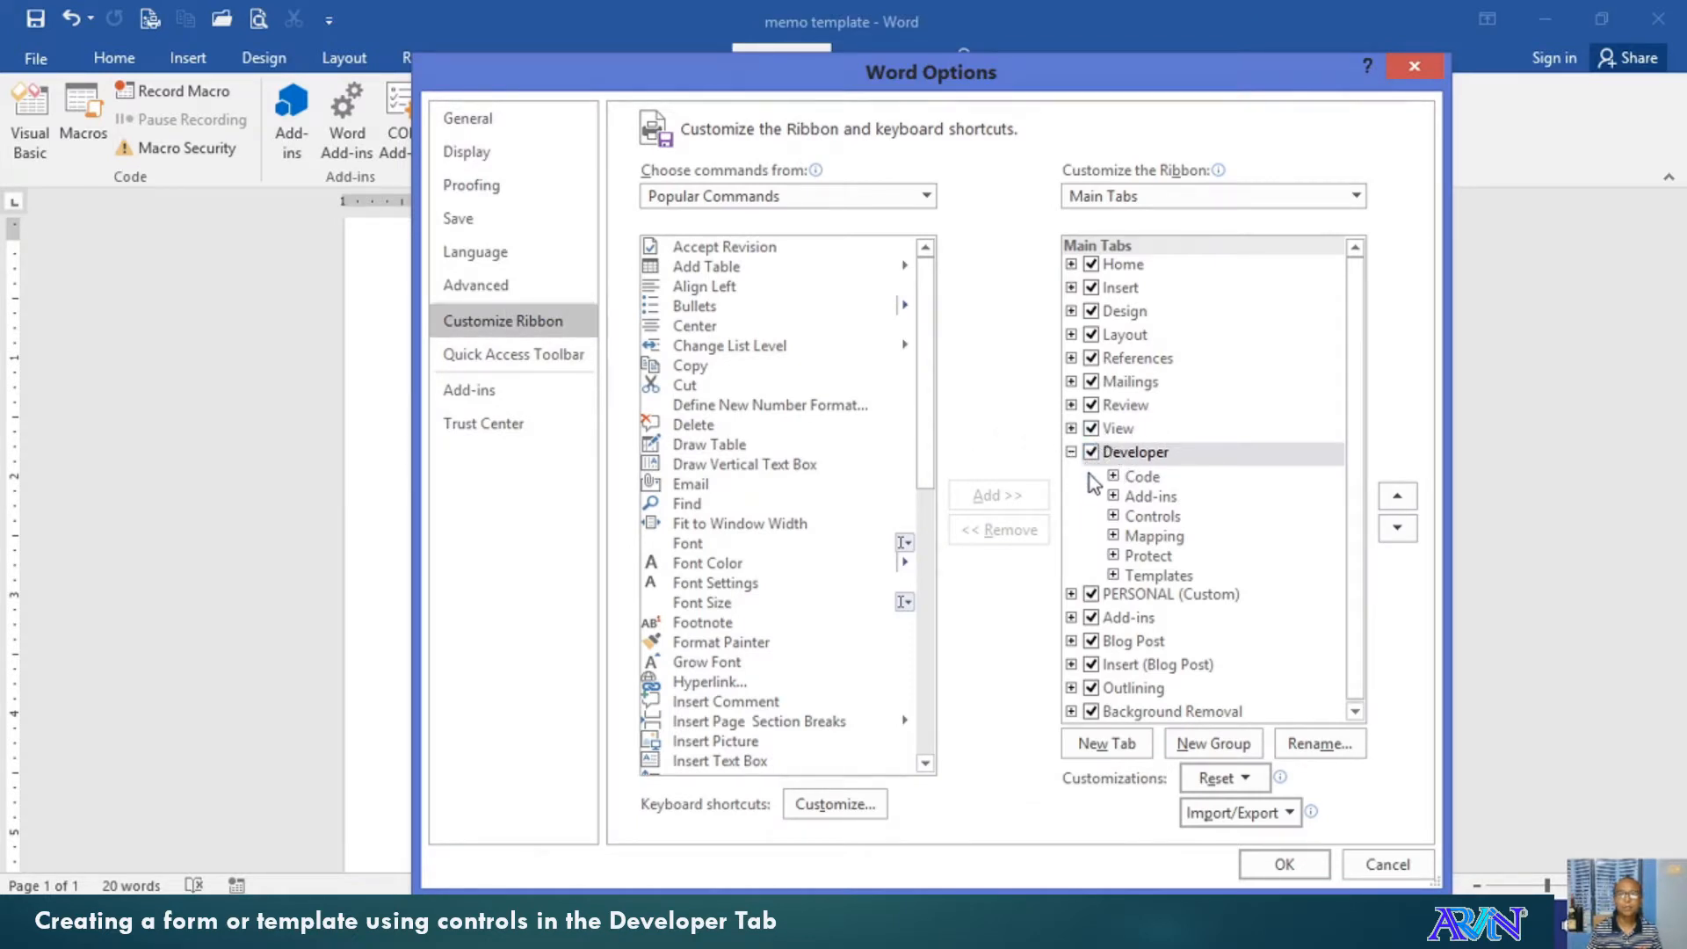
{"action": "mouse_move", "coordinate": [1248, 932]}
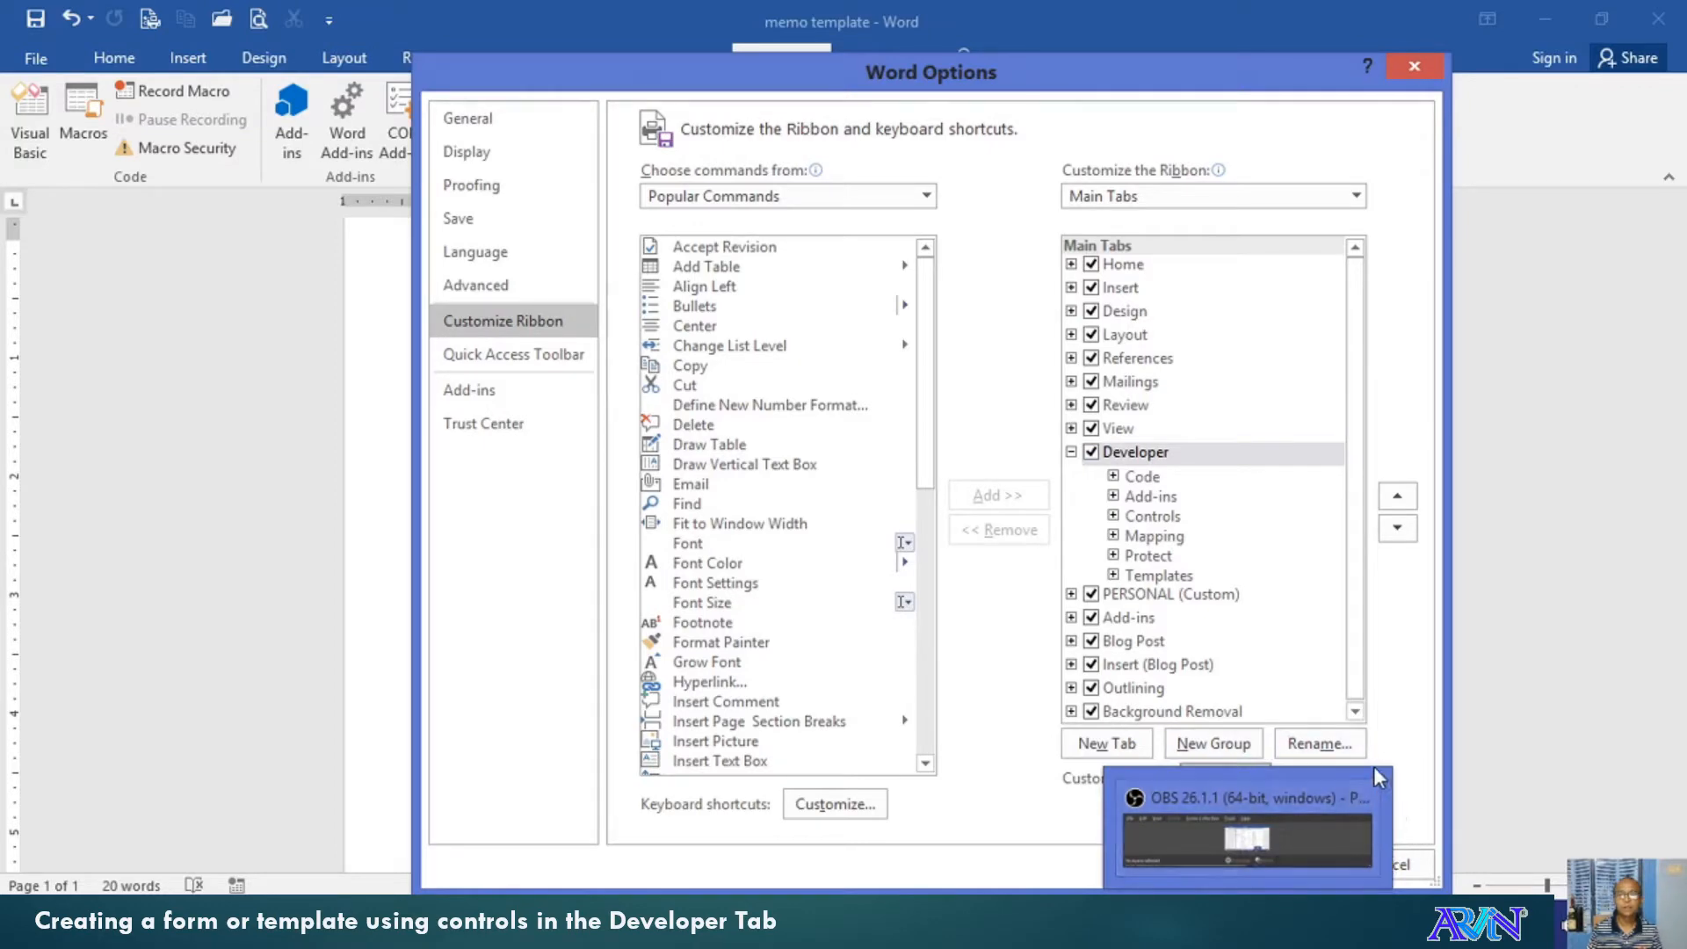
{"action": "left_click", "coordinate": [1295, 840]}
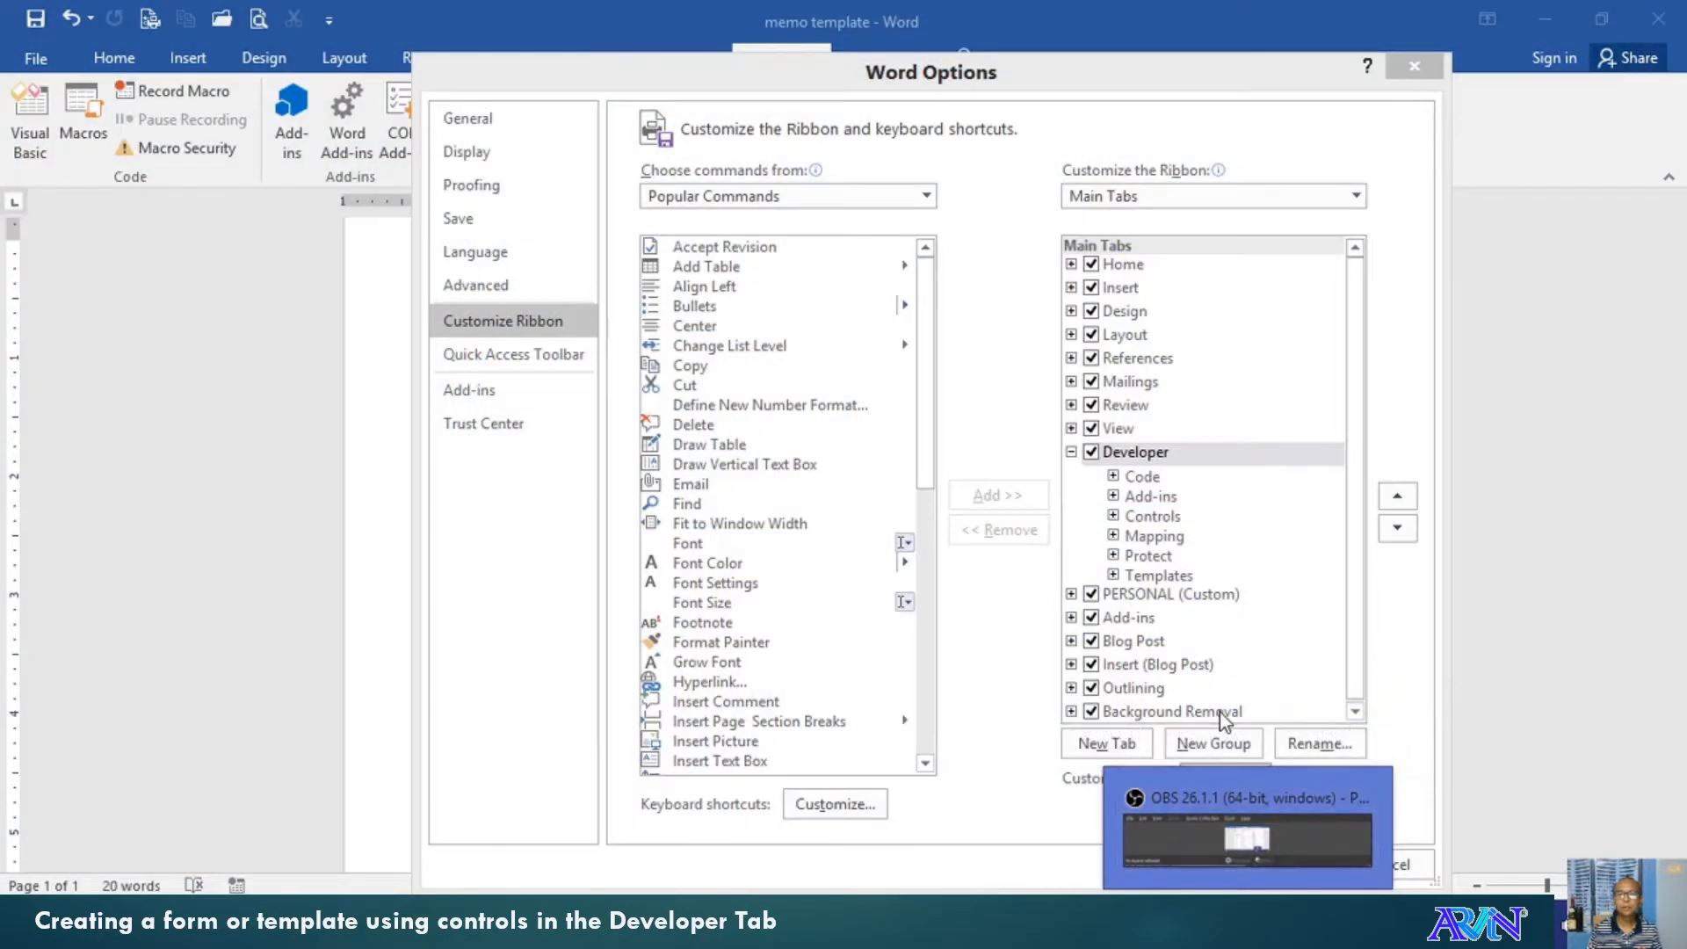
{"action": "left_click", "coordinate": [1220, 711]}
Accept Word Options with OK to return to the memo document
{"action": "left_click", "coordinate": [1308, 859]}
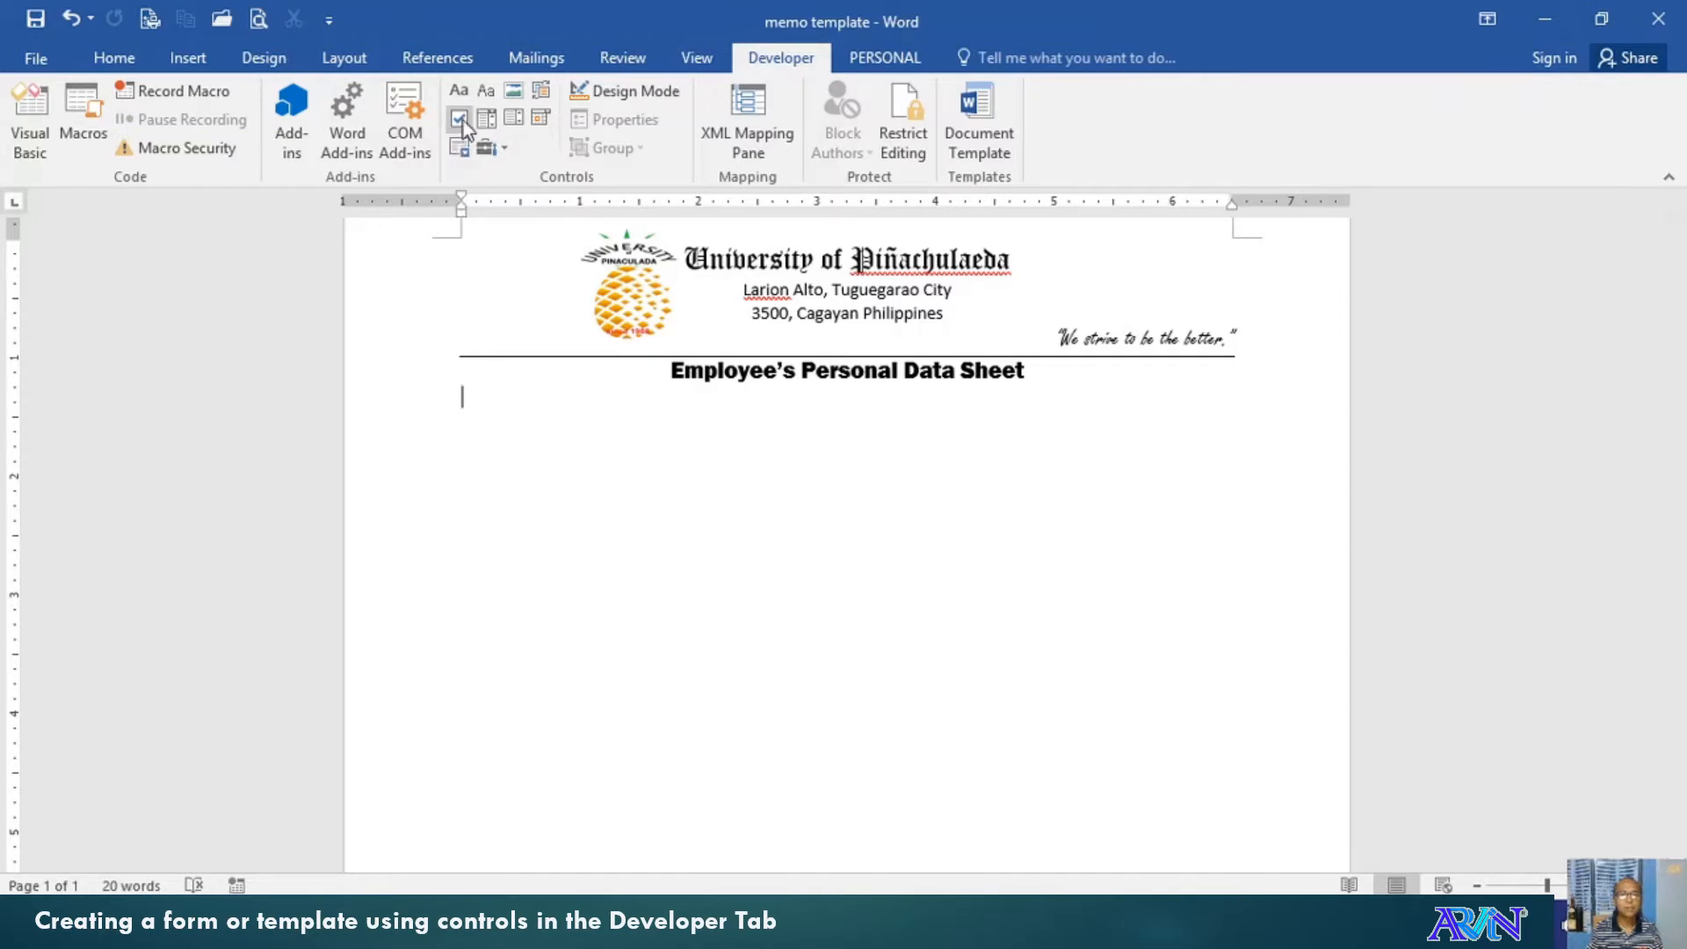
Insert a picture content control below the title, sized 2"x2" with a 2¼ pt border
{"action": "left_click", "coordinate": [514, 93]}
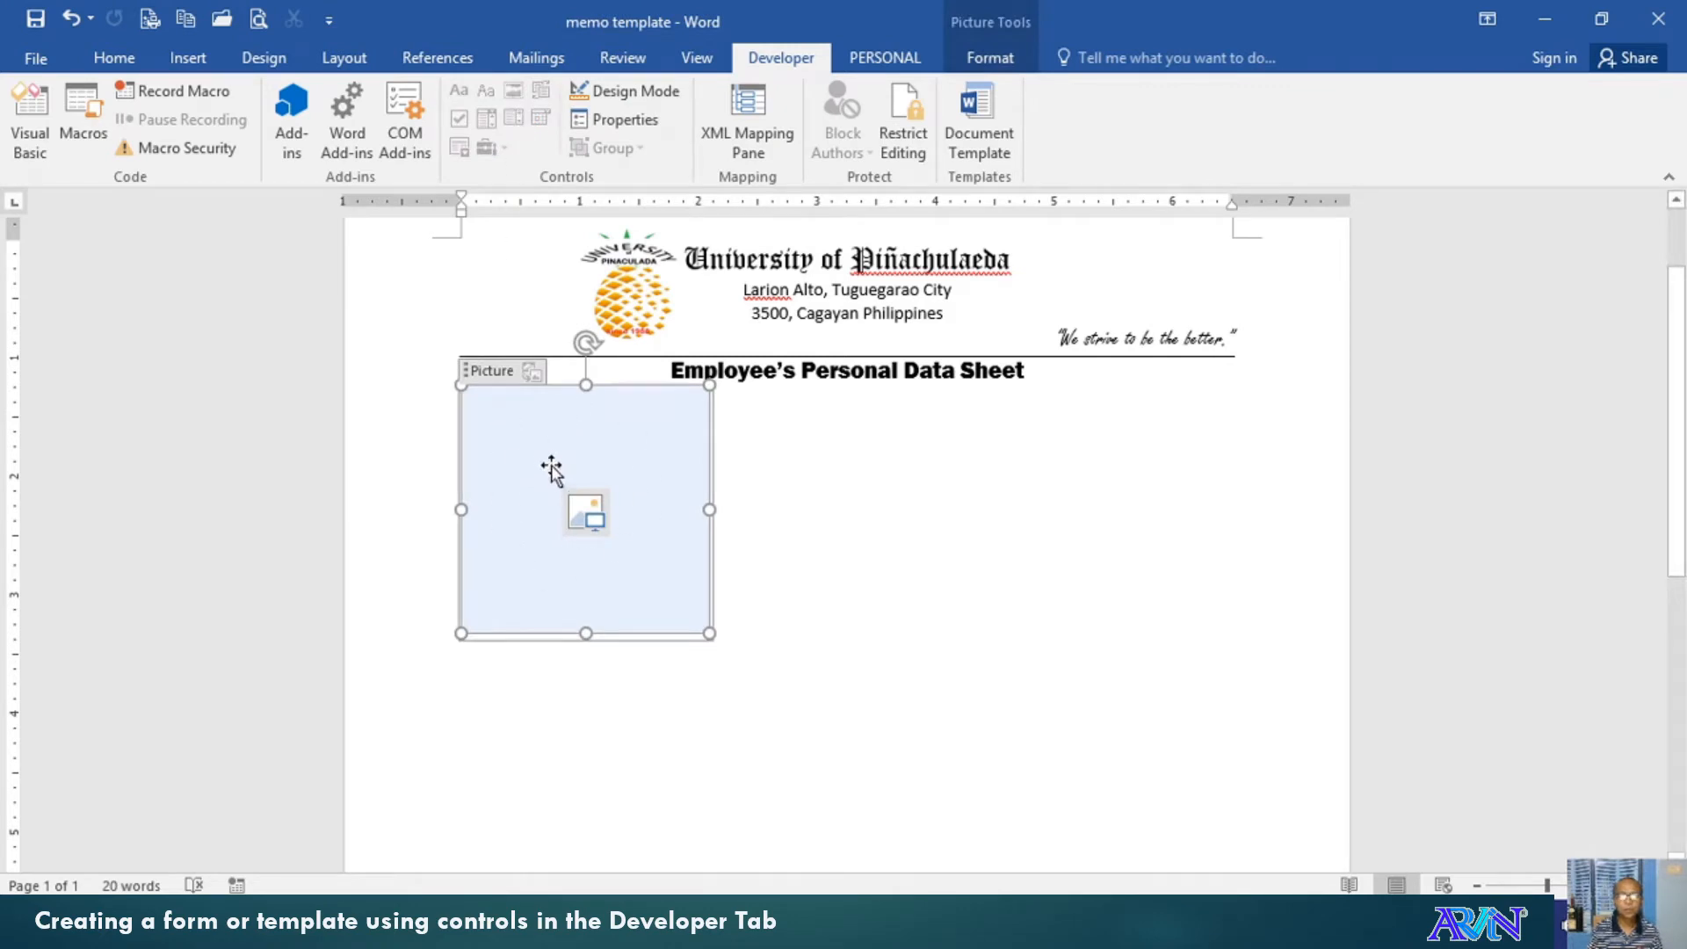
{"action": "left_click", "coordinate": [979, 60]}
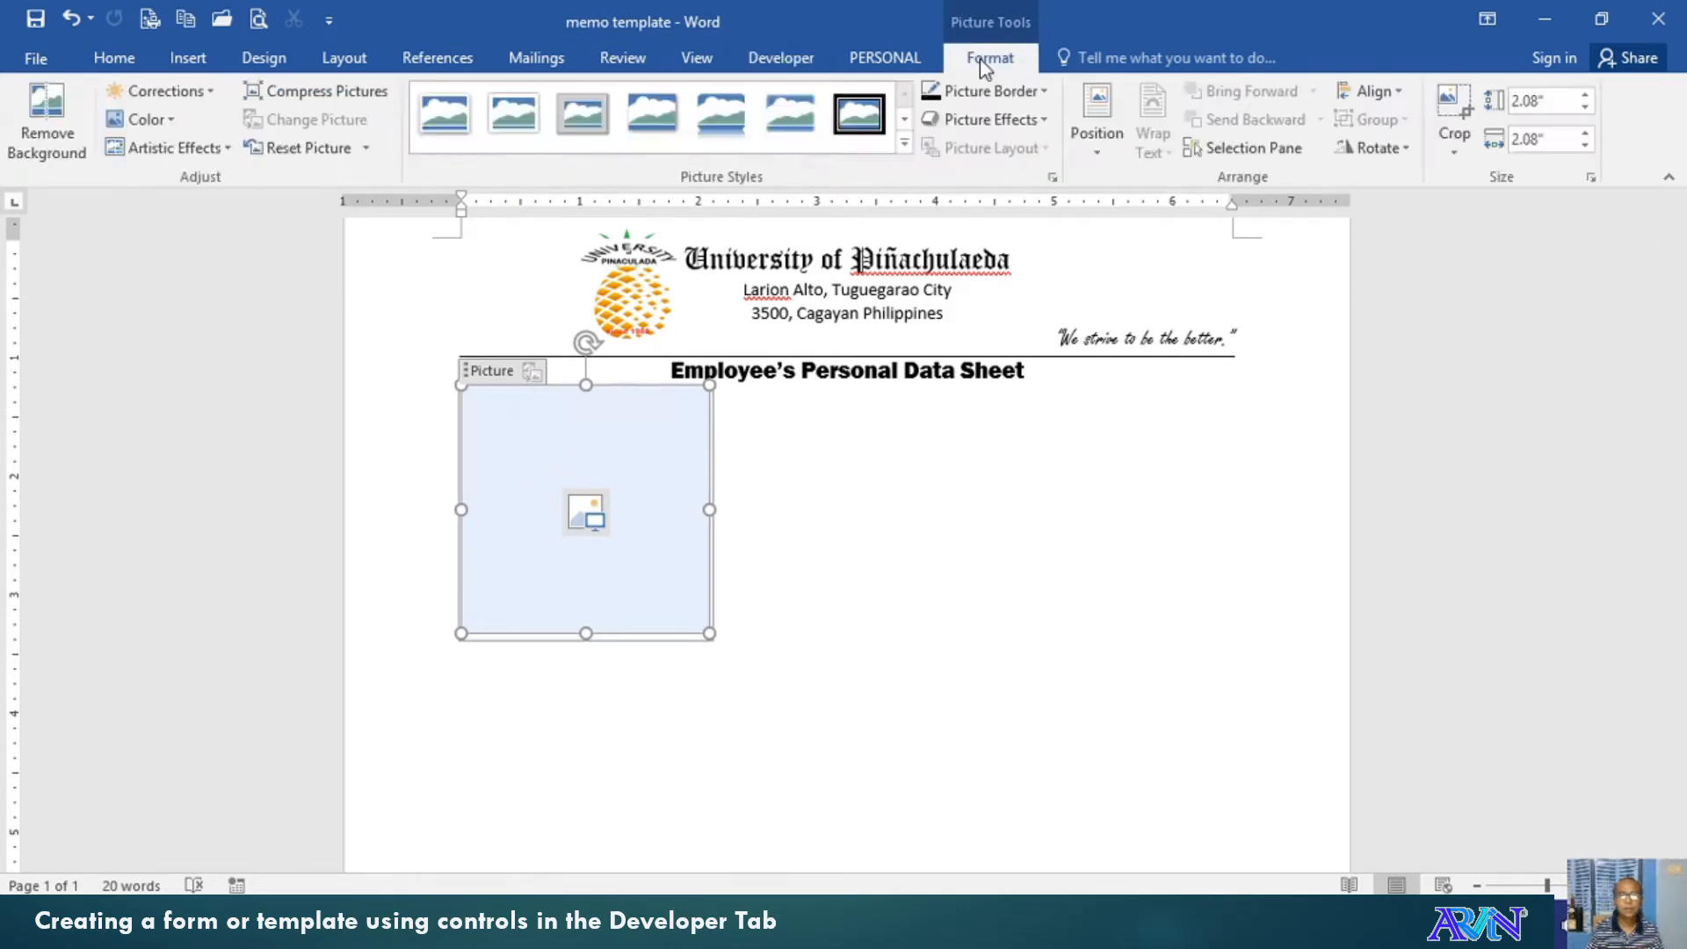
{"action": "left_click", "coordinate": [1585, 145]}
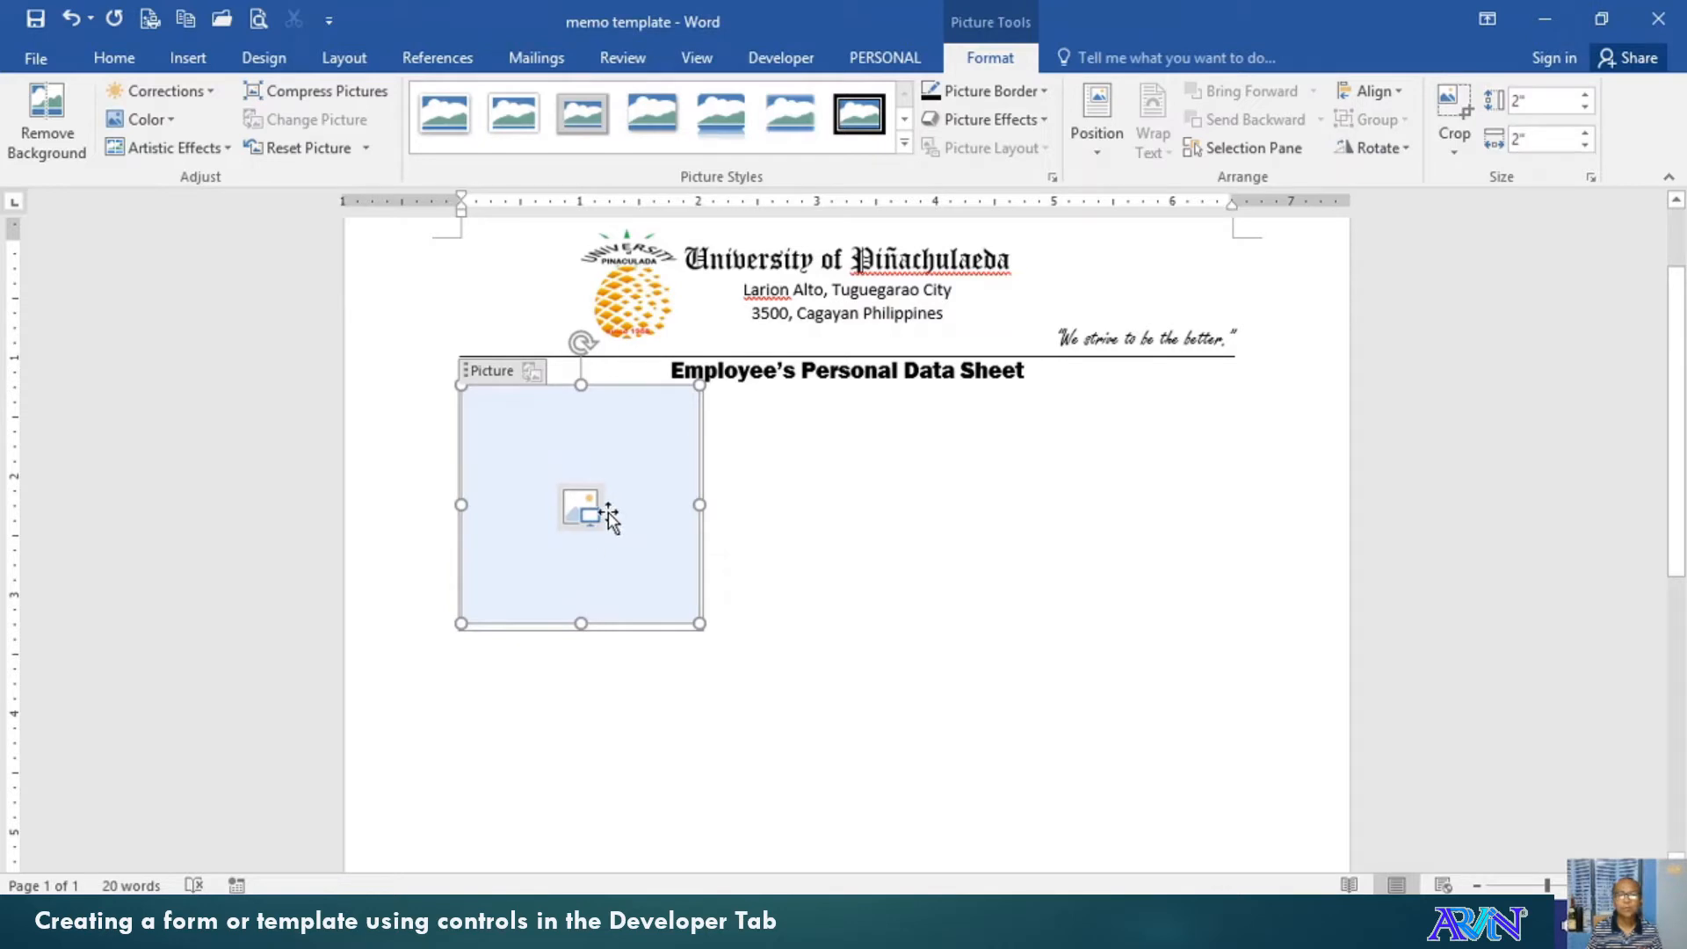
{"action": "left_click", "coordinate": [991, 91]}
{"action": "mouse_move", "coordinate": [1017, 369]}
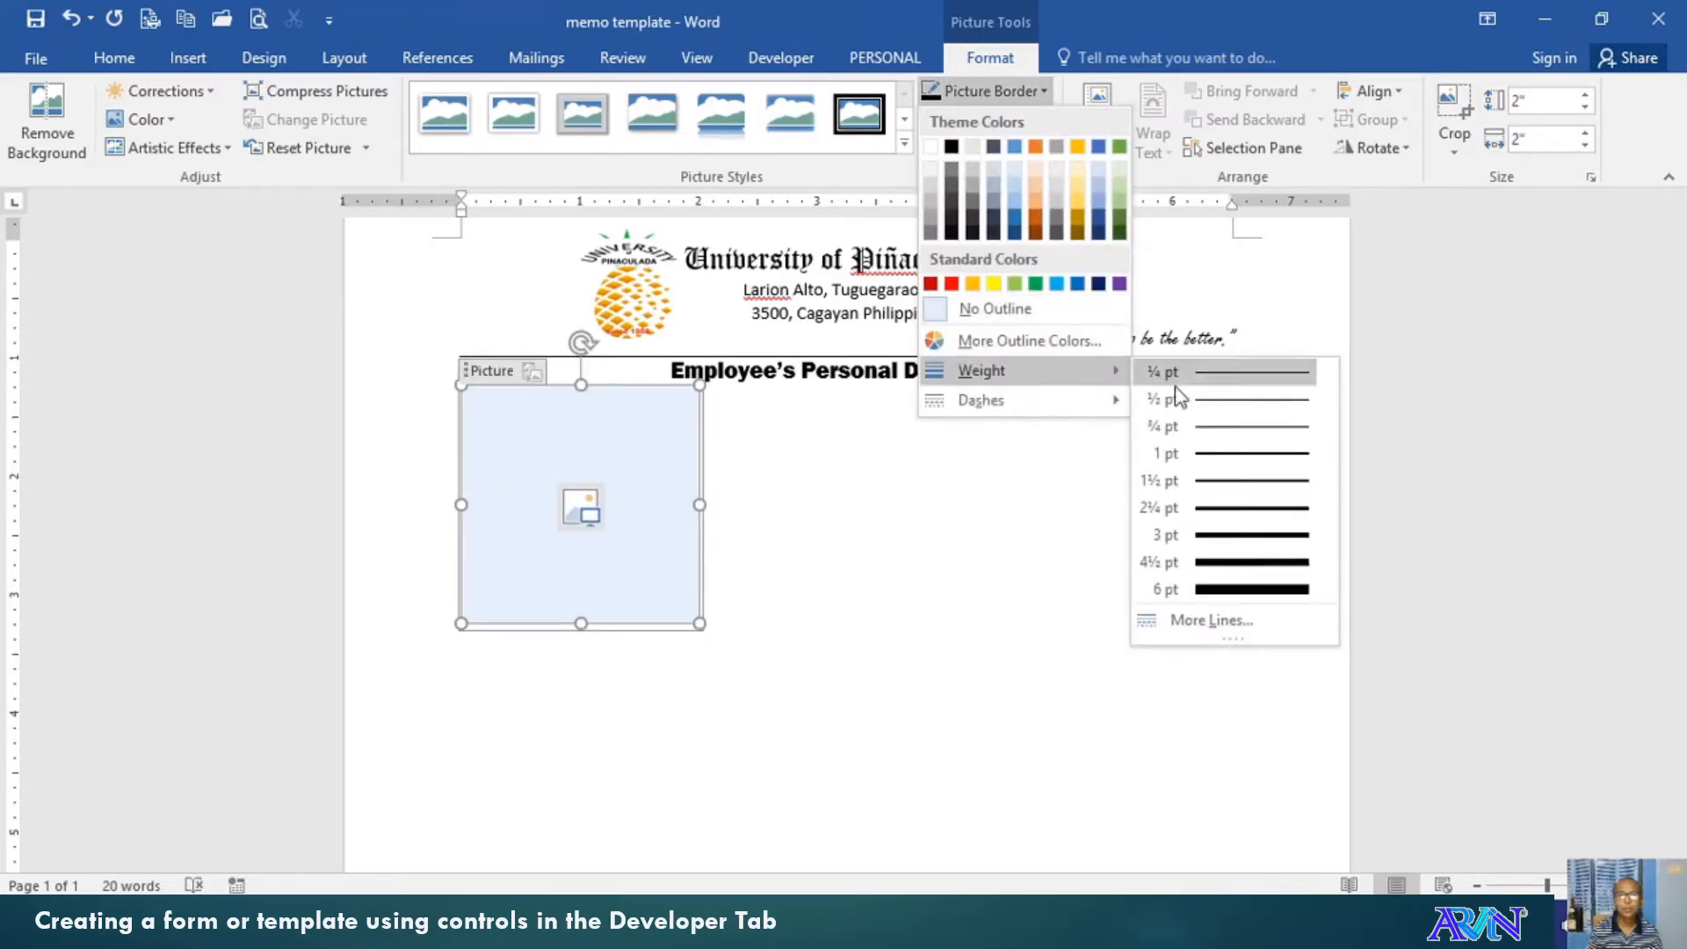
{"action": "left_click", "coordinate": [1235, 509]}
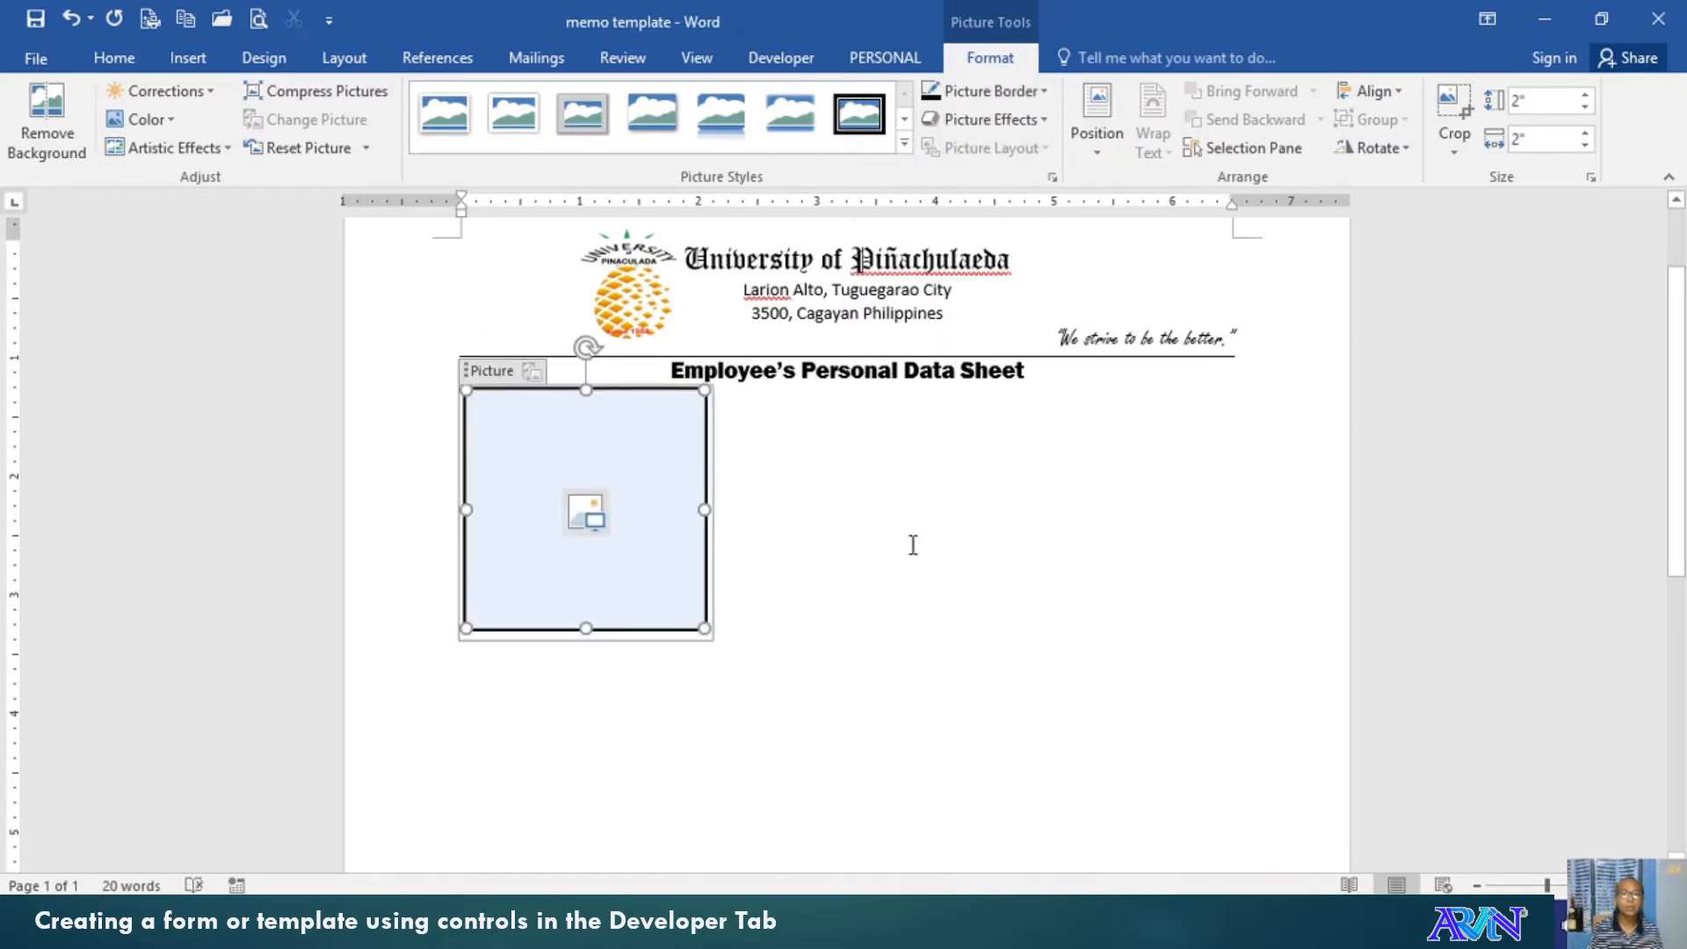
Right-align the photo placeholder and start a new left-aligned line beneath it
{"action": "left_click", "coordinate": [831, 589]}
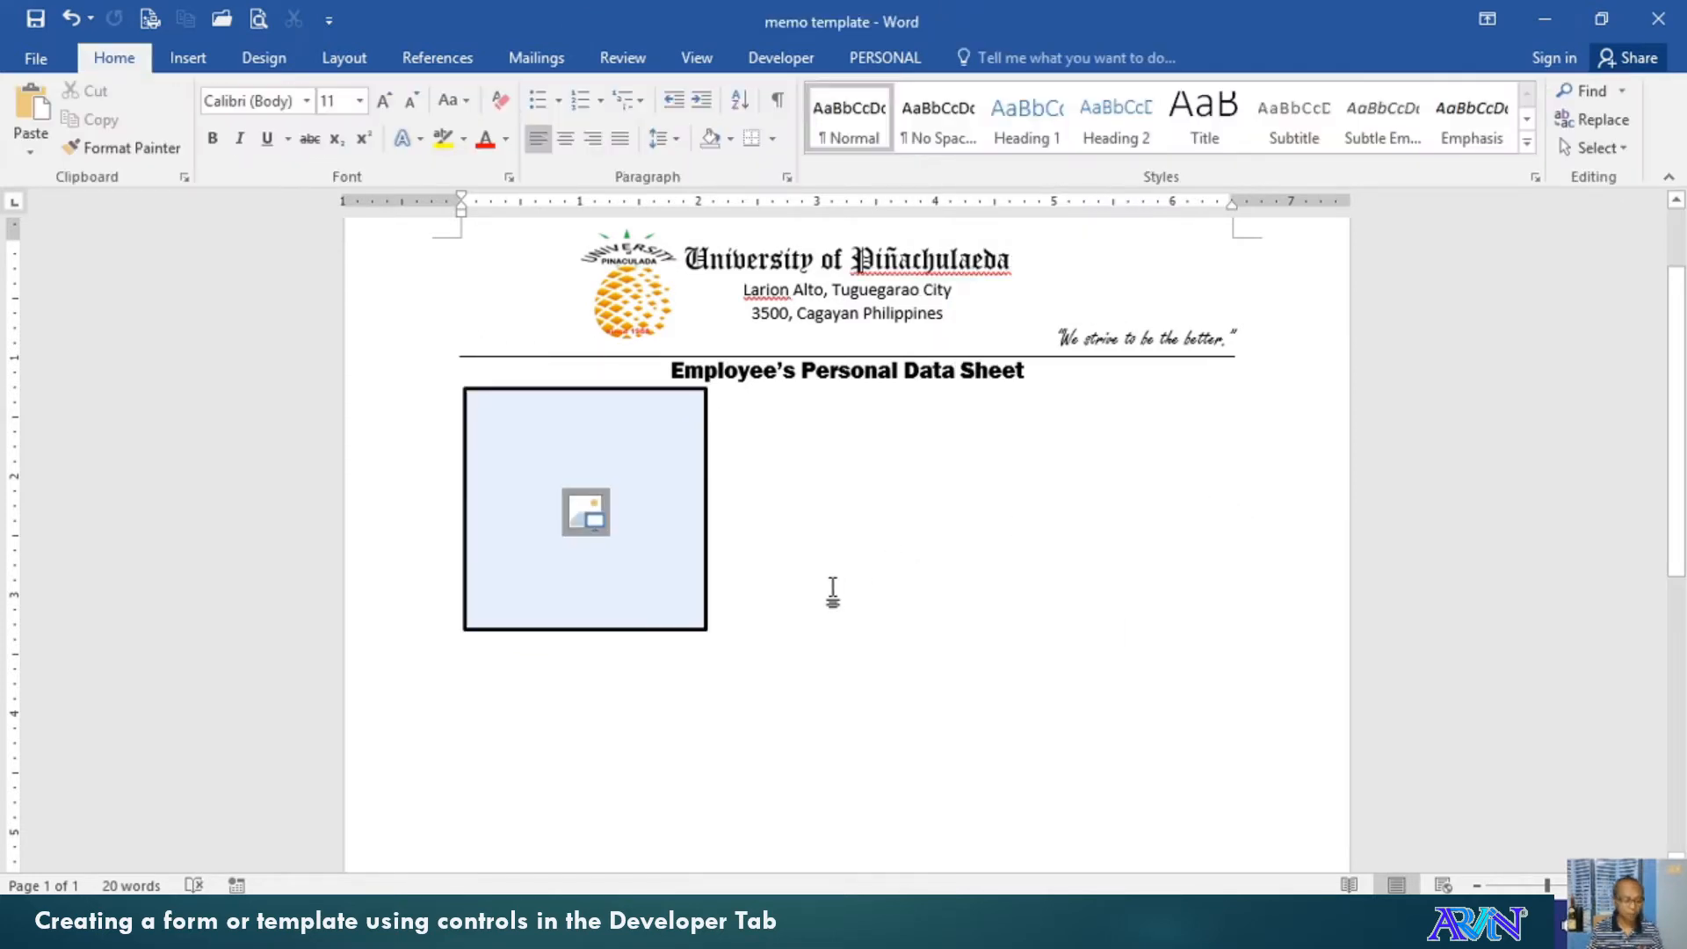
{"action": "key", "text": "ctrl+r"}
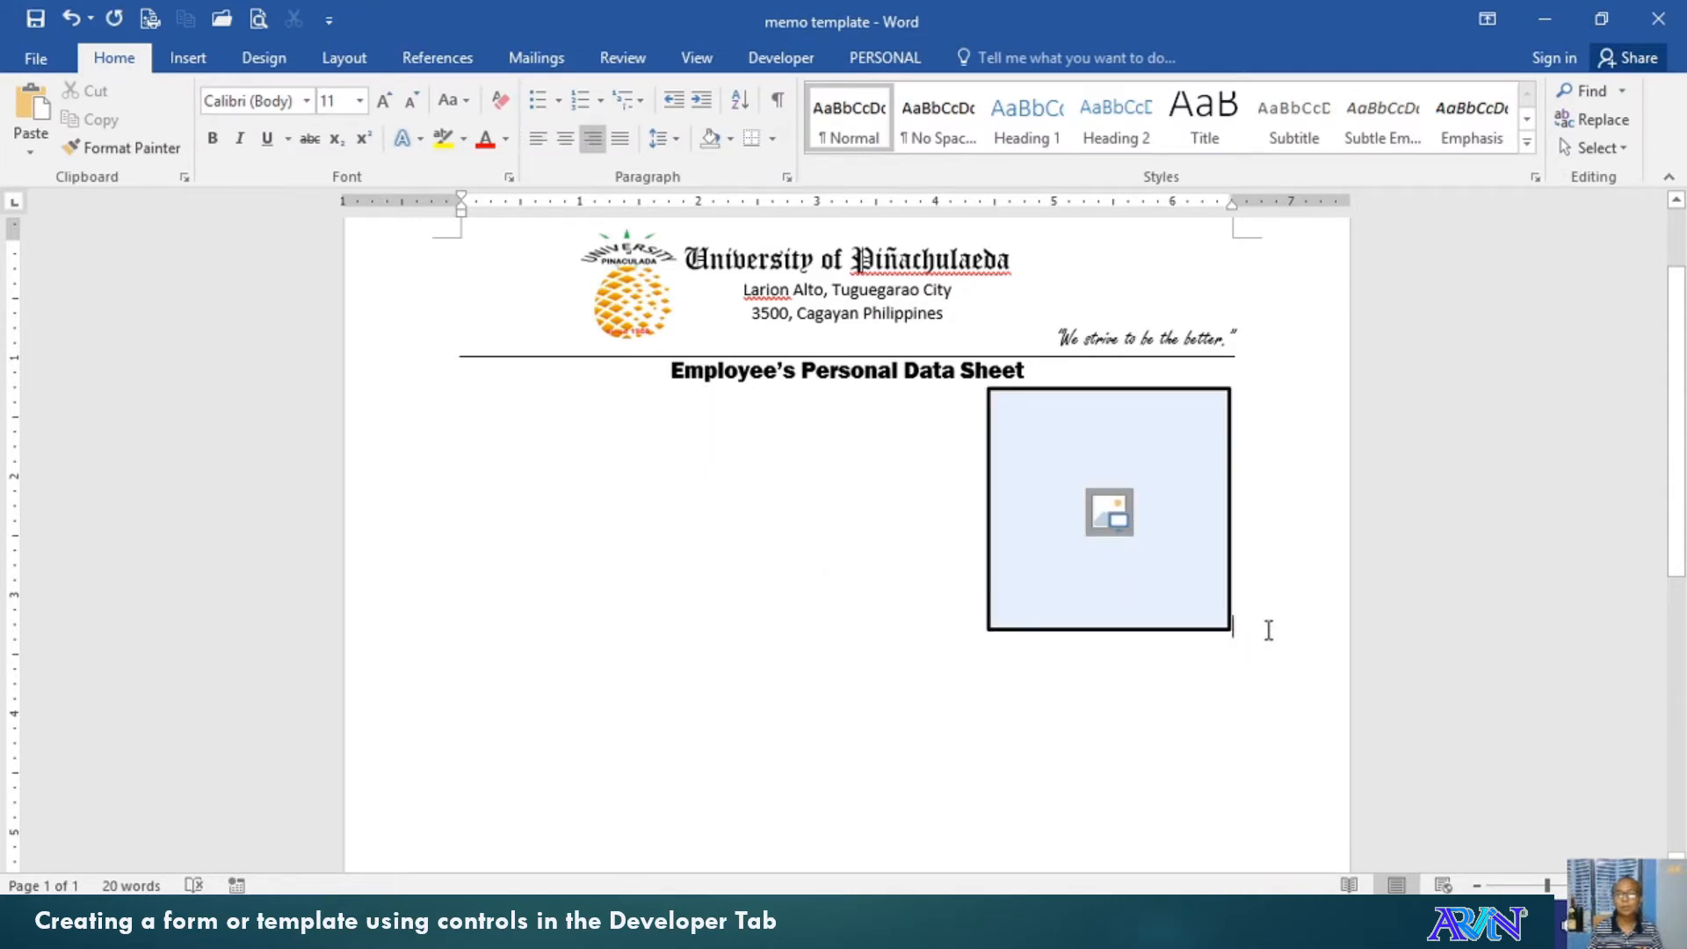
{"action": "key", "text": "Return"}
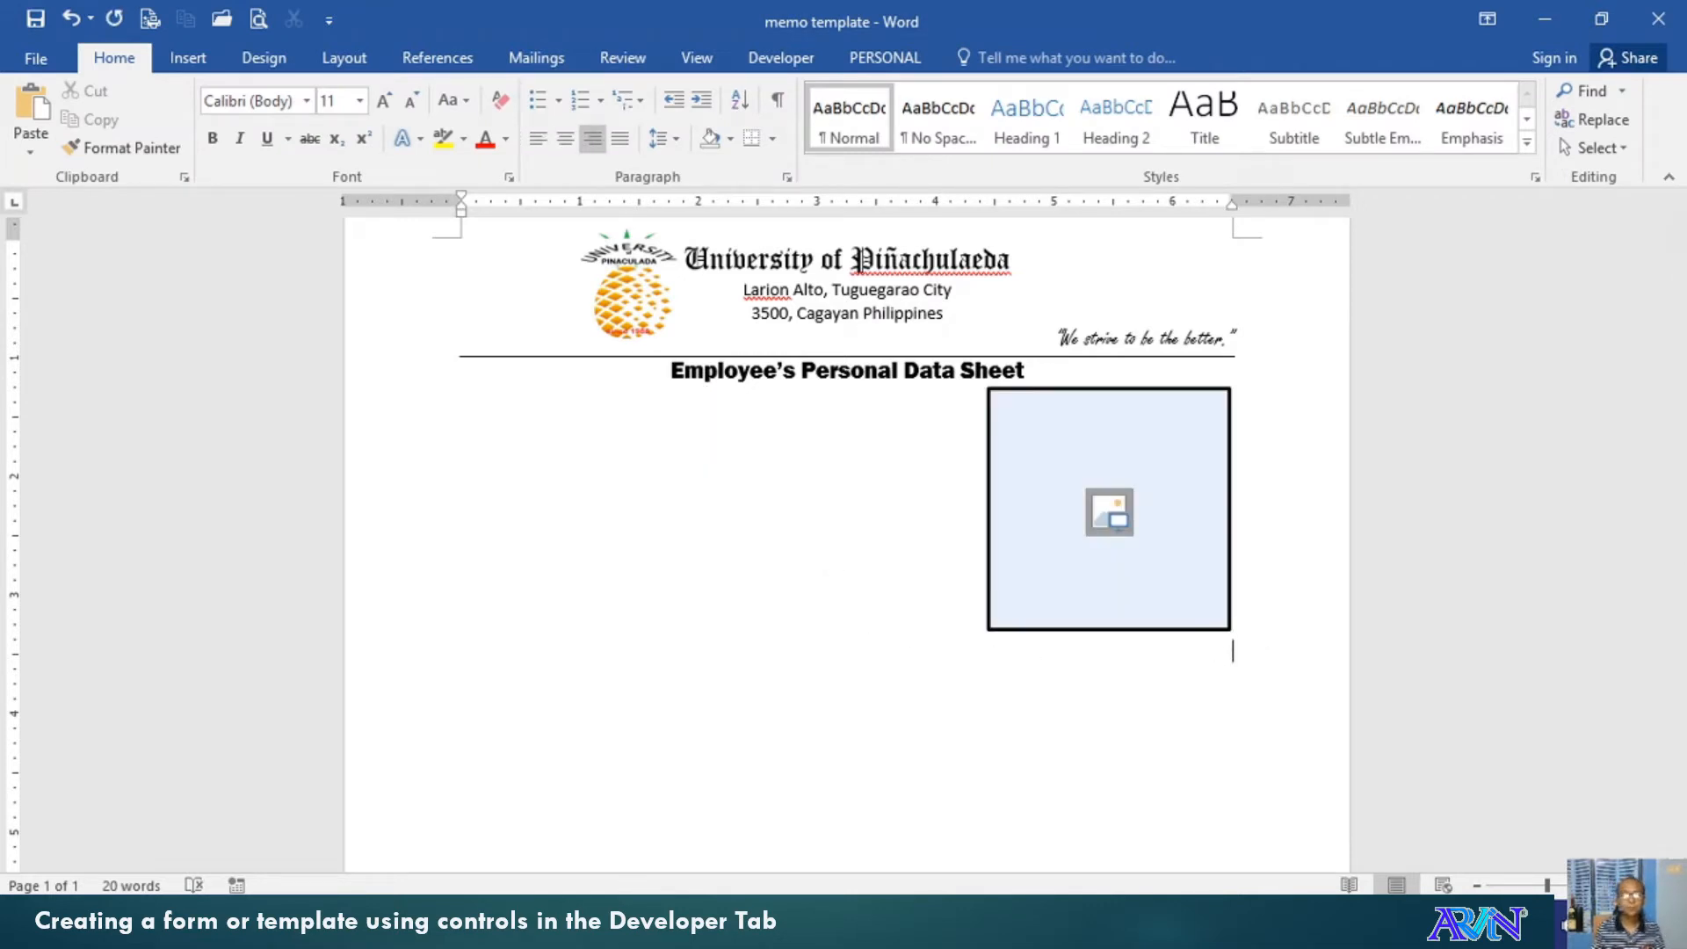
{"action": "key", "text": "ctrl+l"}
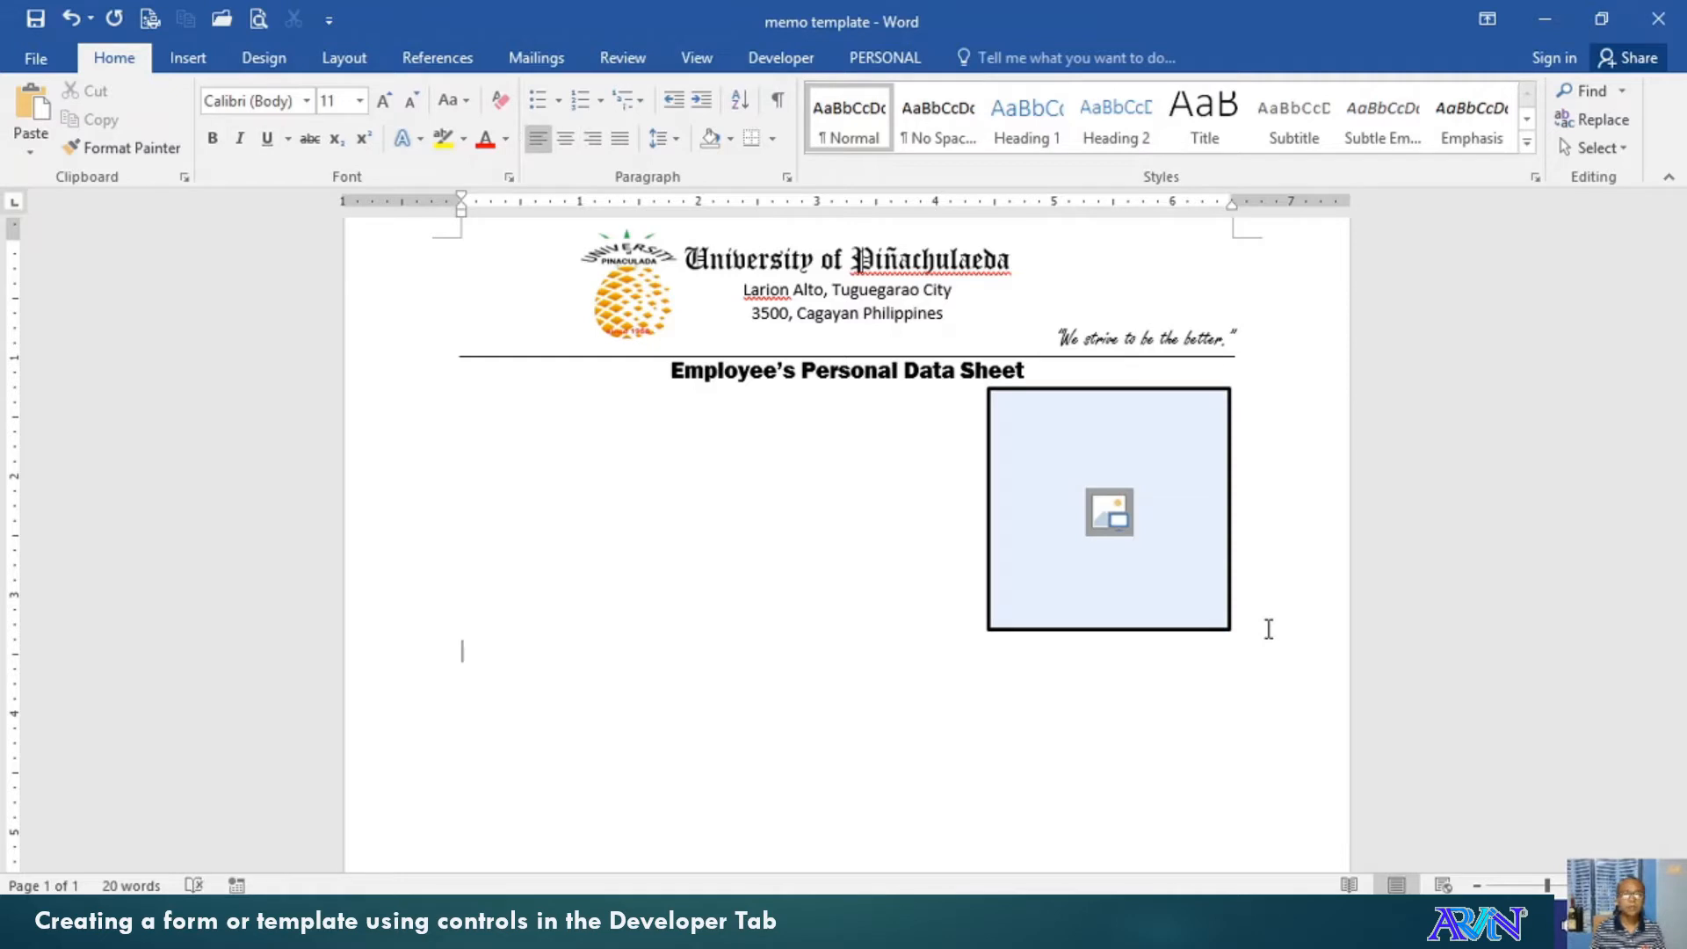
Type a 14 pt 'NAME:' label followed by a tab, with tab stops at 1", 3" and about 5"
{"action": "left_click", "coordinate": [384, 100]}
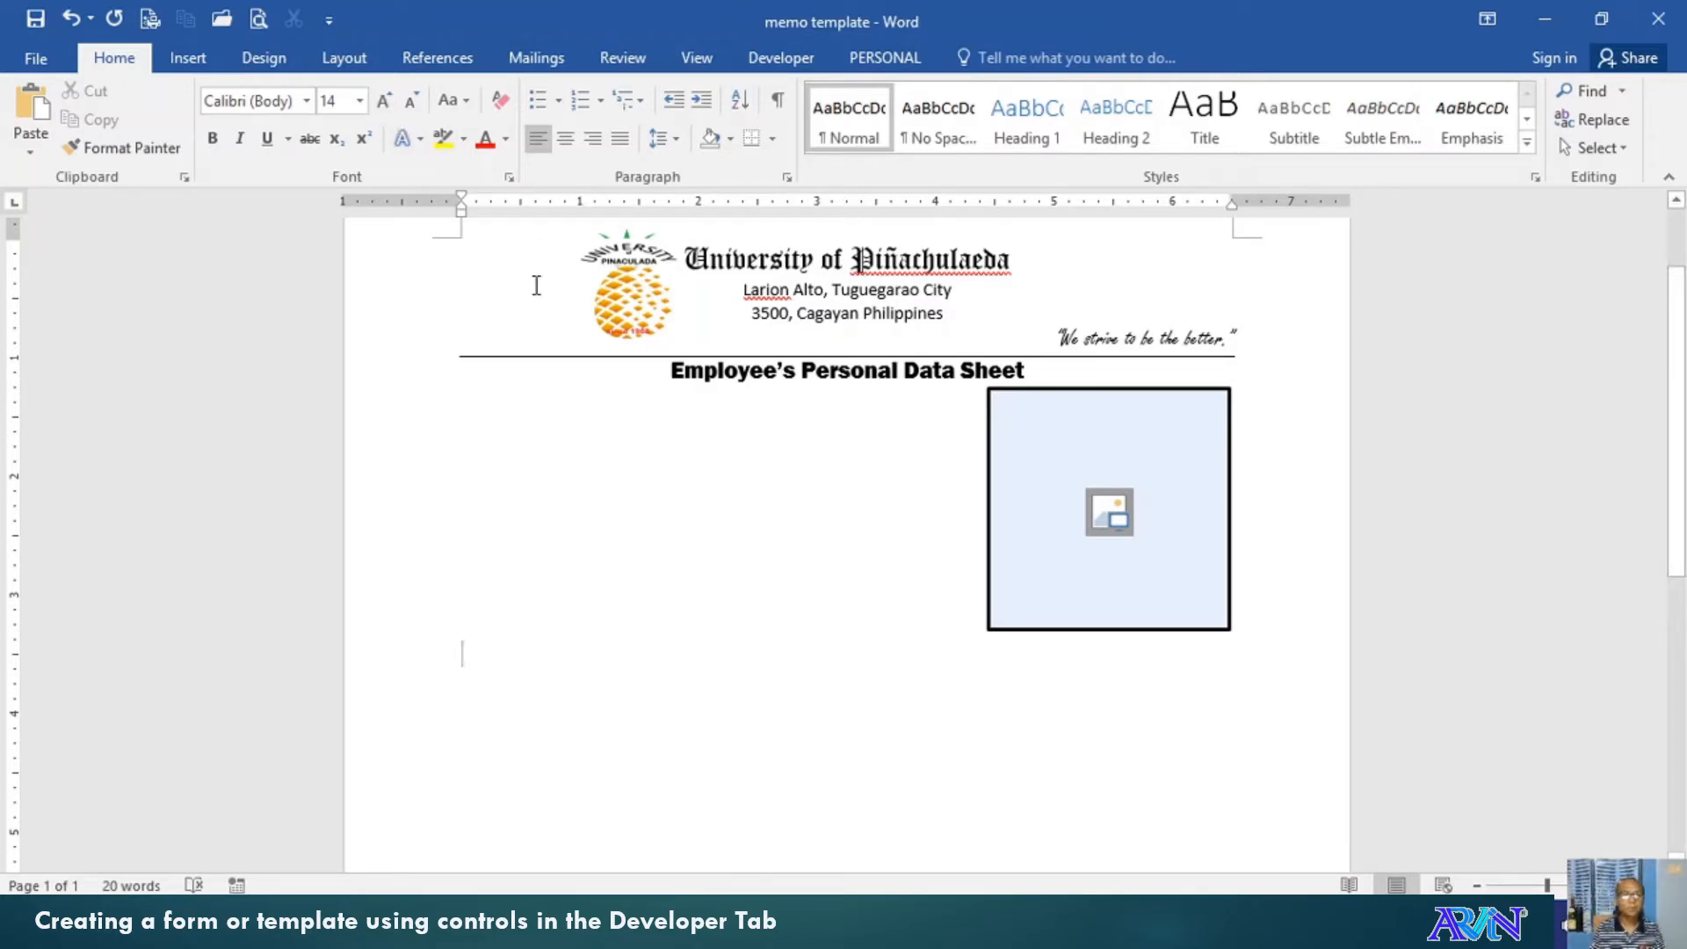
{"action": "type", "text": "NA"}
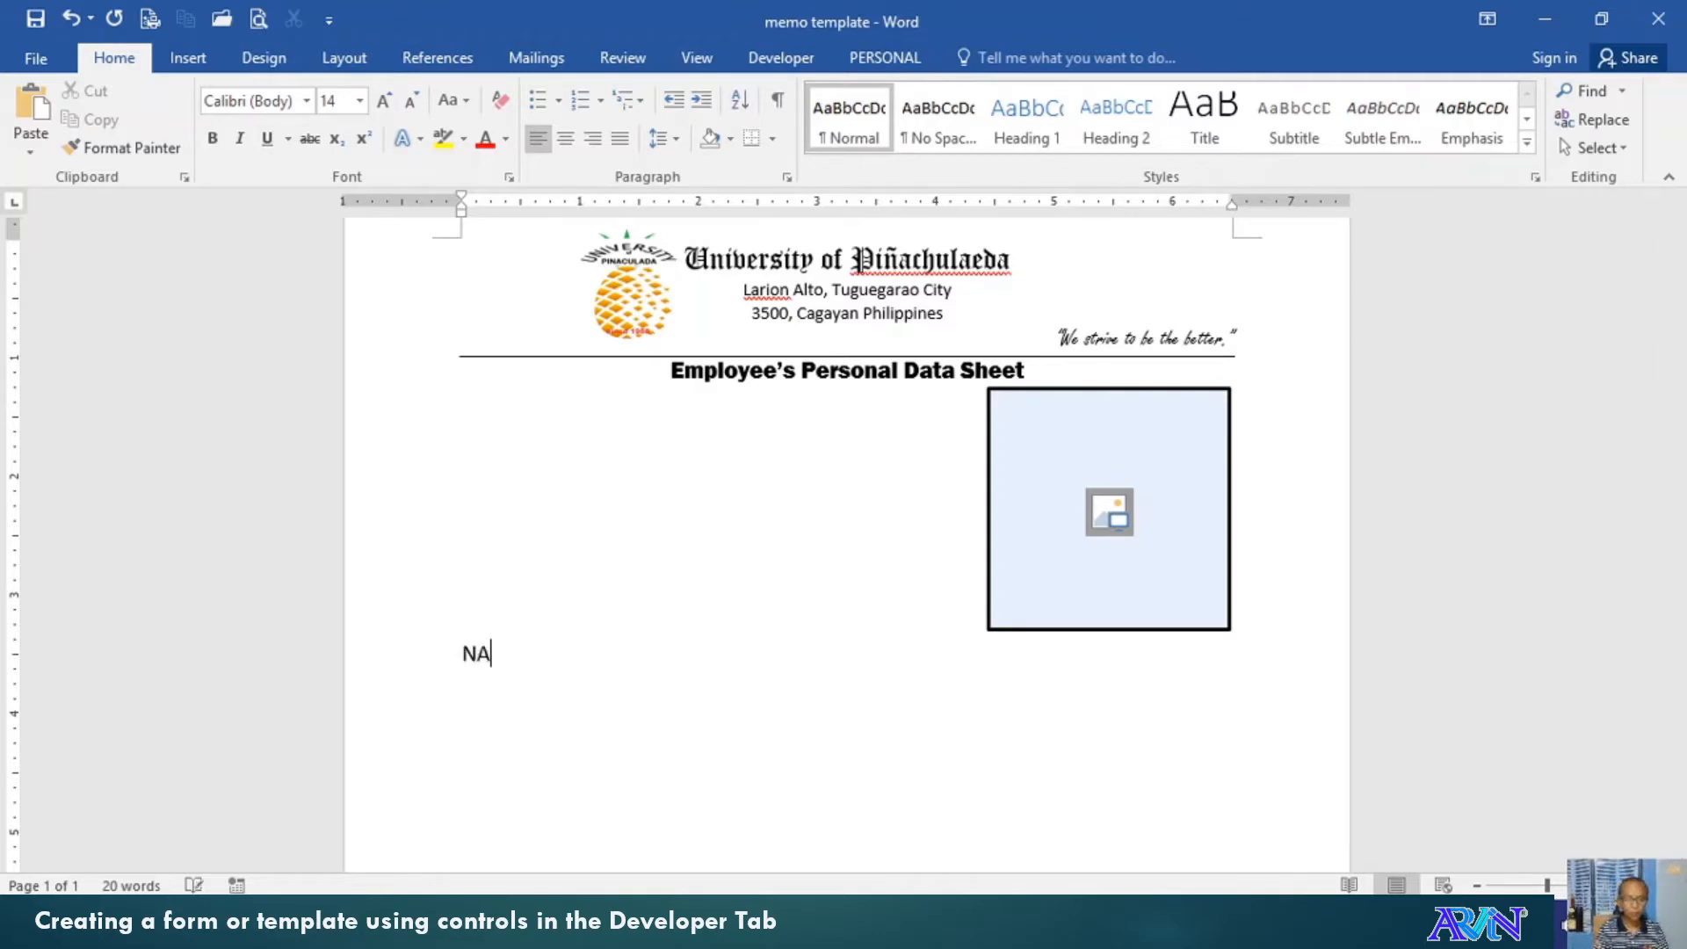
{"action": "type", "text": "ME:"}
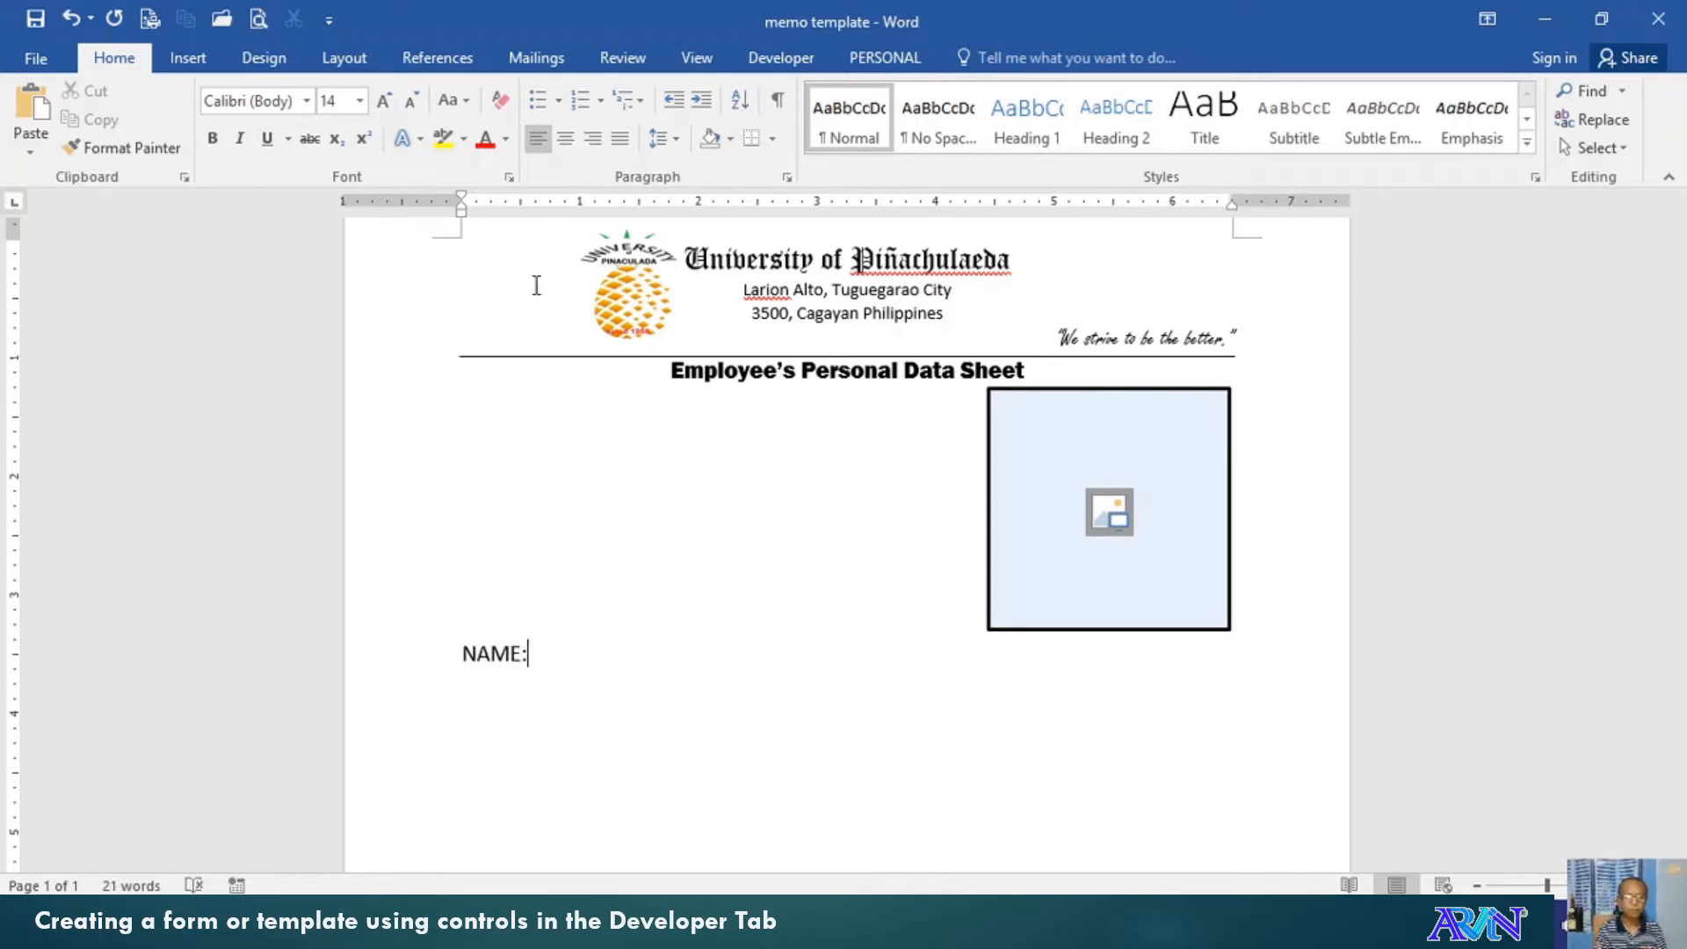
{"action": "key", "text": "Tab"}
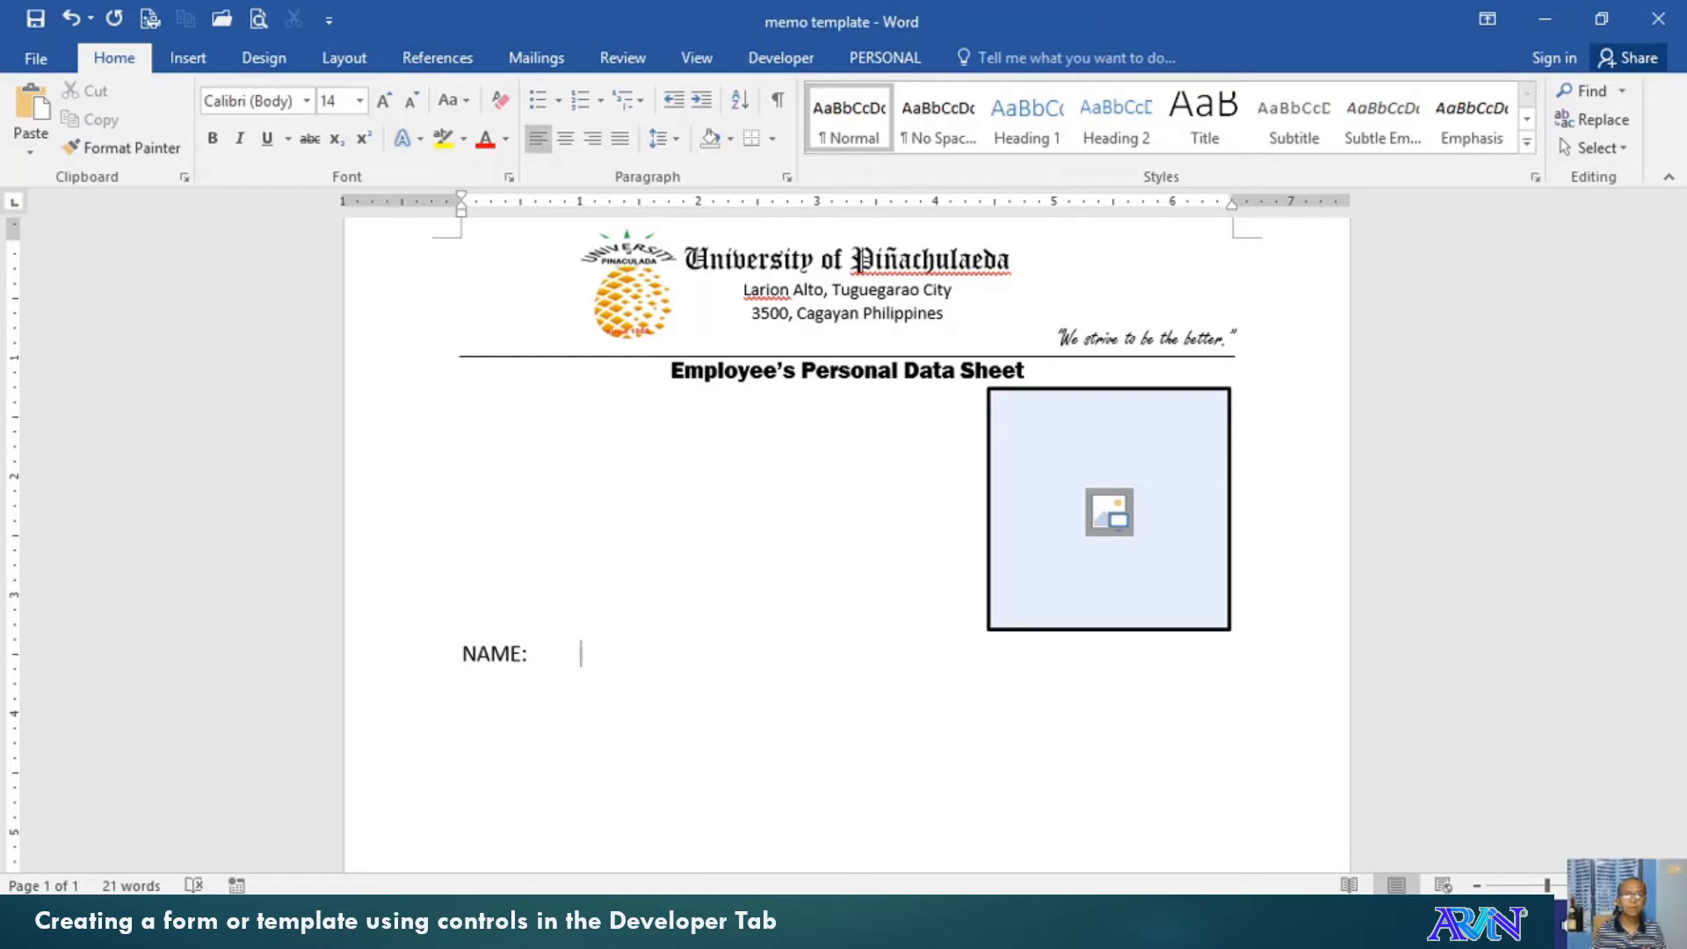
{"action": "left_click", "coordinate": [816, 206]}
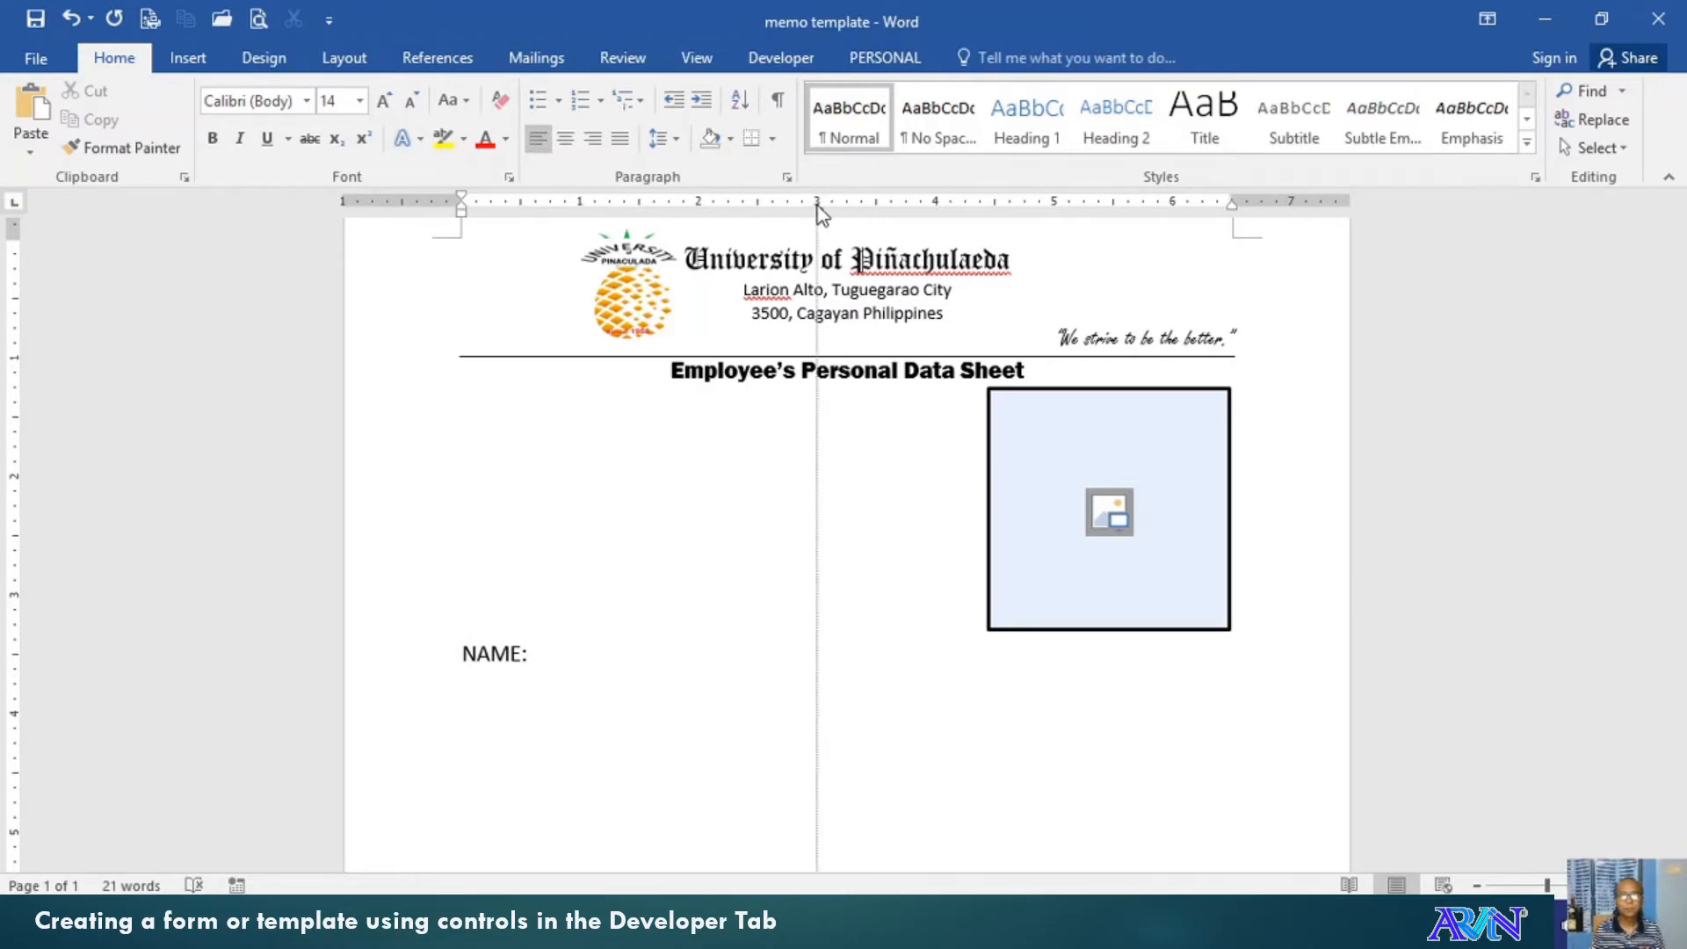
{"action": "left_click", "coordinate": [1025, 206]}
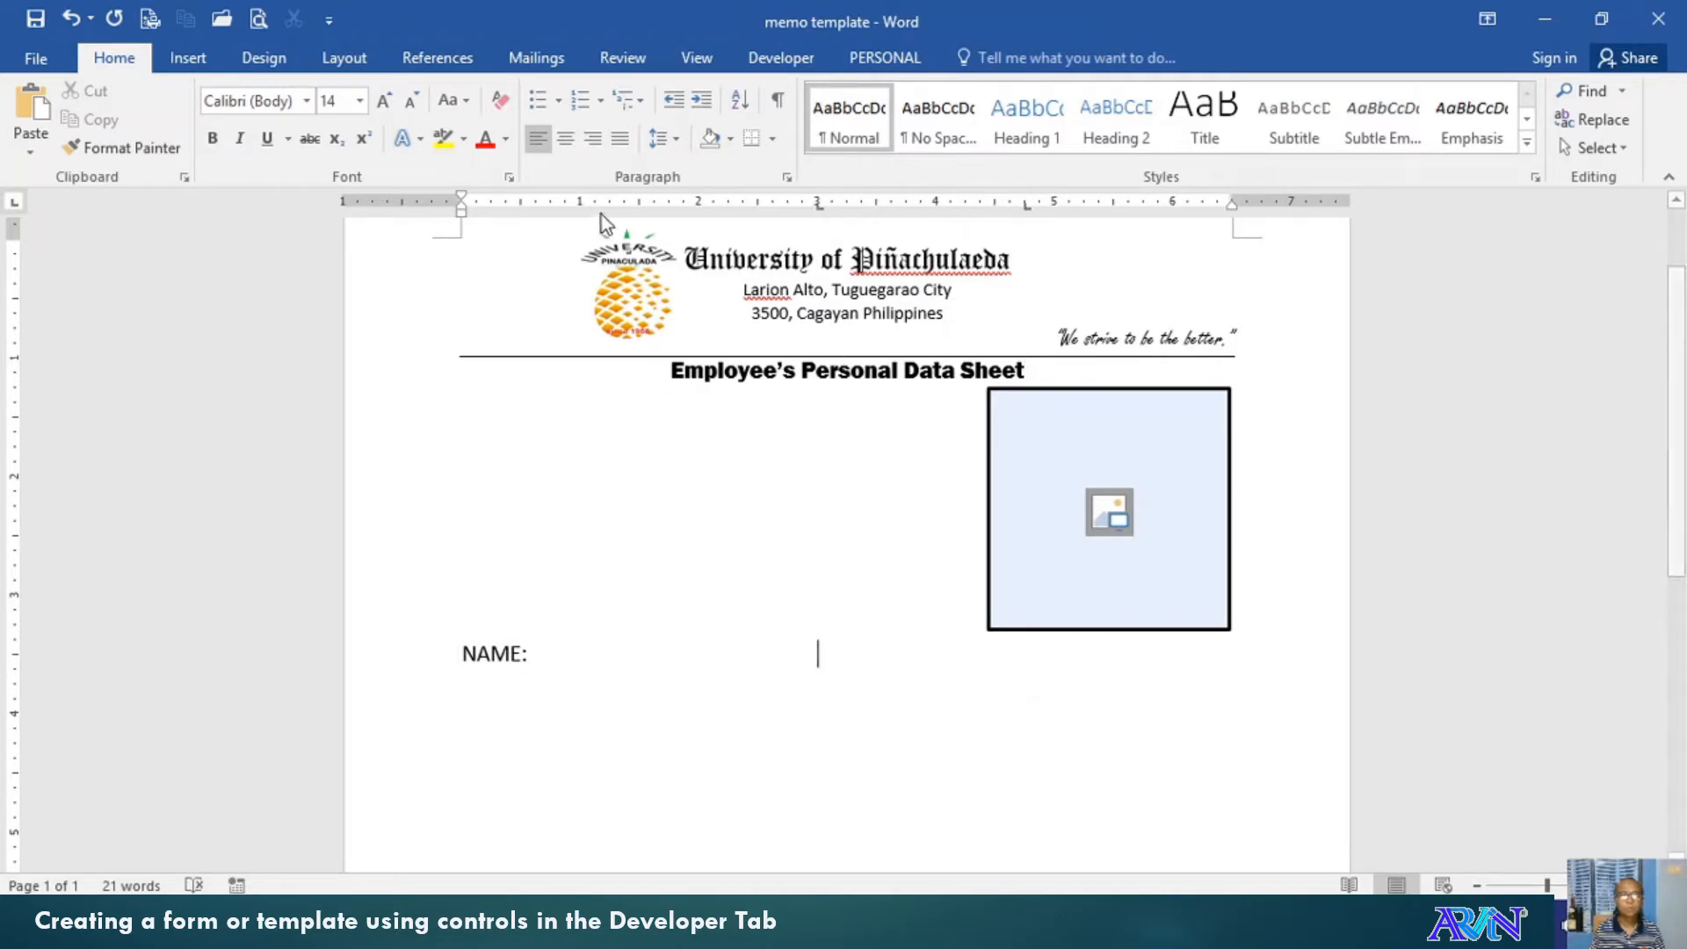
{"action": "left_click", "coordinate": [582, 204]}
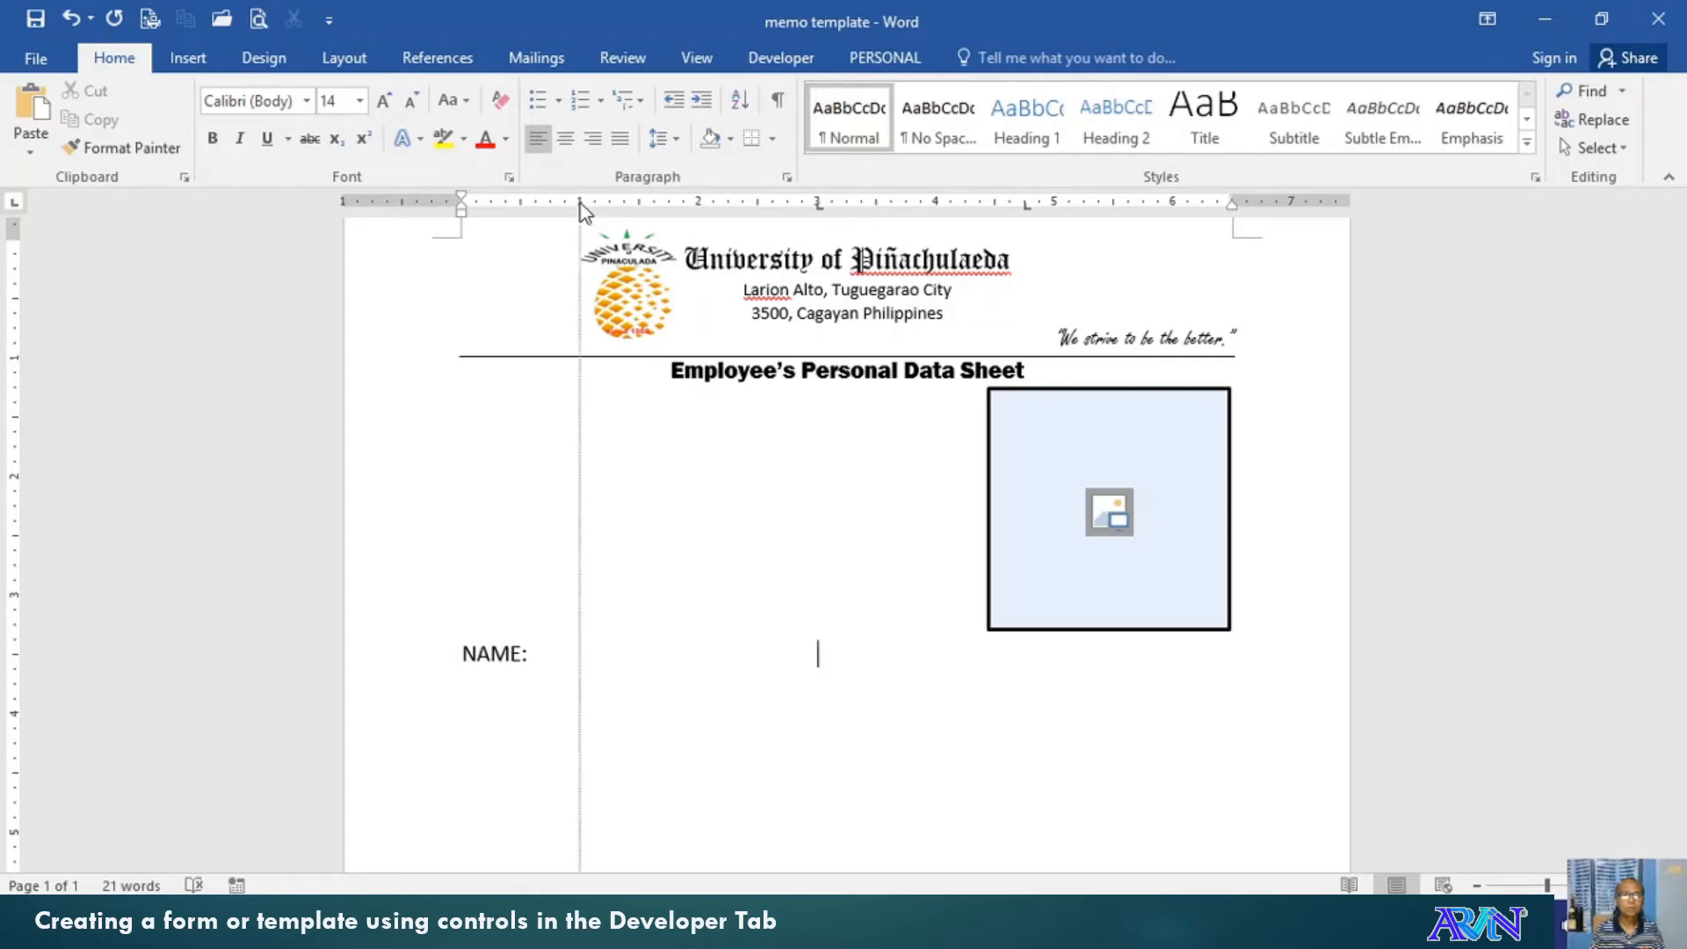
Insert a text content control after NAME: with the placeholder 'Click to enter Surname.' in Design Mode
{"action": "left_click", "coordinate": [776, 58]}
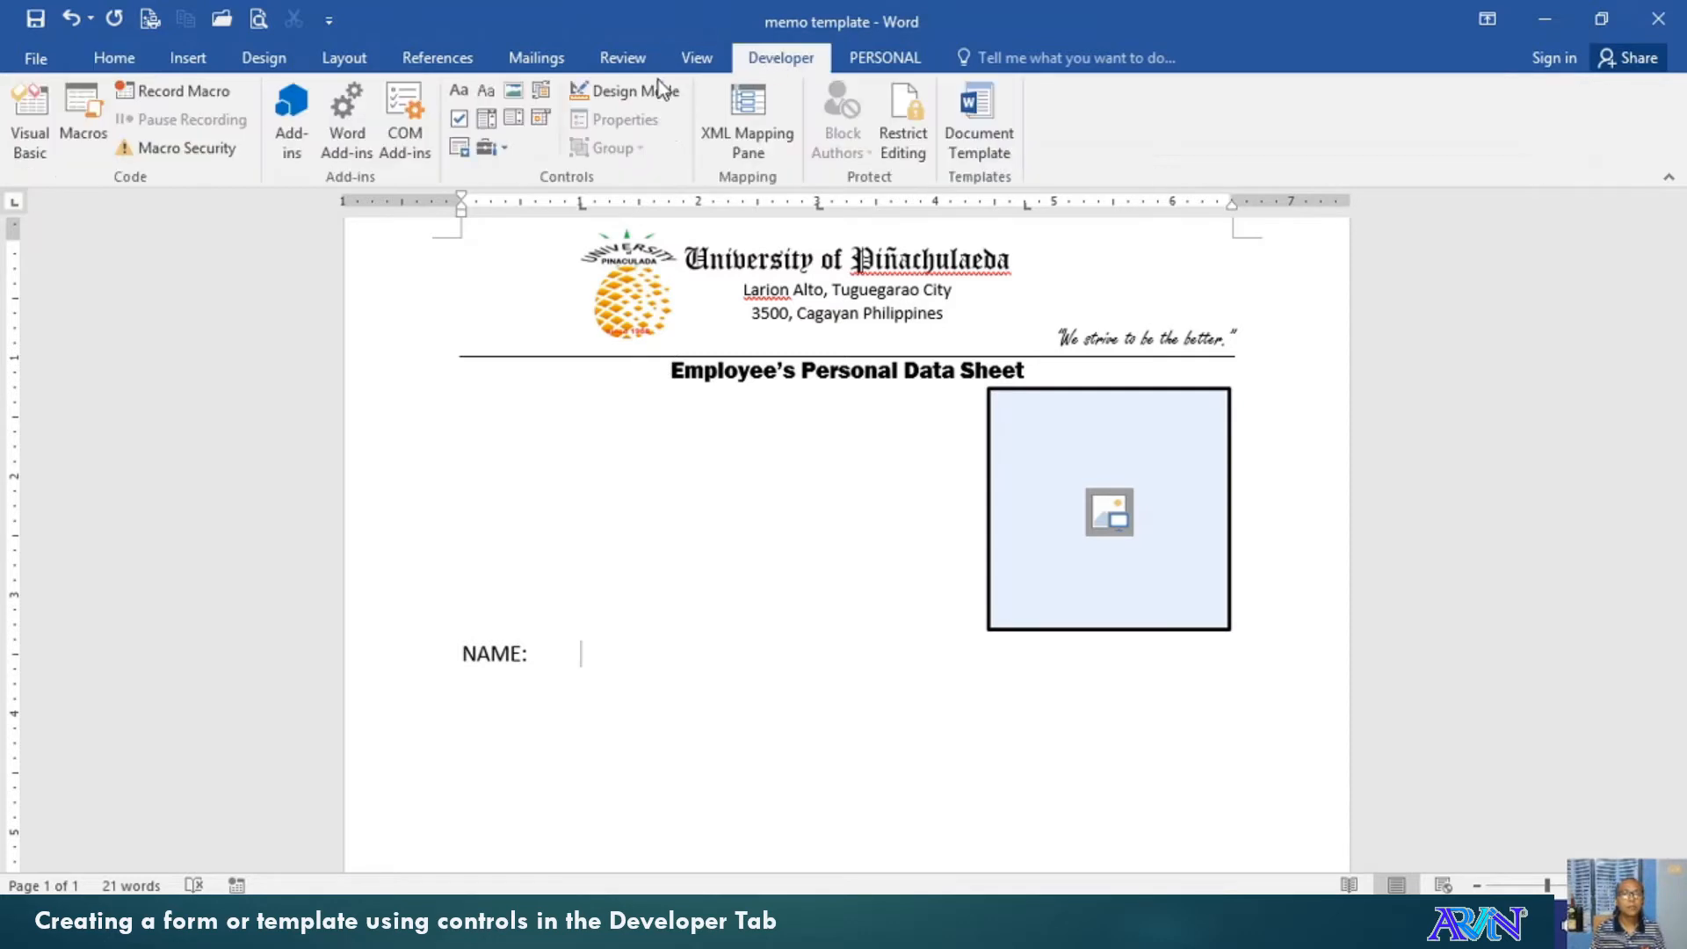
{"action": "left_click", "coordinate": [459, 93]}
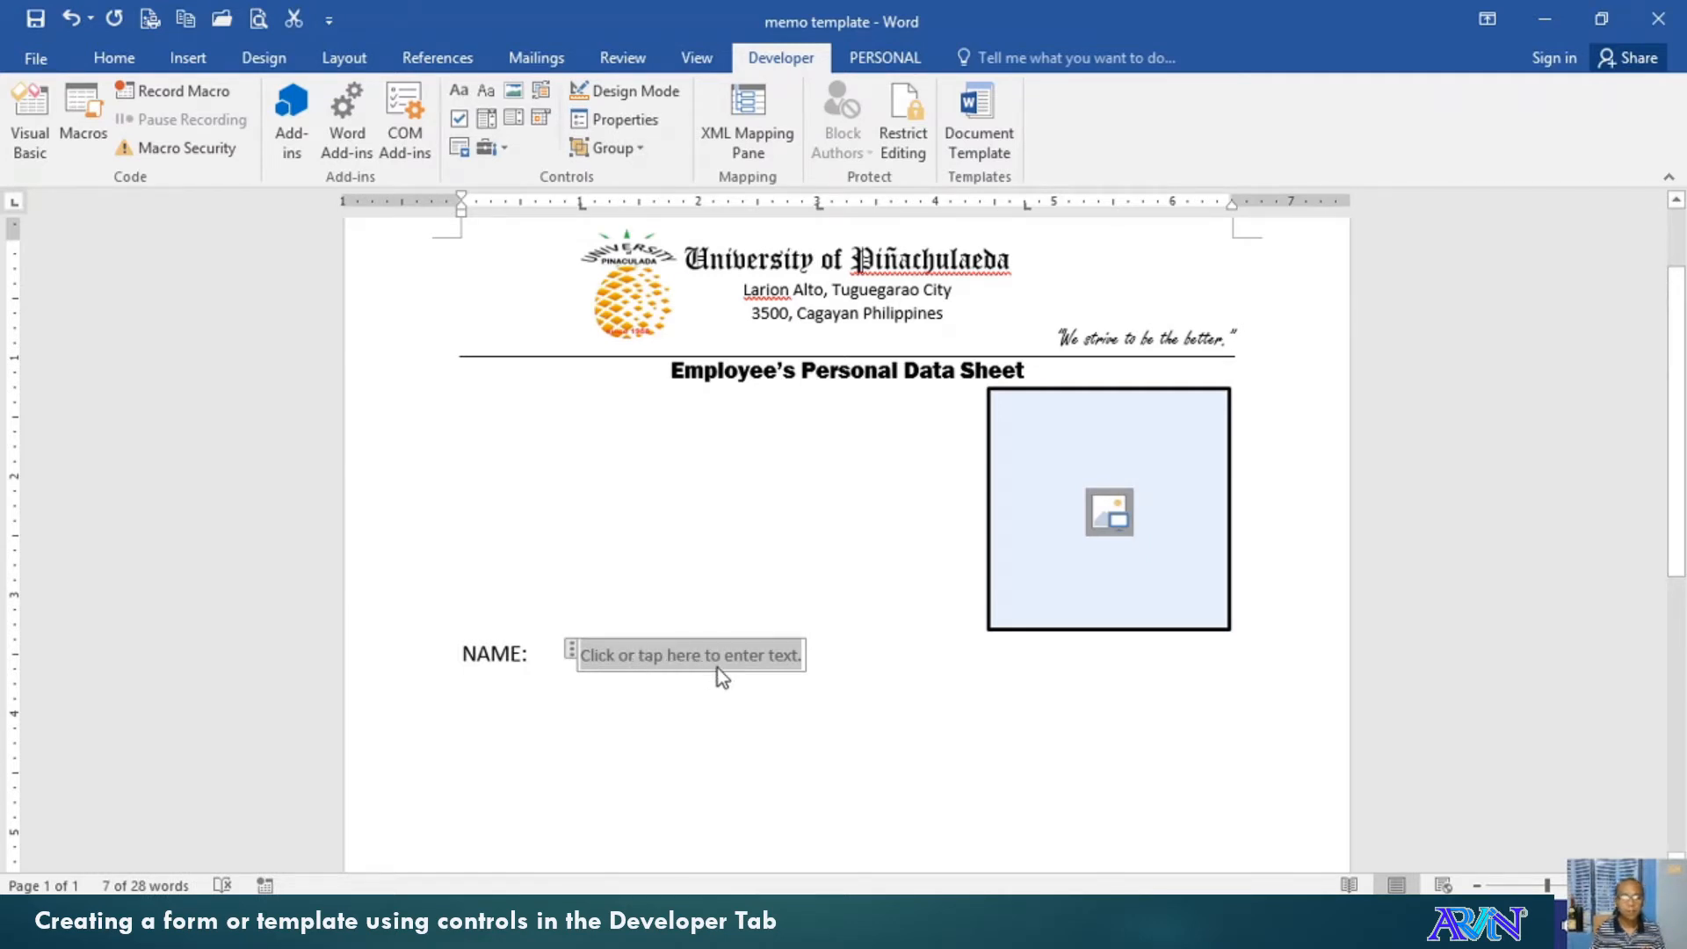
{"action": "left_click", "coordinate": [619, 89]}
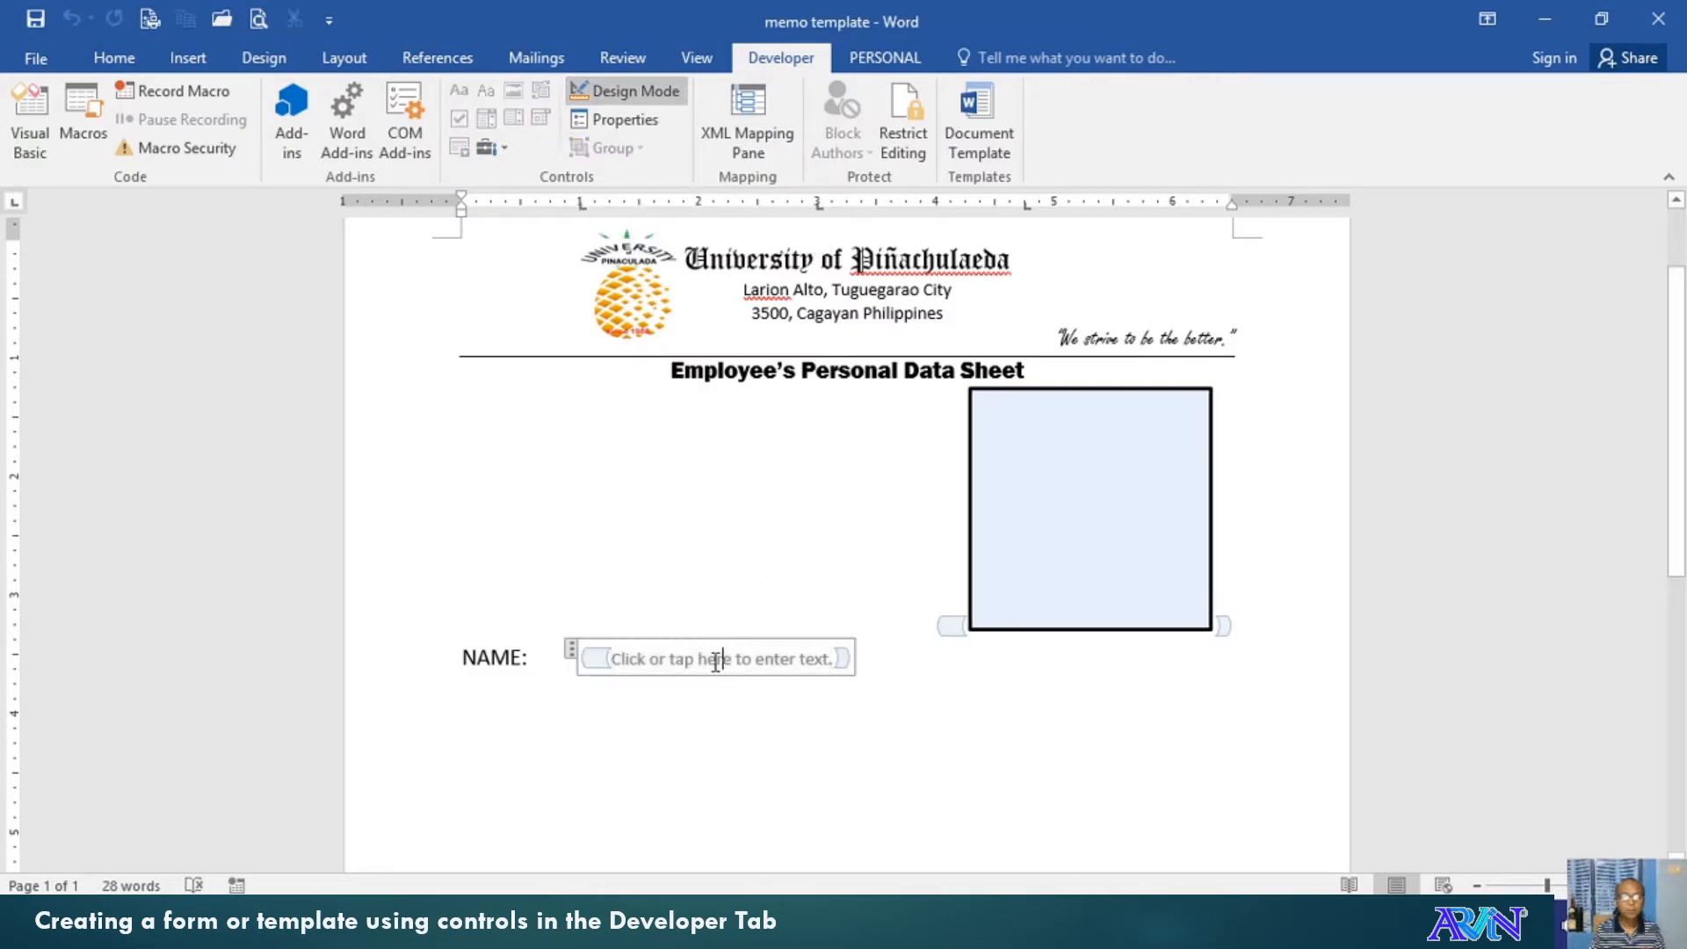
{"action": "key", "text": "ctrl+Left"}
{"action": "key", "text": "ctrl+Left"}
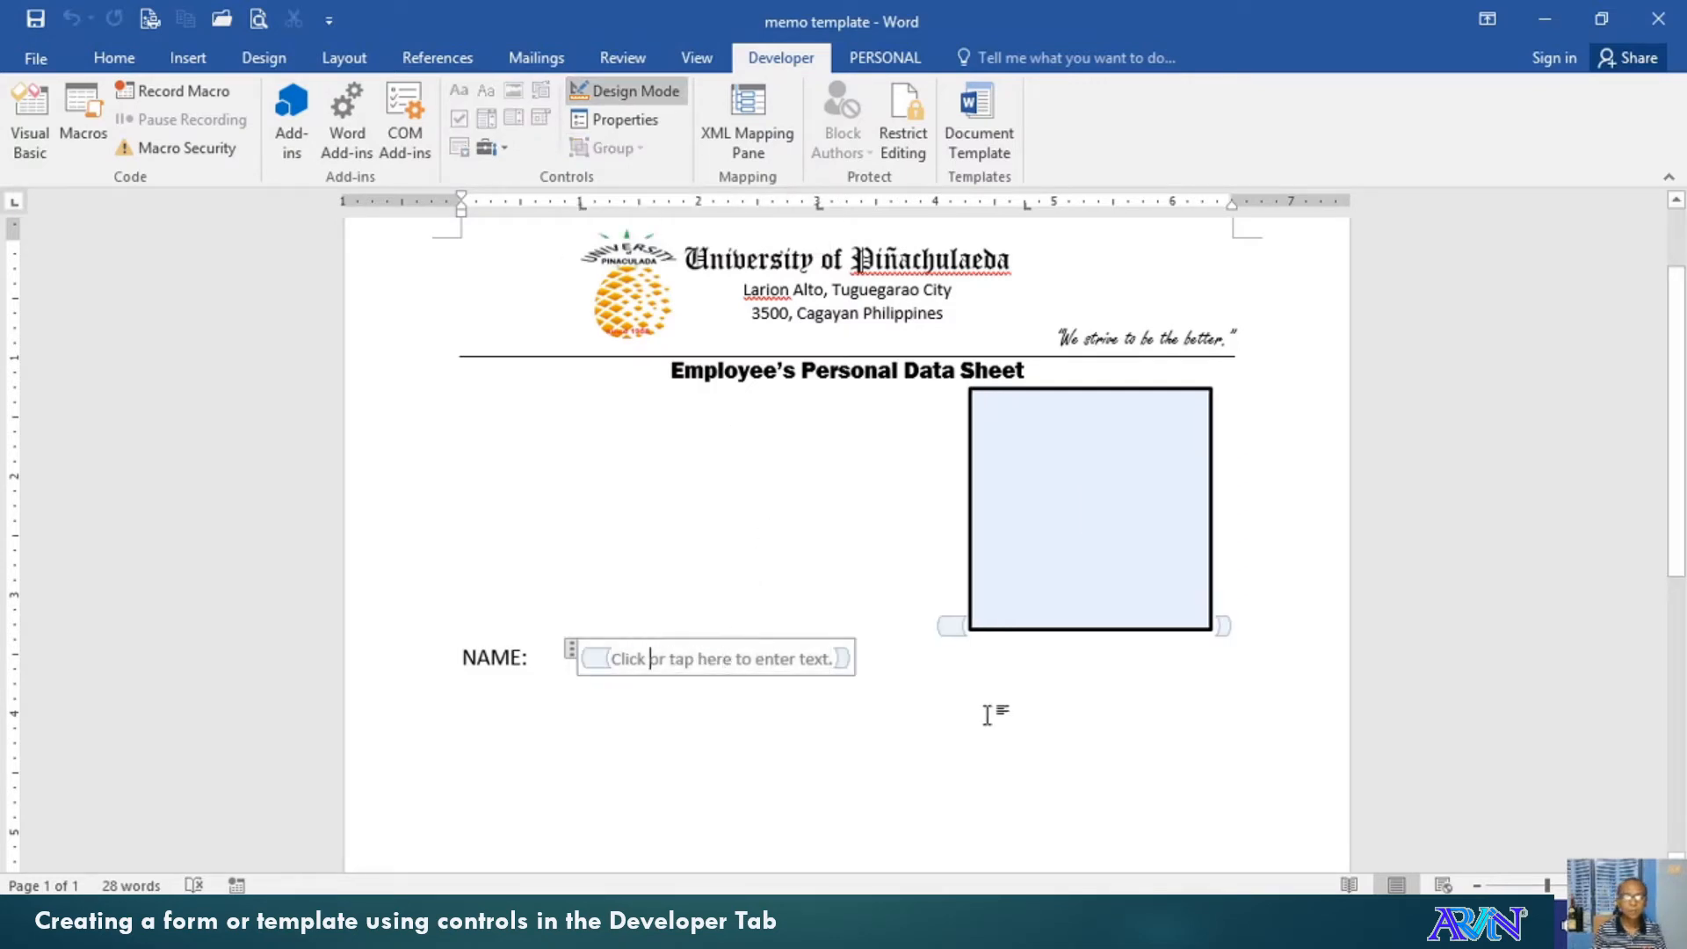
{"action": "key", "text": "ctrl+shift+Right"}
{"action": "key", "text": "ctrl+shift+Right"}
{"action": "key", "text": "ctrl+shift+Right"}
{"action": "key", "text": "ctrl+shift+Right"}
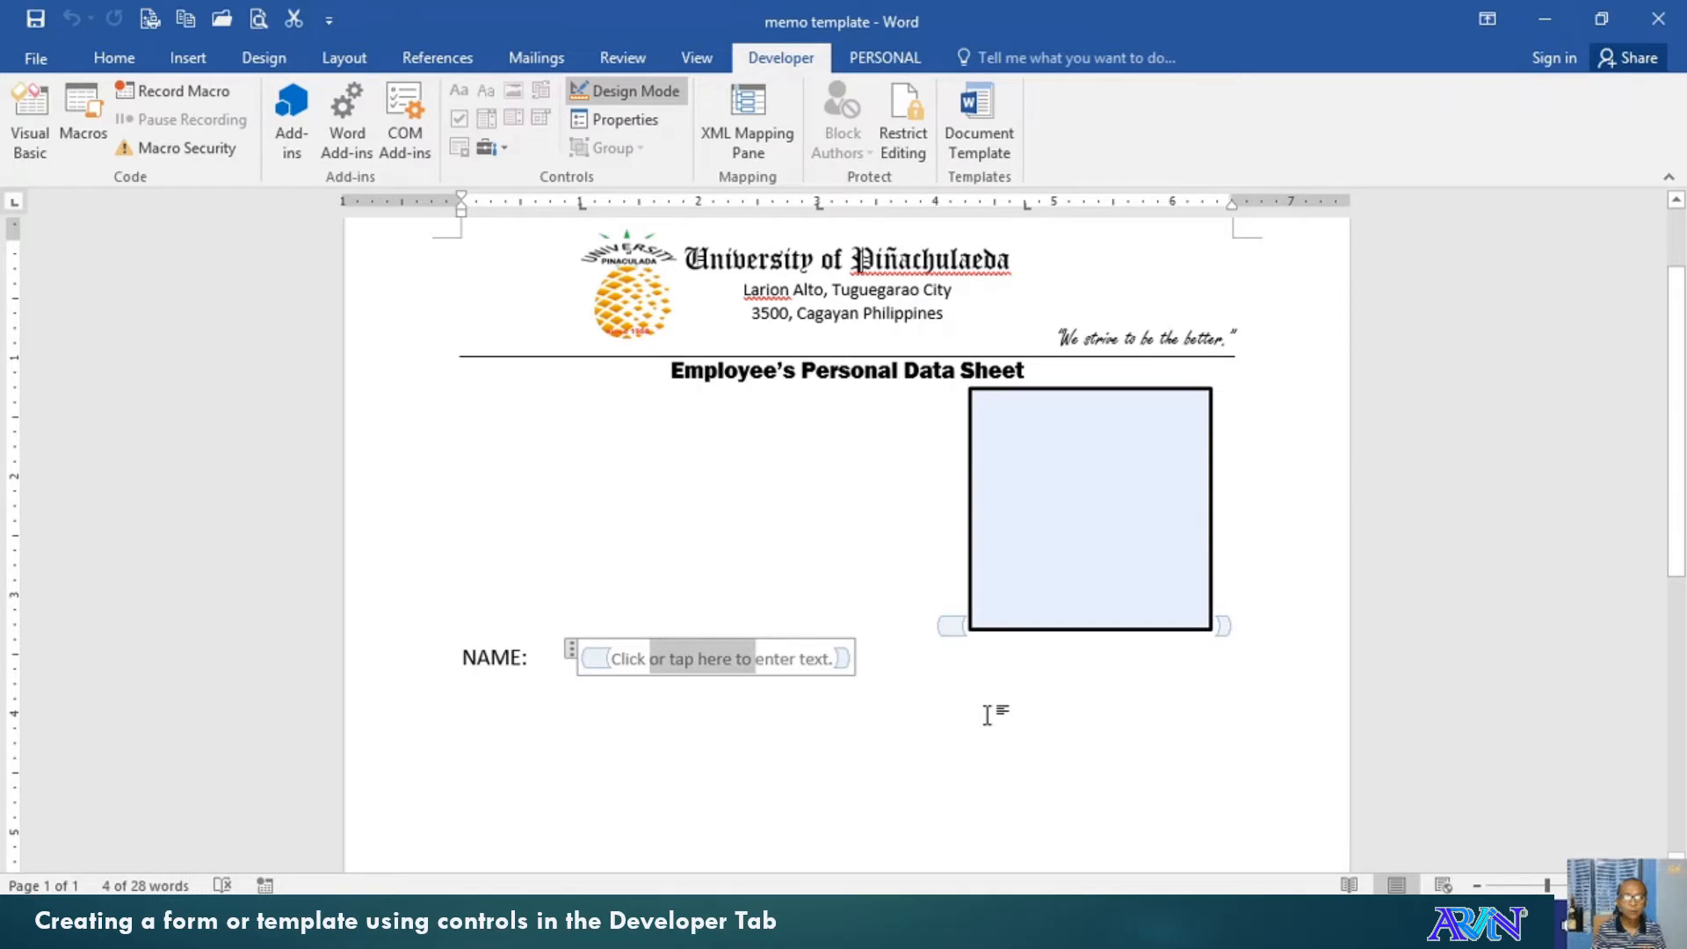
{"action": "key", "text": "Delete"}
{"action": "key", "text": "ctrl+Right"}
{"action": "key", "text": "ctrl+Right"}
{"action": "key", "text": "ctrl+shift+Right"}
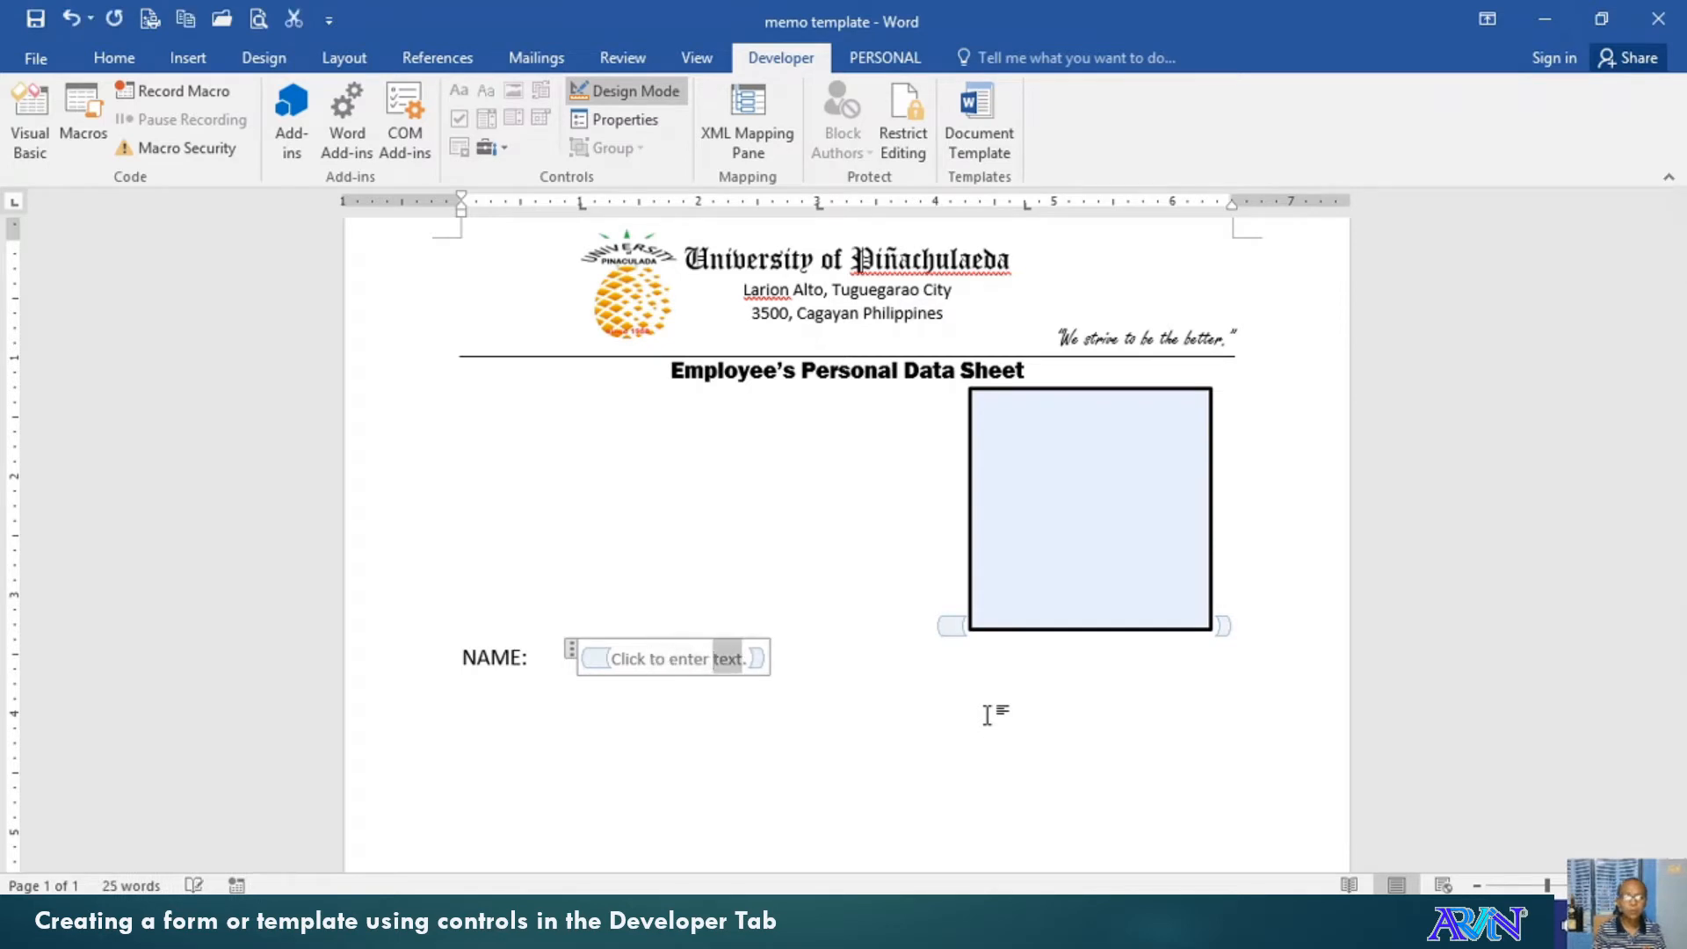
{"action": "type", "text": "Su"}
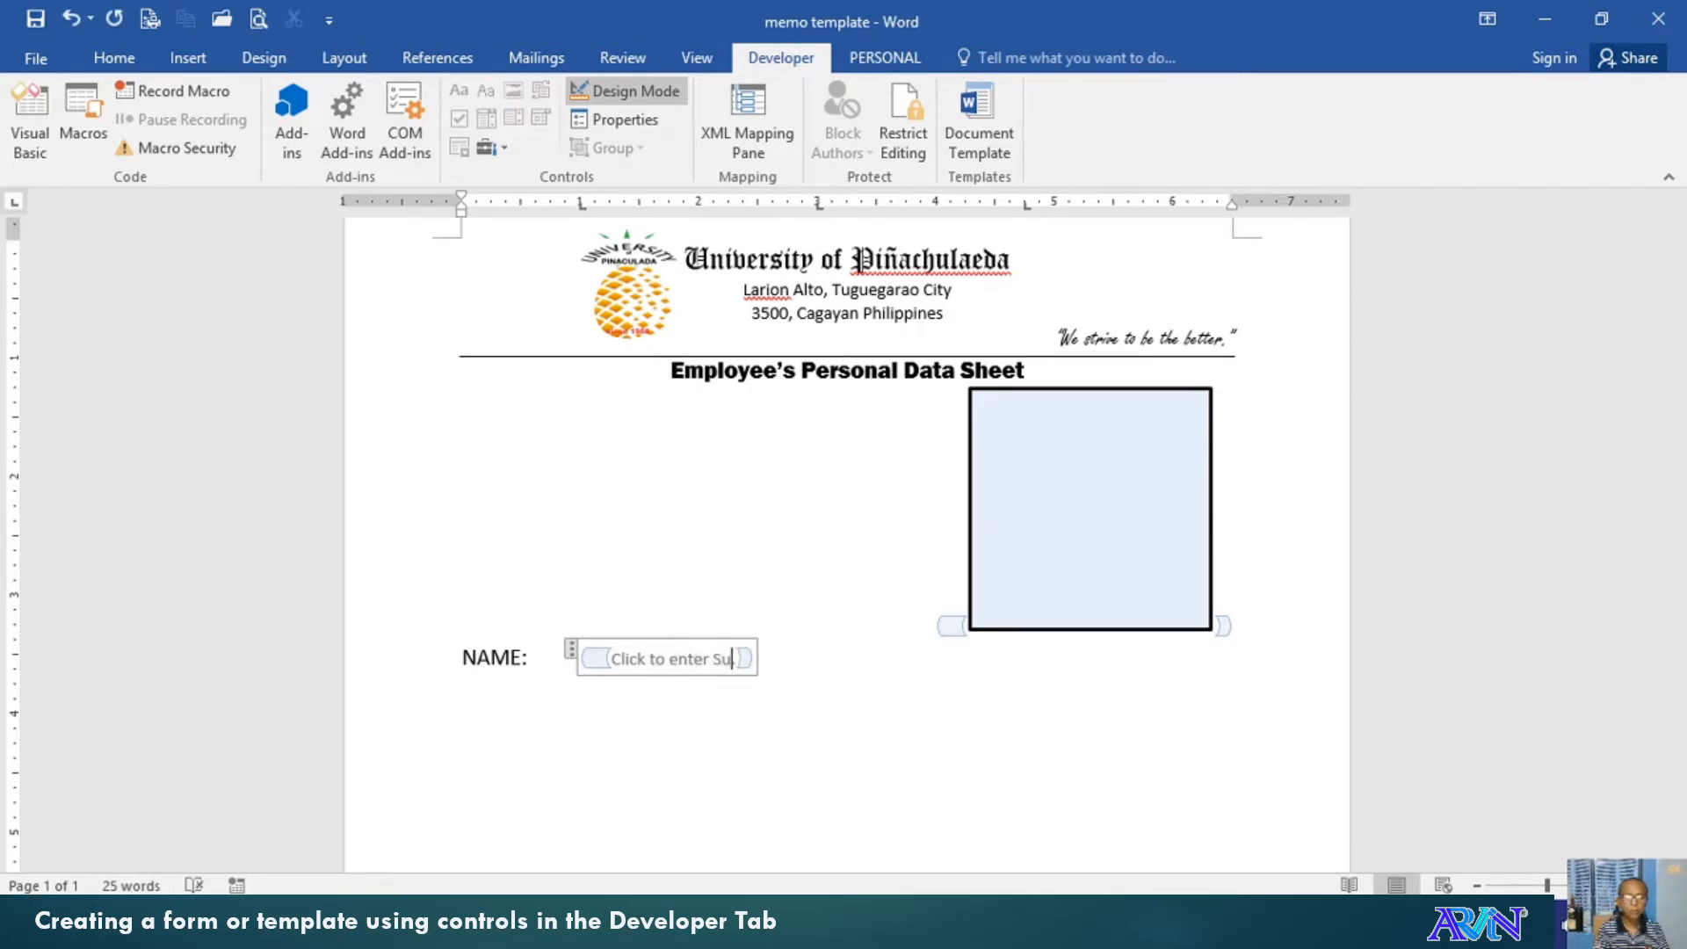
{"action": "type", "text": "rname."}
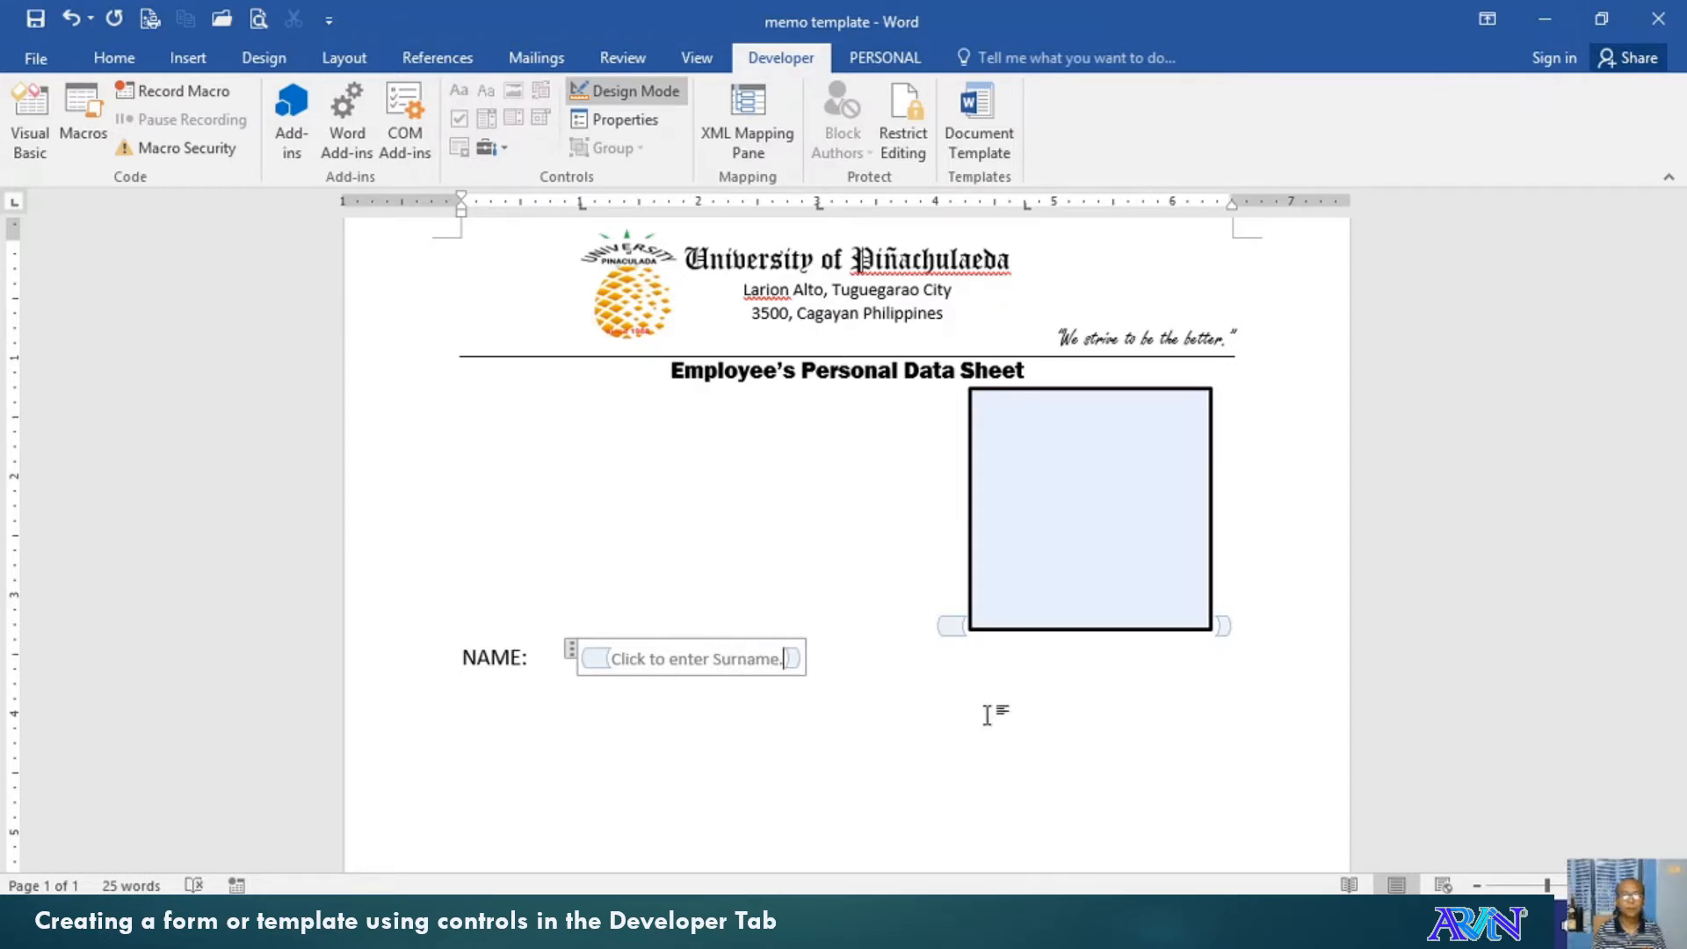
{"action": "key", "text": "ctrl+shift+Left"}
{"action": "key", "text": "ctrl+shift+Left"}
{"action": "key", "text": "ctrl+shift+Left"}
{"action": "key", "text": "ctrl+shift+Left"}
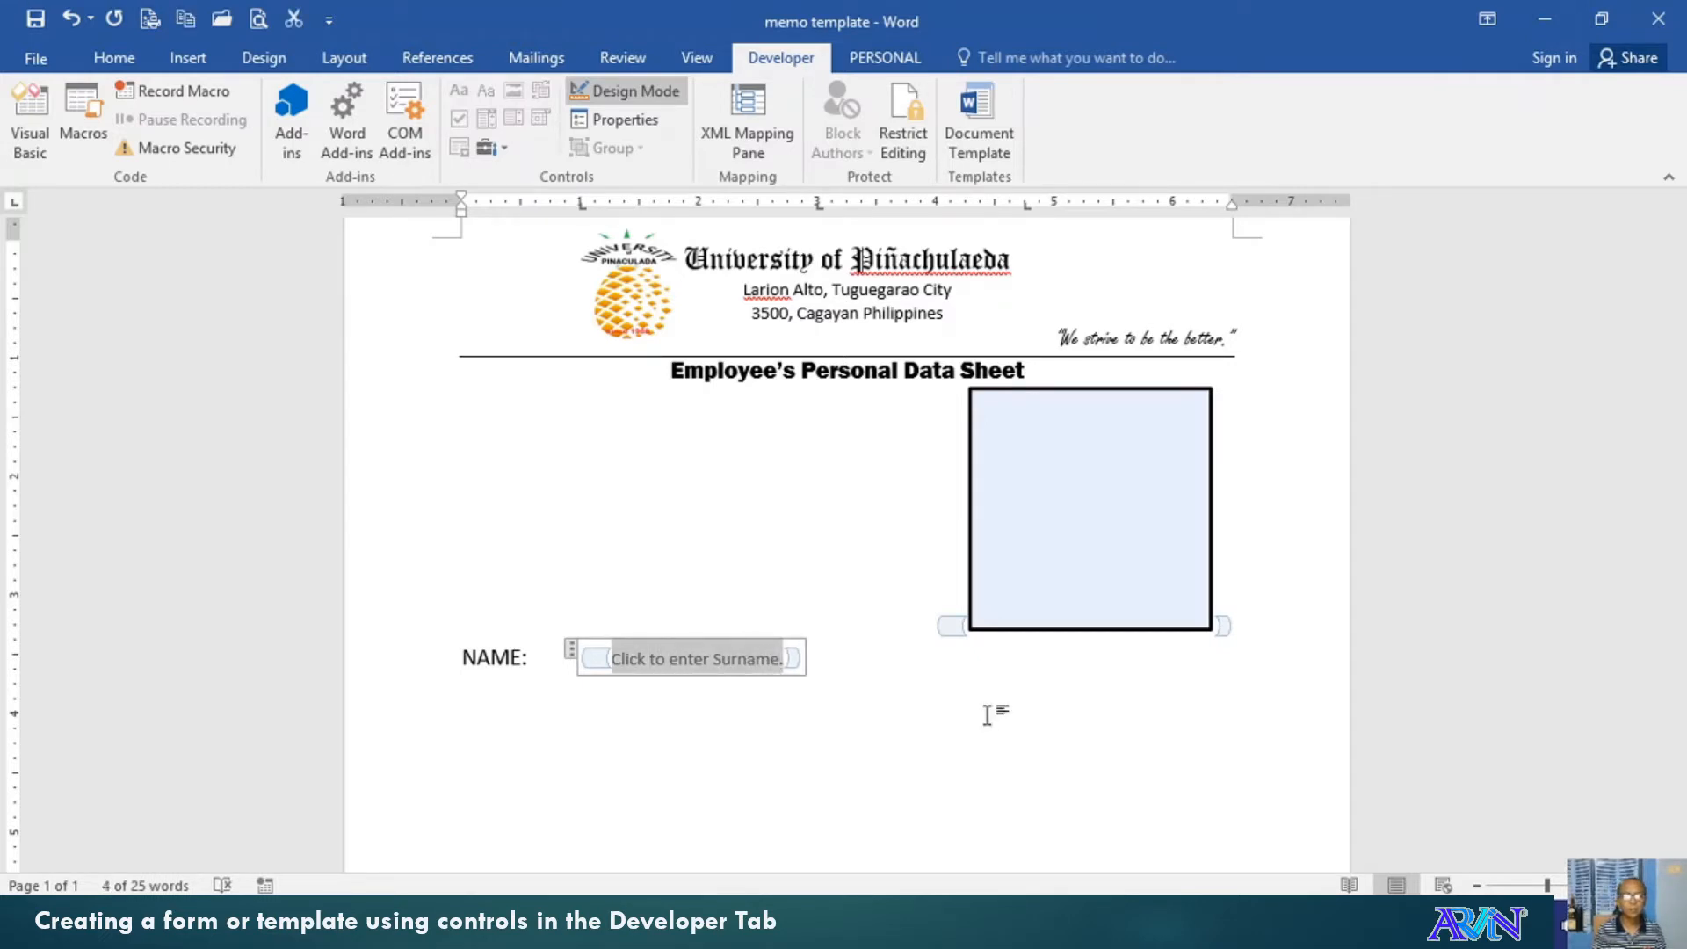
{"action": "left_click", "coordinate": [862, 668]}
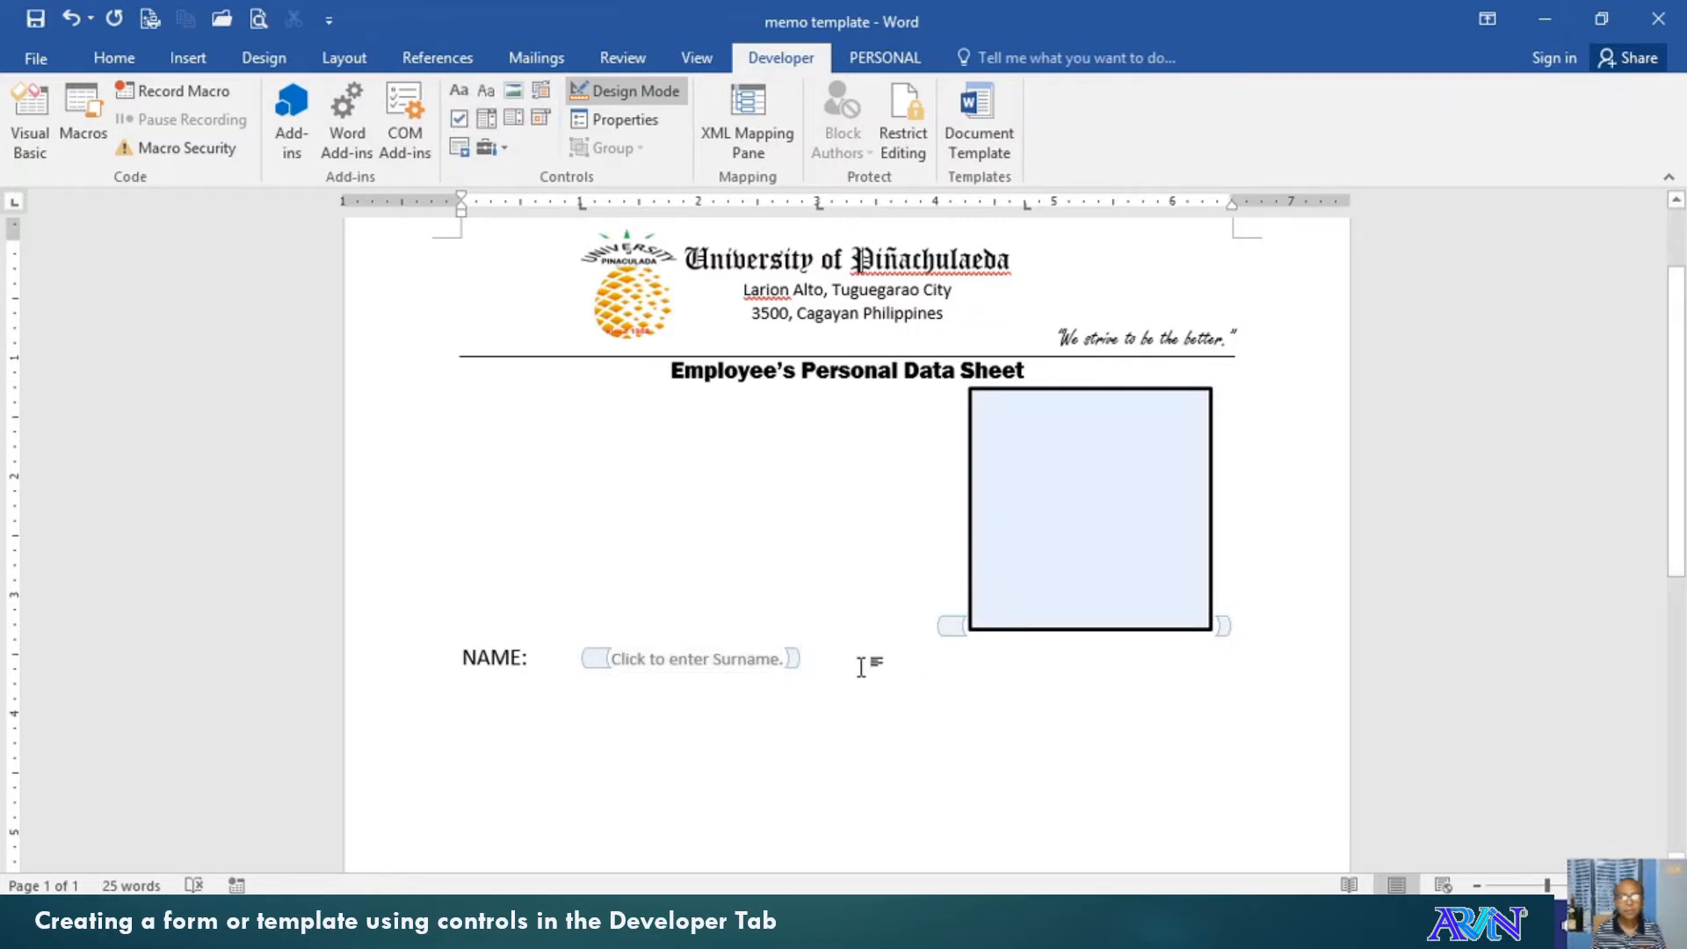
Paste a copy of the Surname field and change its prompt to FirstName, widening the right indent
{"action": "key", "text": "shift+Left"}
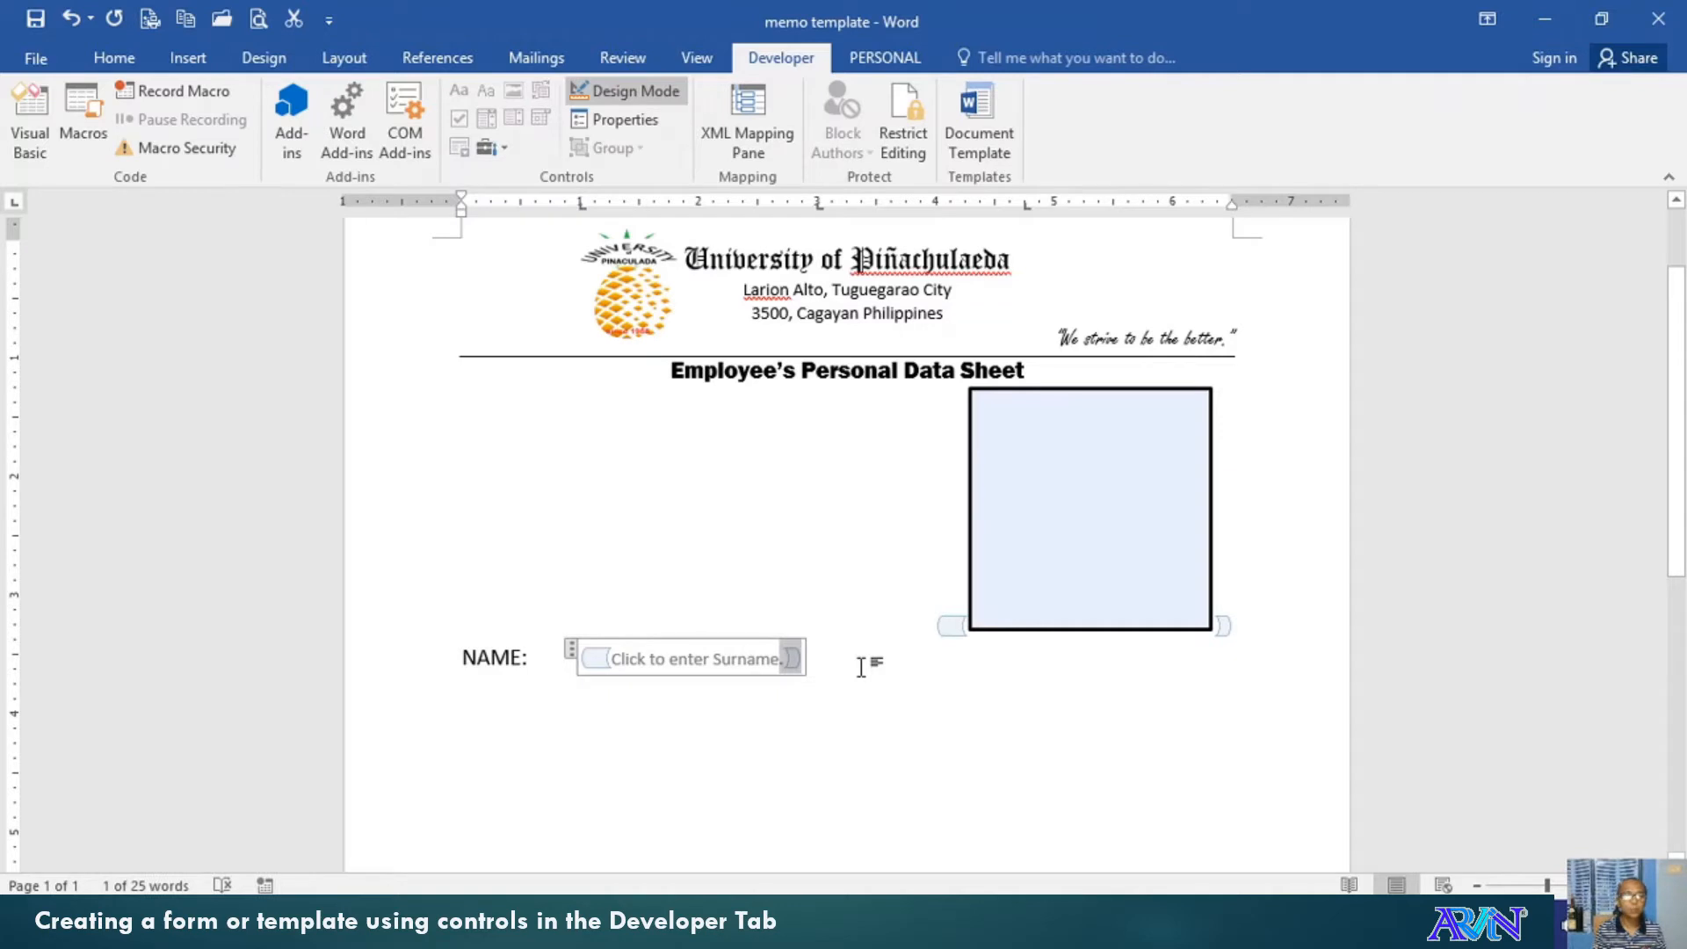
{"action": "key", "text": "ctrl+shift+Left"}
{"action": "key", "text": "ctrl+shift+Left"}
{"action": "key", "text": "ctrl+shift+Left"}
{"action": "key", "text": "ctrl+shift+Left"}
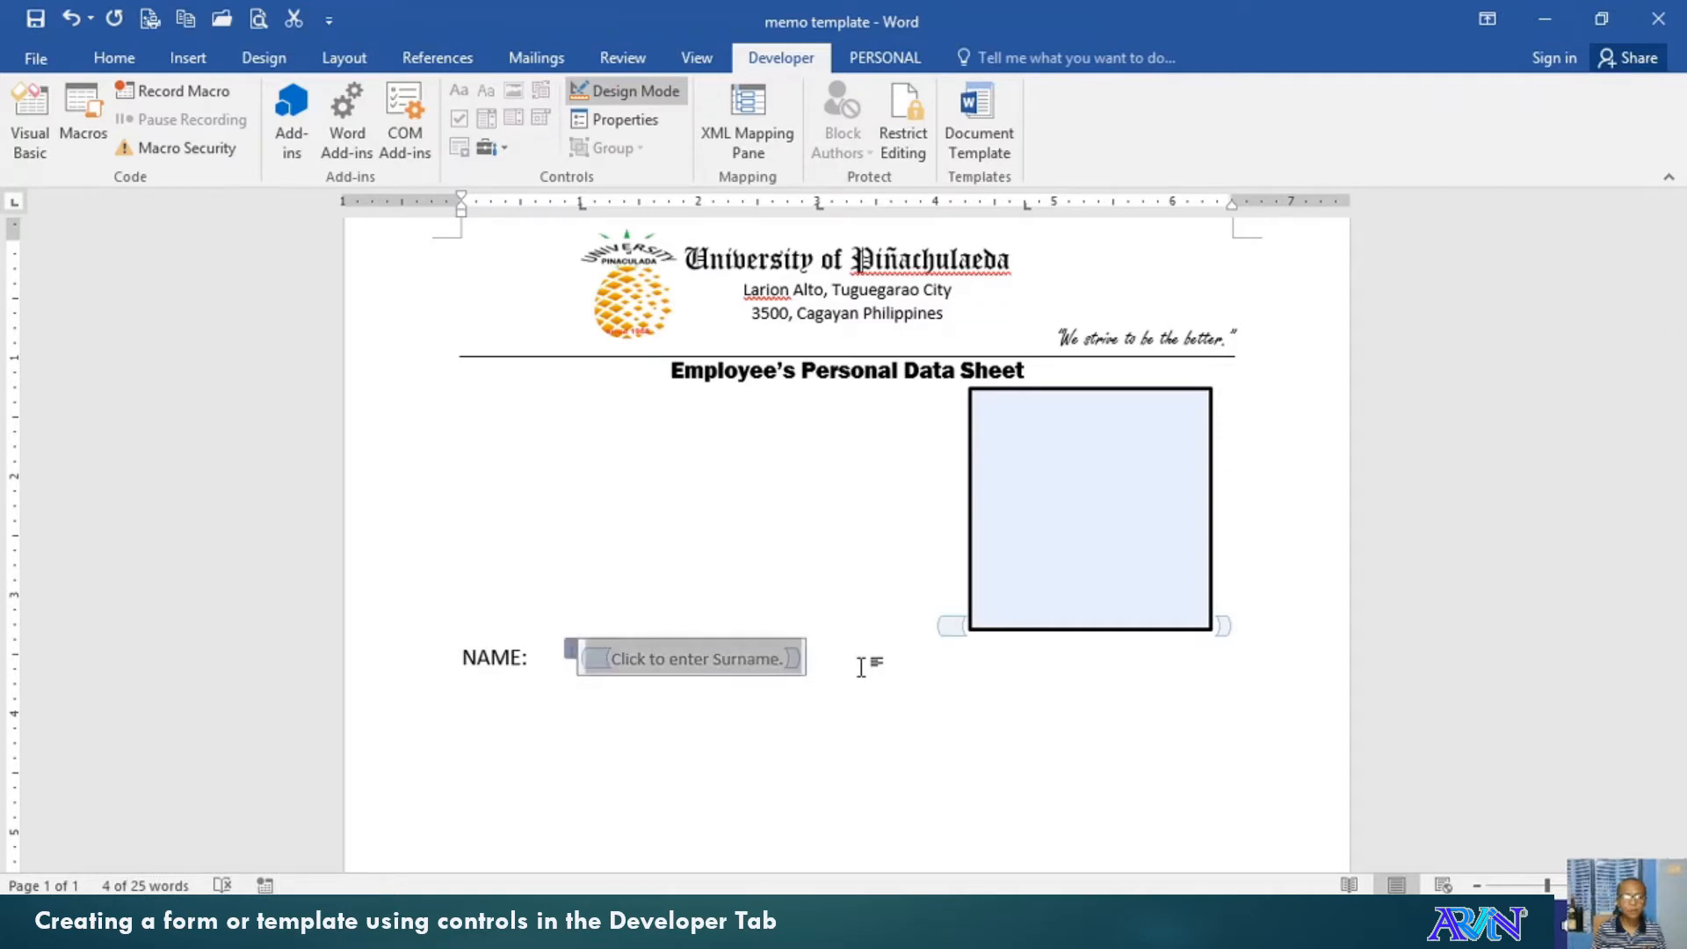
{"action": "left_click", "coordinate": [835, 660]}
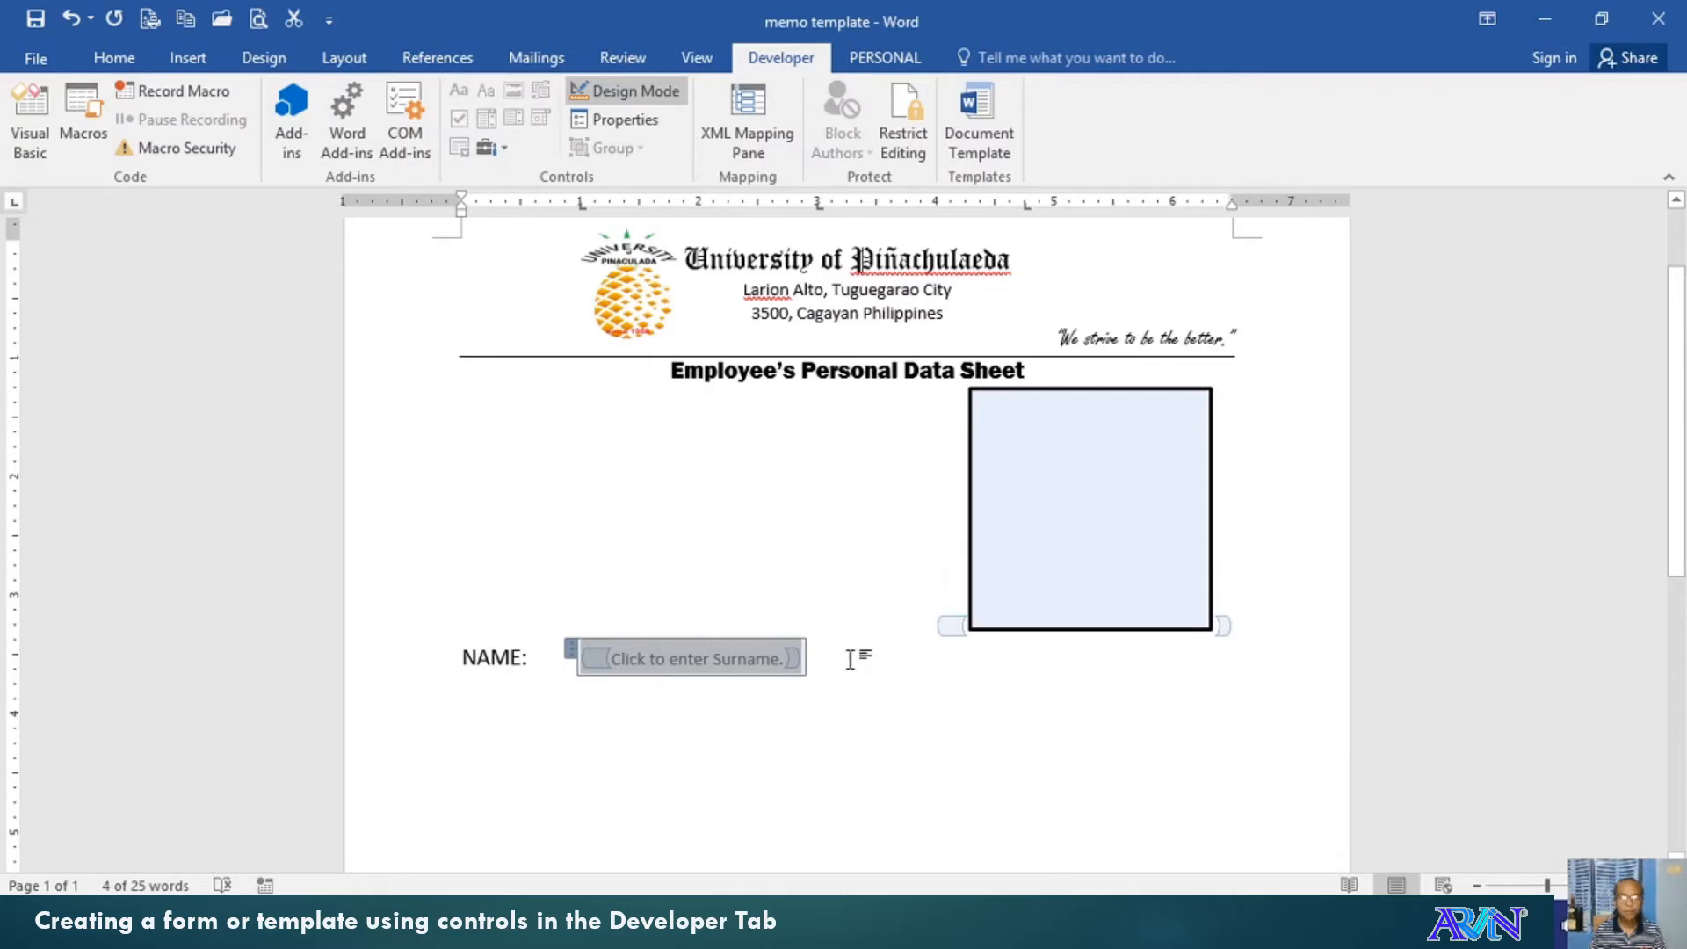
{"action": "left_click", "coordinate": [851, 659]}
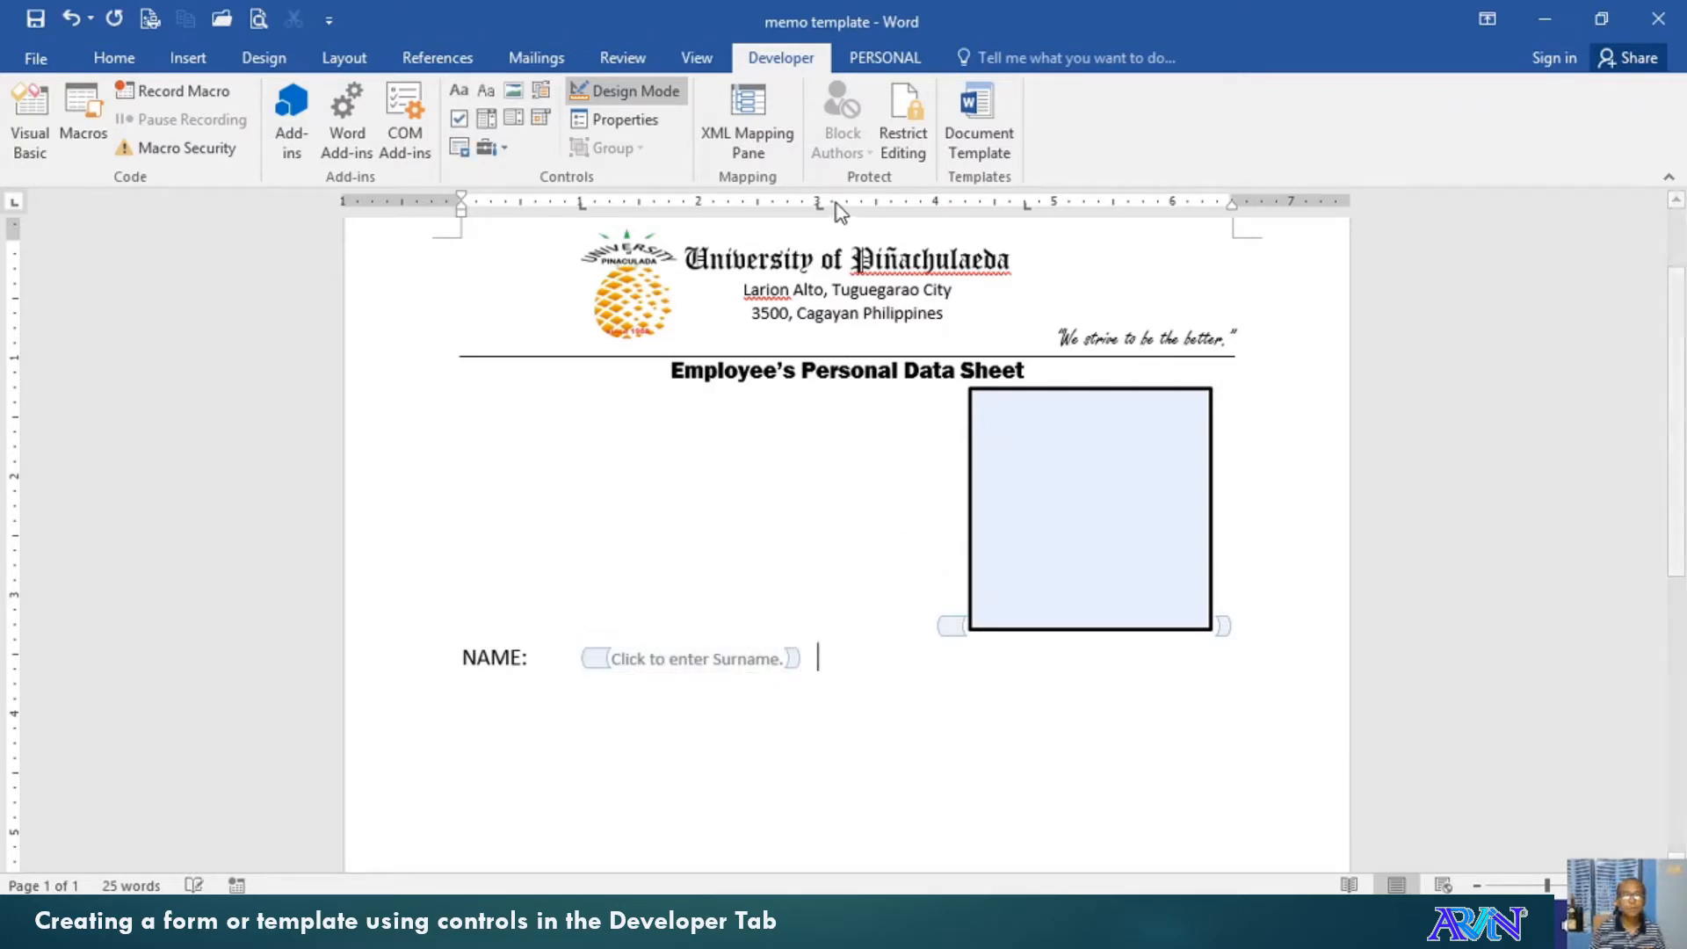
{"action": "key", "text": "ctrl+v"}
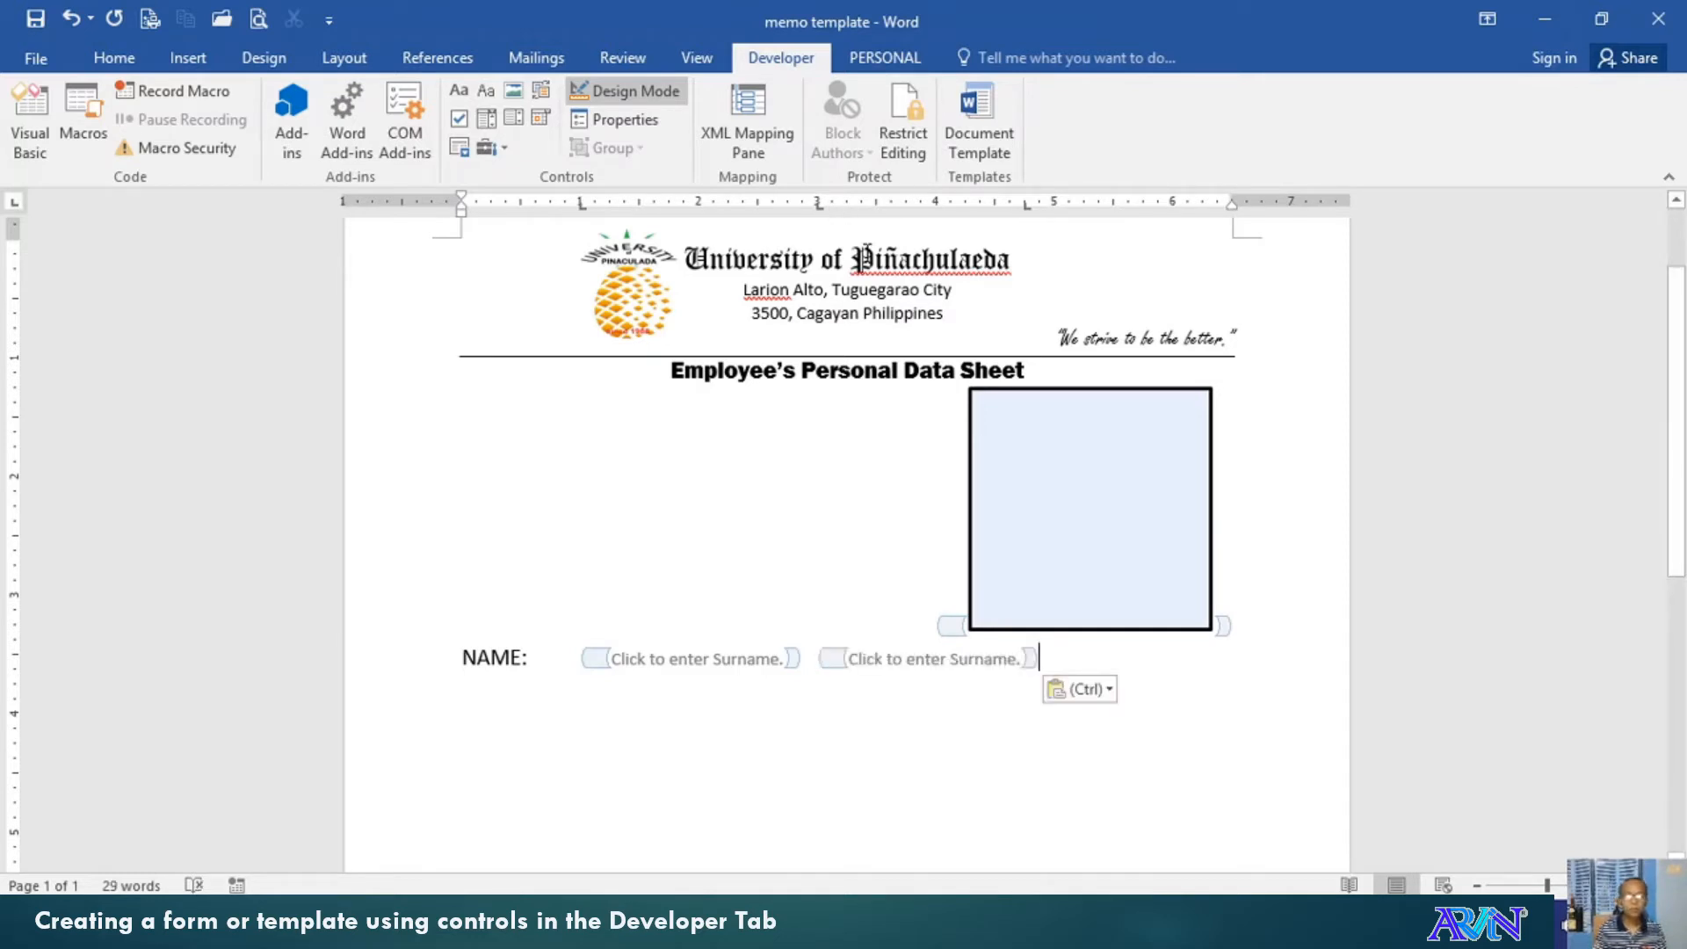
{"action": "key", "text": "shift+Left"}
{"action": "key", "text": "shift+Left"}
{"action": "key", "text": "shift+Left"}
{"action": "key", "text": "shift+Left"}
{"action": "key", "text": "shift+Left"}
{"action": "key", "text": "shift+Left"}
{"action": "key", "text": "shift+Left"}
{"action": "key", "text": "shift+Left"}
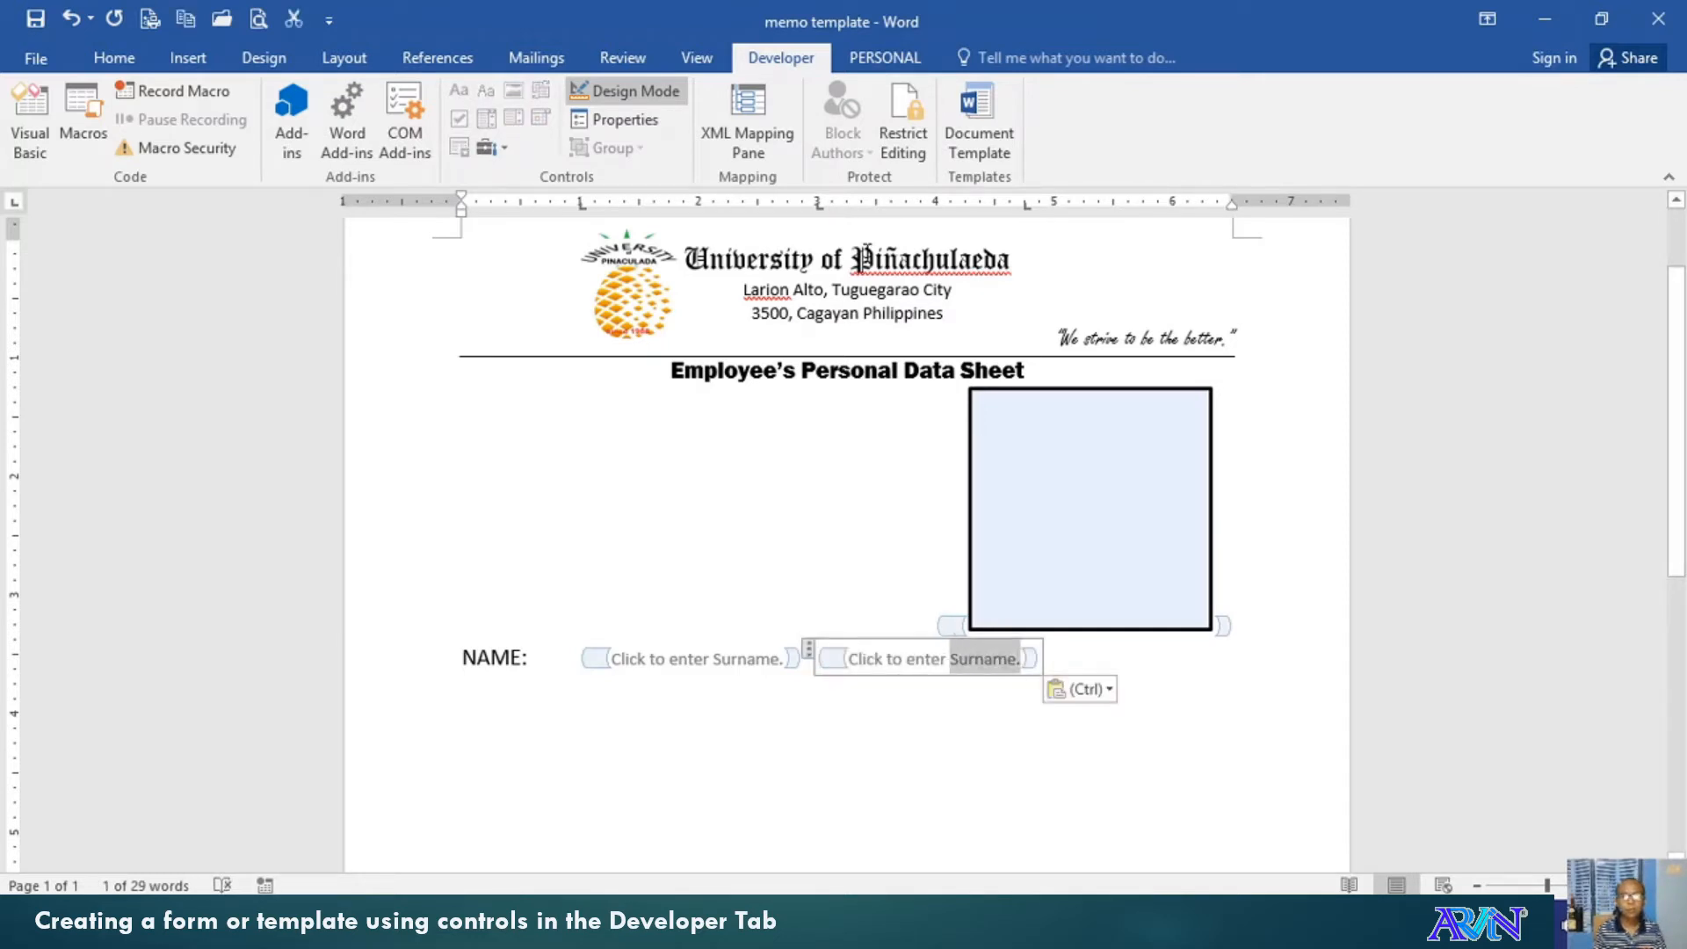
{"action": "type", "text": "Firs"}
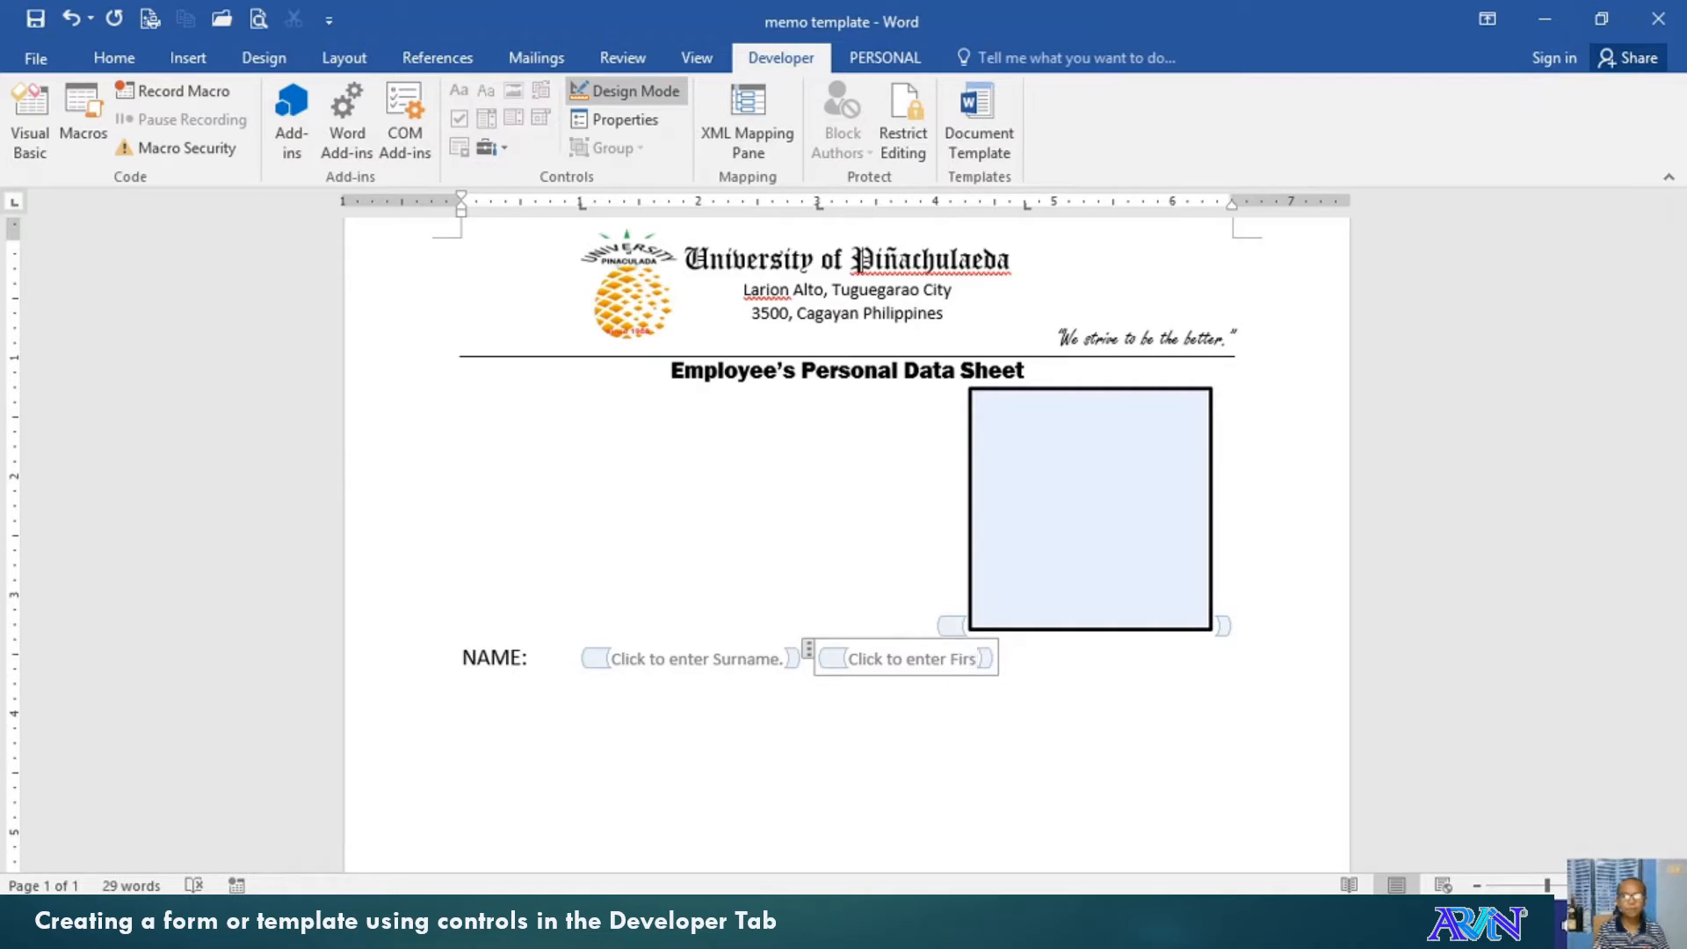
{"action": "type", "text": "tName"}
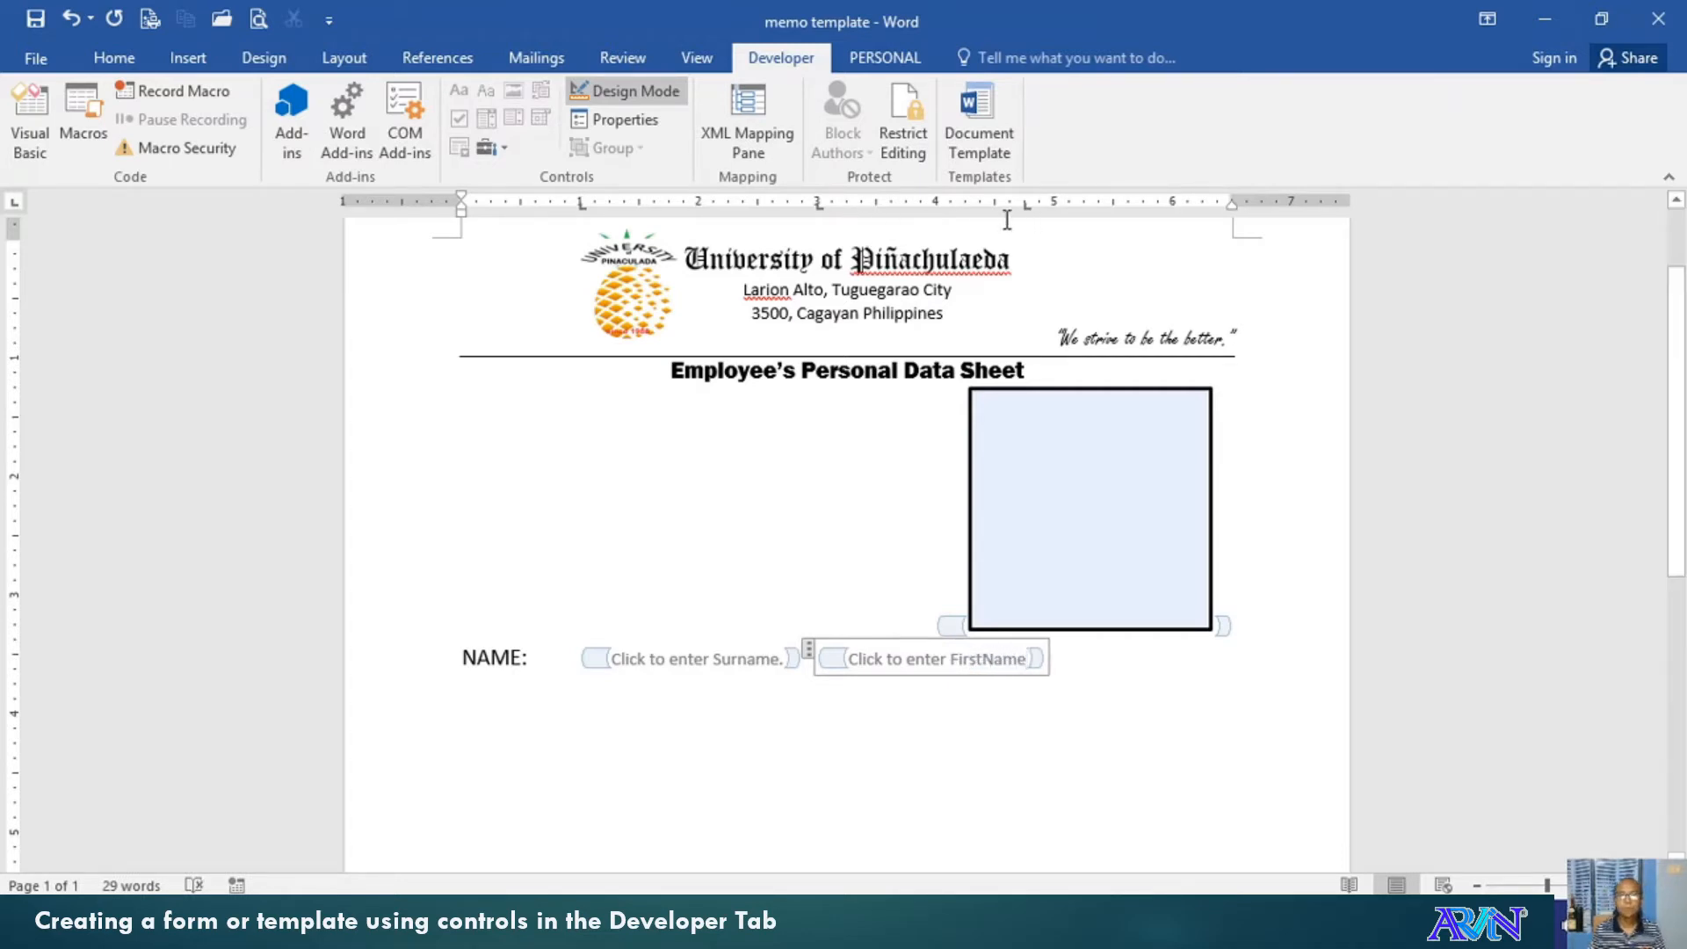
{"action": "left_click_drag", "start_coordinate": [1234, 194], "coordinate": [1256, 193]}
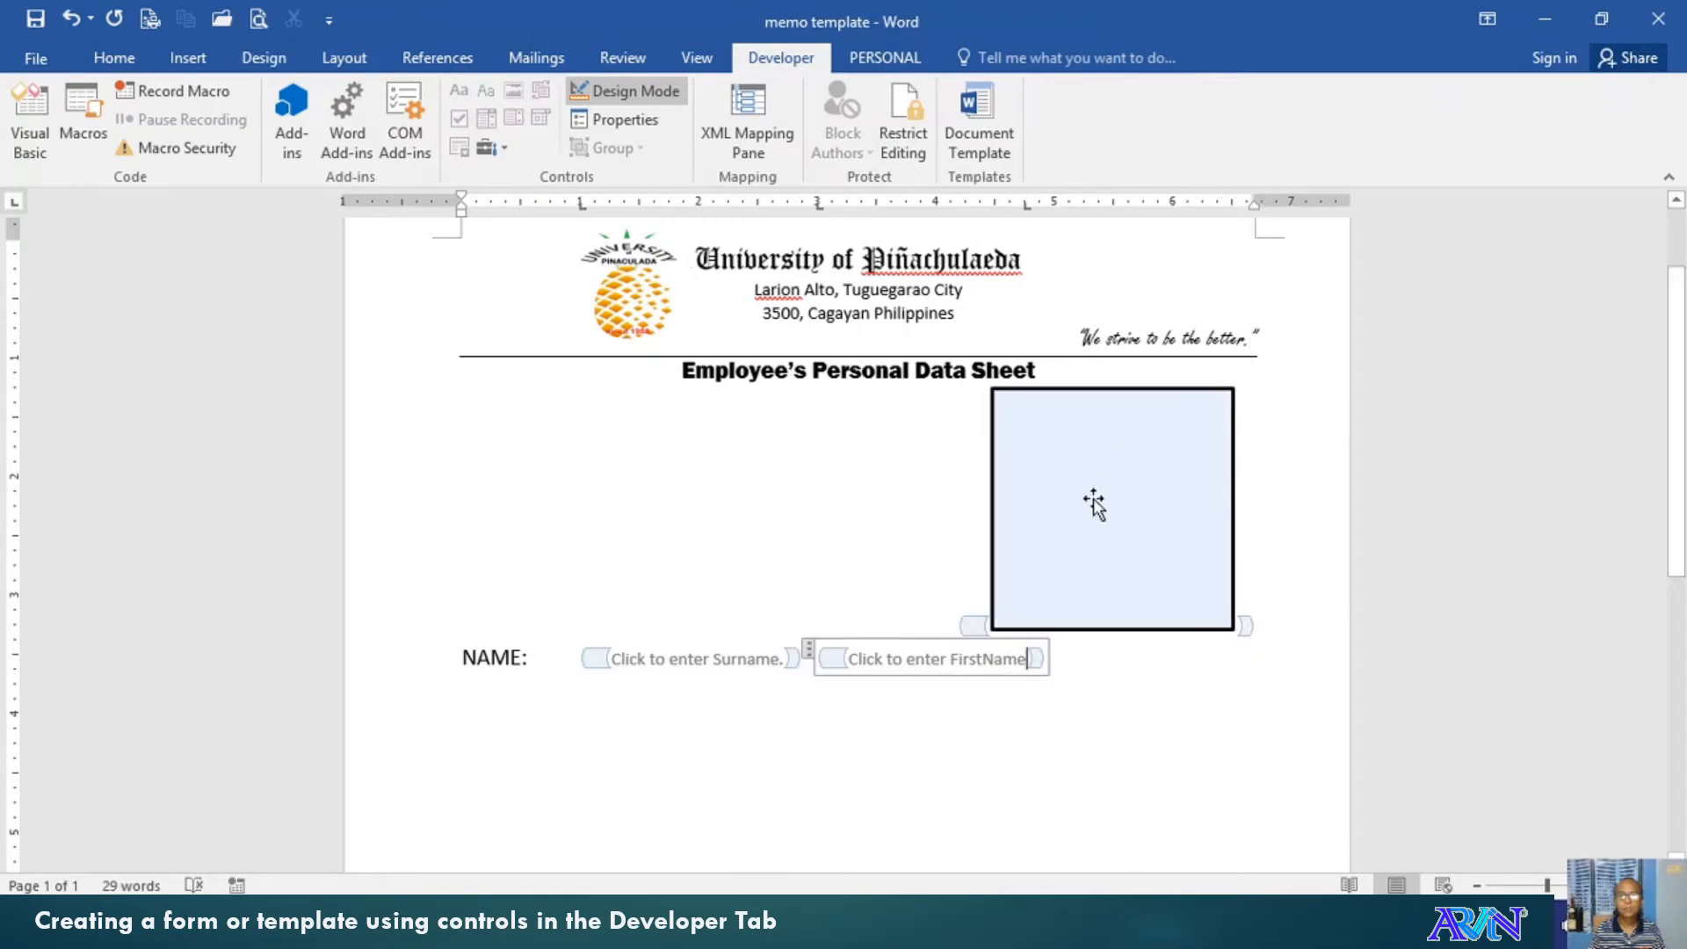
{"action": "left_click", "coordinate": [1080, 663]}
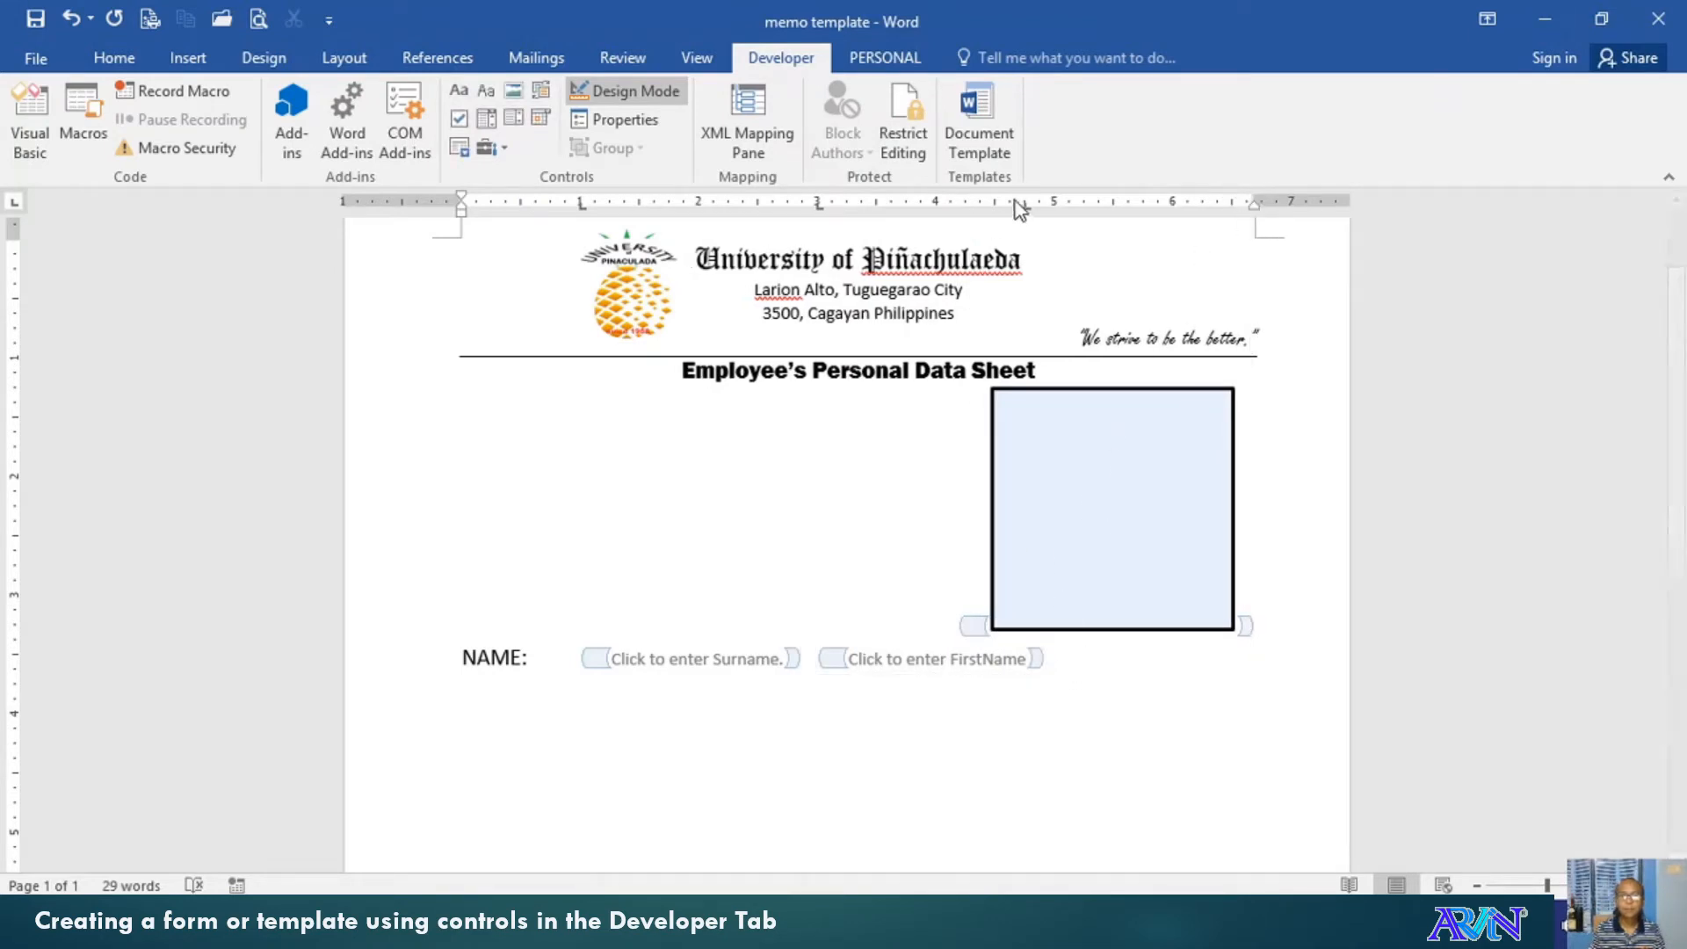
Paste a MiddleName field and move both margins outward so all three fit on one line
{"action": "left_click_drag", "start_coordinate": [1023, 209], "coordinate": [1055, 213]}
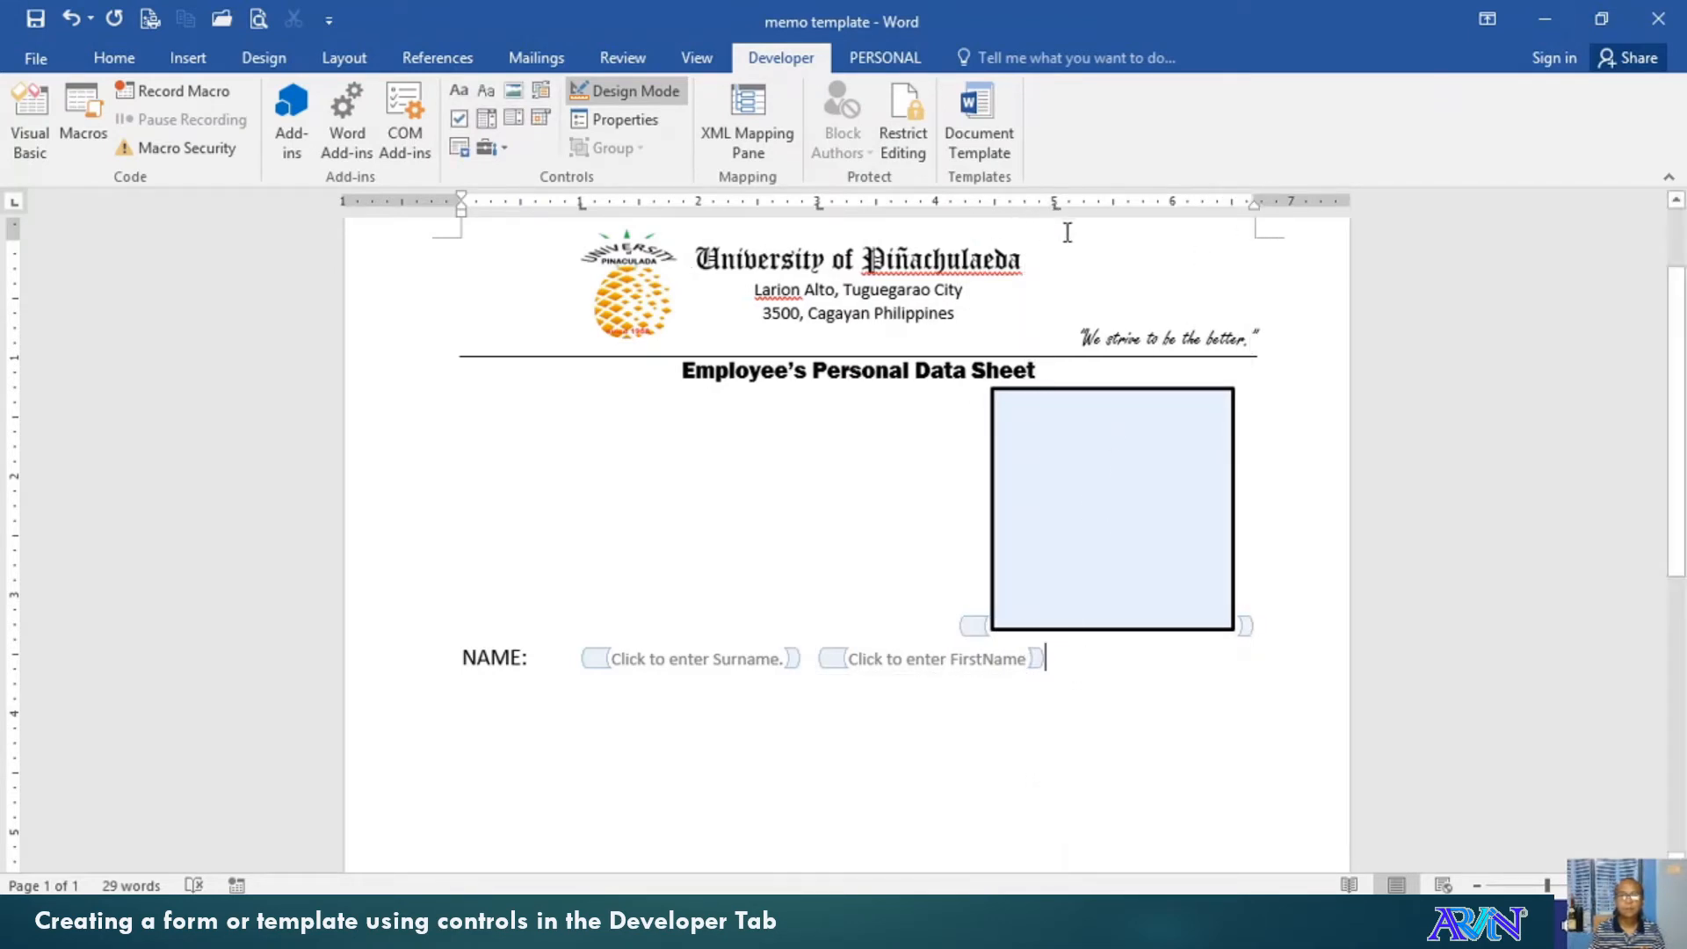
{"action": "key", "text": "ctrl+v"}
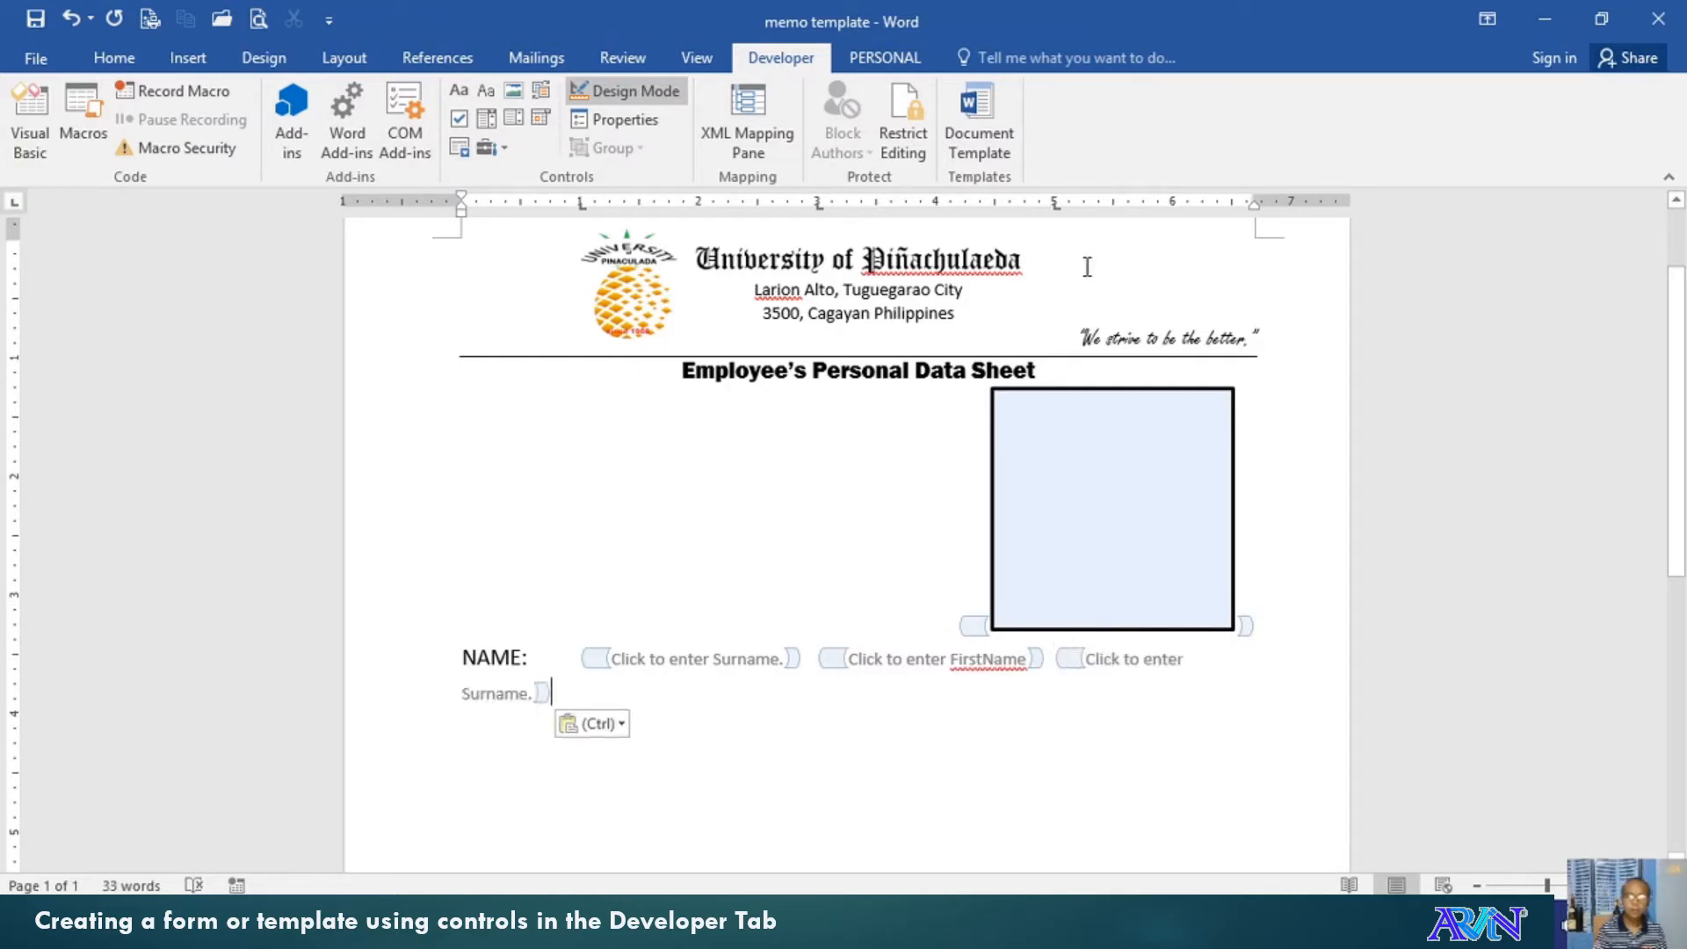
{"action": "key", "text": "ctrl+shift+Left"}
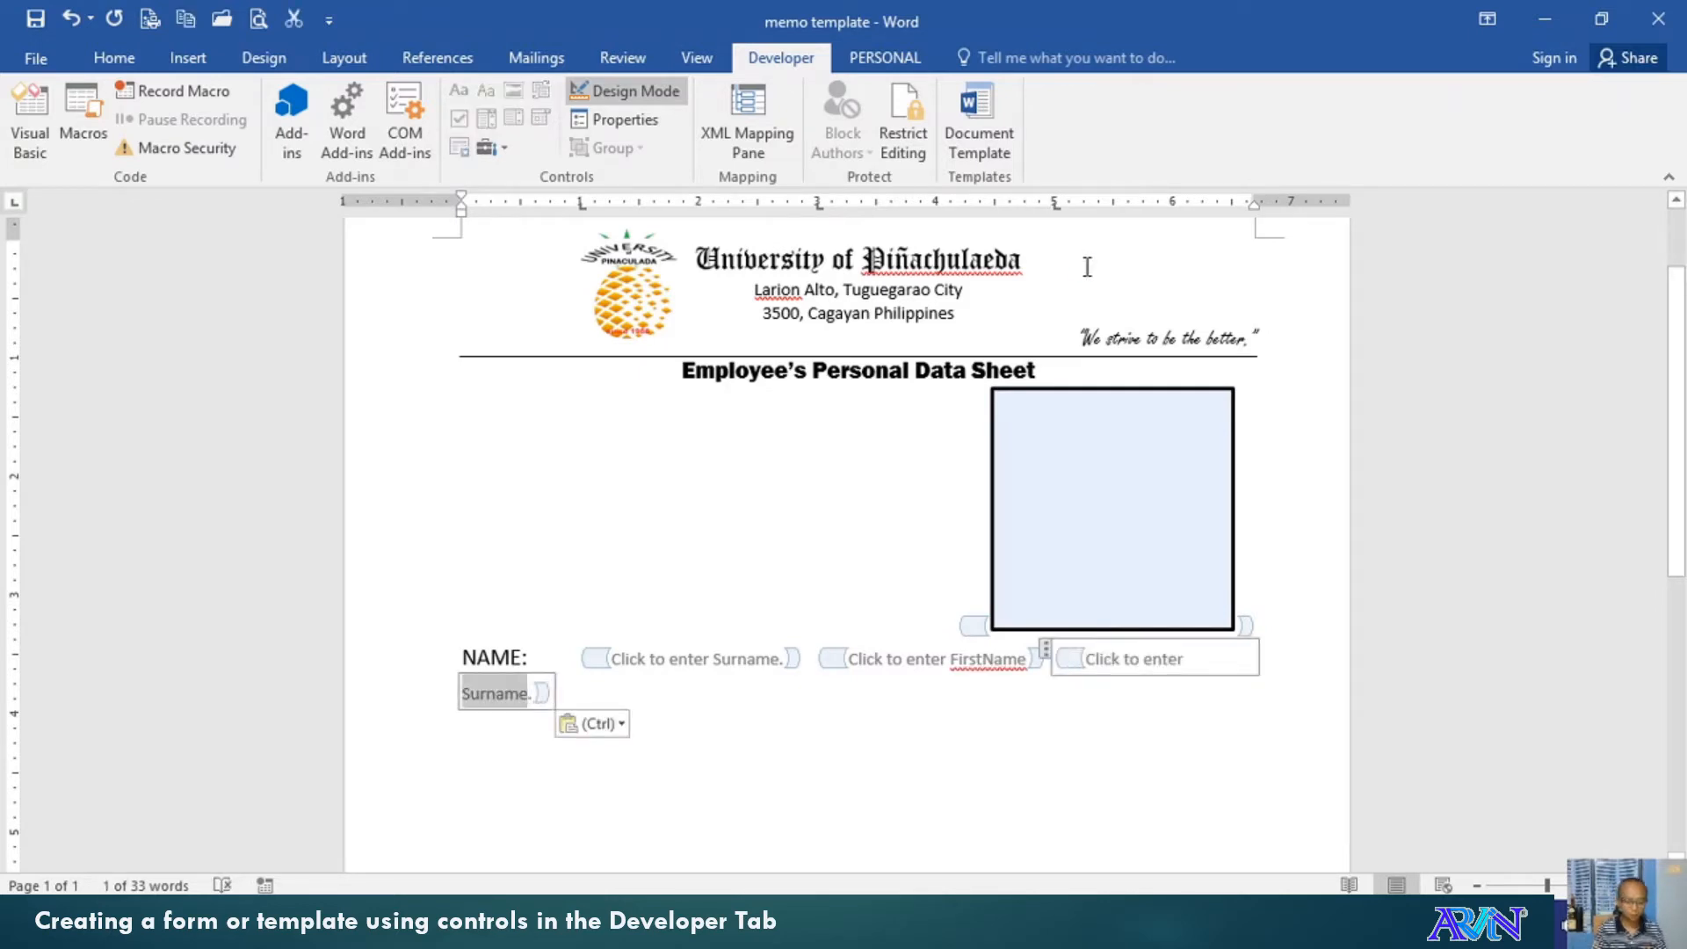
{"action": "type", "text": "MiddleName"}
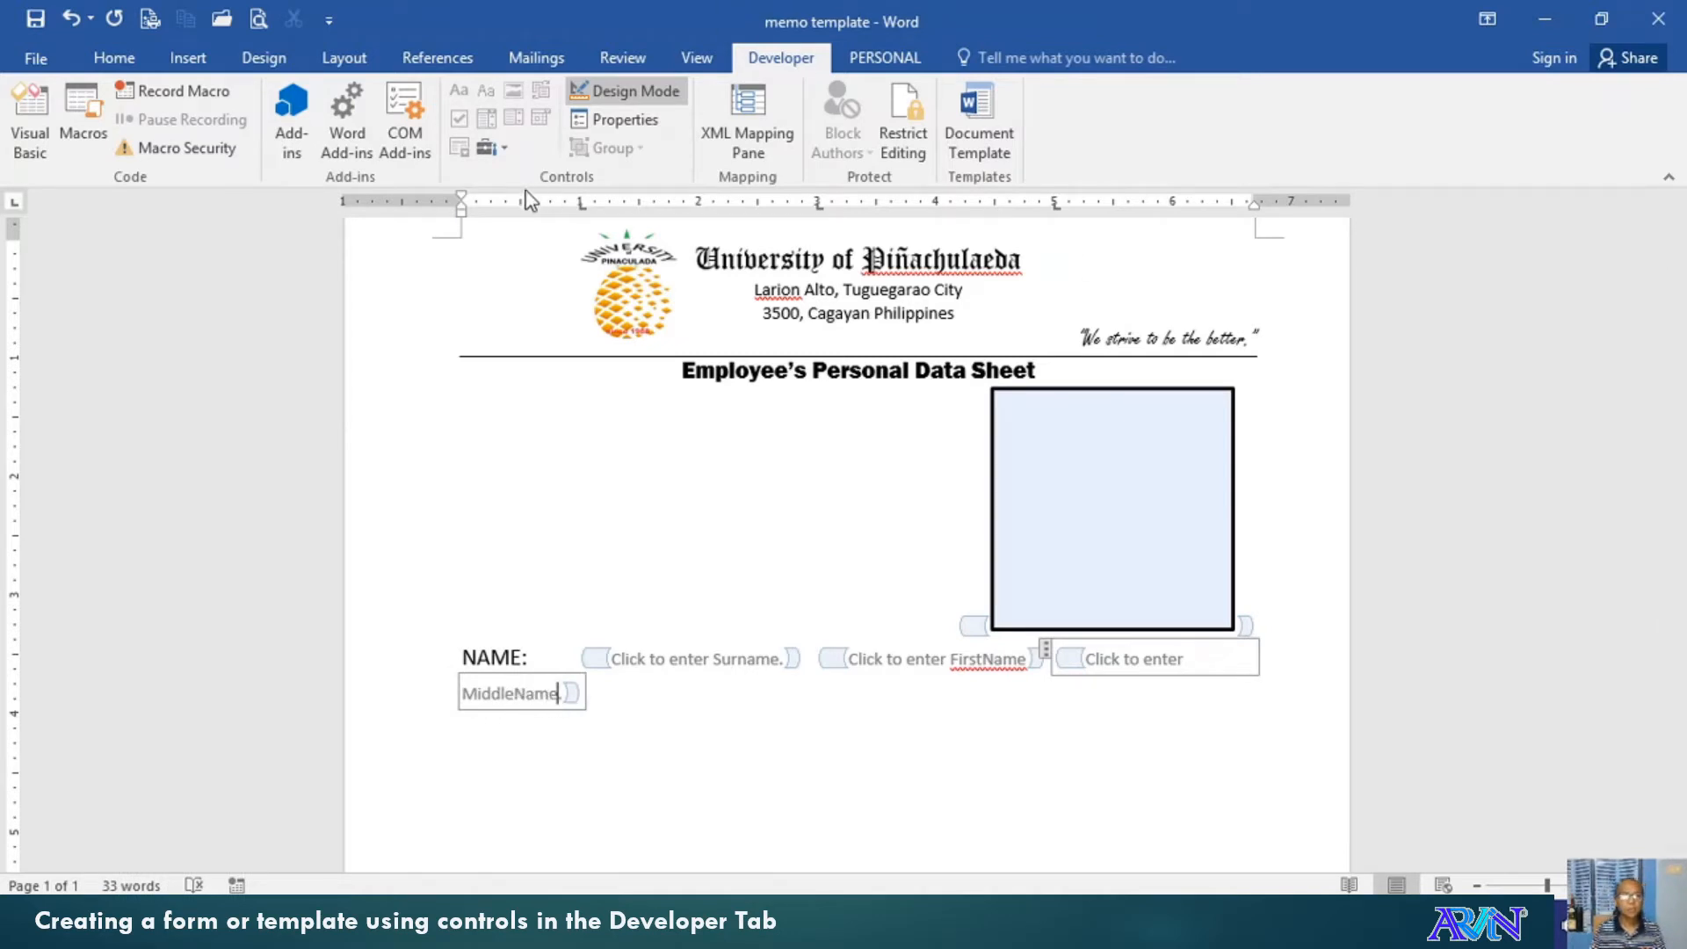
{"action": "left_click_drag", "start_coordinate": [461, 201], "coordinate": [424, 201]}
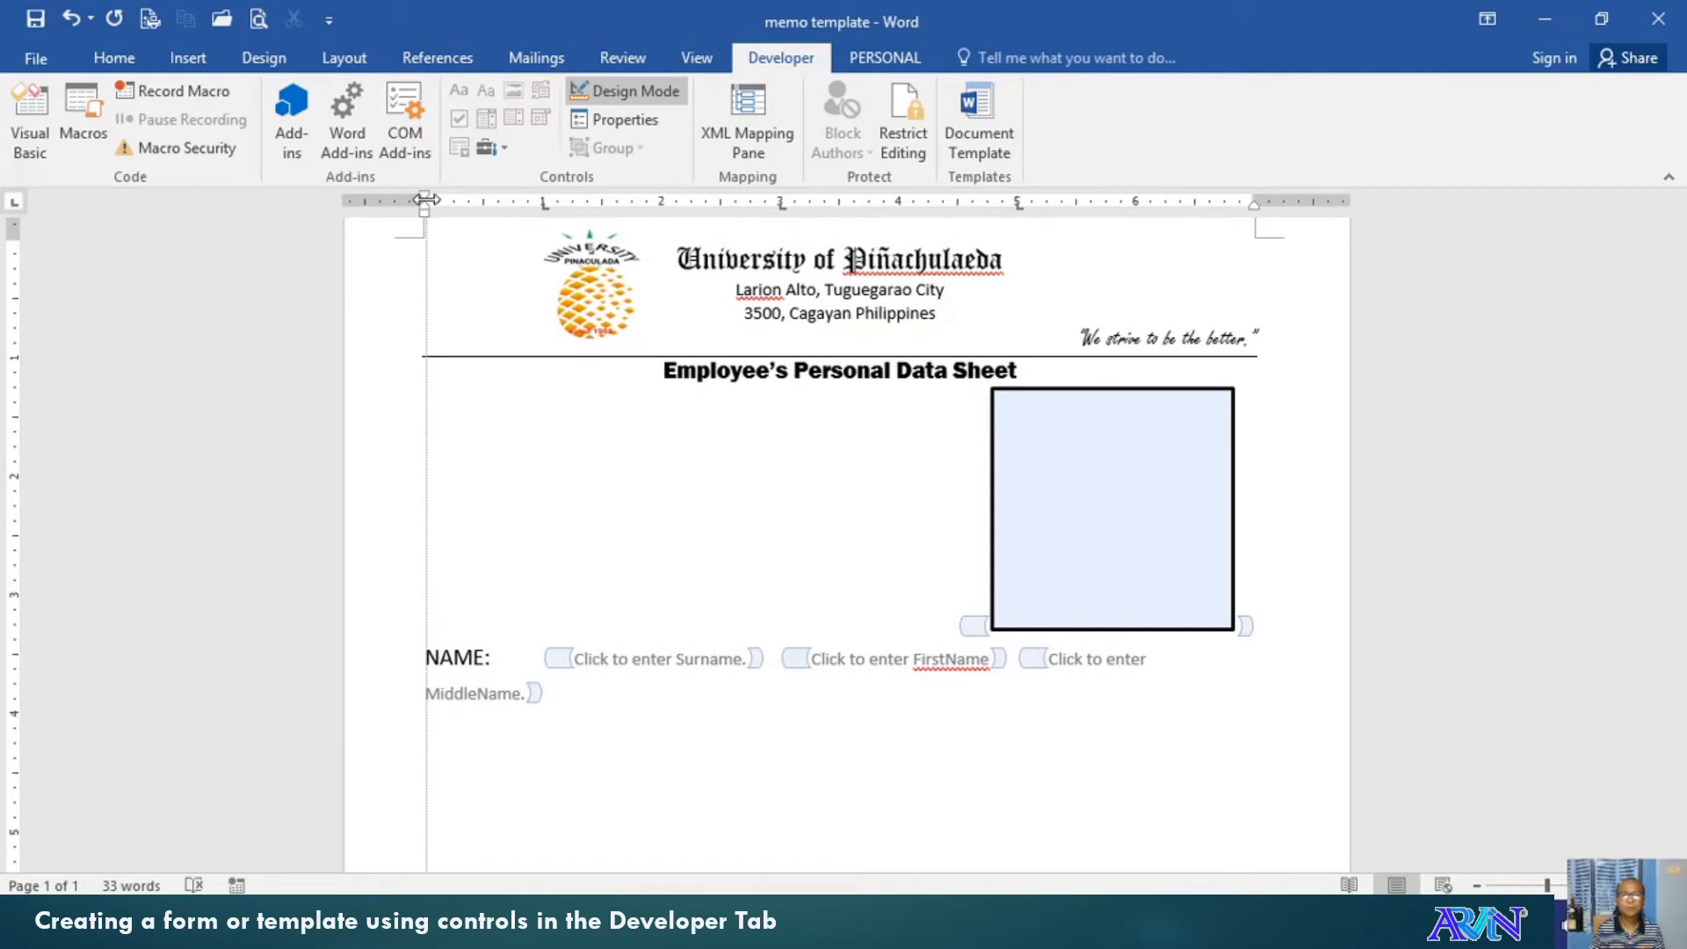
{"action": "left_click_drag", "start_coordinate": [1252, 195], "coordinate": [1269, 201]}
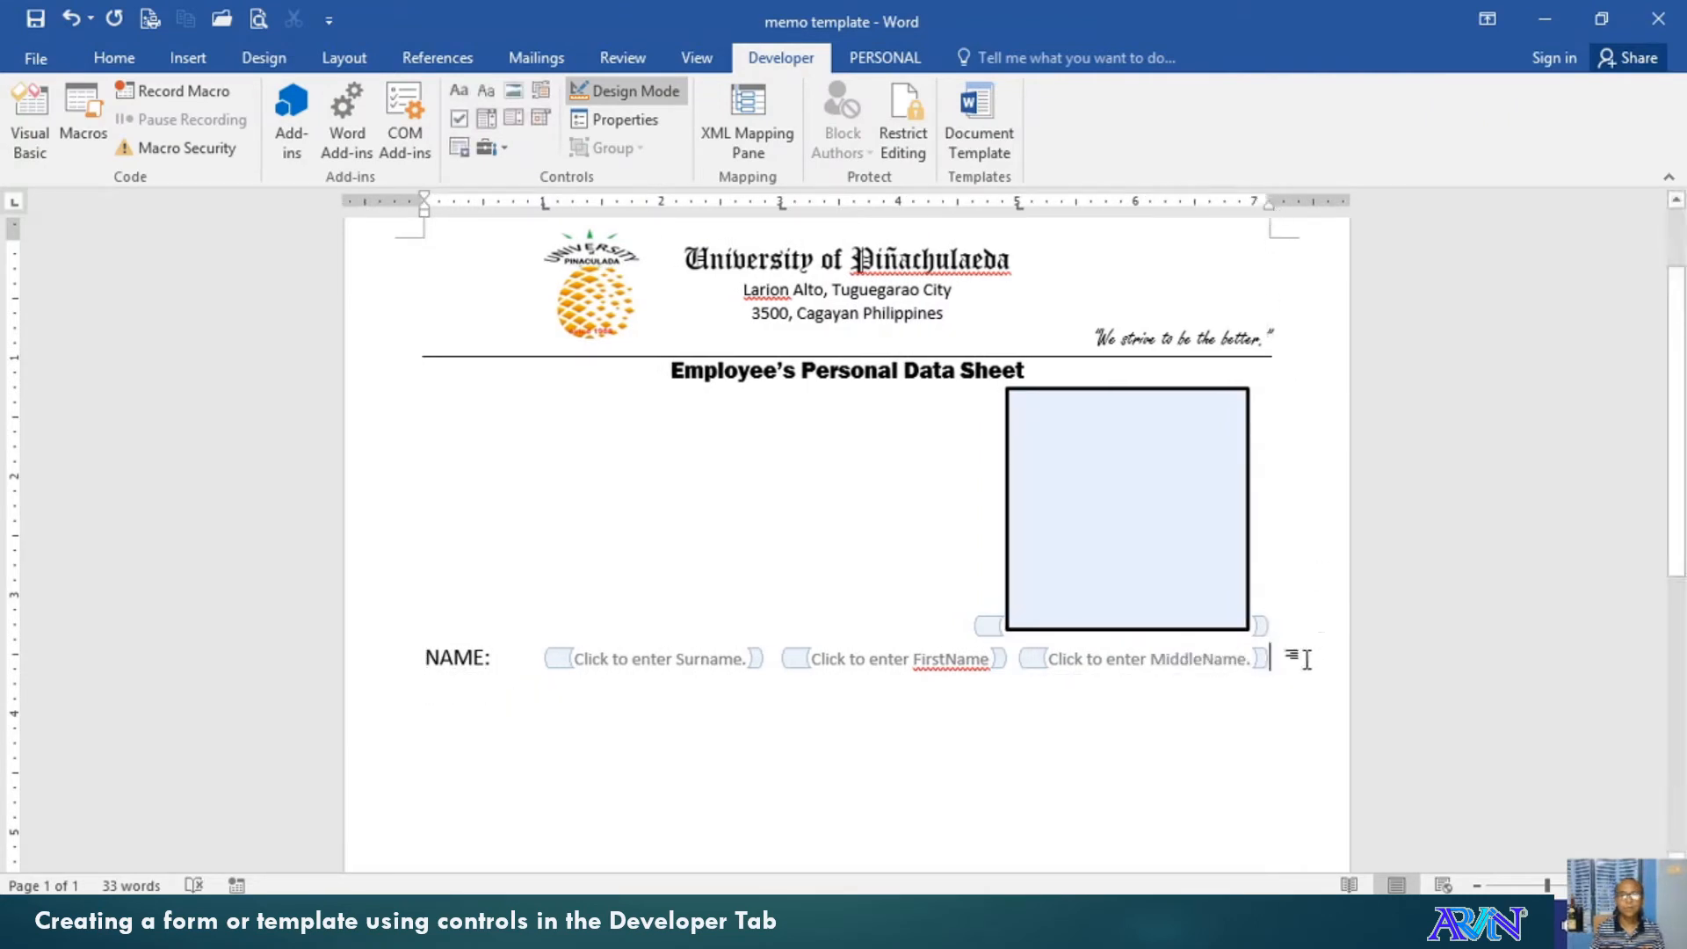
{"action": "key", "text": "Return"}
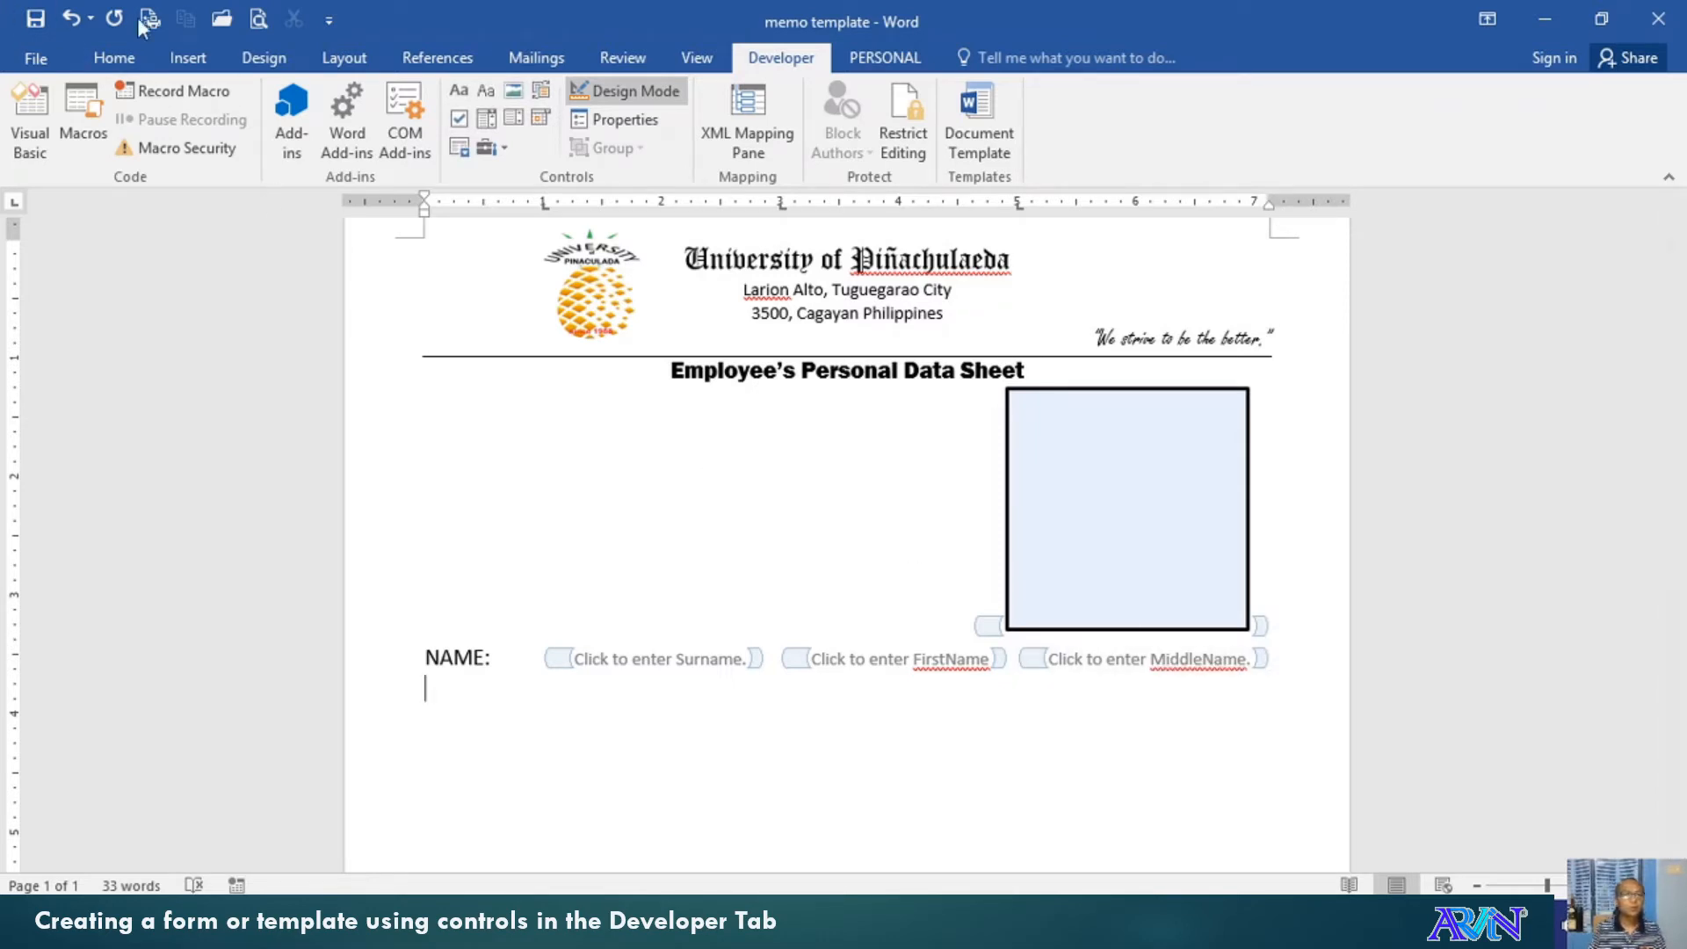
Draw a line under the Surname field and paste copies beneath FirstName and MiddleName
{"action": "left_click", "coordinate": [123, 61]}
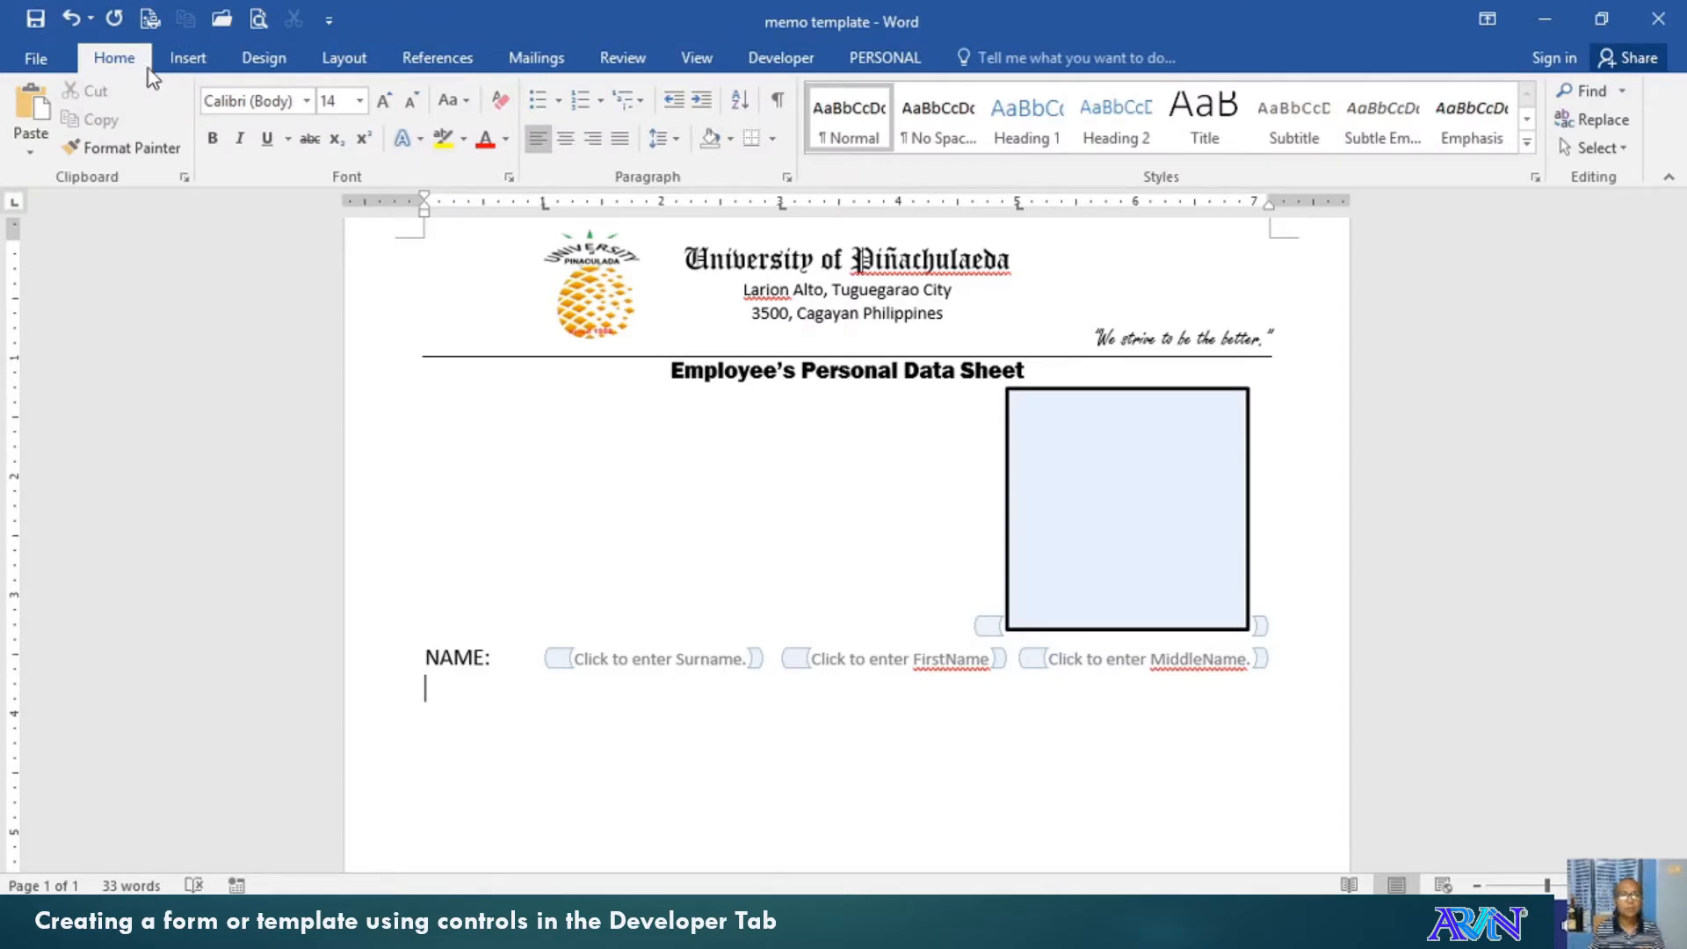
{"action": "left_click", "coordinate": [211, 62]}
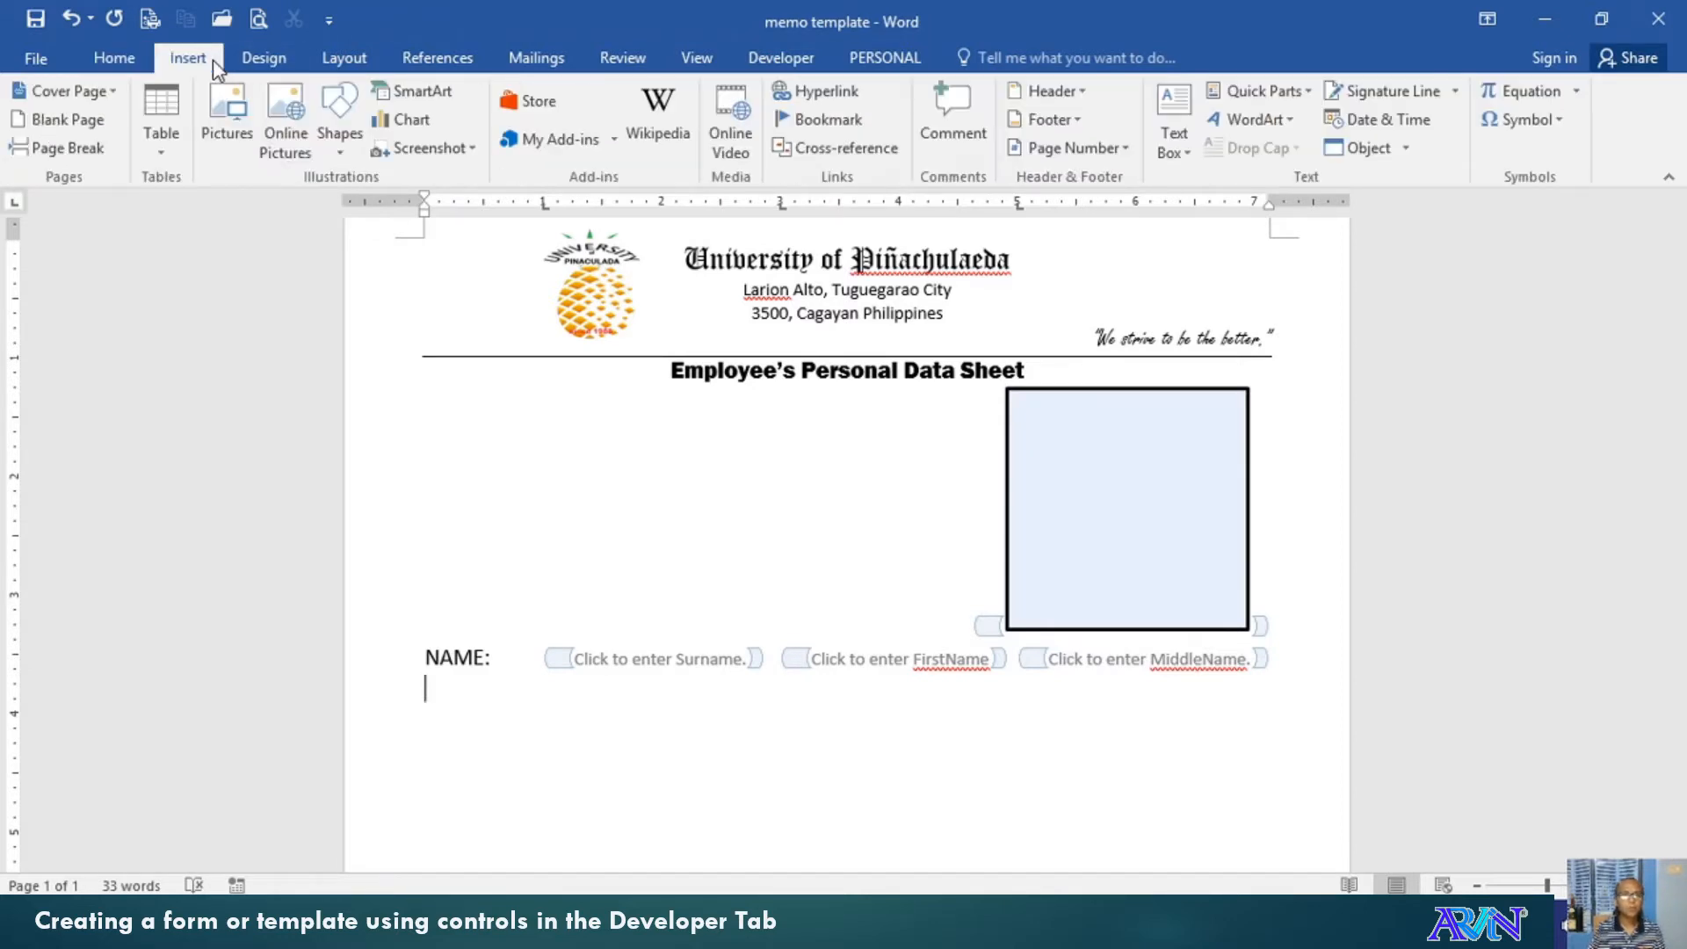
{"action": "left_click", "coordinate": [341, 104]}
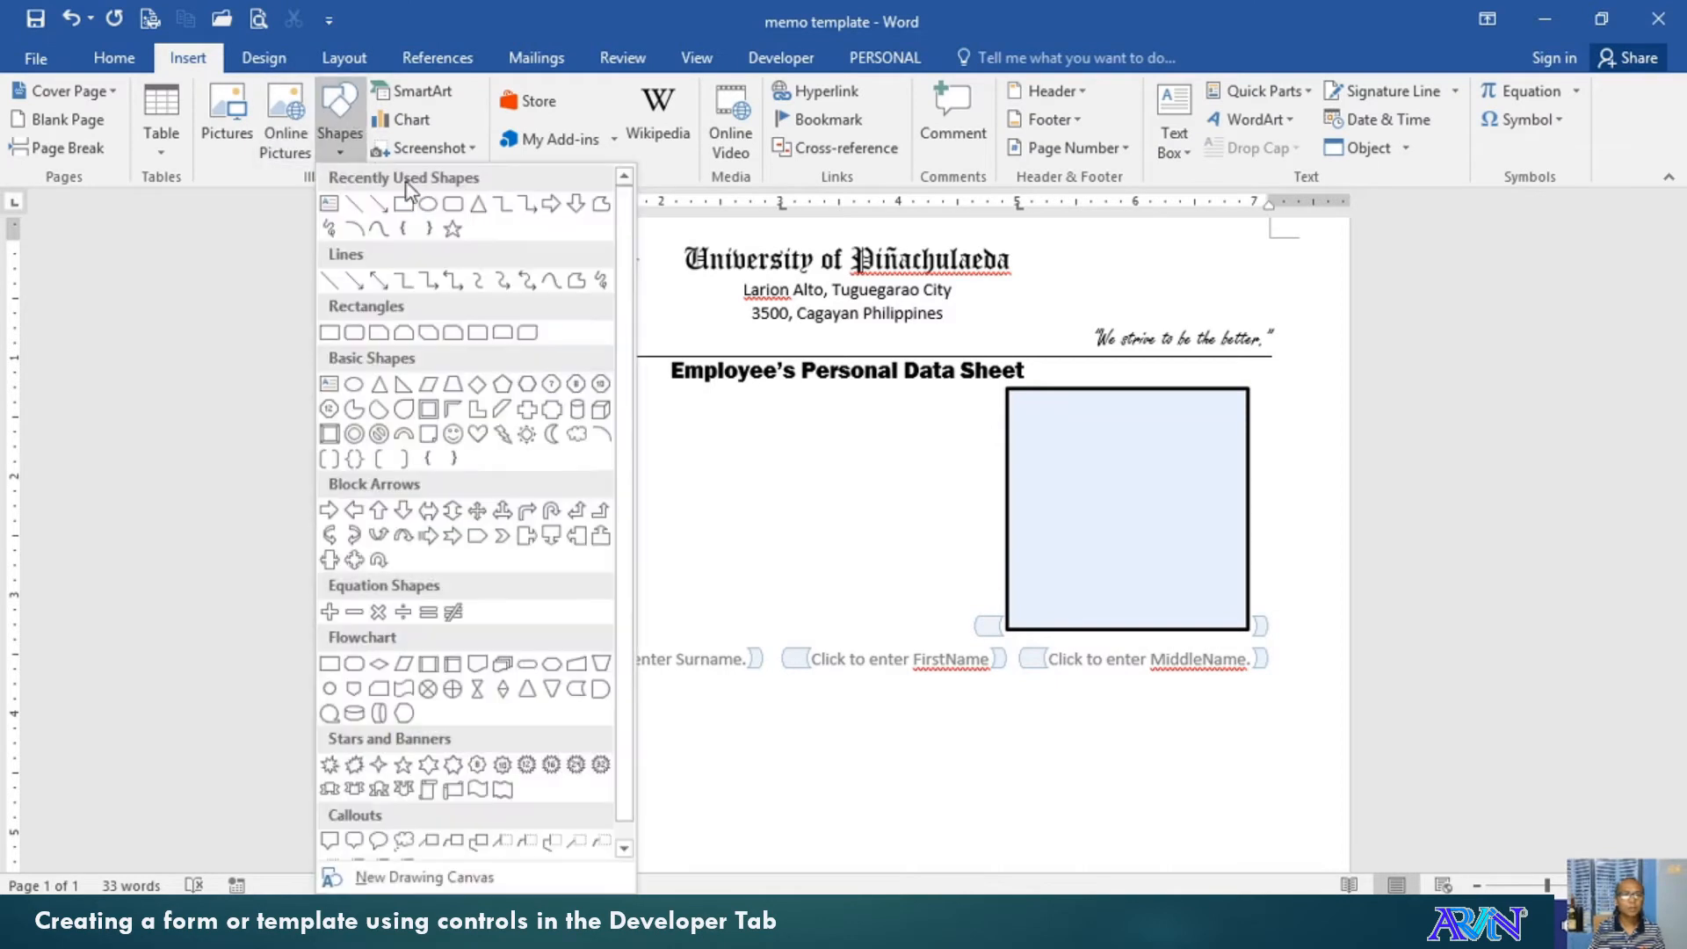
{"action": "left_click", "coordinate": [362, 204]}
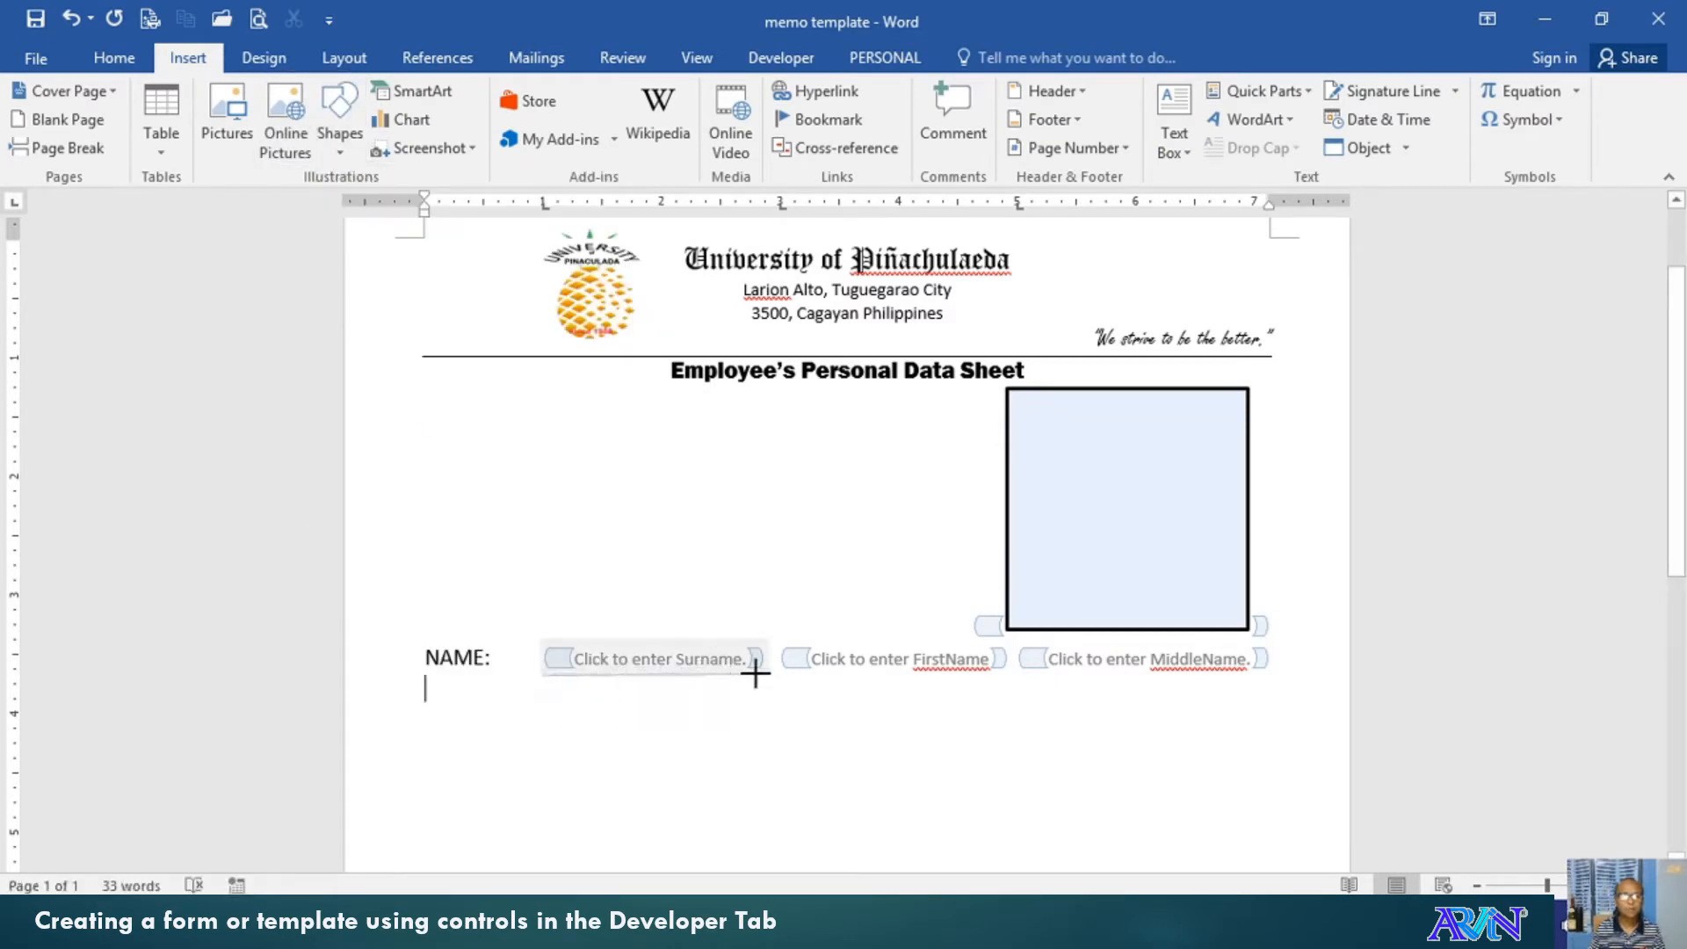
{"action": "left_click_drag", "start_coordinate": [759, 674], "coordinate": [760, 675]}
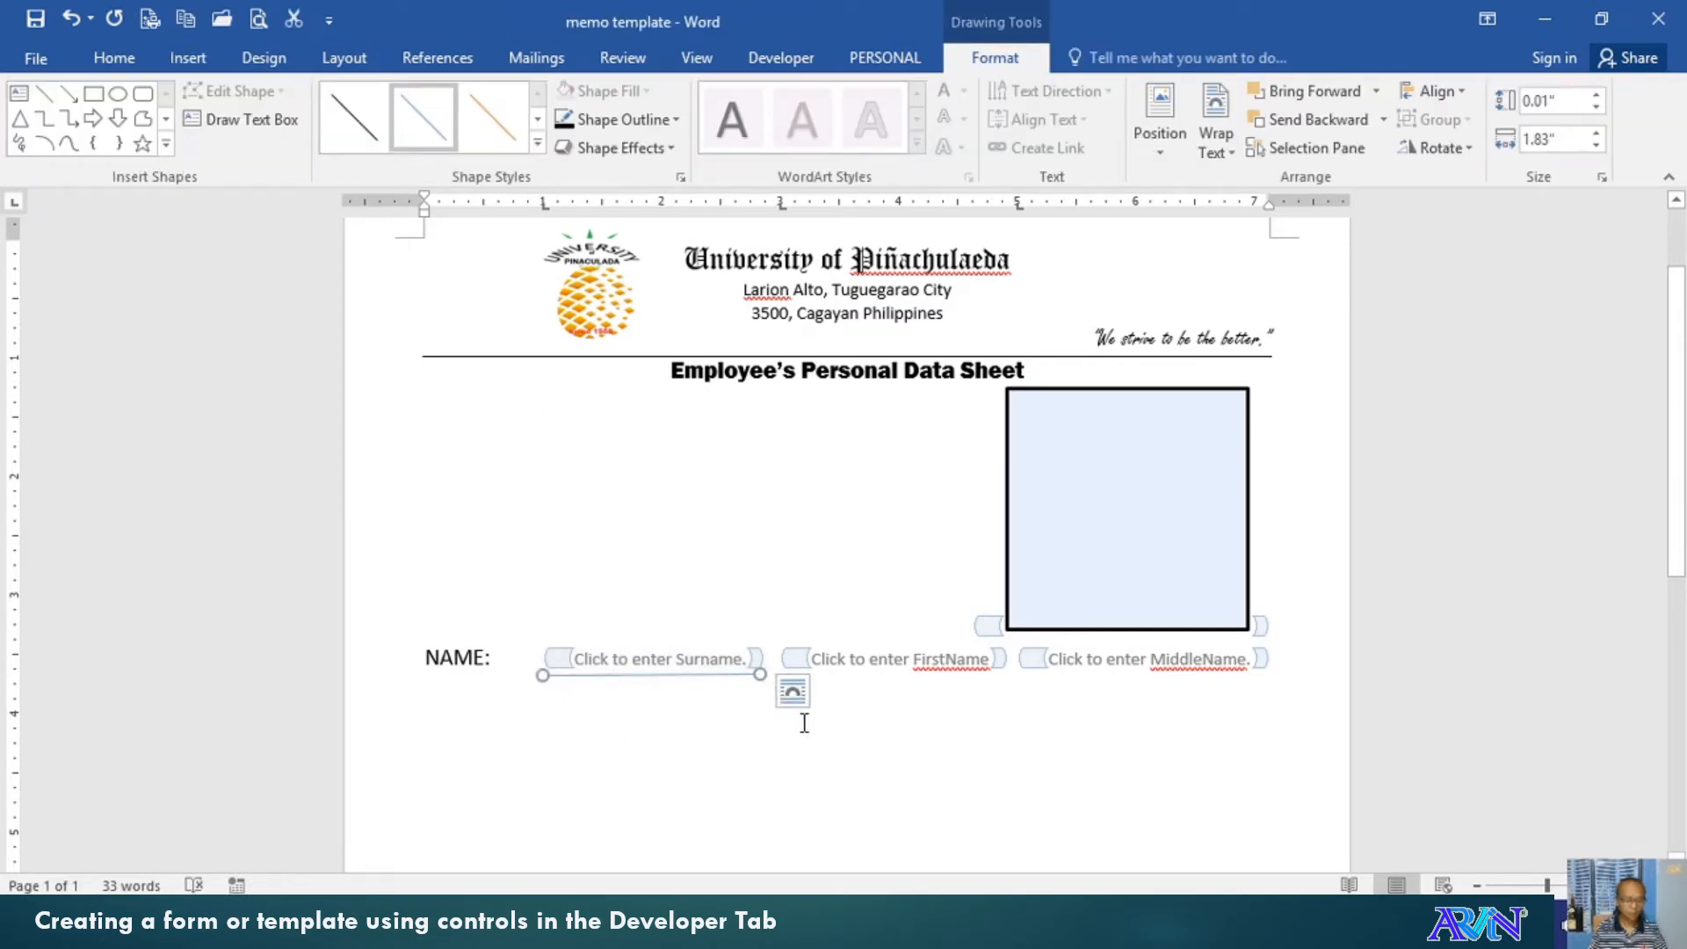
{"action": "key", "text": "ctrl+v"}
{"action": "left_click", "coordinate": [711, 693]}
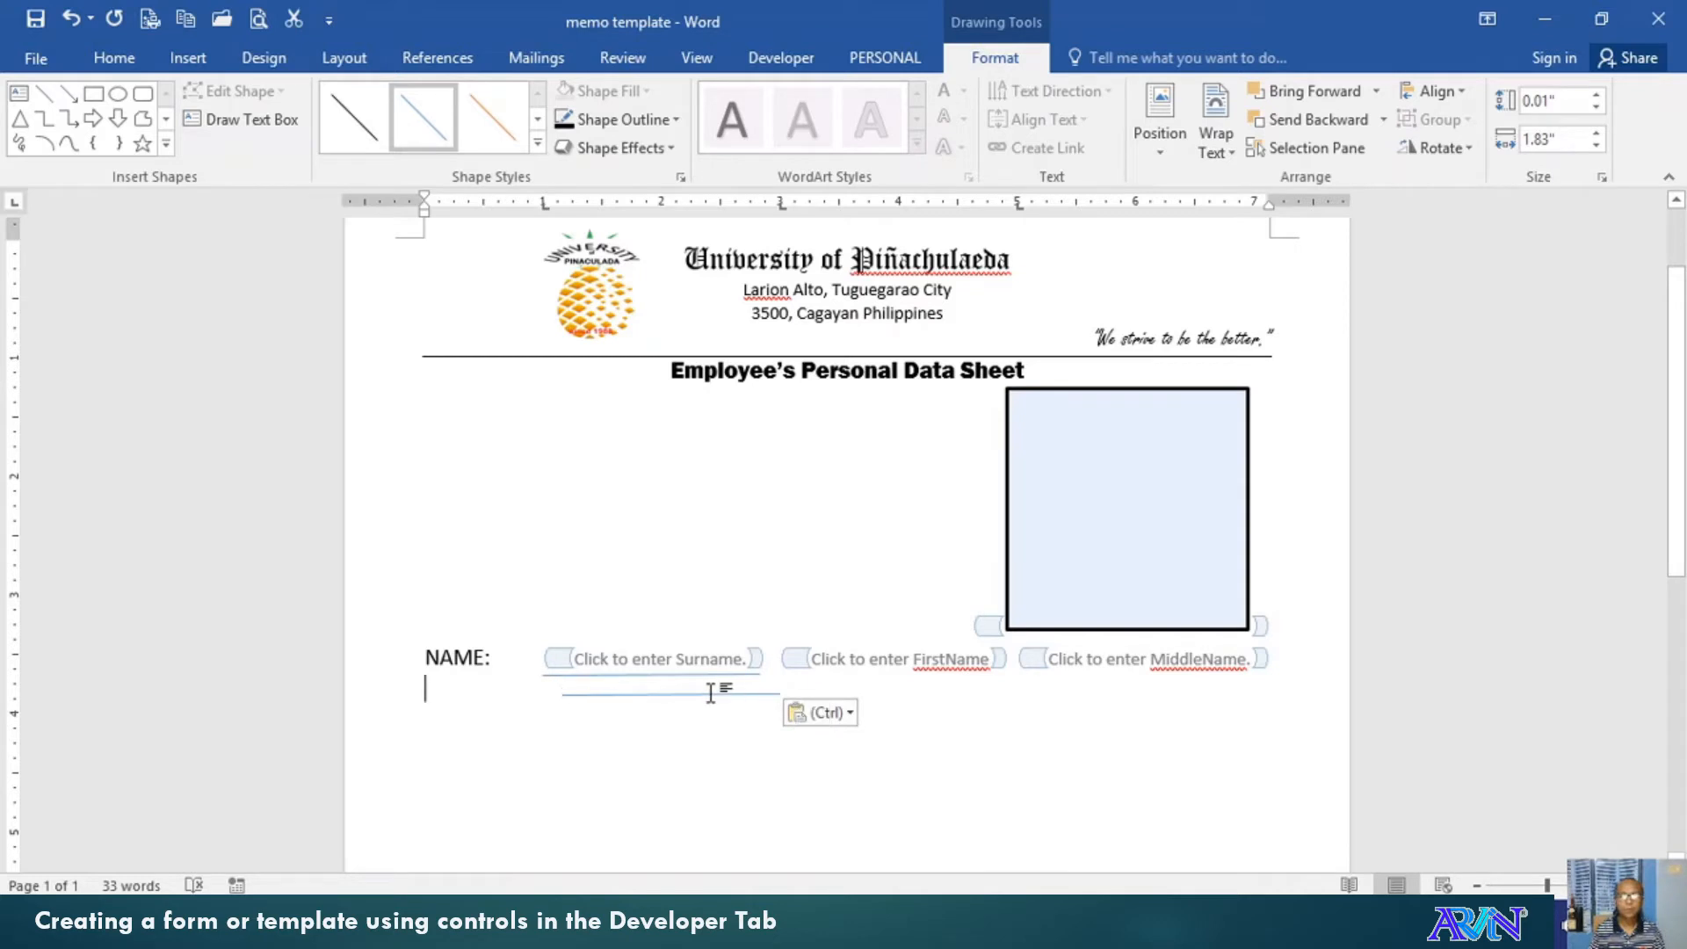
{"action": "left_click_drag", "start_coordinate": [689, 694], "coordinate": [1128, 678]}
{"action": "key", "text": "ctrl+v"}
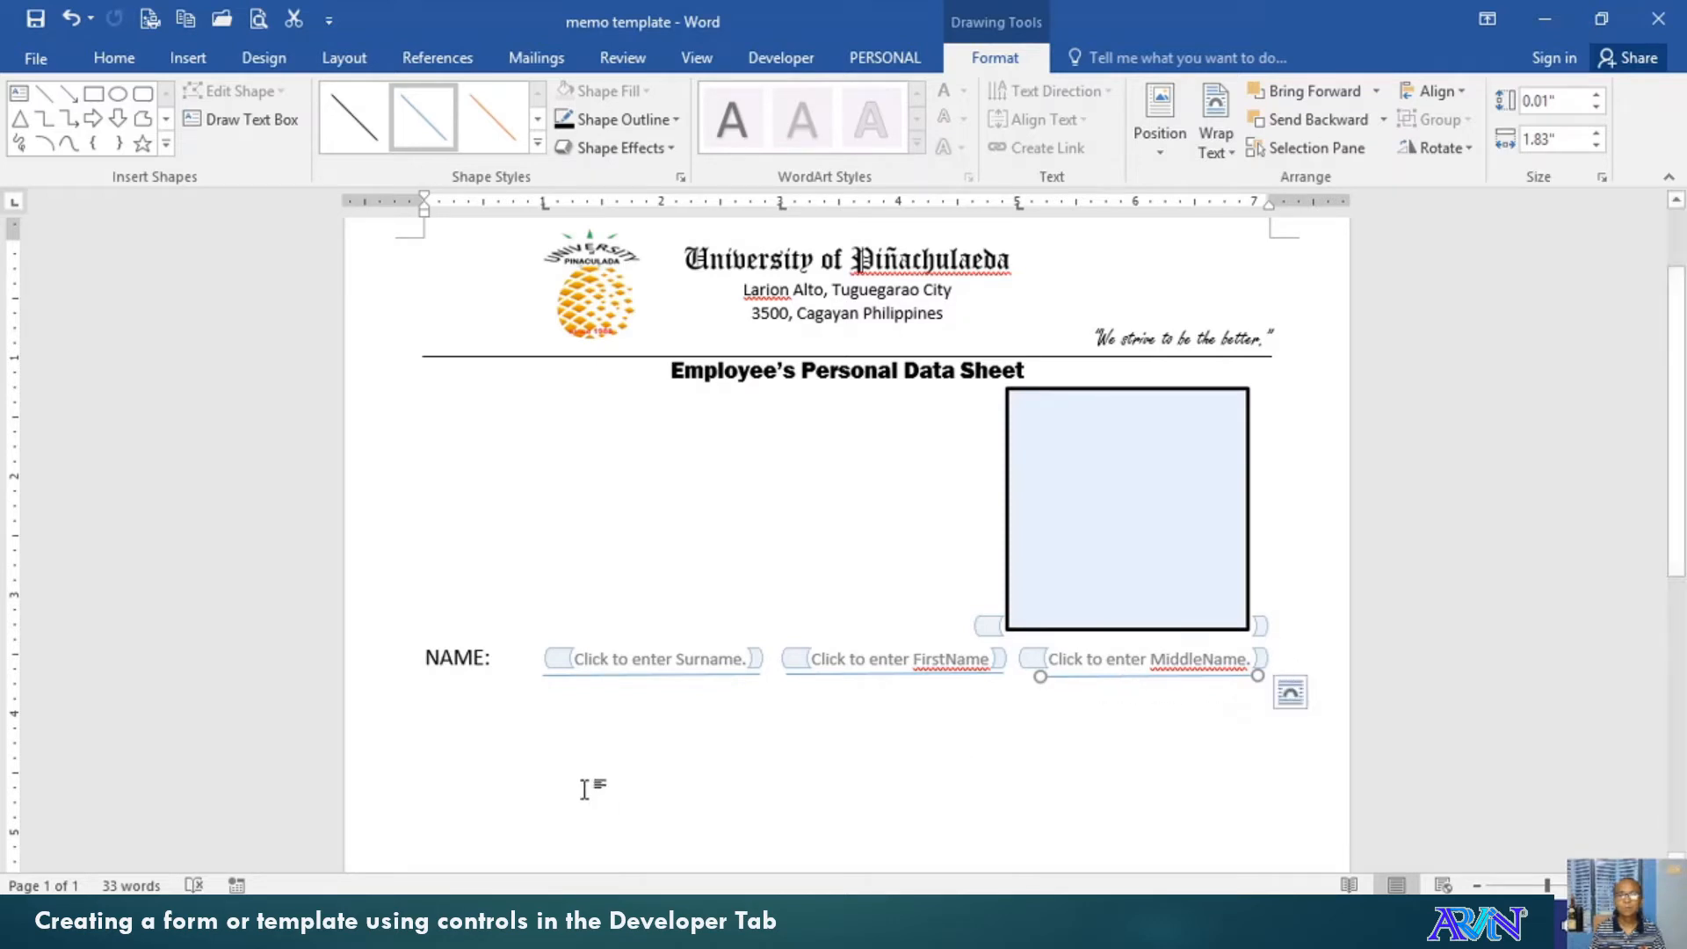
{"action": "left_click", "coordinate": [606, 708]}
{"action": "key", "text": "Tab"}
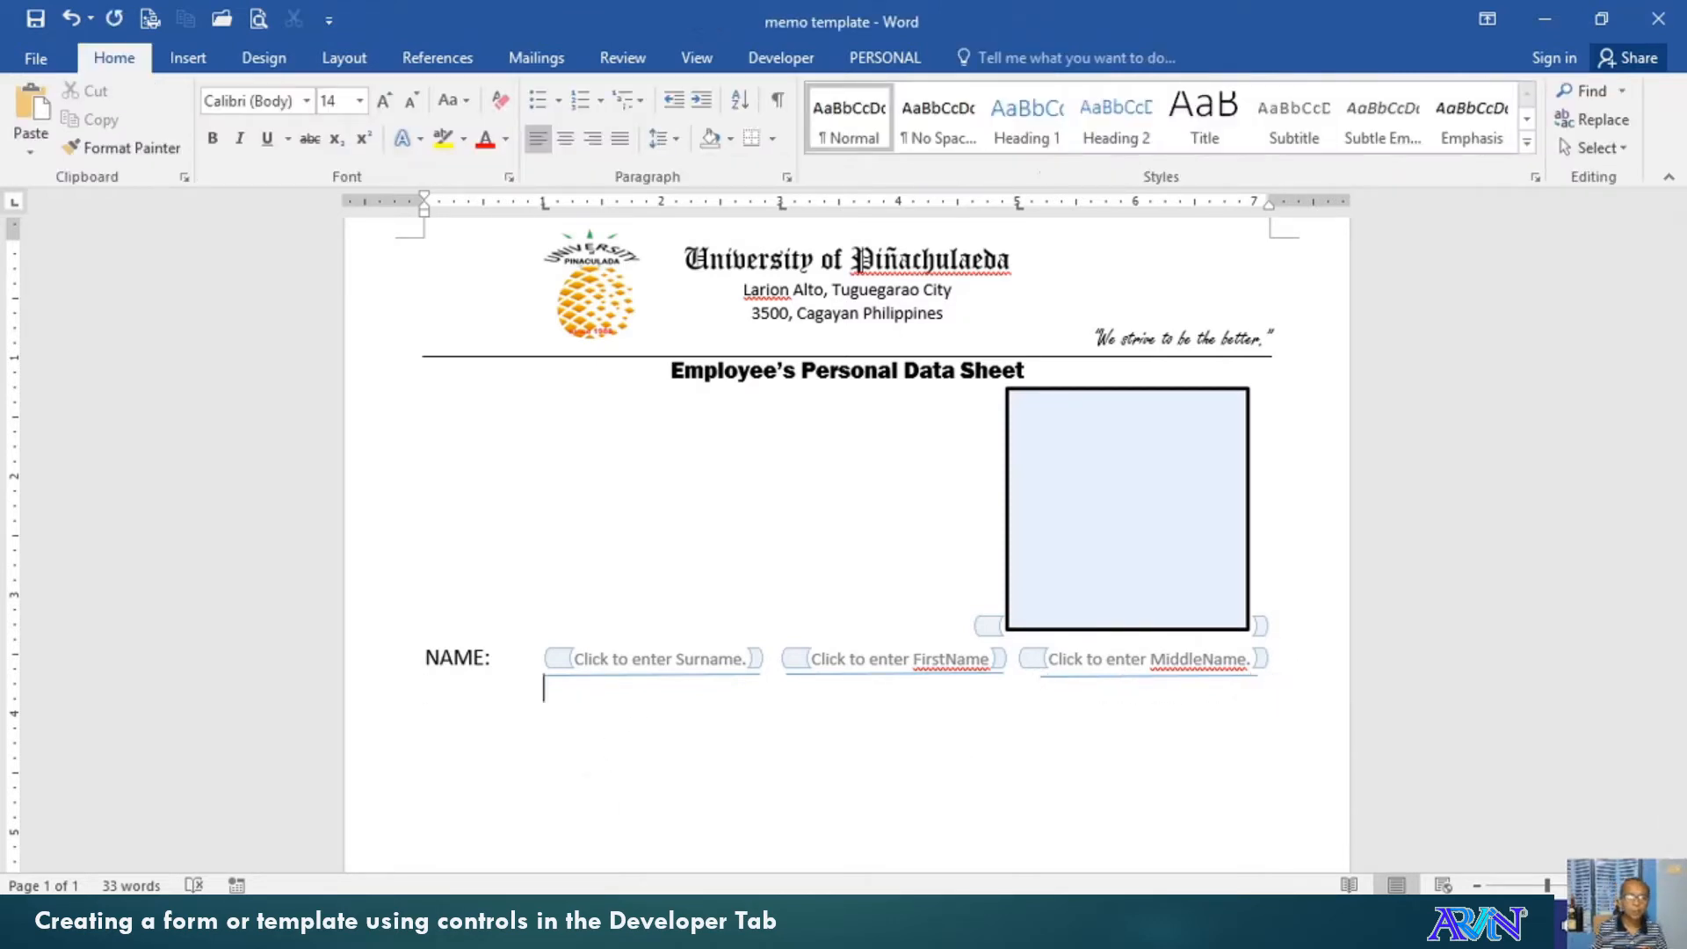
Add an italic 13 pt 'Surname' caption positioned beneath the Surname field
{"action": "key", "text": "Tab"}
{"action": "key", "text": "BackSpace"}
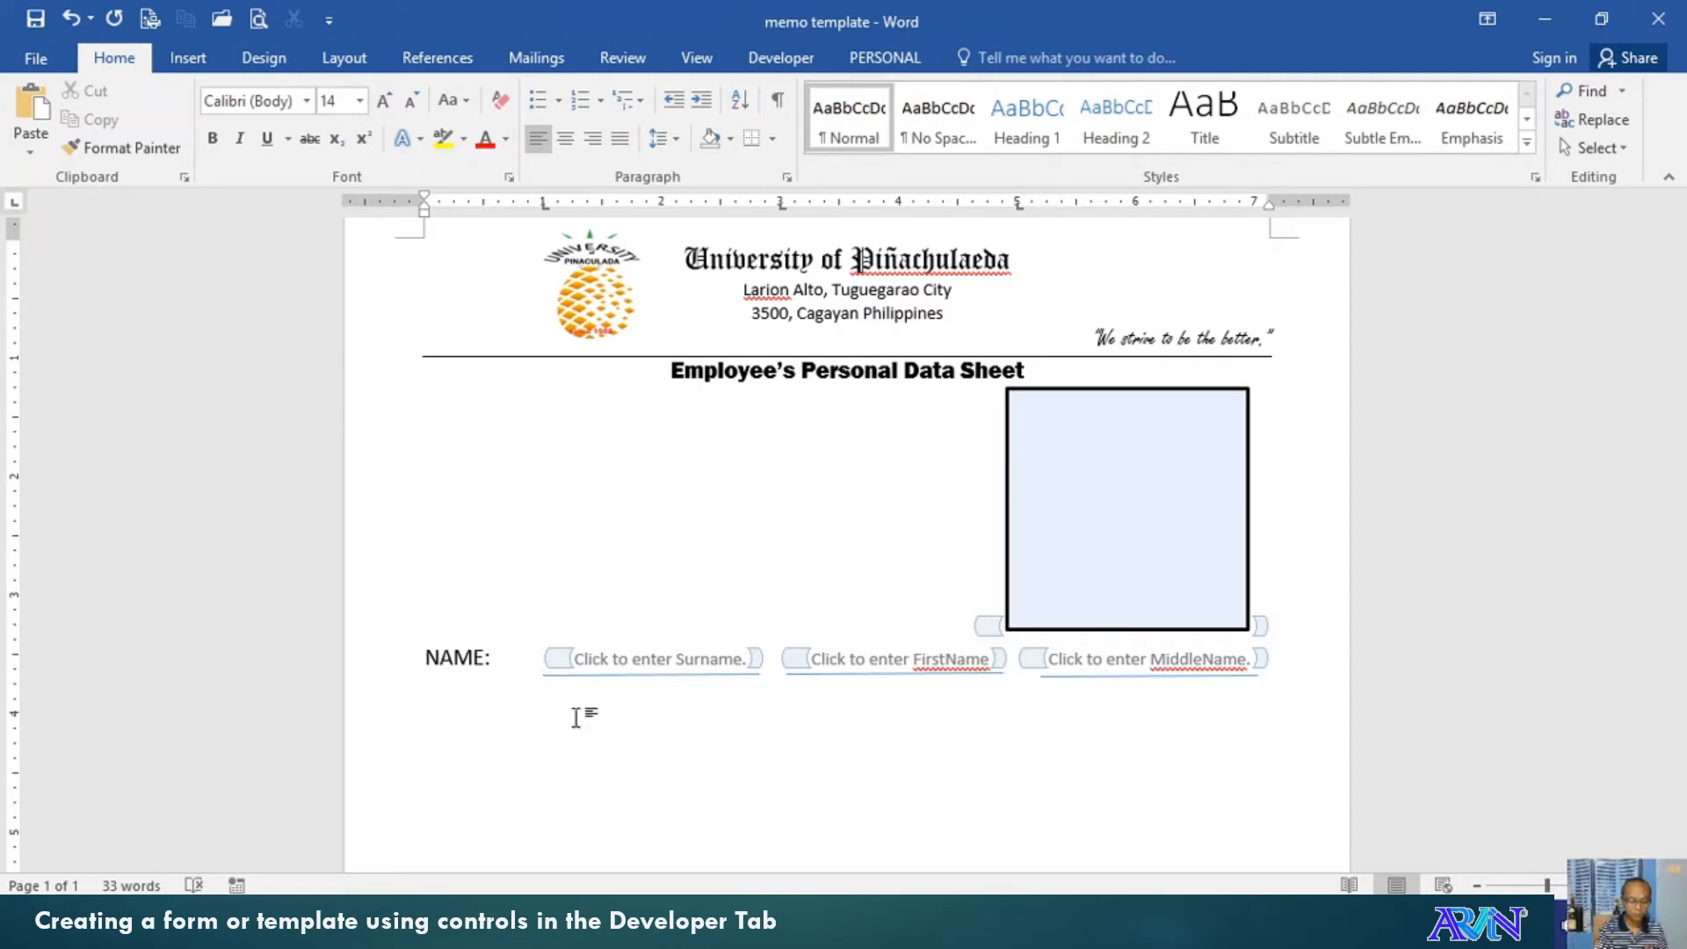
{"action": "key", "text": "ctrl+i"}
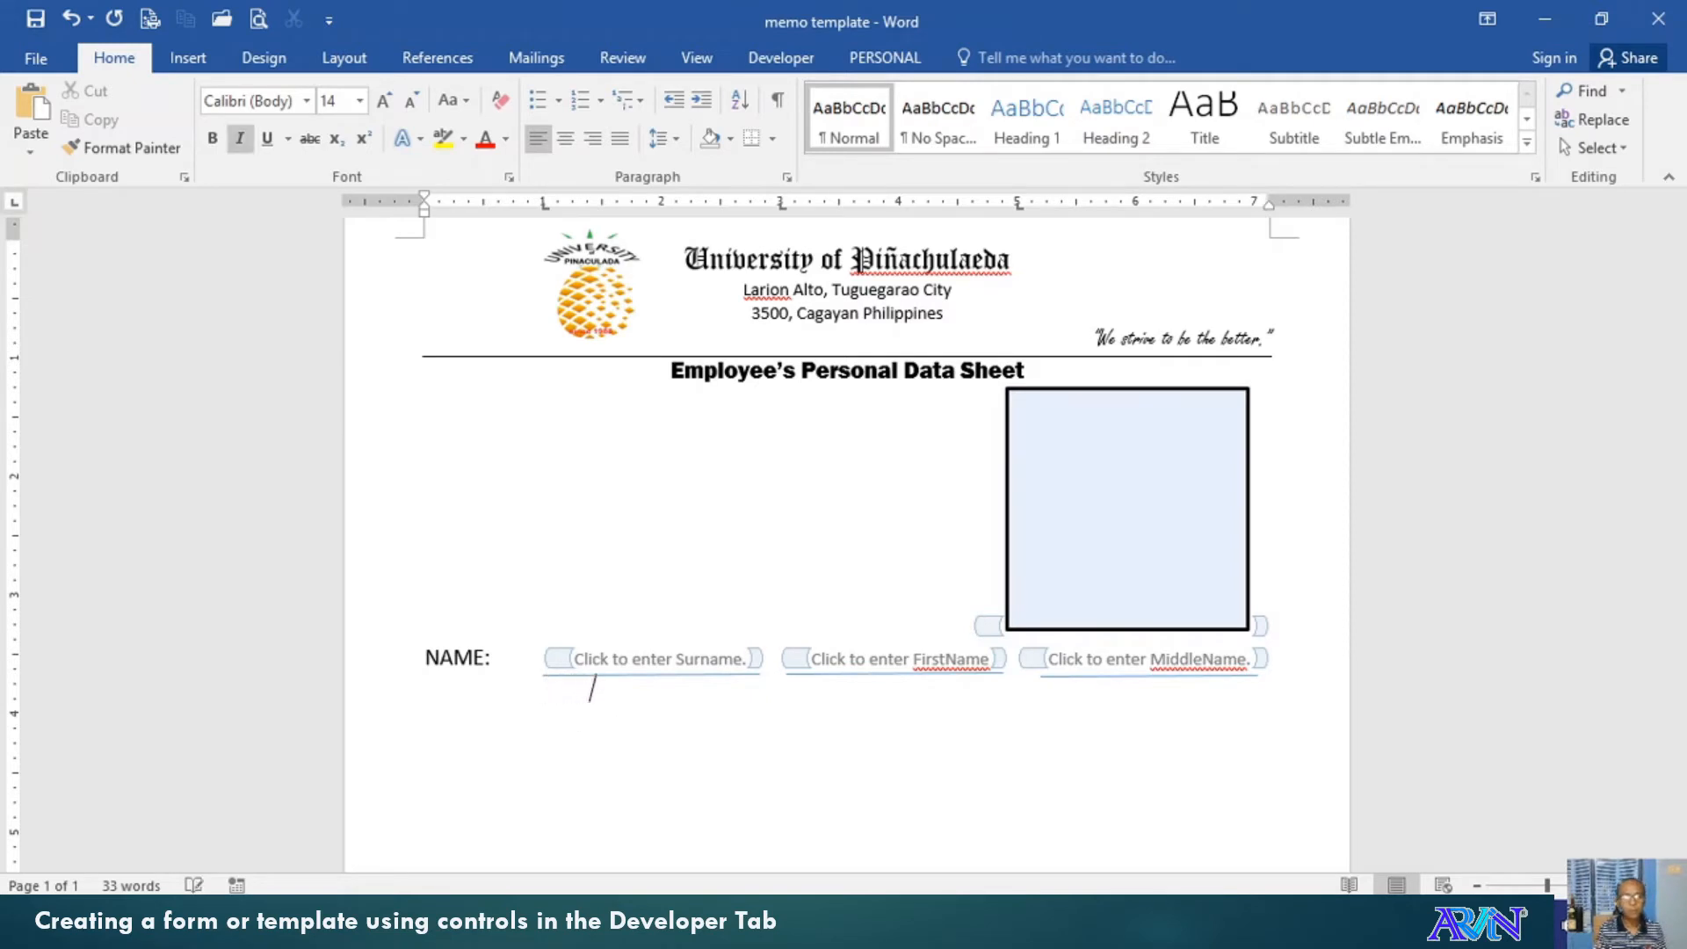
{"action": "type", "text": "Surname"}
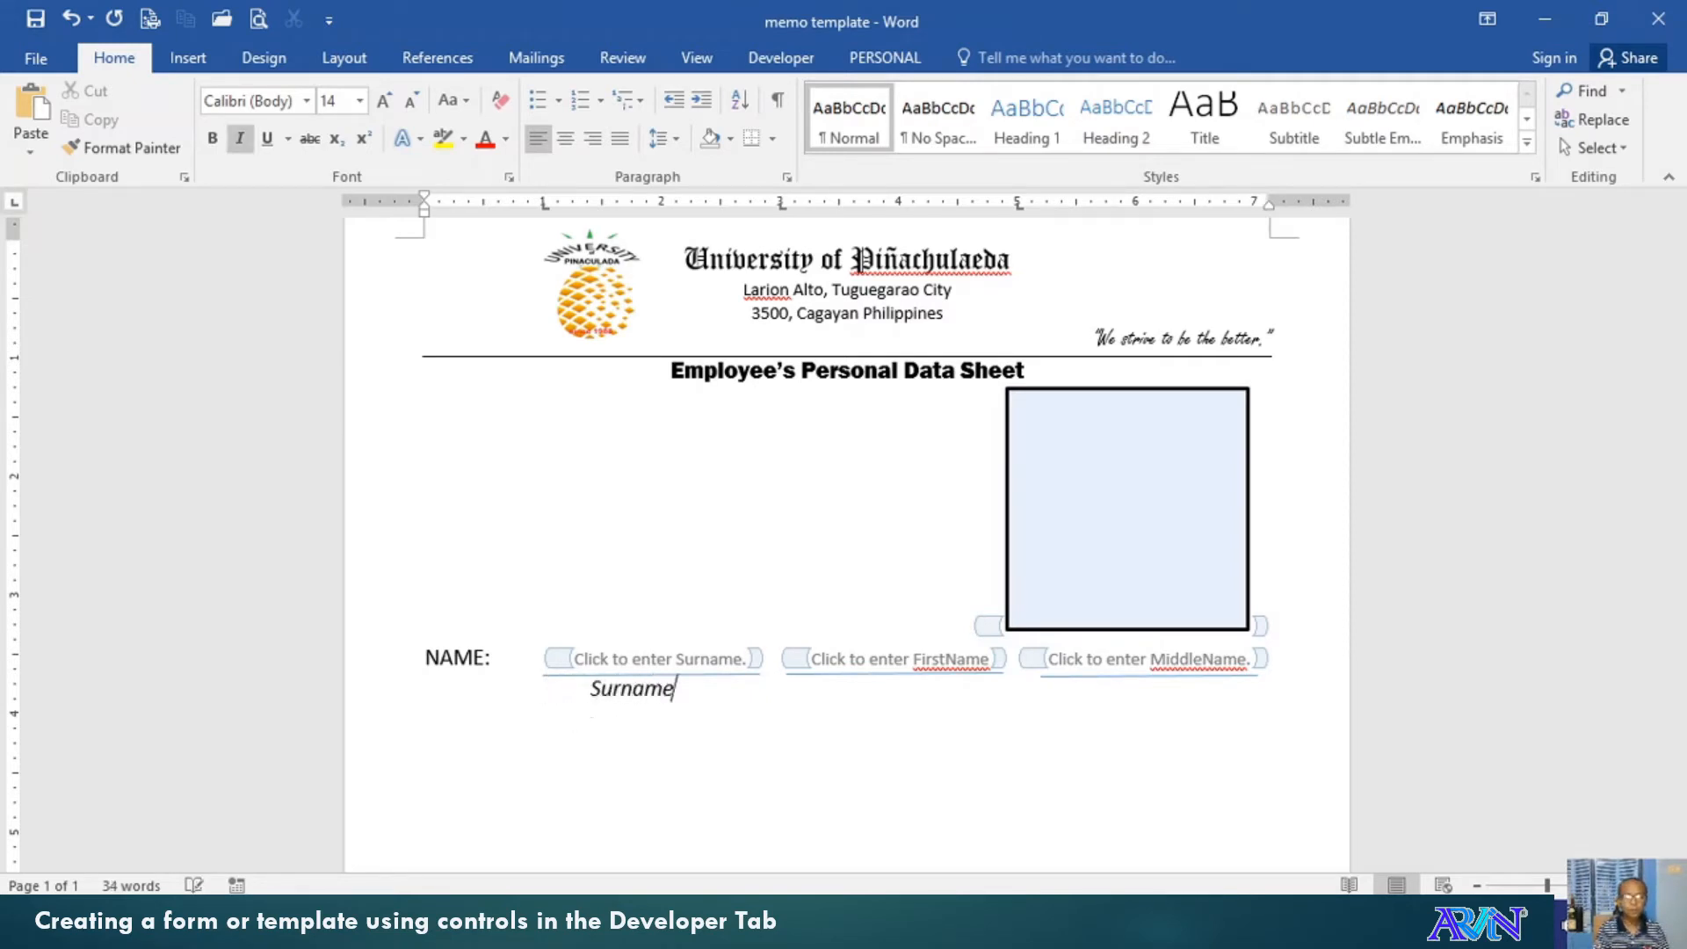
{"action": "key", "text": "ctrl+Left"}
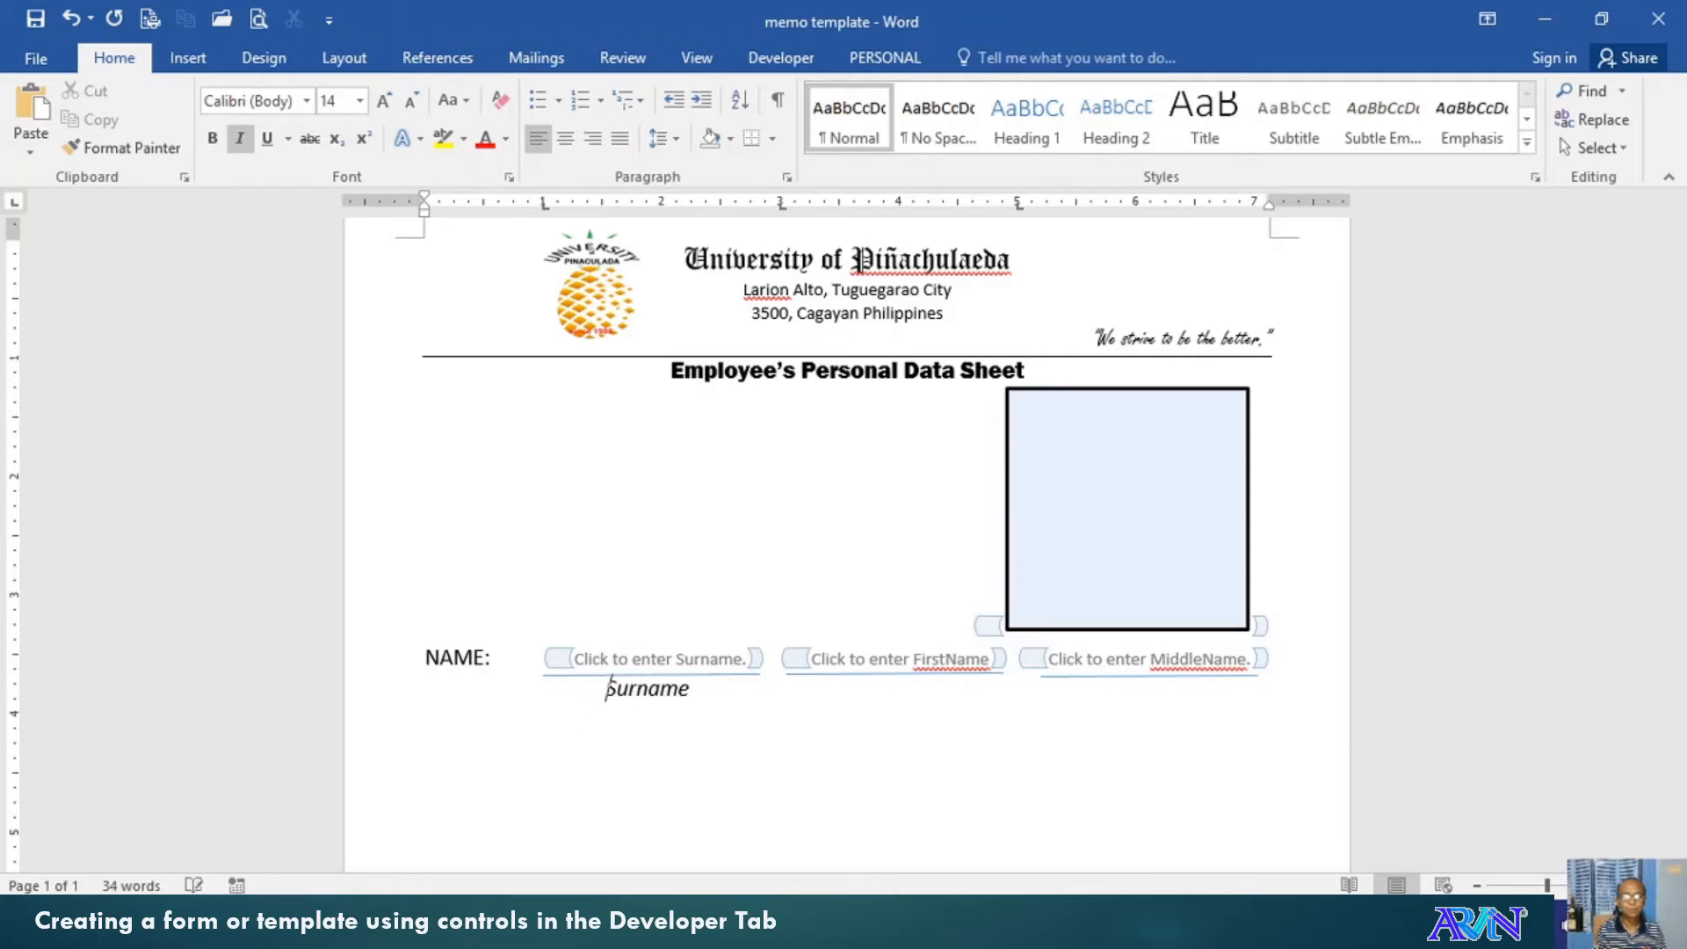
{"action": "key", "text": "End"}
{"action": "key", "text": "Return"}
{"action": "key", "text": "Up"}
{"action": "key", "text": "ctrl+shift+Right"}
{"action": "key", "text": "ctrl+shift+Right"}
{"action": "key", "text": "ctrl+shift+Right"}
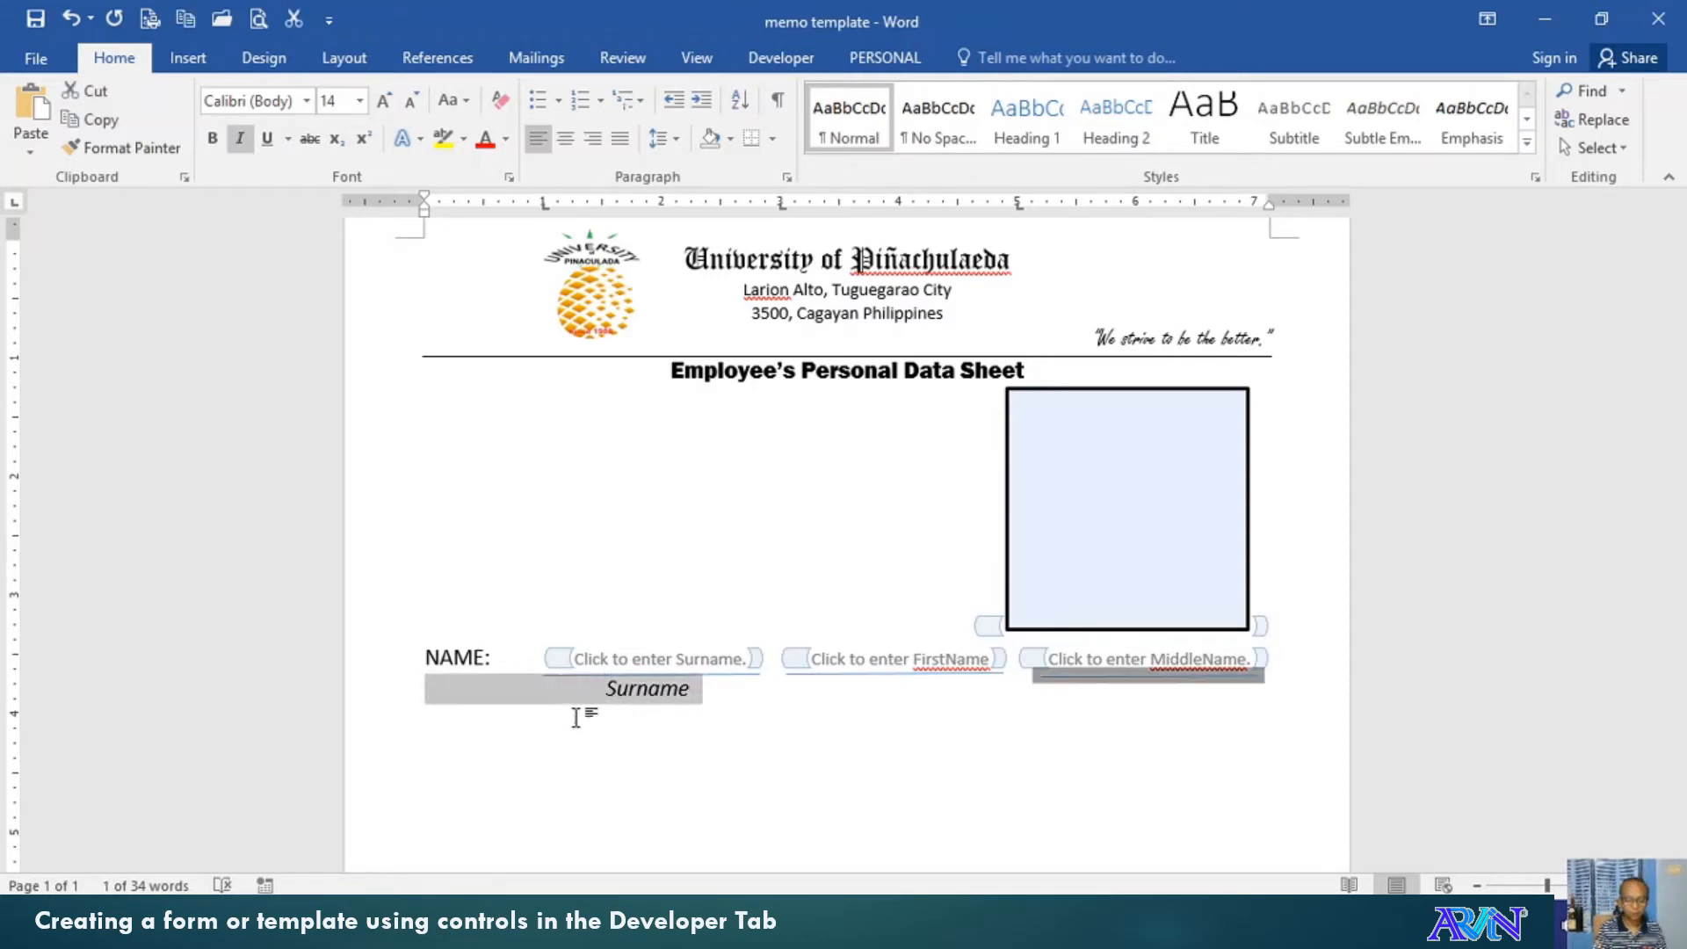
{"action": "key", "text": "shift+Left"}
{"action": "key", "text": "ctrl+bracketleft"}
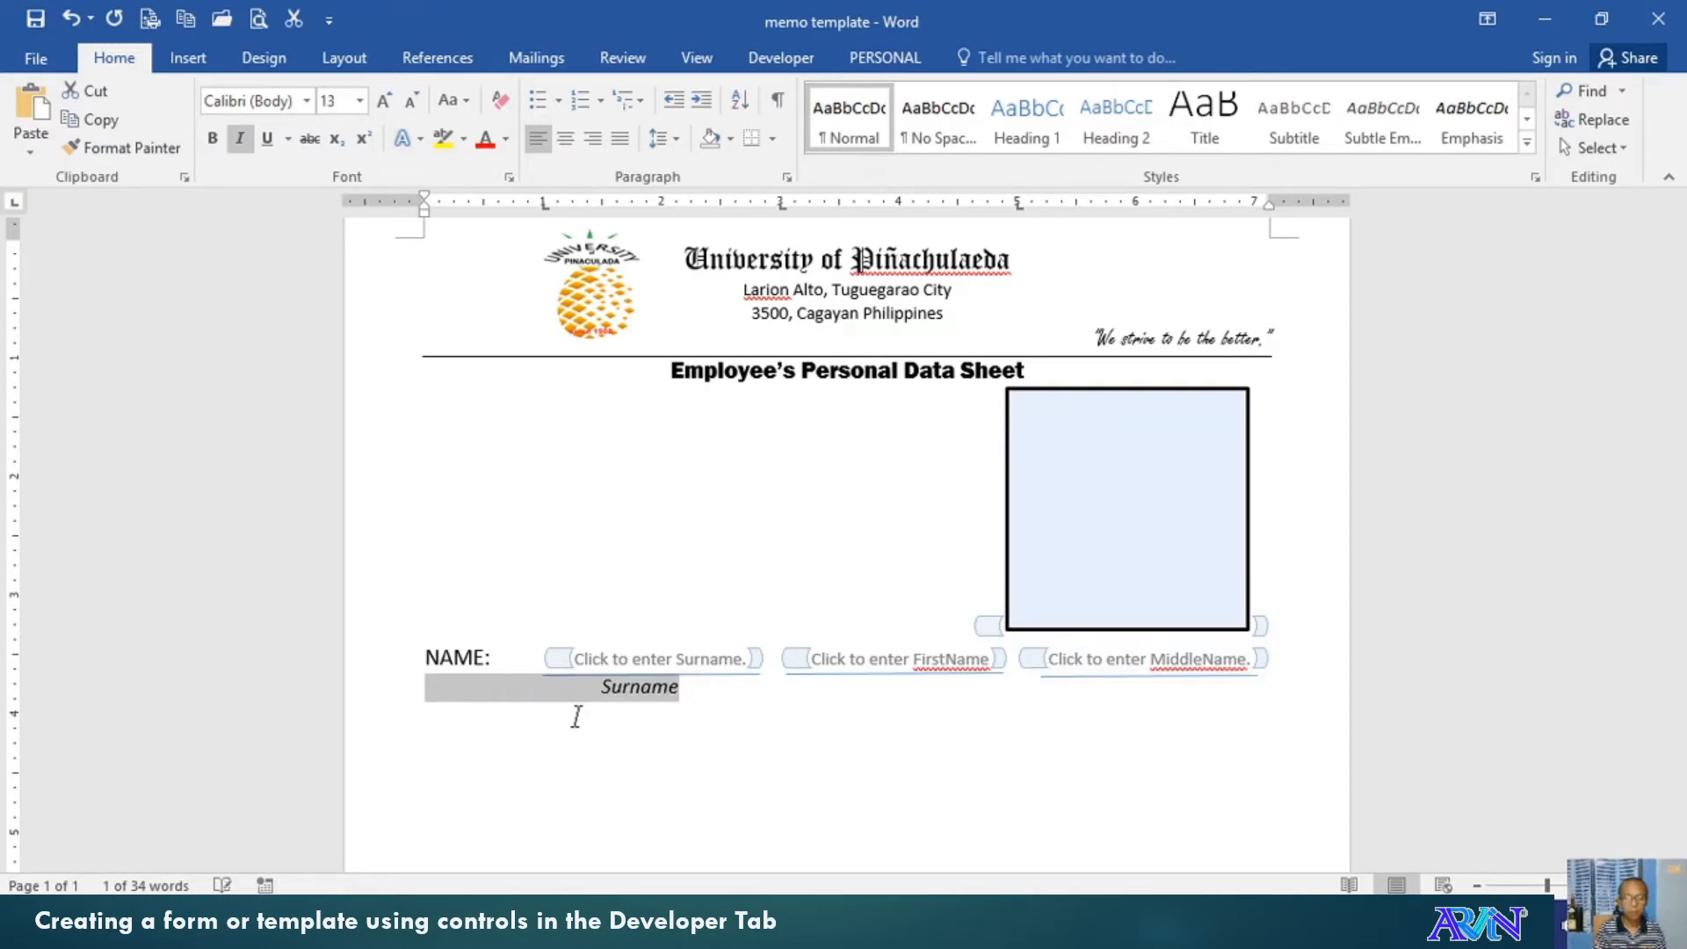
{"action": "key", "text": "Left"}
{"action": "key", "text": "Right"}
{"action": "key", "text": "Right"}
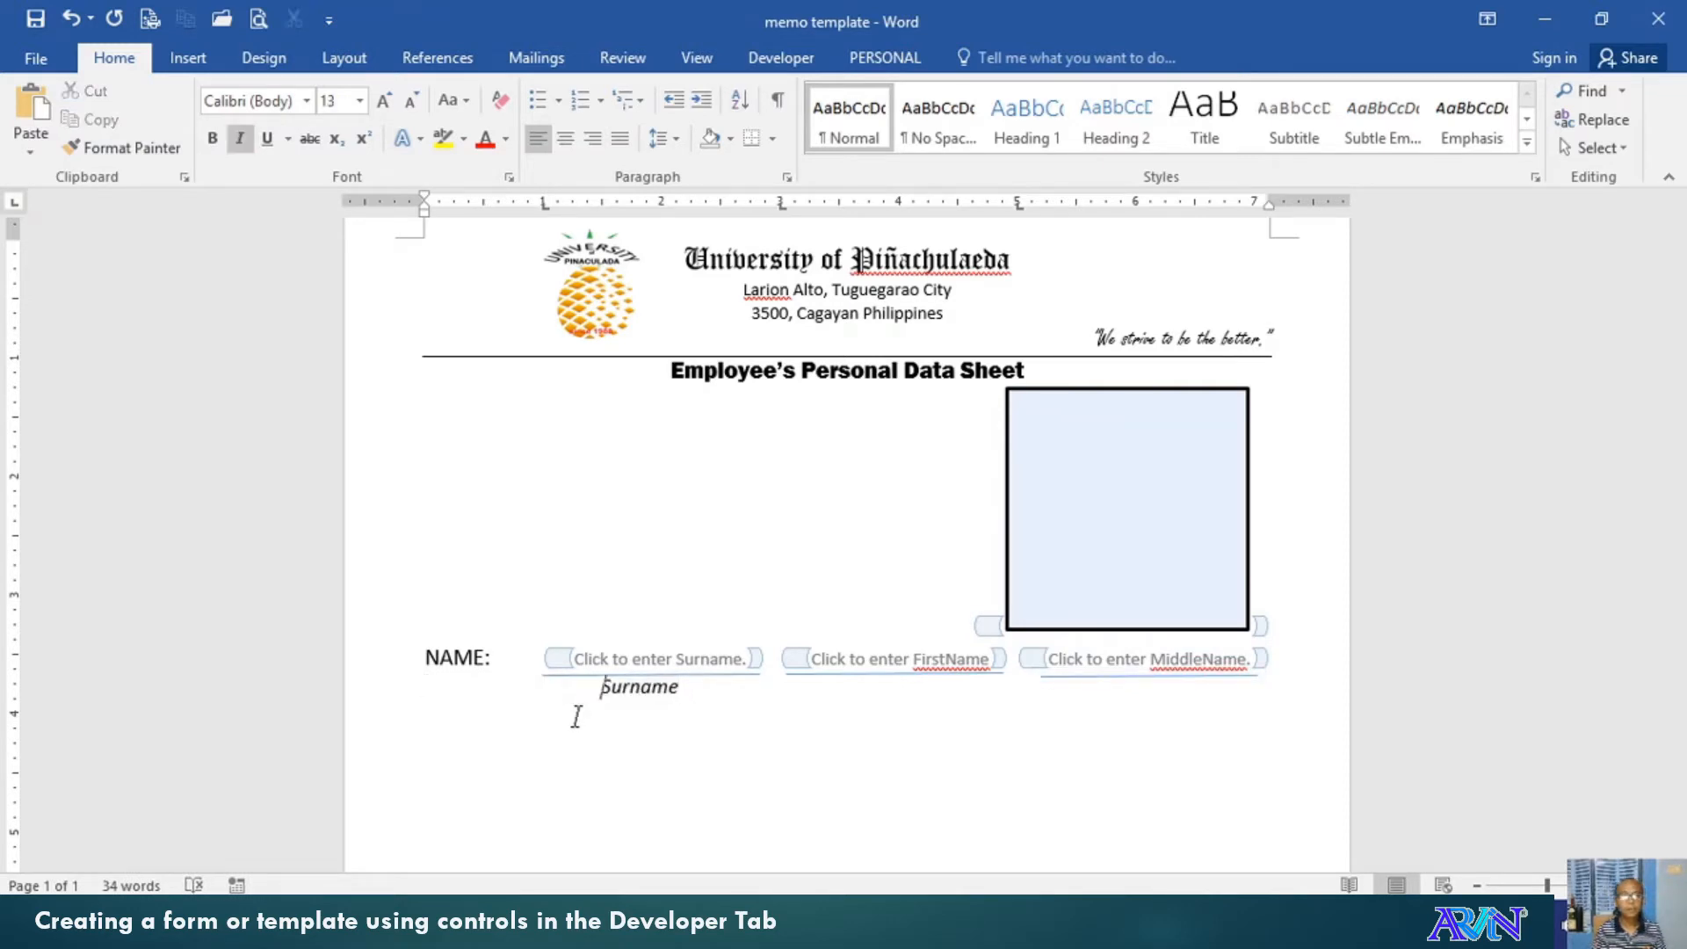
{"action": "key", "text": "End"}
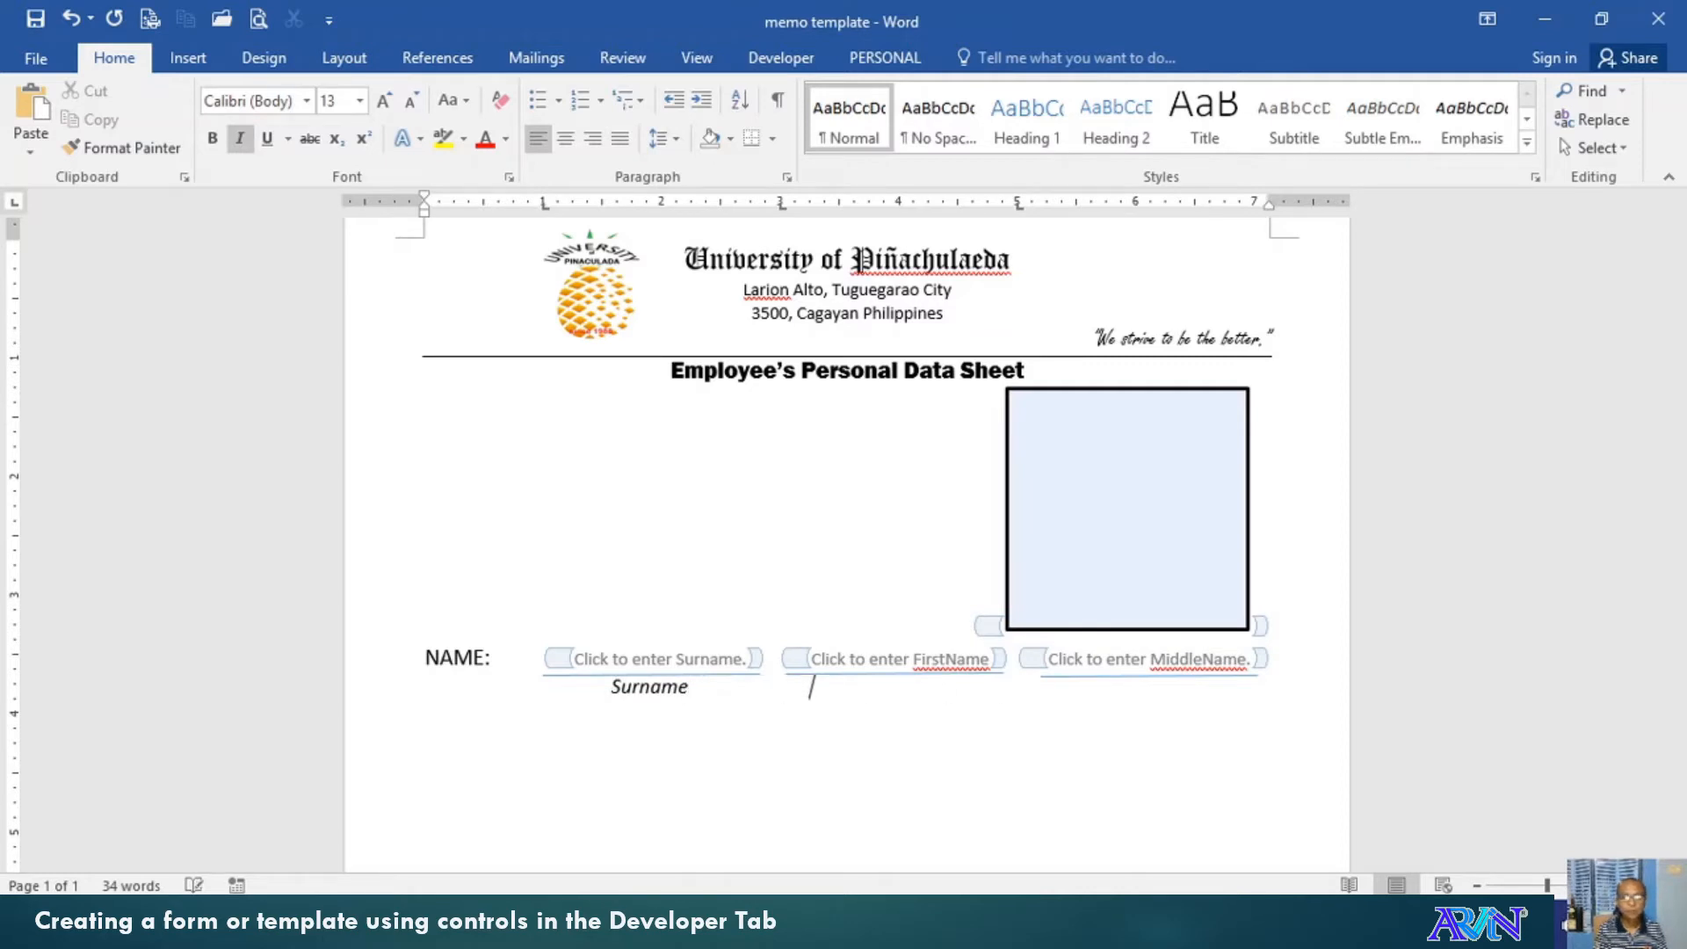
Type italic 'First Name' and 'Middle Name' captions, then start a non-italic new line
{"action": "type", "text": "First"}
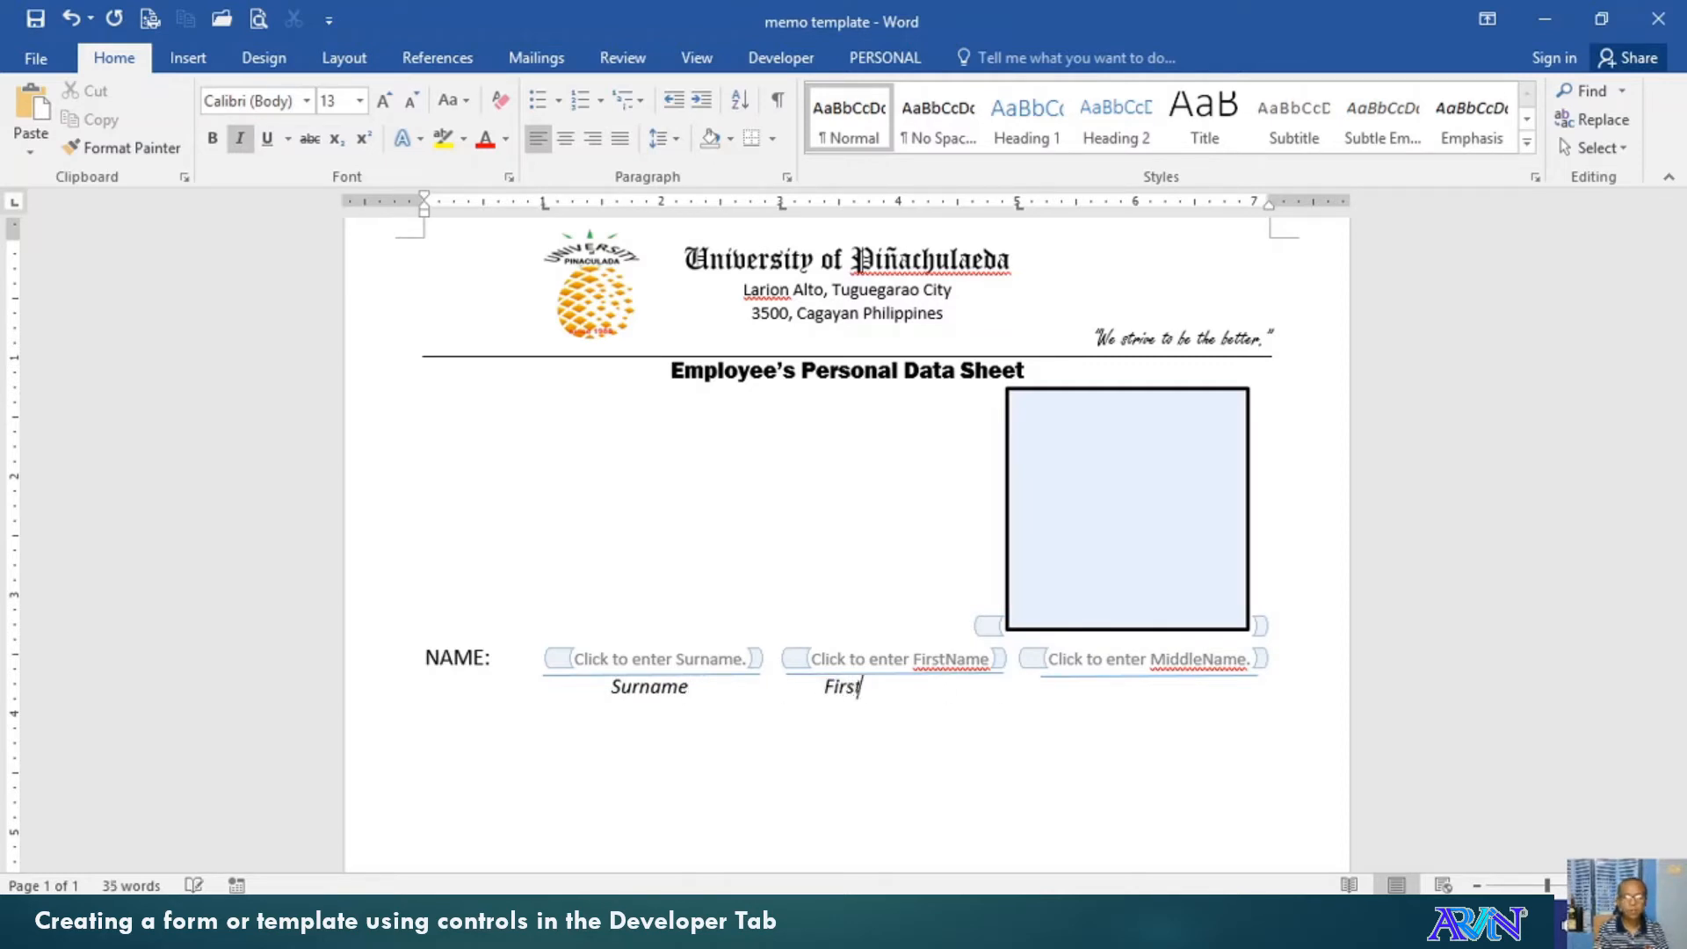
{"action": "type", "text": " Name"}
{"action": "key", "text": "ctrl+Left"}
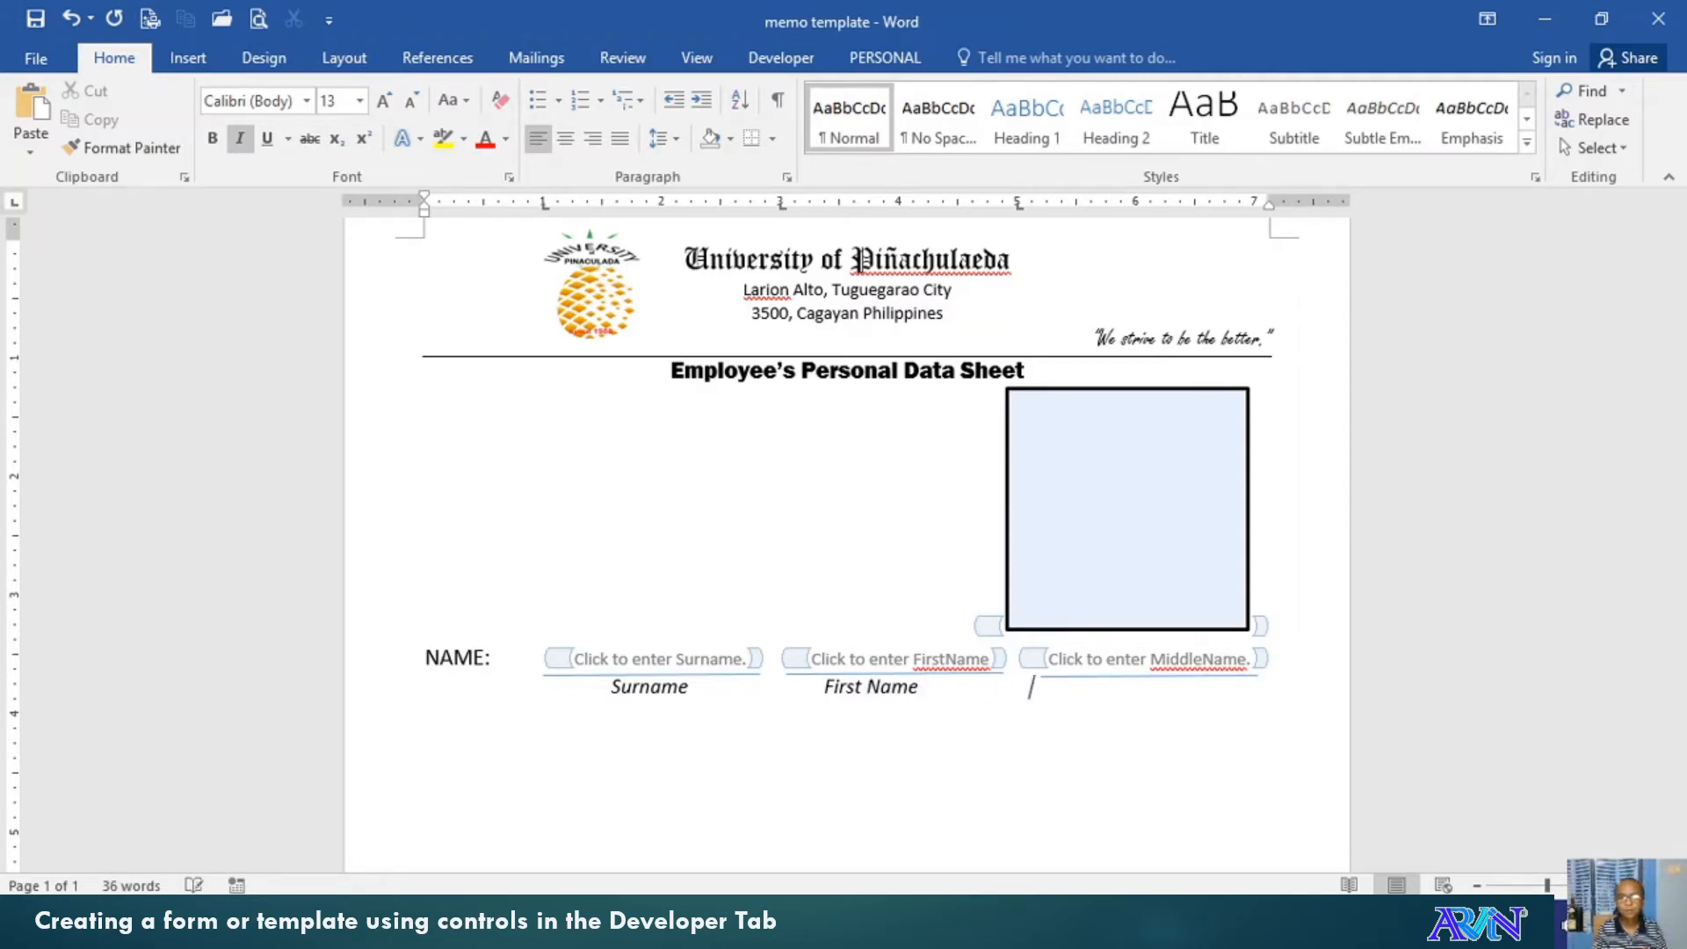
{"action": "type", "text": "M"}
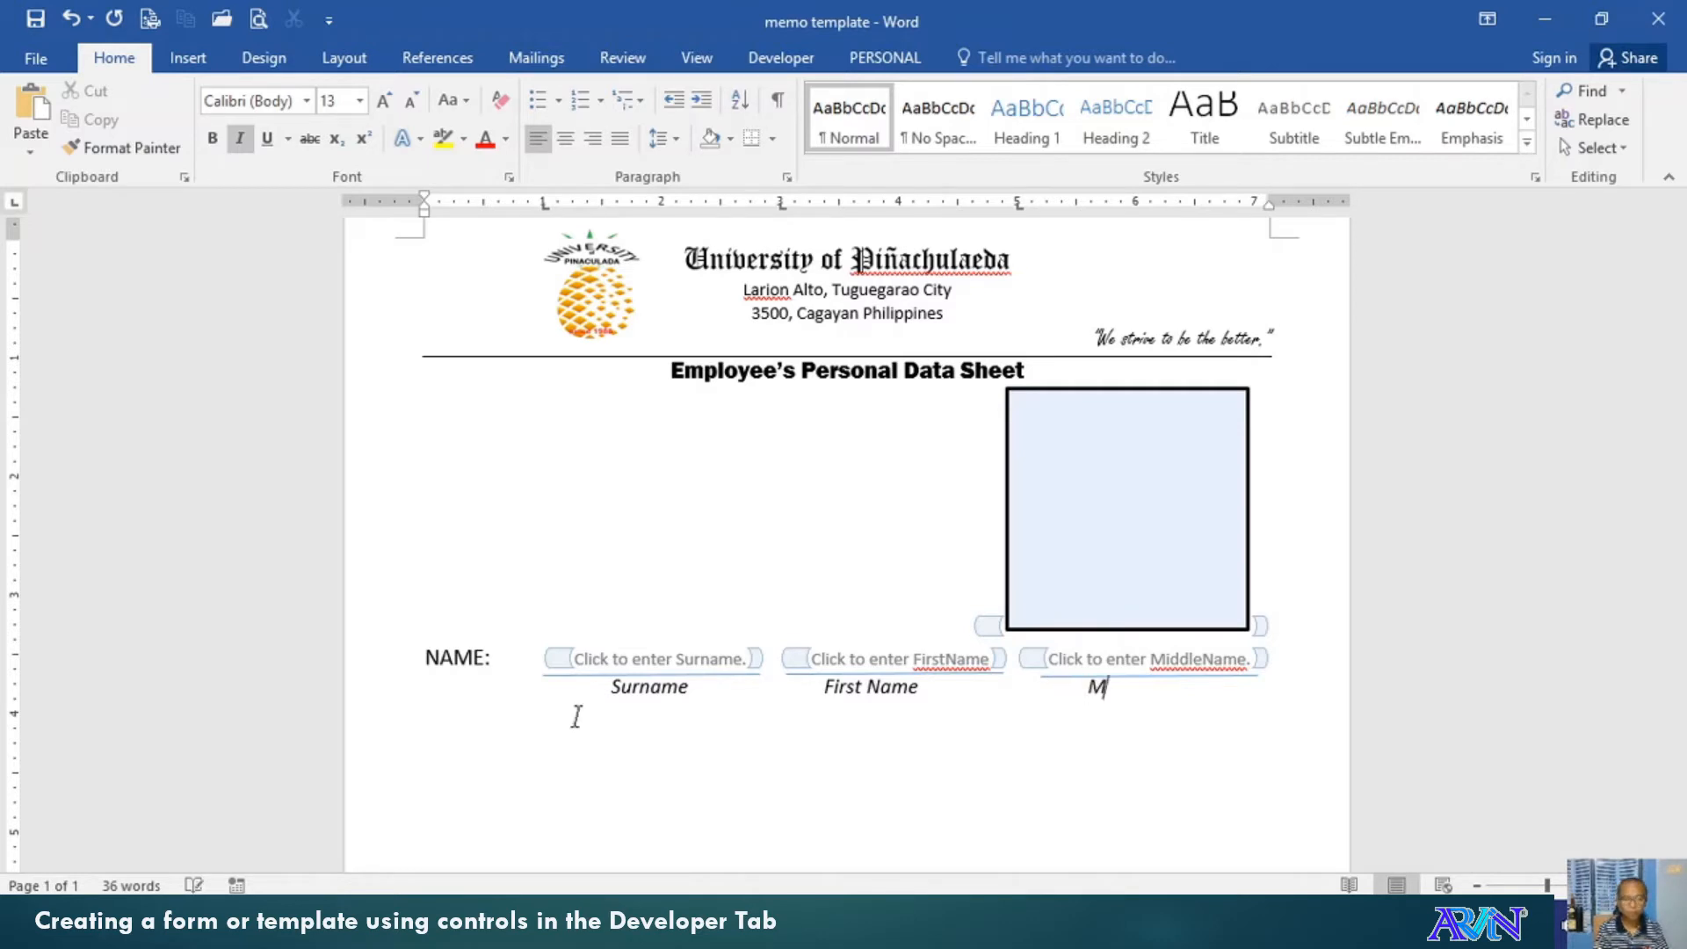
{"action": "type", "text": "iddle Name"}
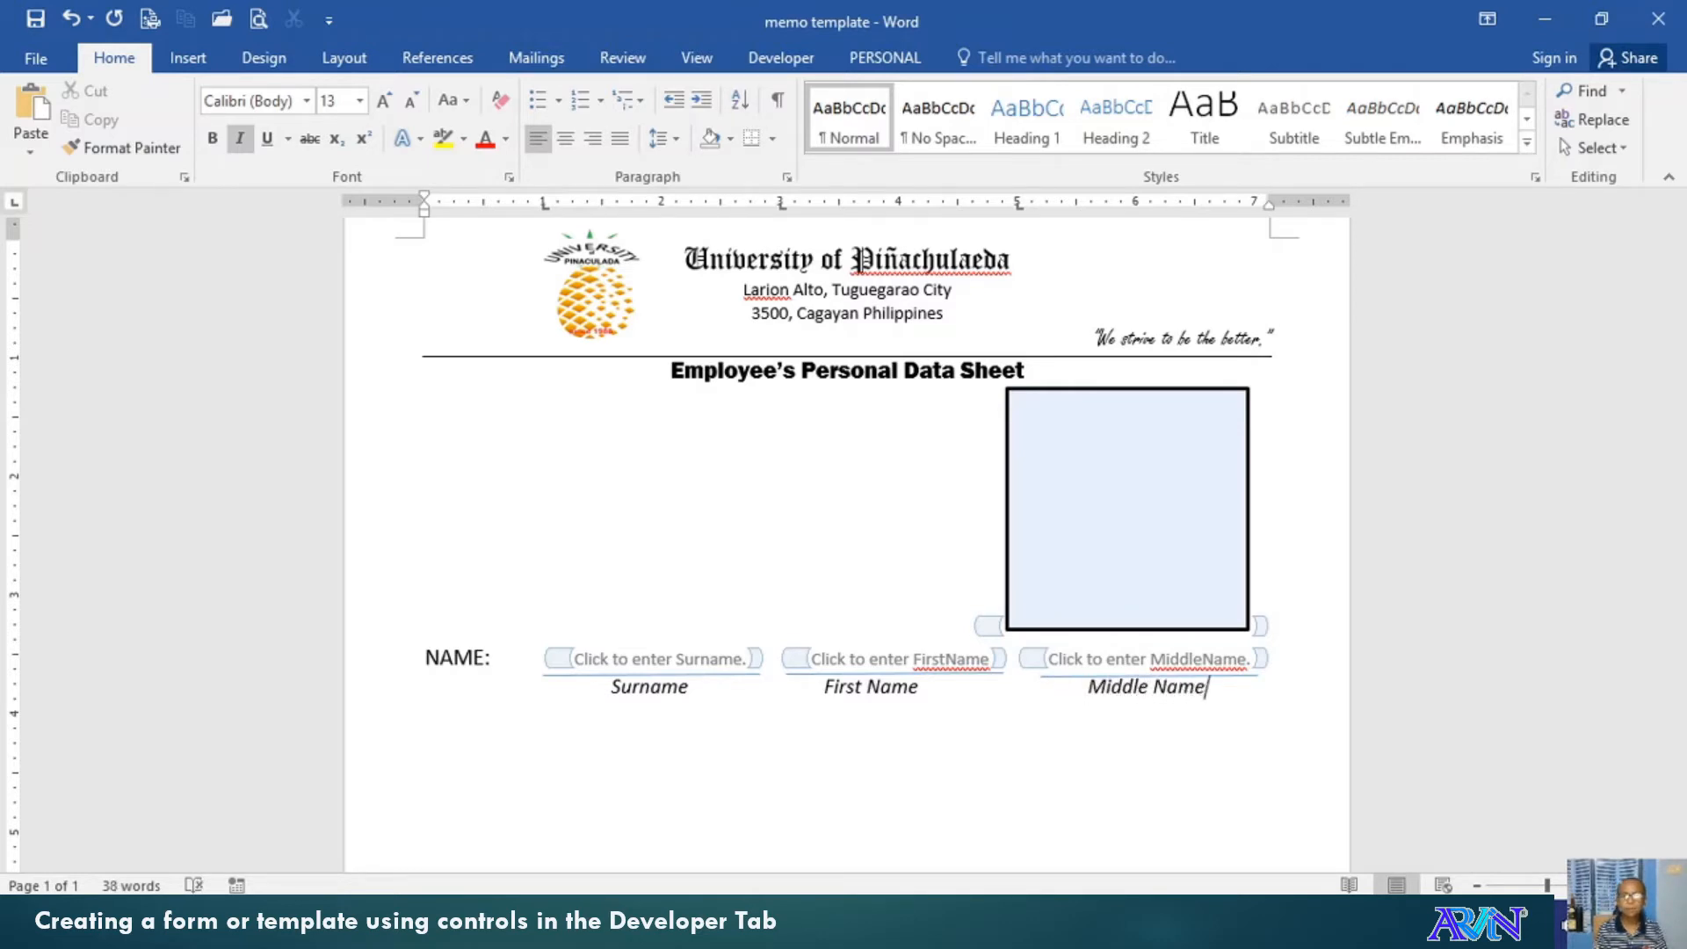
{"action": "left_click", "coordinate": [577, 716]}
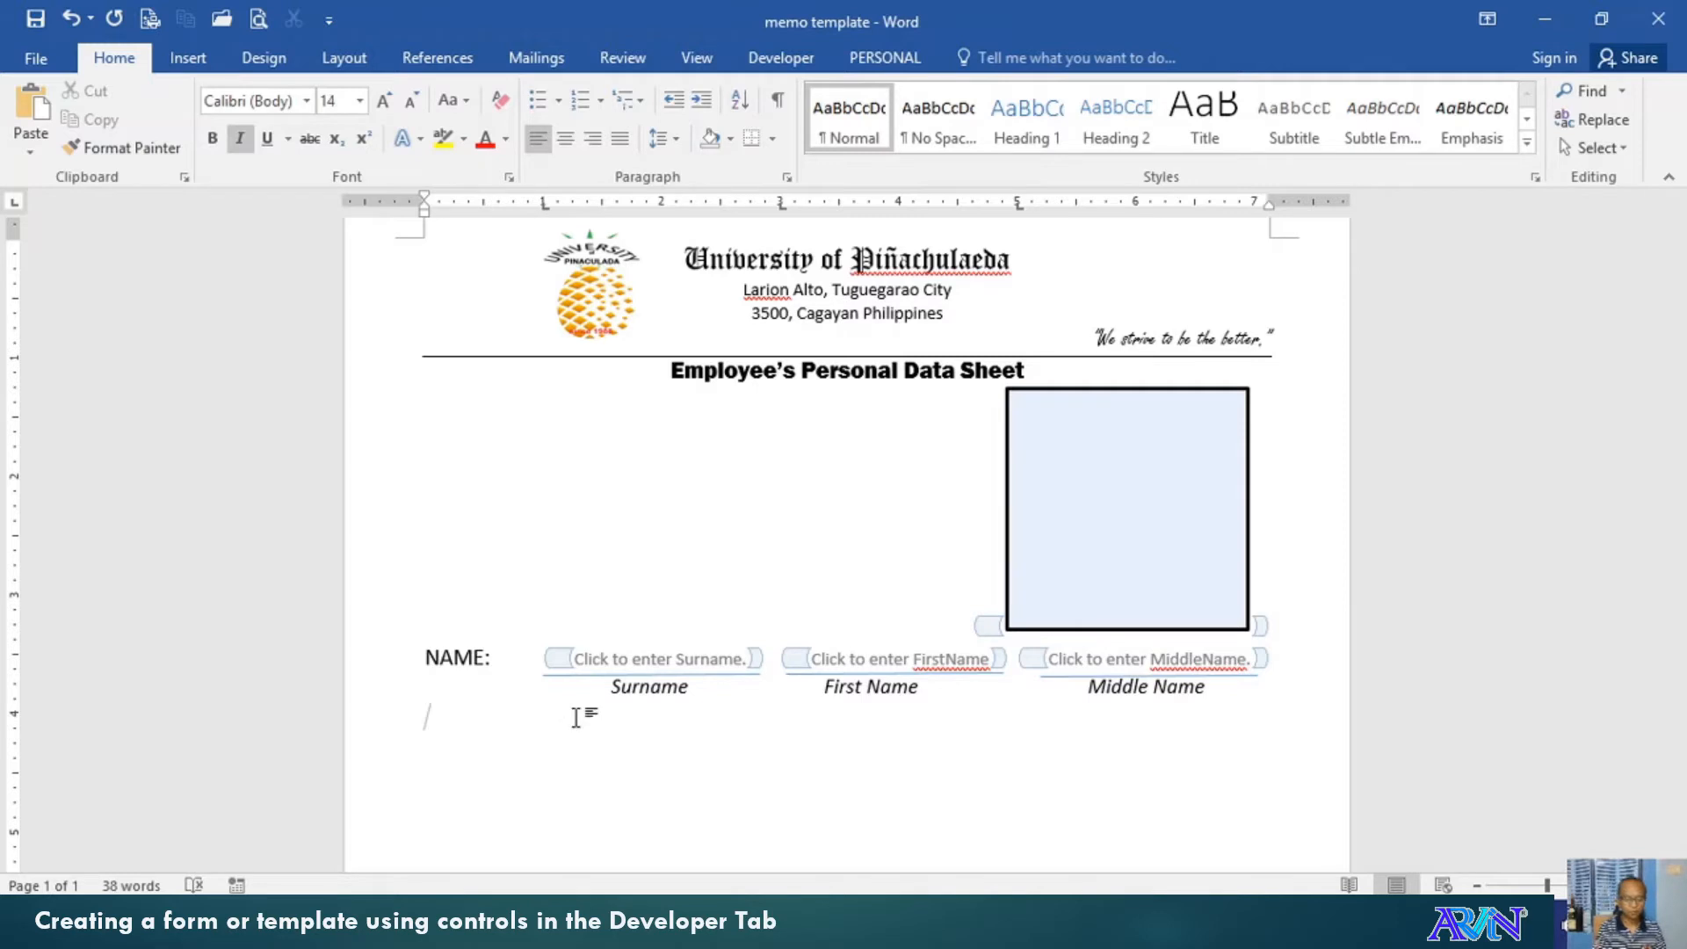
{"action": "key", "text": "ctrl+i"}
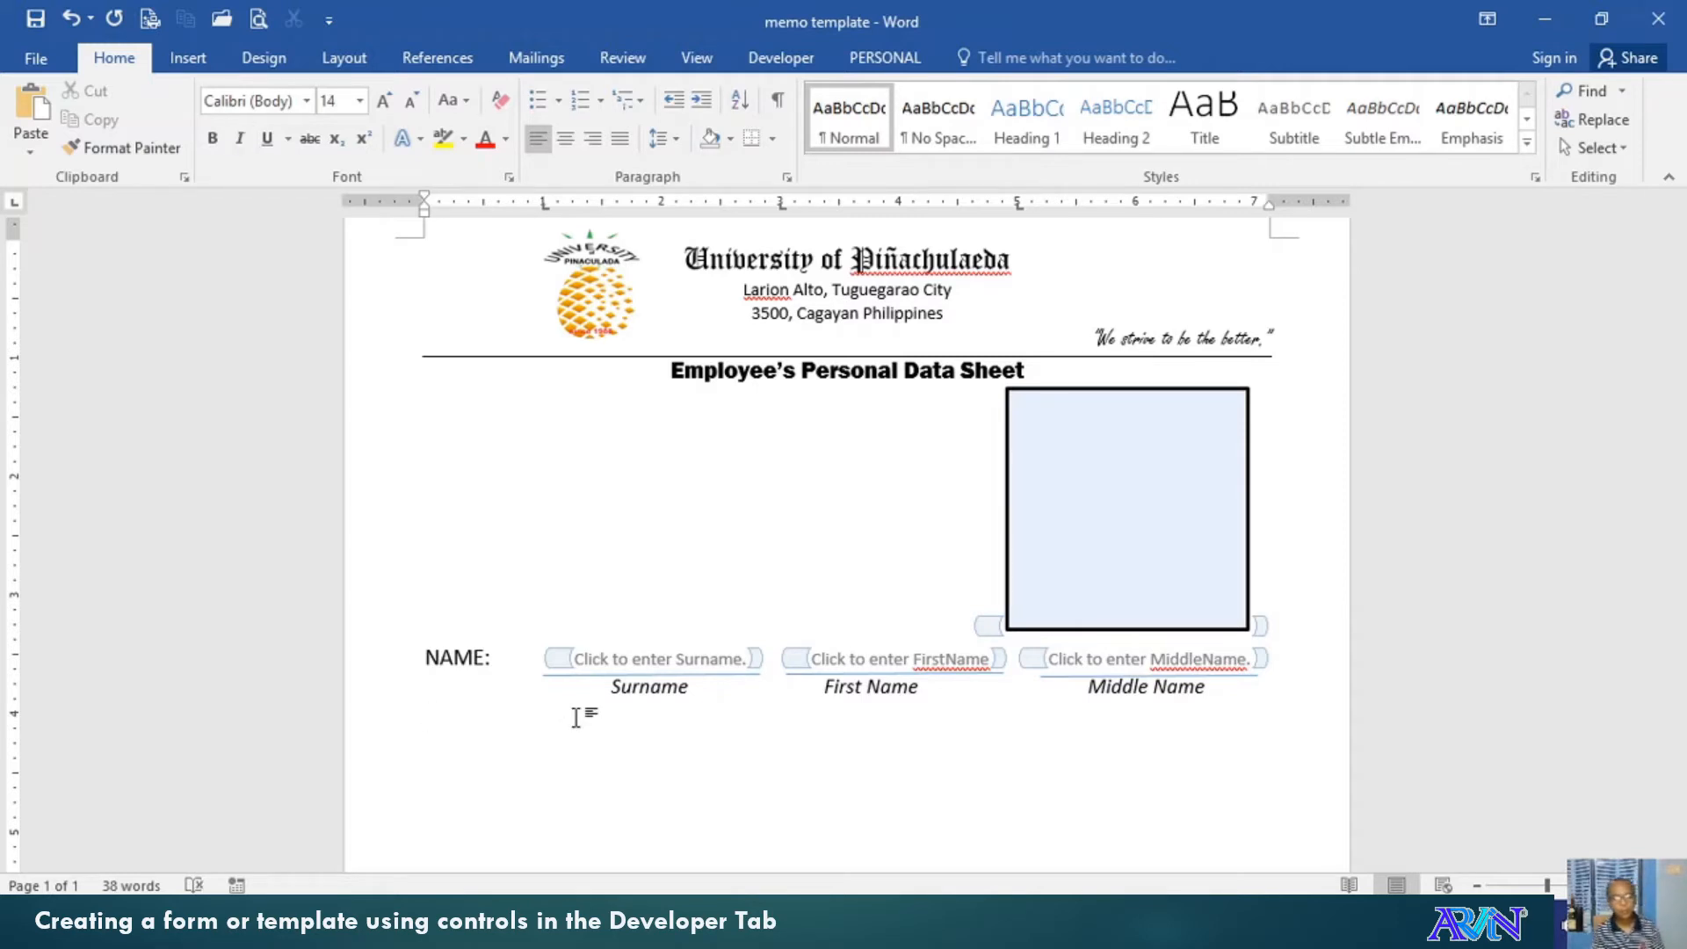
Type the label 'Birthdate:' on the new line
{"action": "type", "text": "Se"}
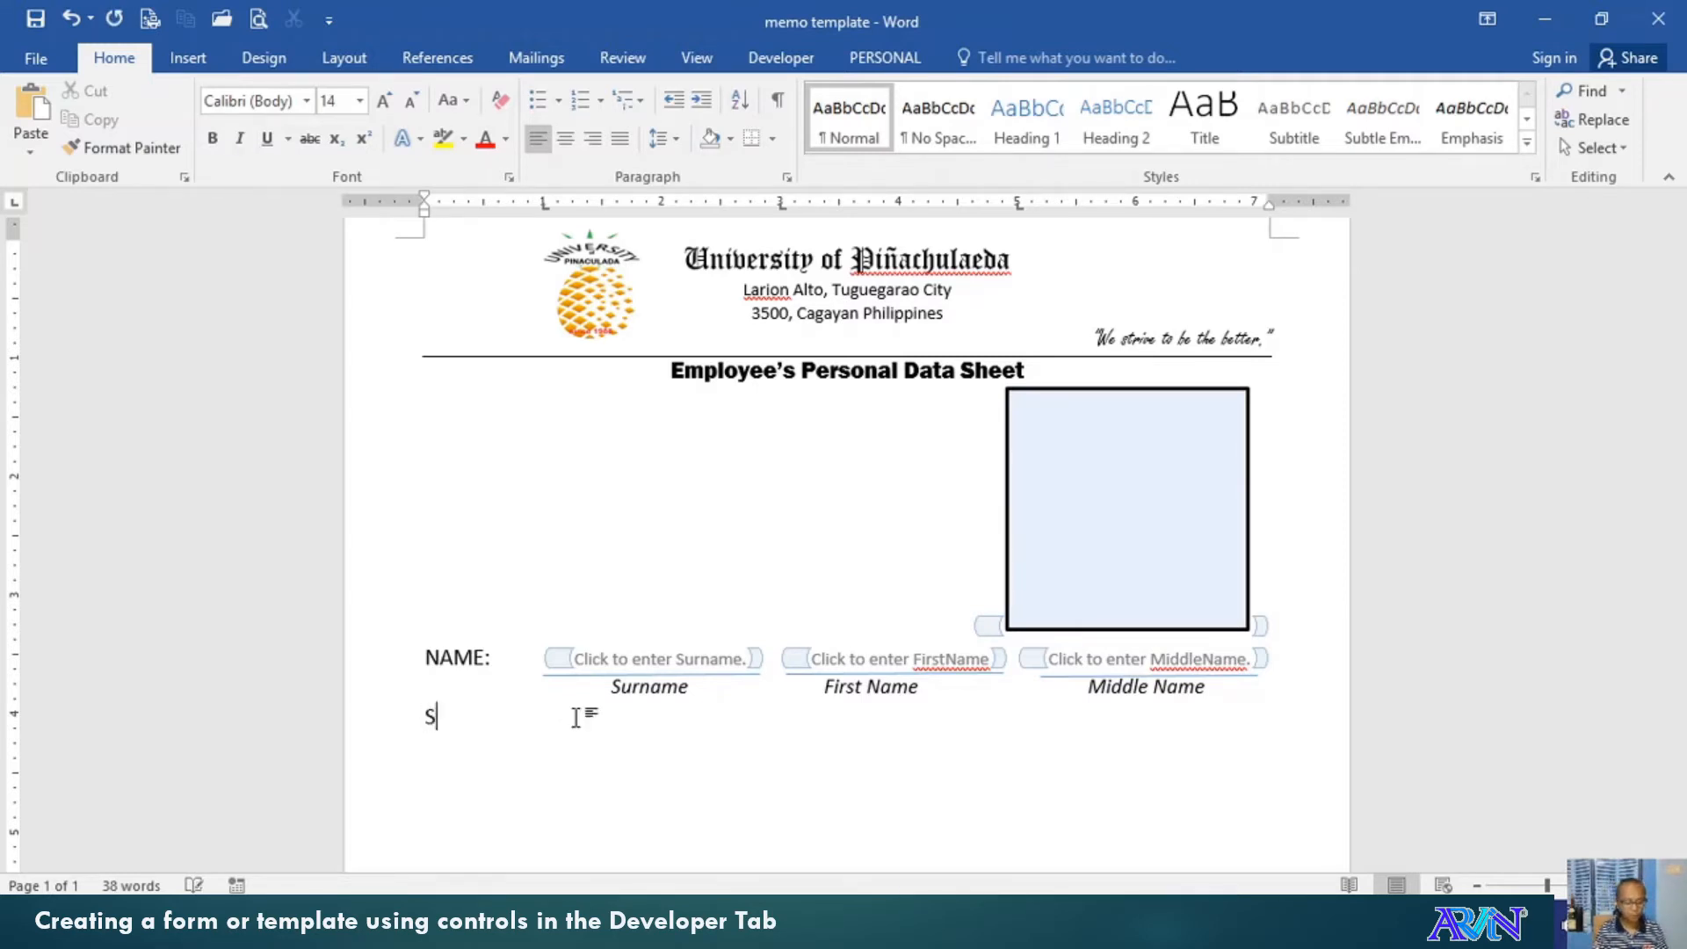
{"action": "key", "text": "BackSpace"}
{"action": "key", "text": "BackSpace"}
{"action": "type", "text": "Birht"}
{"action": "key", "text": "BackSpace"}
{"action": "key", "text": "BackSpace"}
{"action": "type", "text": "thday"}
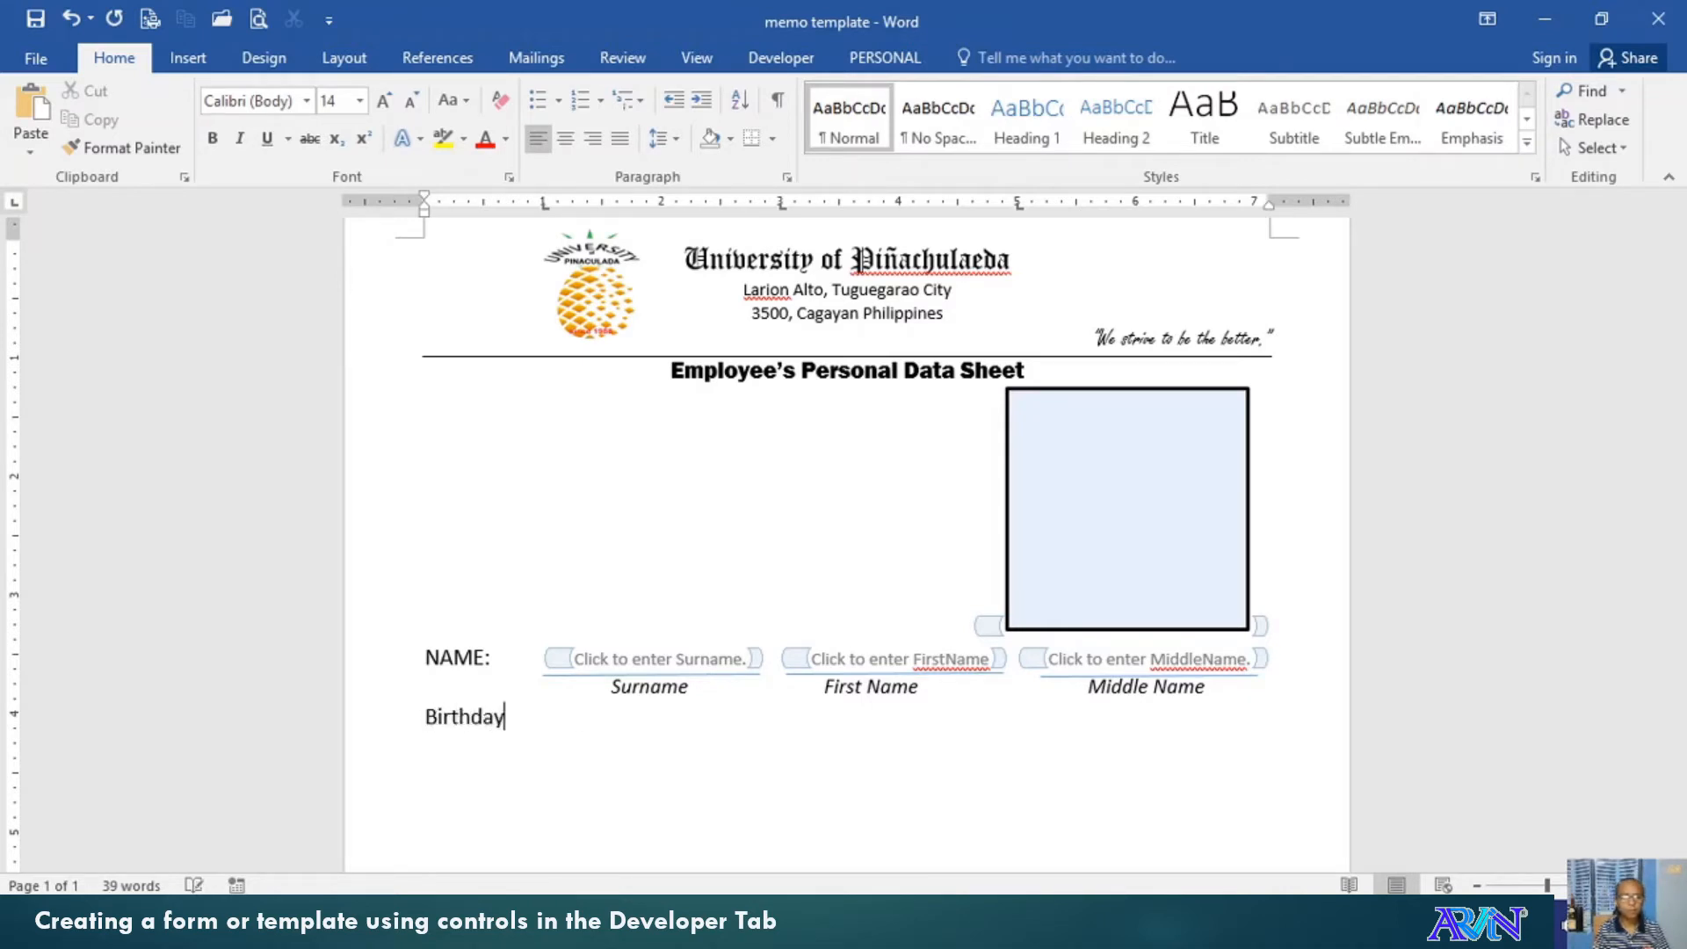
{"action": "key", "text": "BackSpace"}
{"action": "type", "text": "re"}
{"action": "key", "text": "BackSpace"}
{"action": "key", "text": "BackSpace"}
{"action": "type", "text": "te:"}
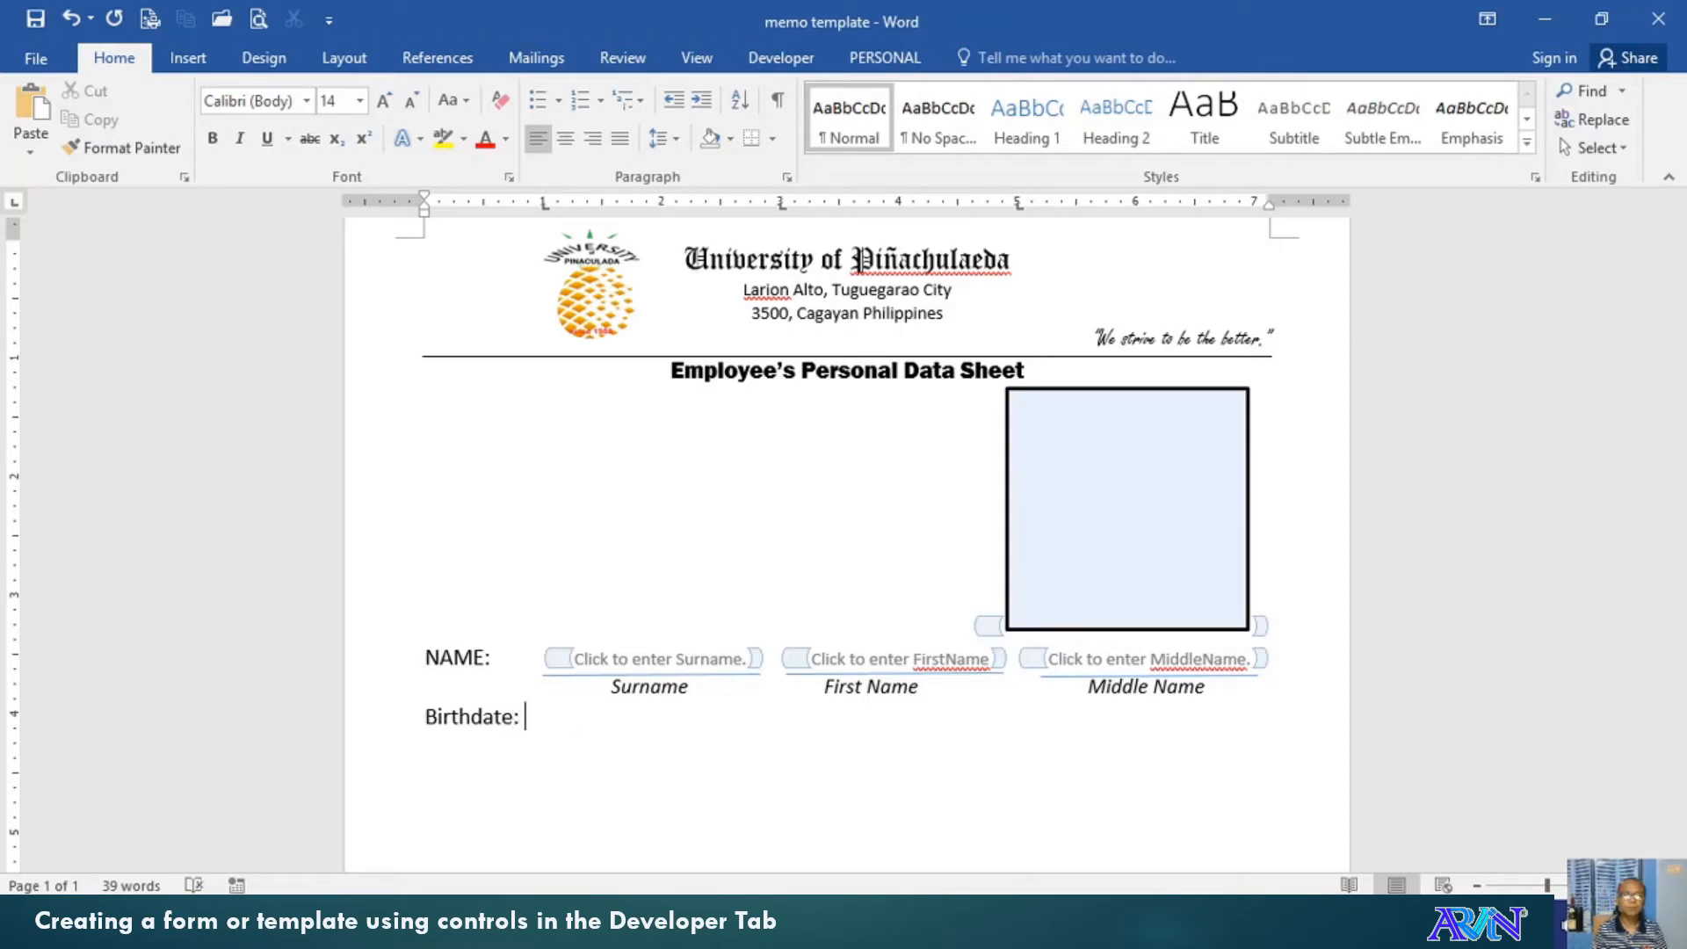
Insert a date picker after Birthdate: using the 'MMMM d, yyyy' display format
{"action": "left_click", "coordinate": [780, 57]}
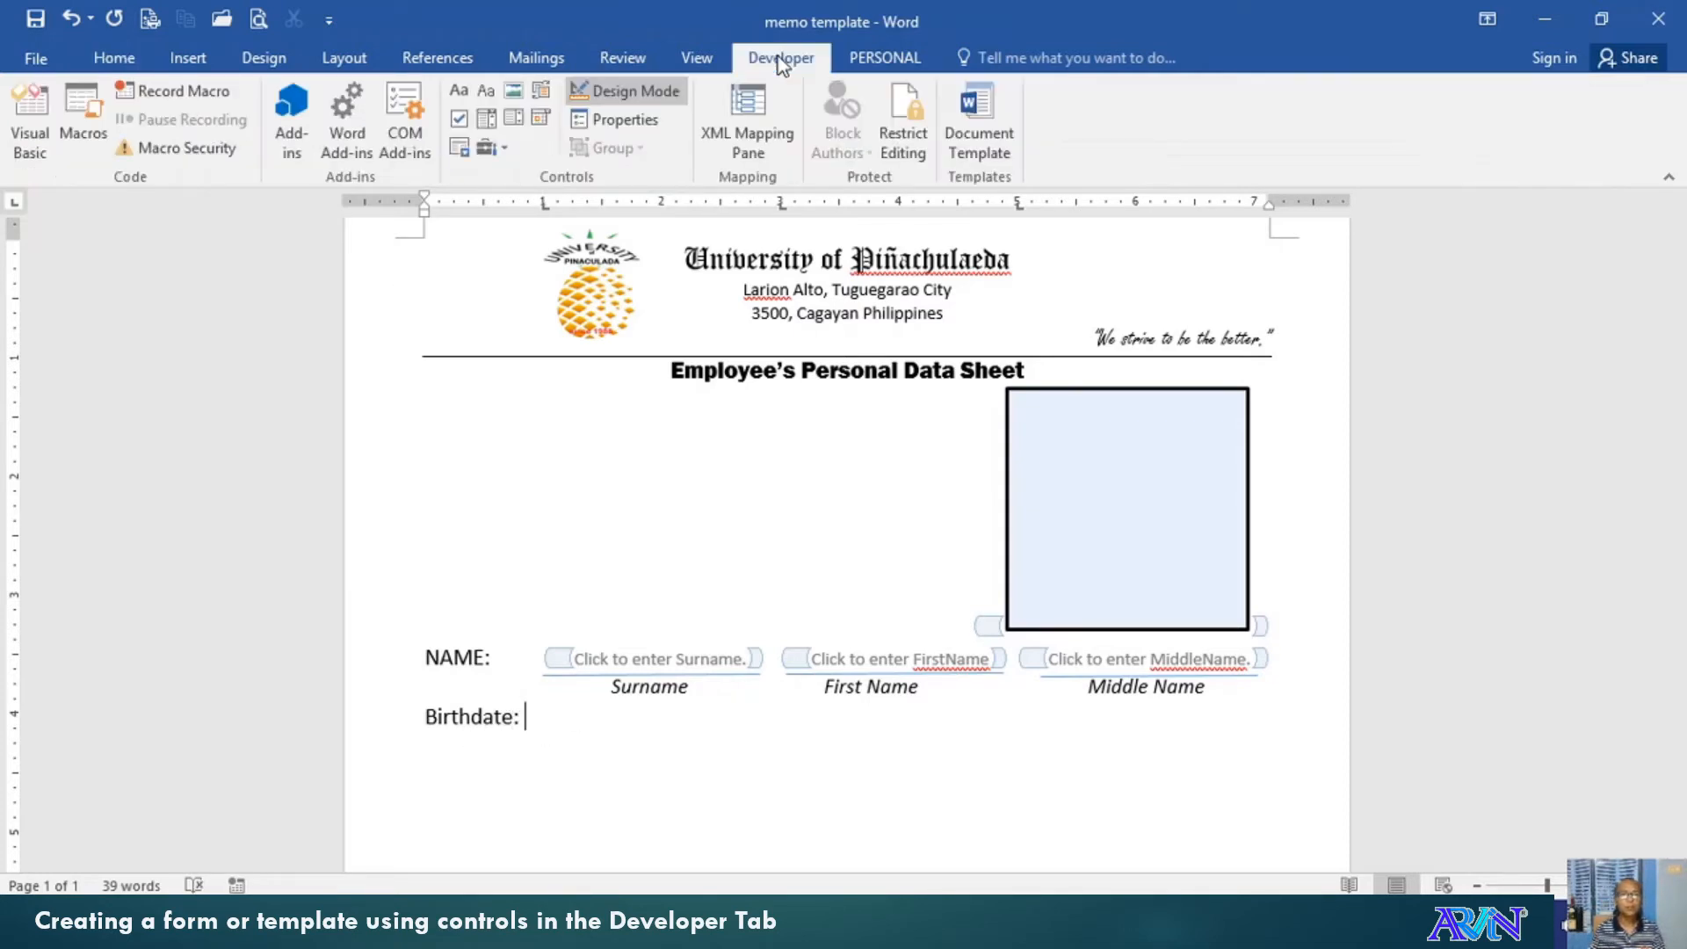
{"action": "left_click", "coordinate": [538, 122]}
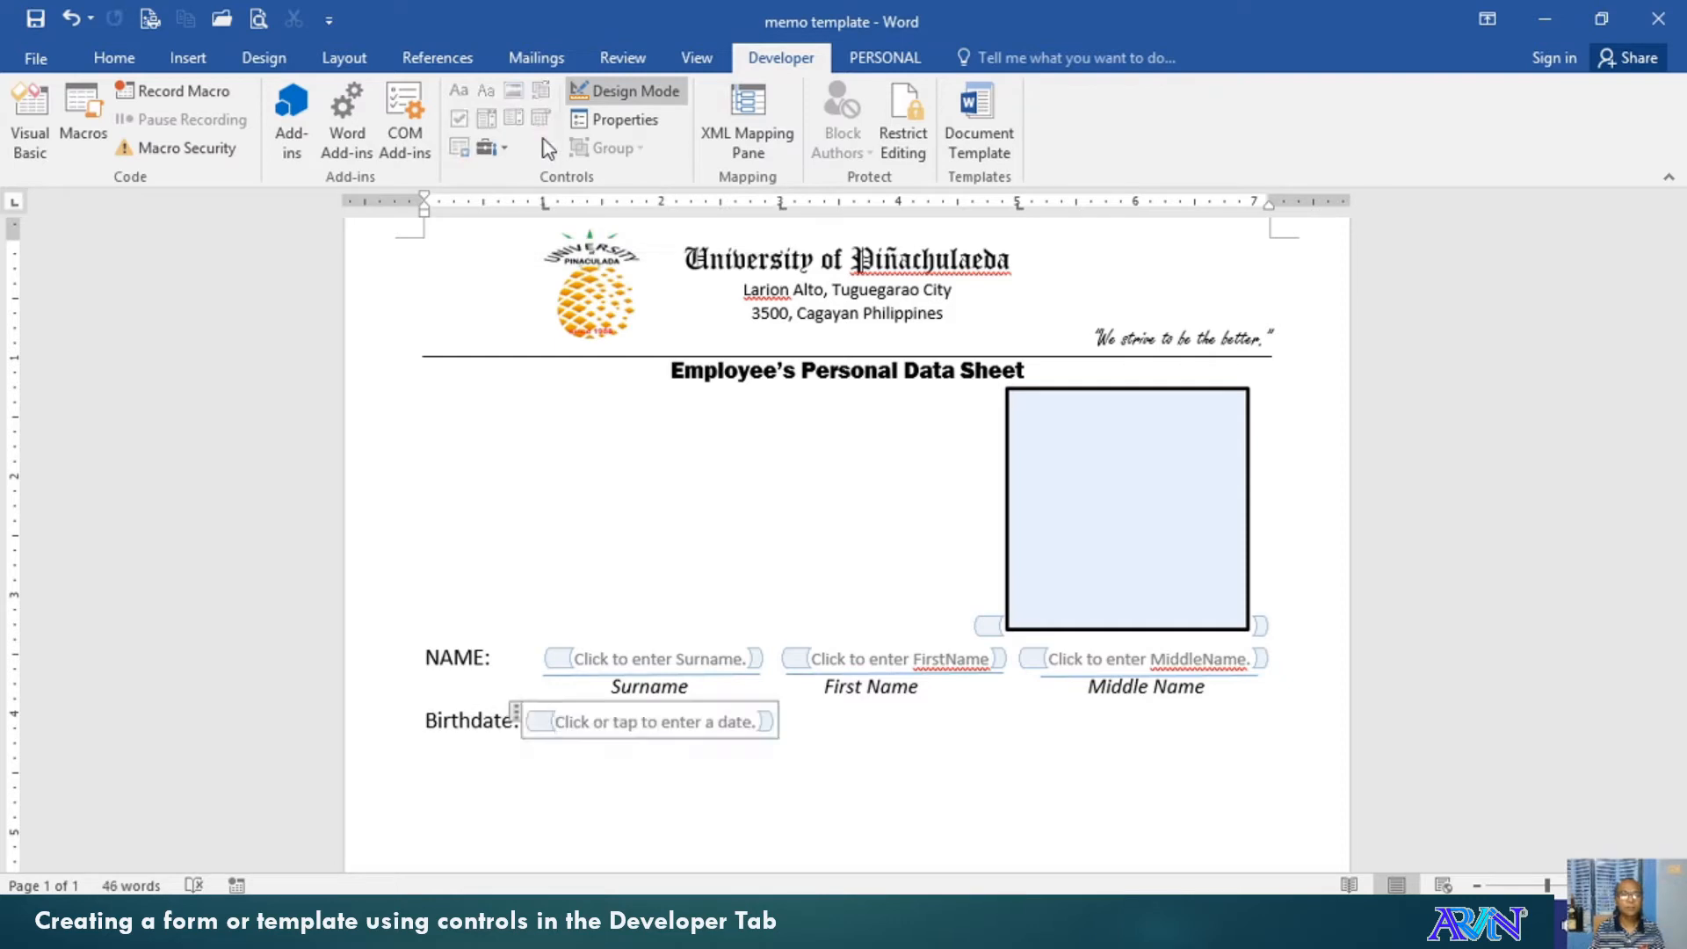
{"action": "left_click", "coordinate": [589, 124]}
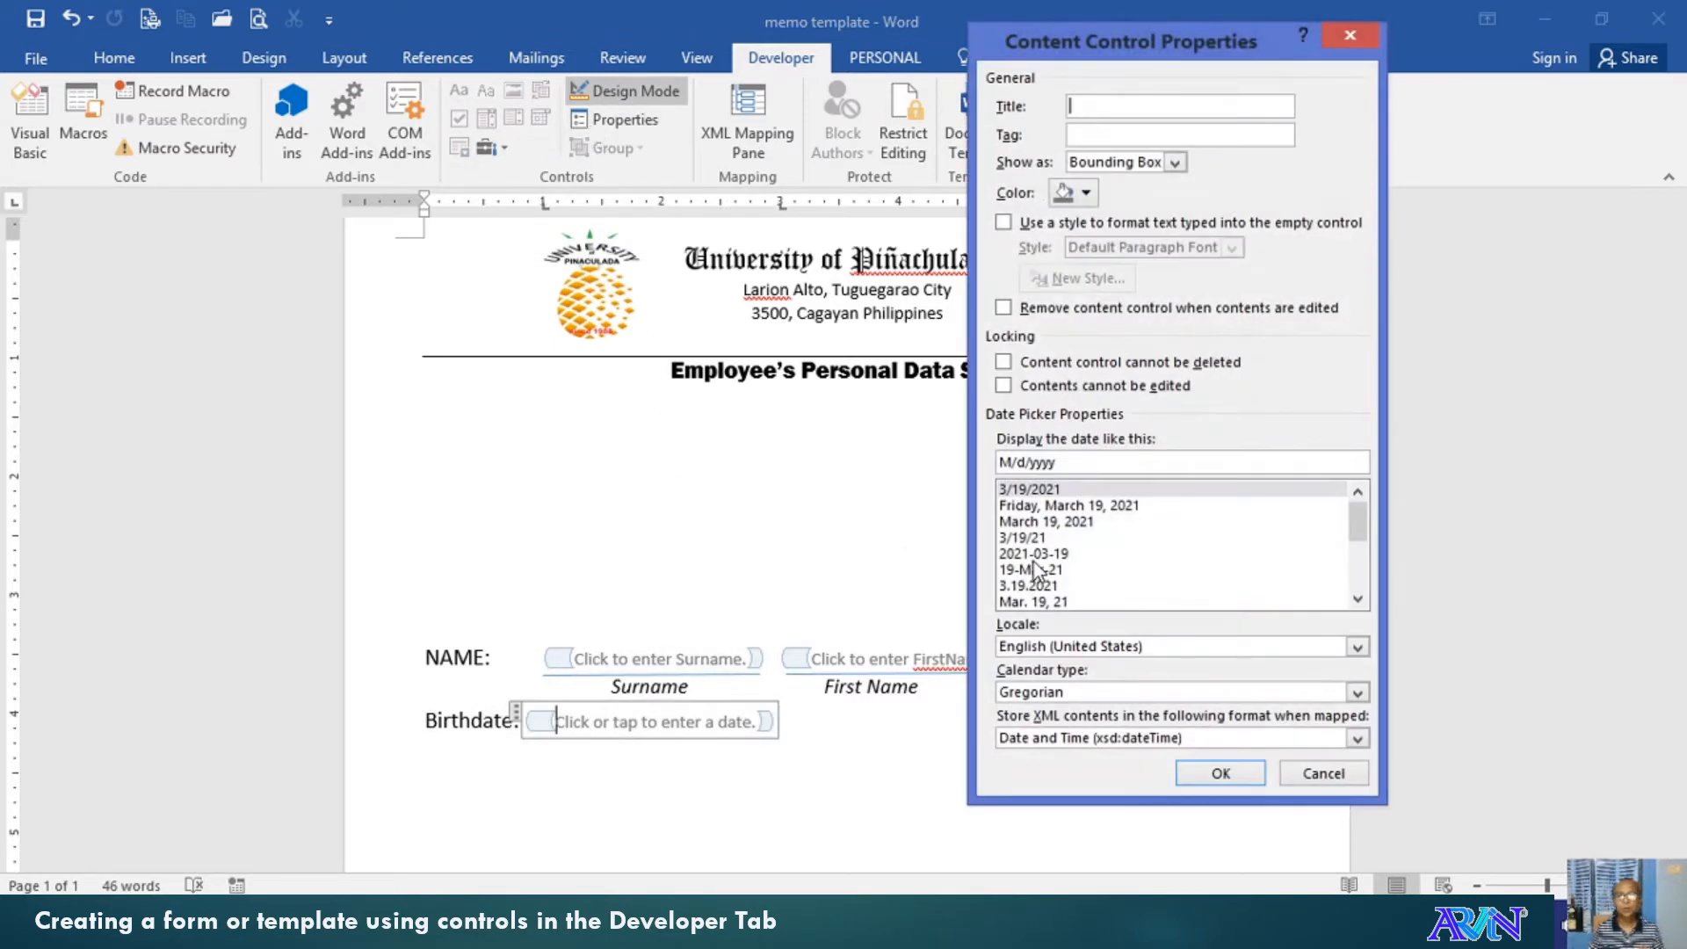
{"action": "left_click", "coordinate": [1060, 507]}
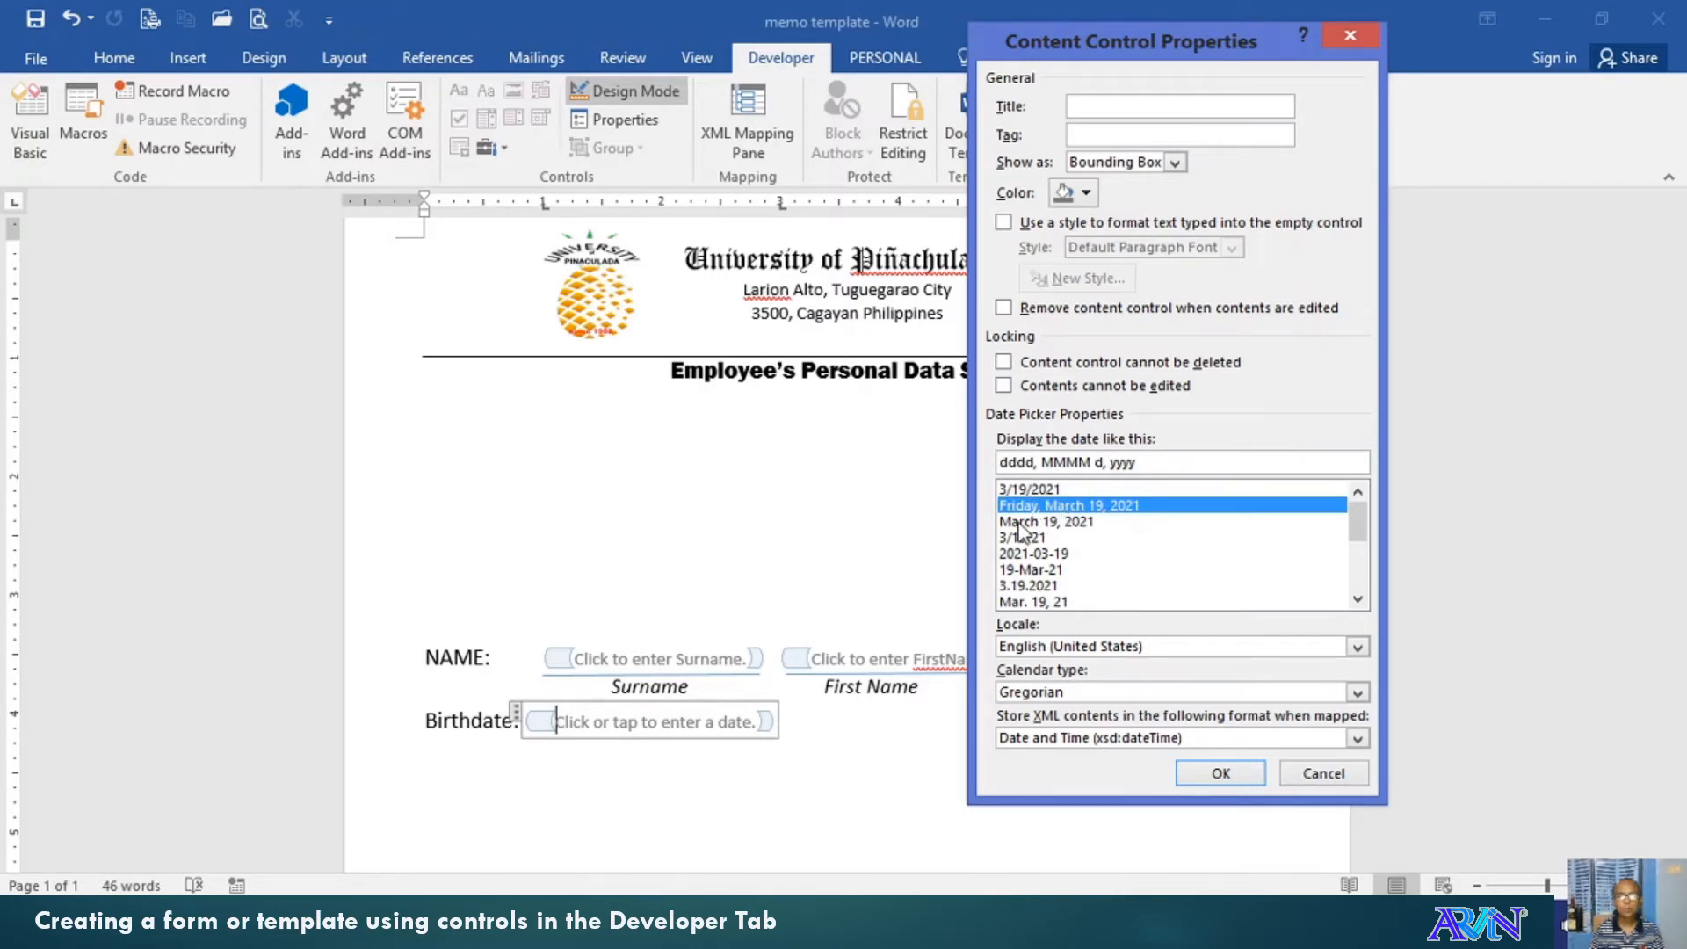
{"action": "left_click", "coordinate": [1025, 523]}
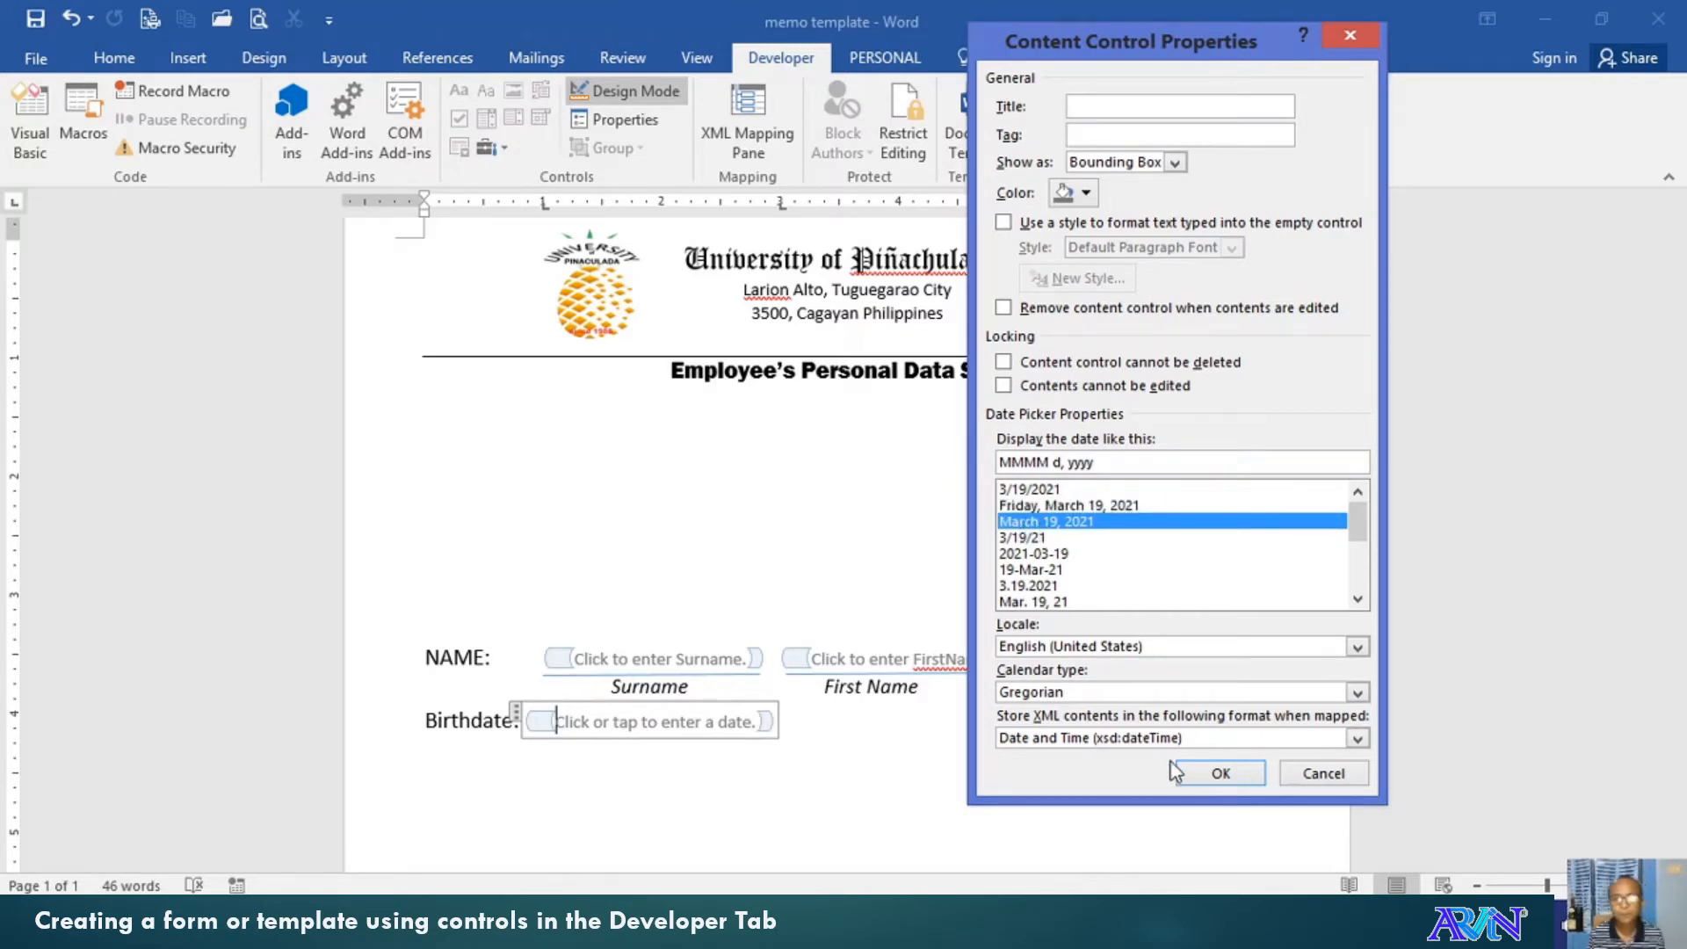
{"action": "left_click", "coordinate": [1225, 774]}
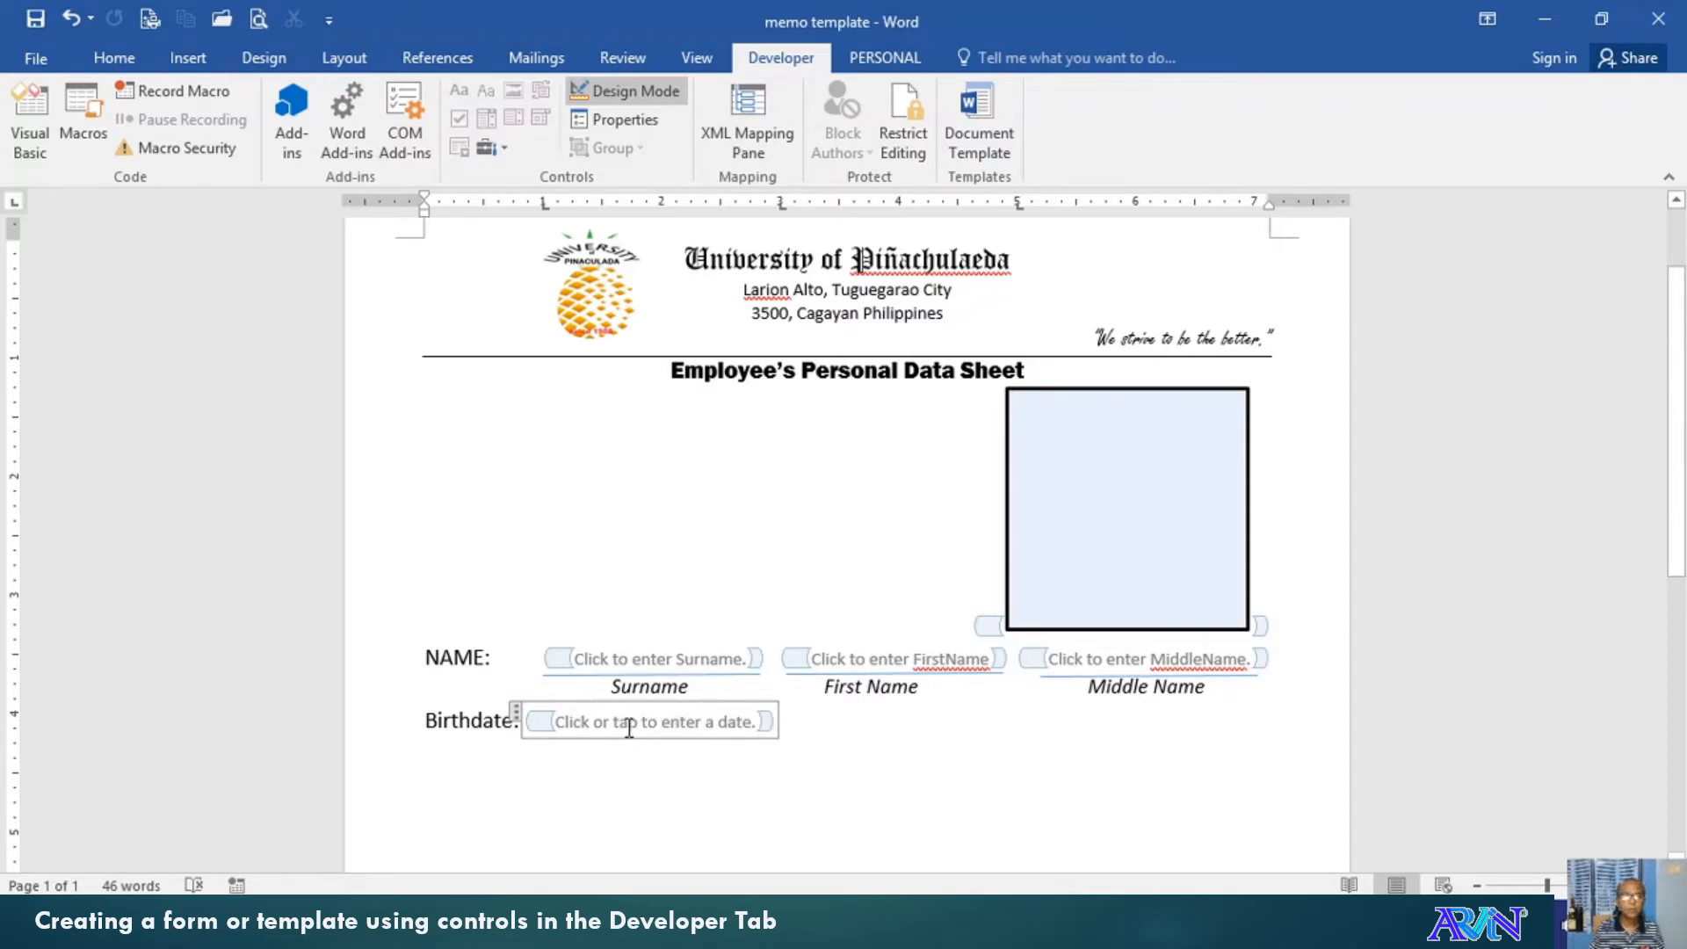
Change the date picker placeholder to 'Click or pick a date.'
{"action": "key", "text": "Delete"}
{"action": "key", "text": "Delete"}
{"action": "key", "text": "Delete"}
{"action": "key", "text": "Delete"}
{"action": "key", "text": "Delete"}
{"action": "key", "text": "Delete"}
{"action": "key", "text": "Delete"}
{"action": "key", "text": "Delete"}
{"action": "key", "text": "Delete"}
{"action": "key", "text": "Delete"}
{"action": "key", "text": "Delete"}
{"action": "key", "text": "Delete"}
{"action": "key", "text": "Delete"}
{"action": "key", "text": "Delete"}
{"action": "key", "text": "Delete"}
{"action": "key", "text": "Delete"}
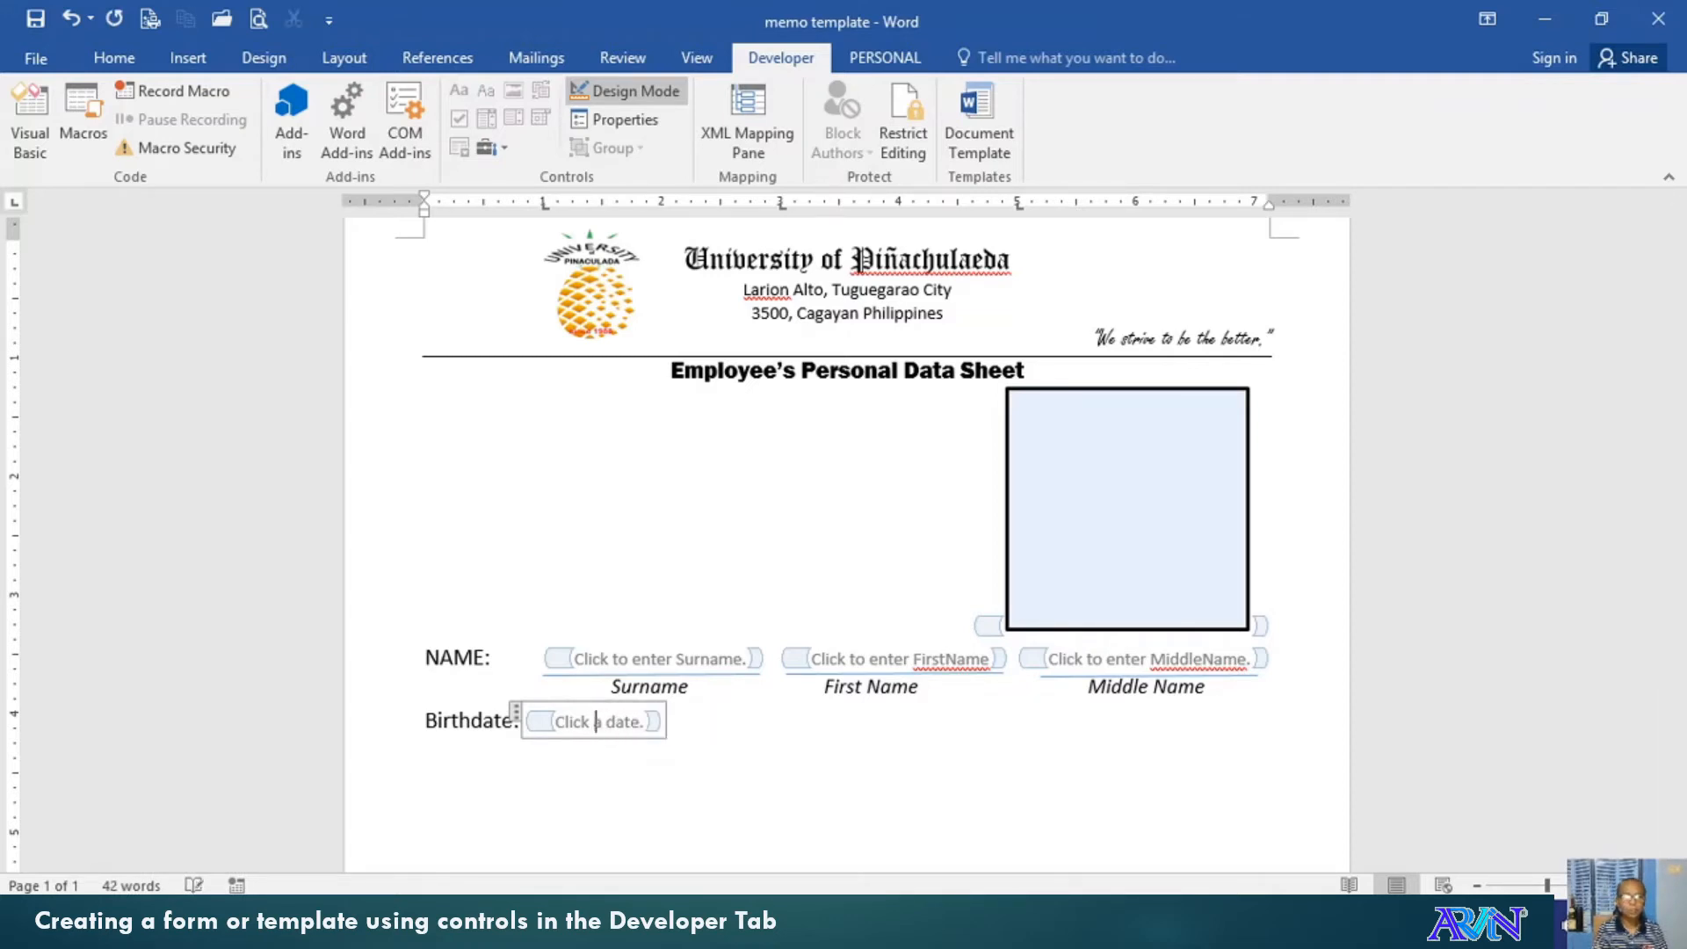
{"action": "type", "text": "and"}
{"action": "key", "text": "BackSpace"}
{"action": "key", "text": "BackSpace"}
{"action": "key", "text": "BackSpace"}
{"action": "type", "text": "or pic"}
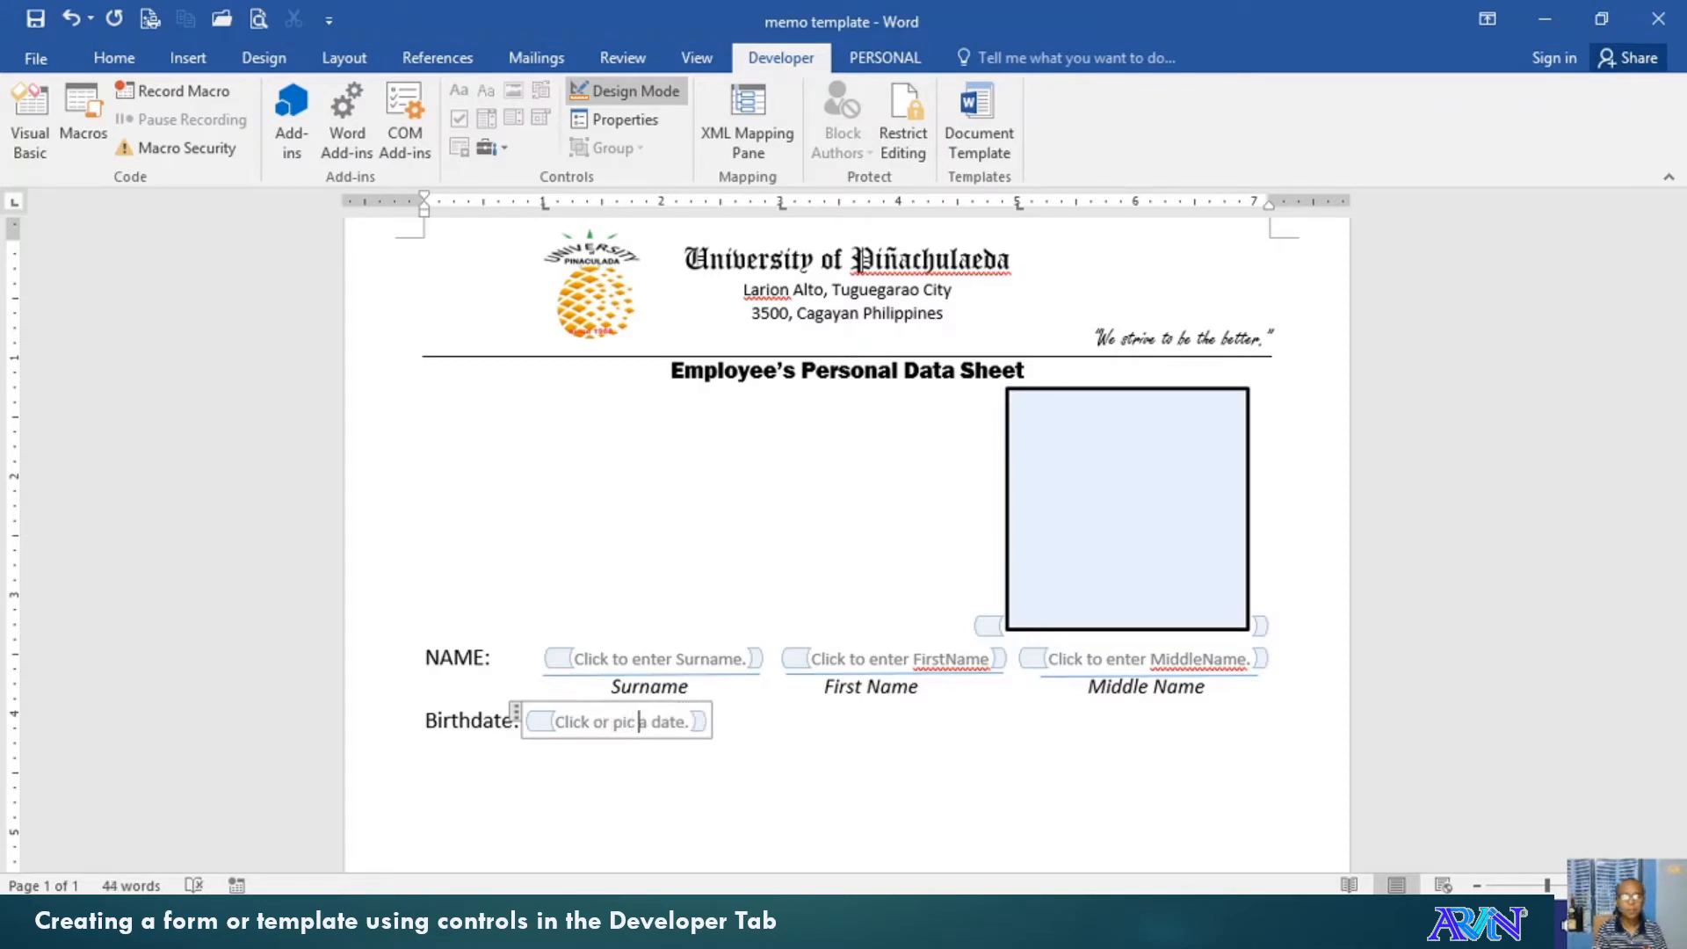
{"action": "type", "text": "k a"}
{"action": "key", "text": "Delete"}
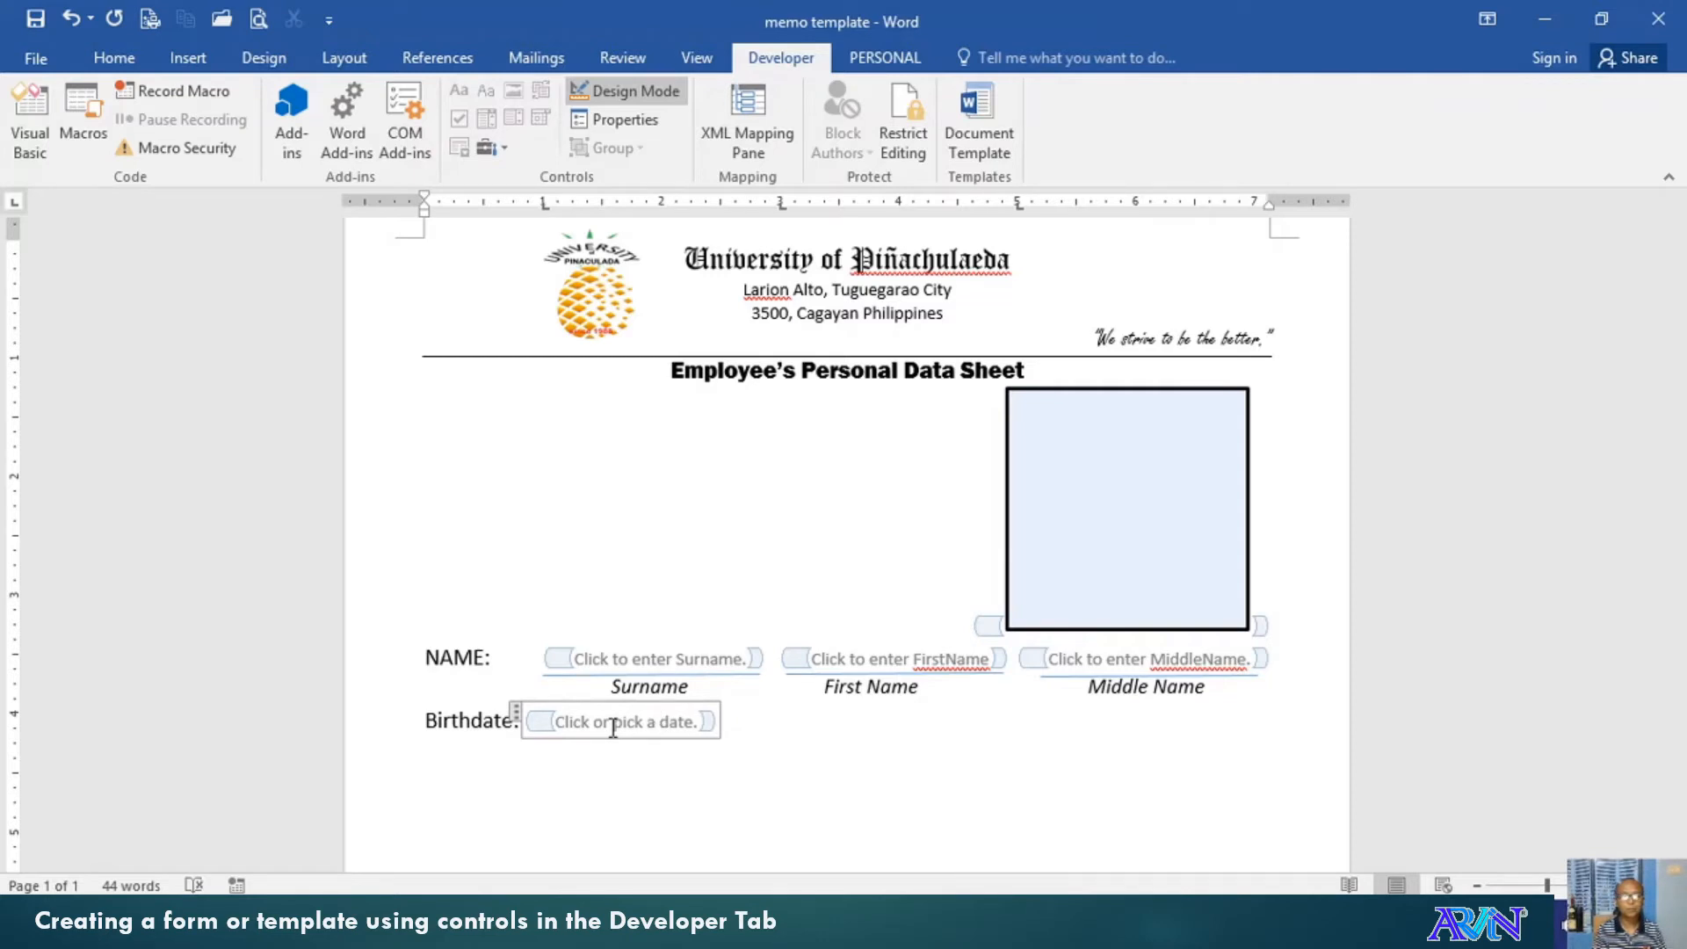
{"action": "left_click", "coordinate": [736, 728]}
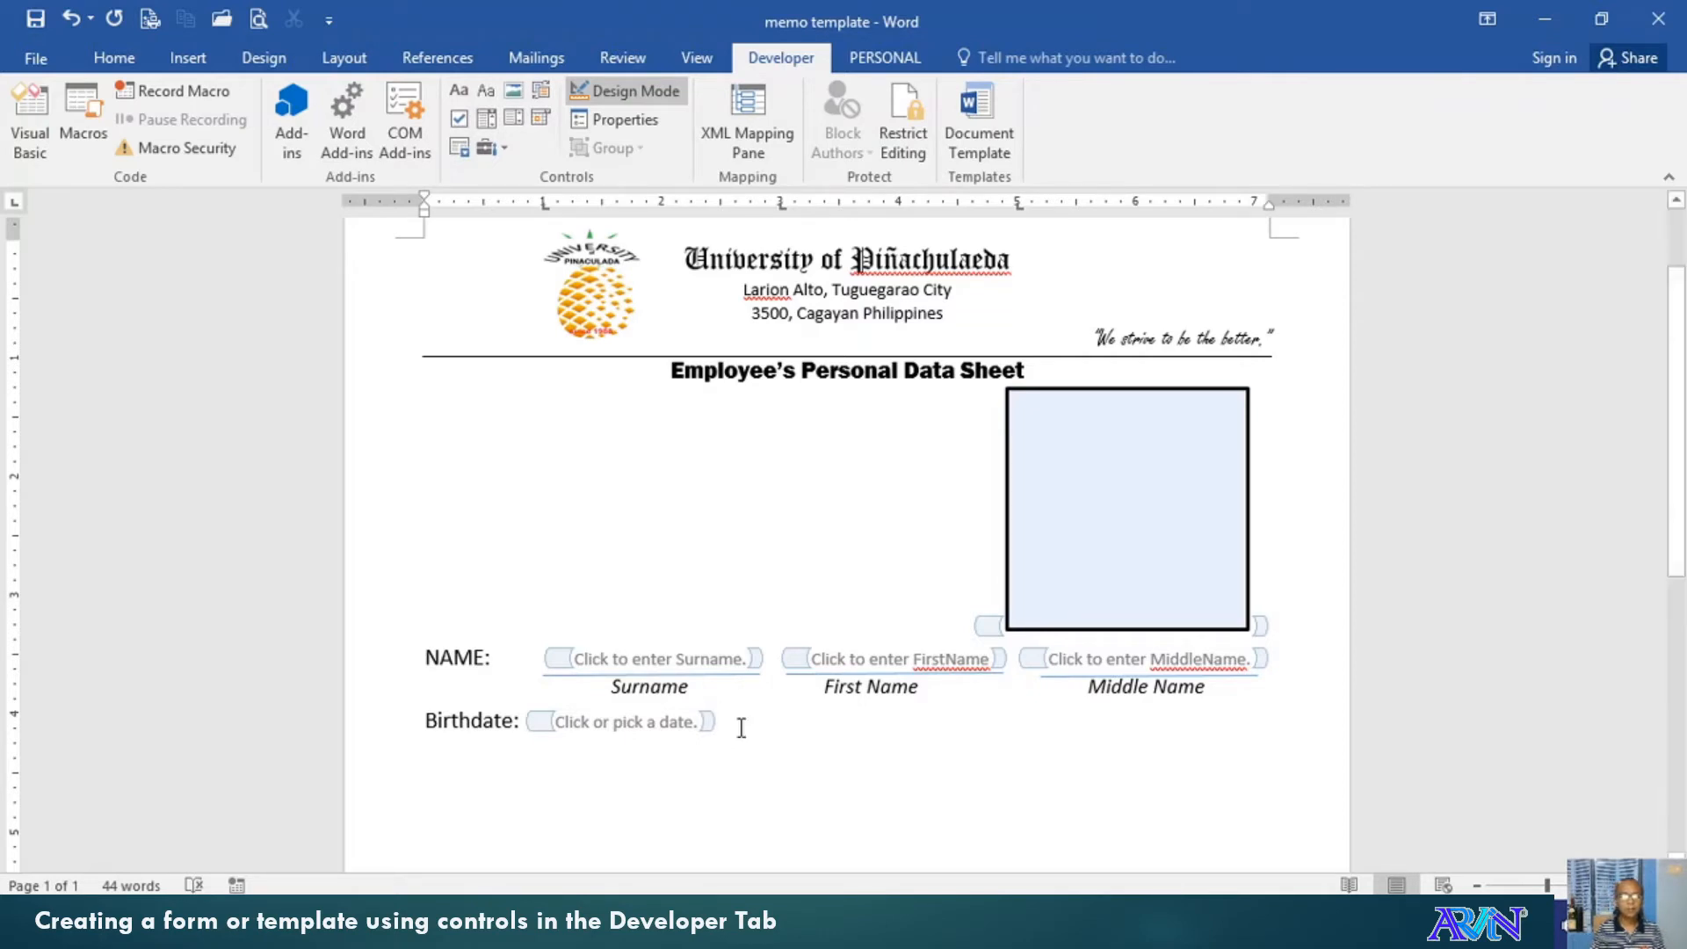
Add a 'Sex:' label followed by a drop-down list content control
{"action": "key", "text": "Tab"}
{"action": "type", "text": "Sex:"}
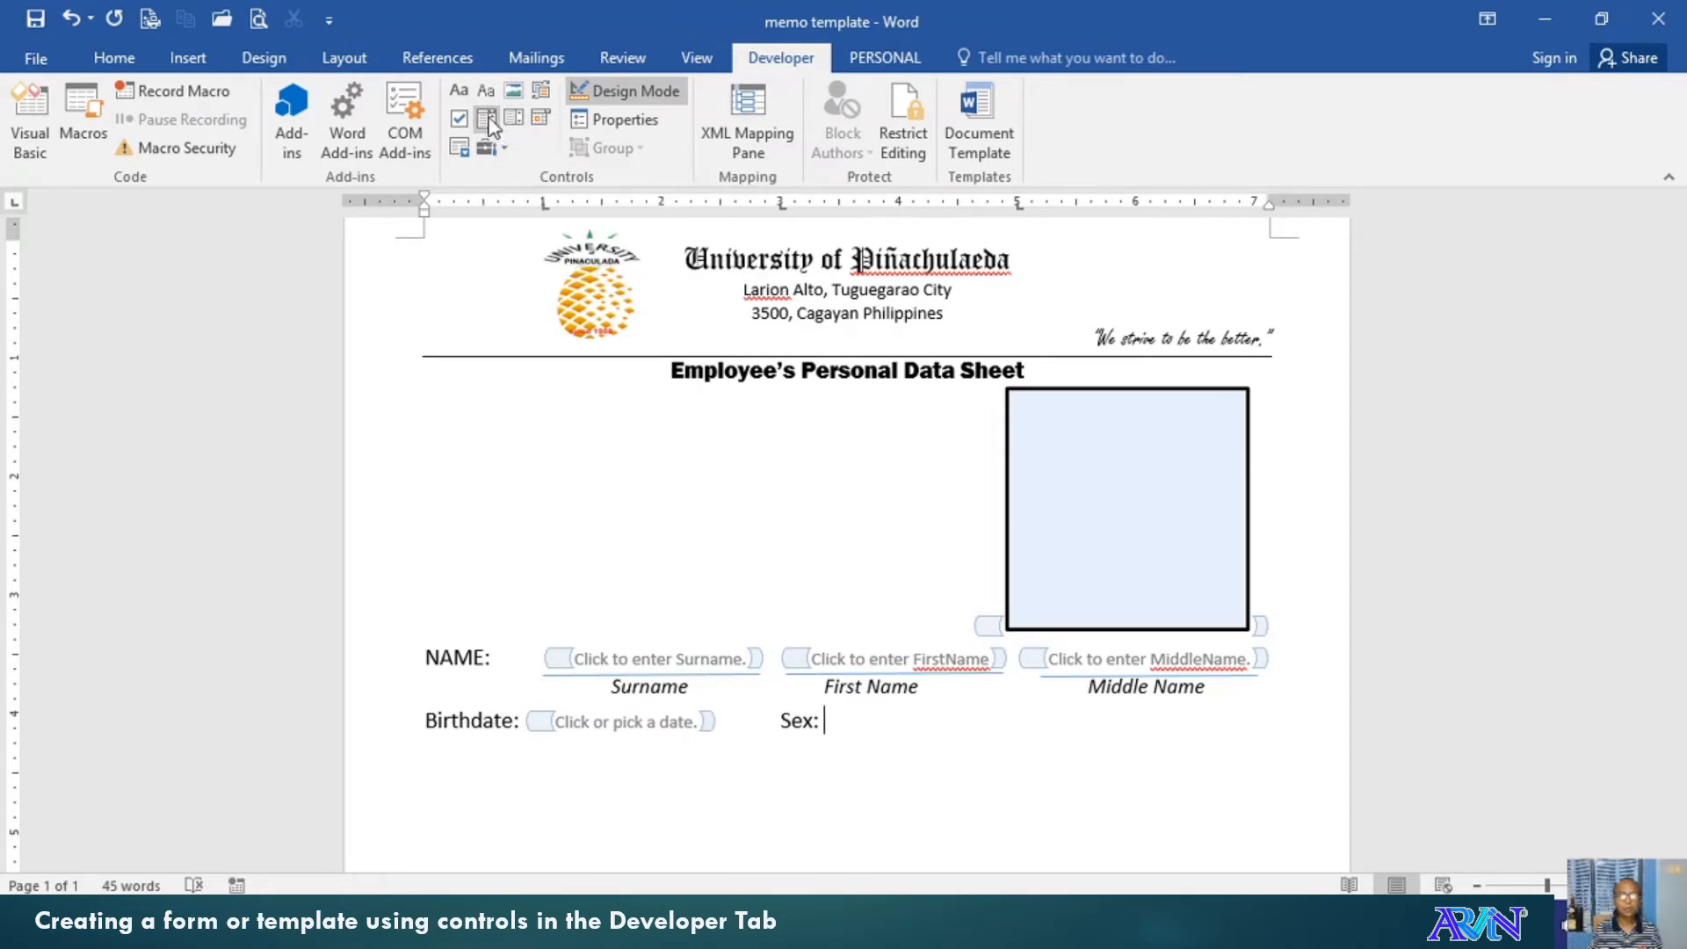
{"action": "left_click", "coordinate": [488, 123]}
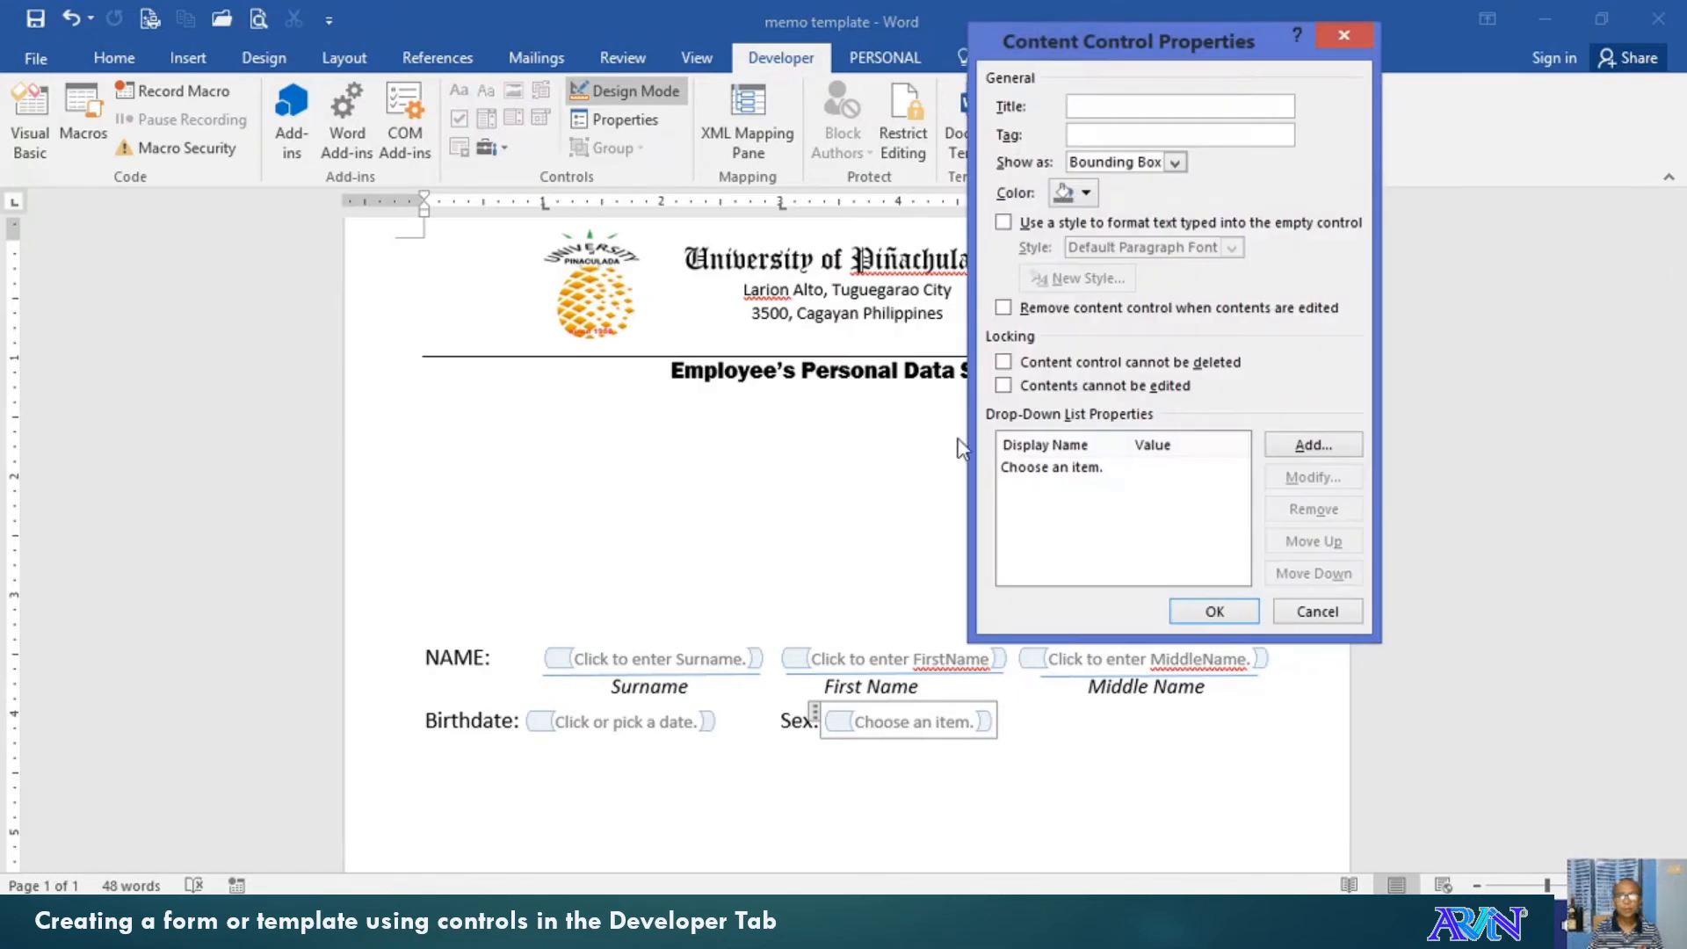
Replace the Sex drop-down's 'Choose an item.' entry with the choices Male and Female
{"action": "left_click", "coordinate": [1055, 469]}
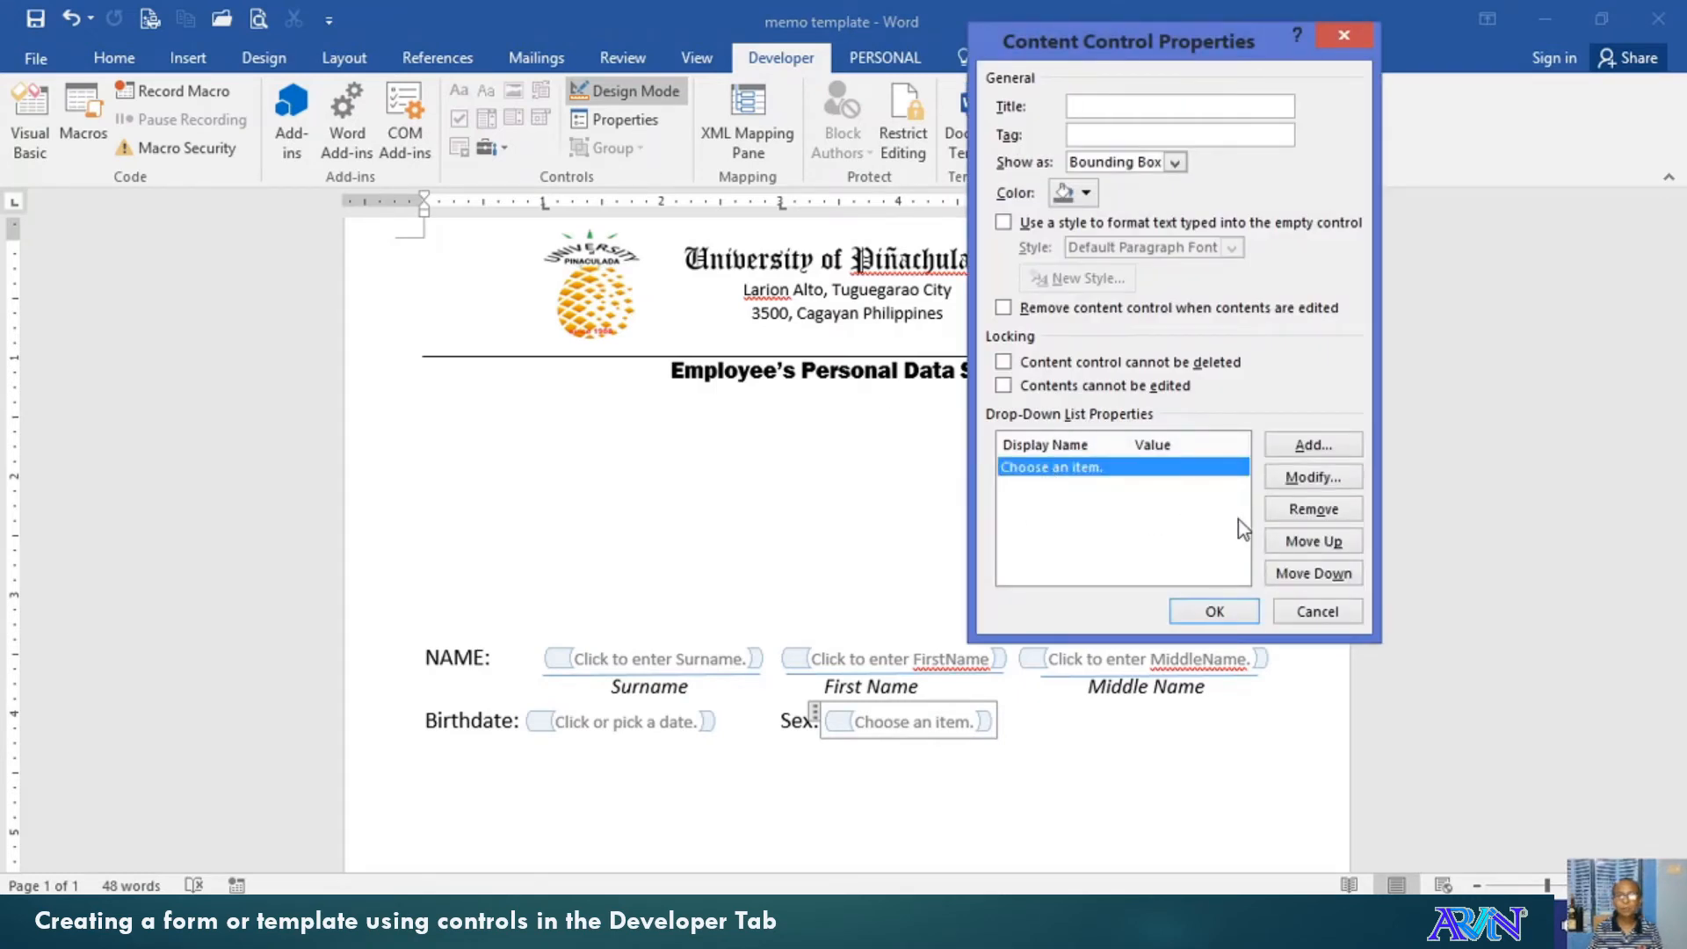
{"action": "left_click", "coordinate": [1306, 512]}
{"action": "left_click", "coordinate": [1314, 448]}
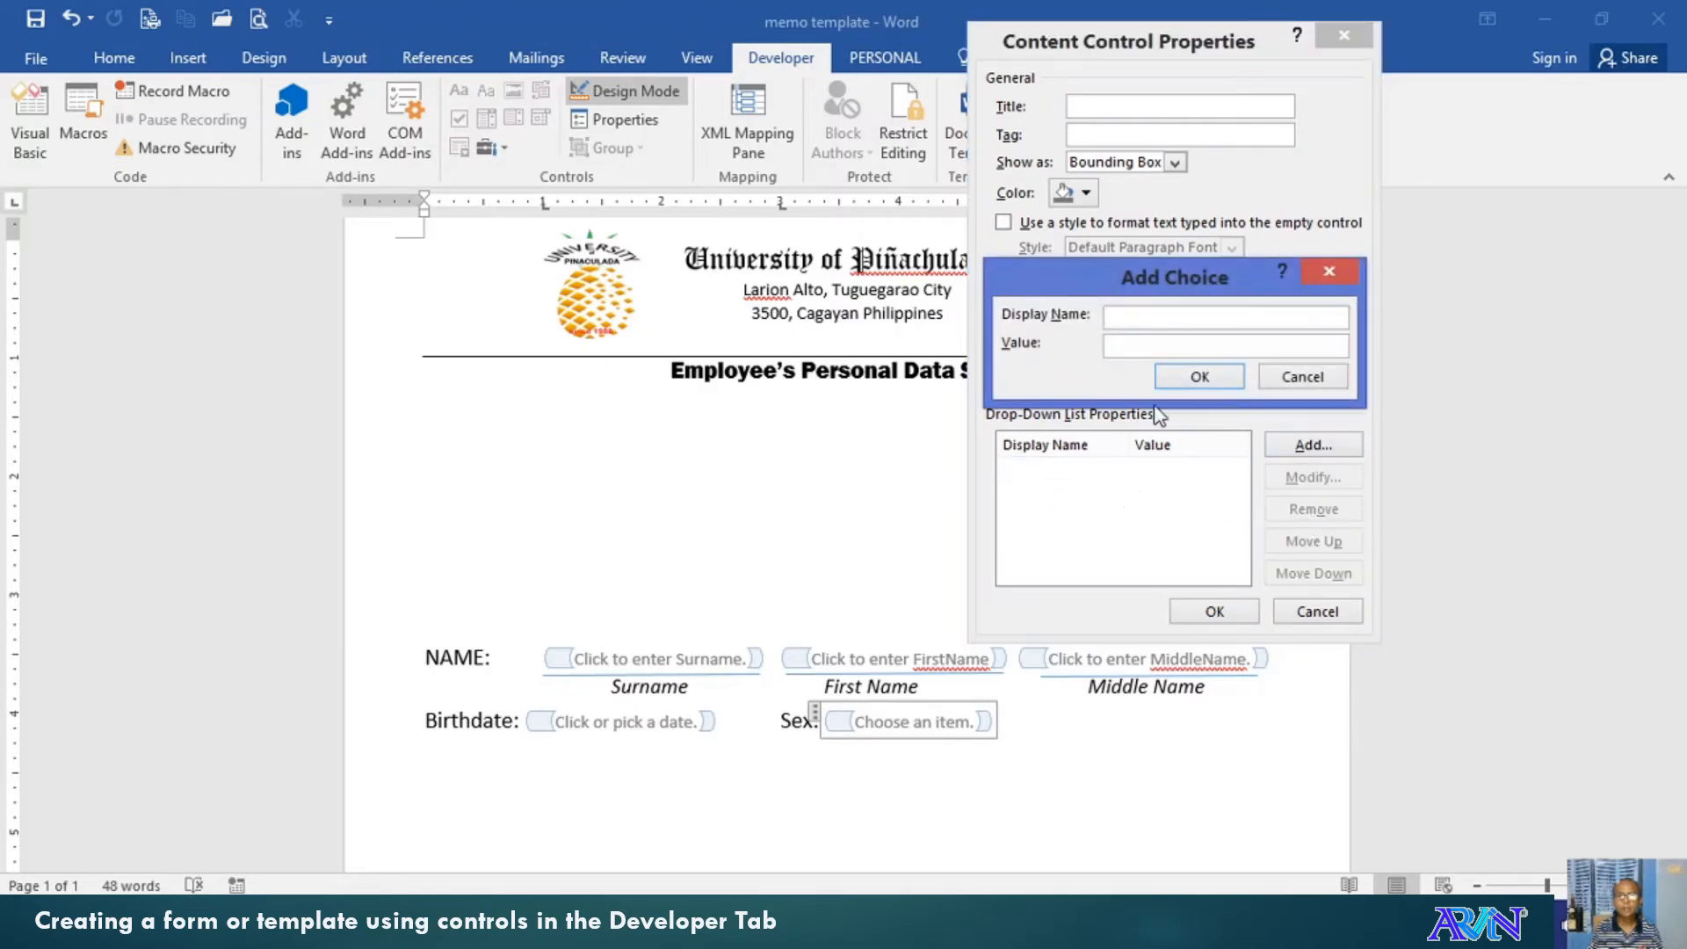
{"action": "type", "text": "Male"}
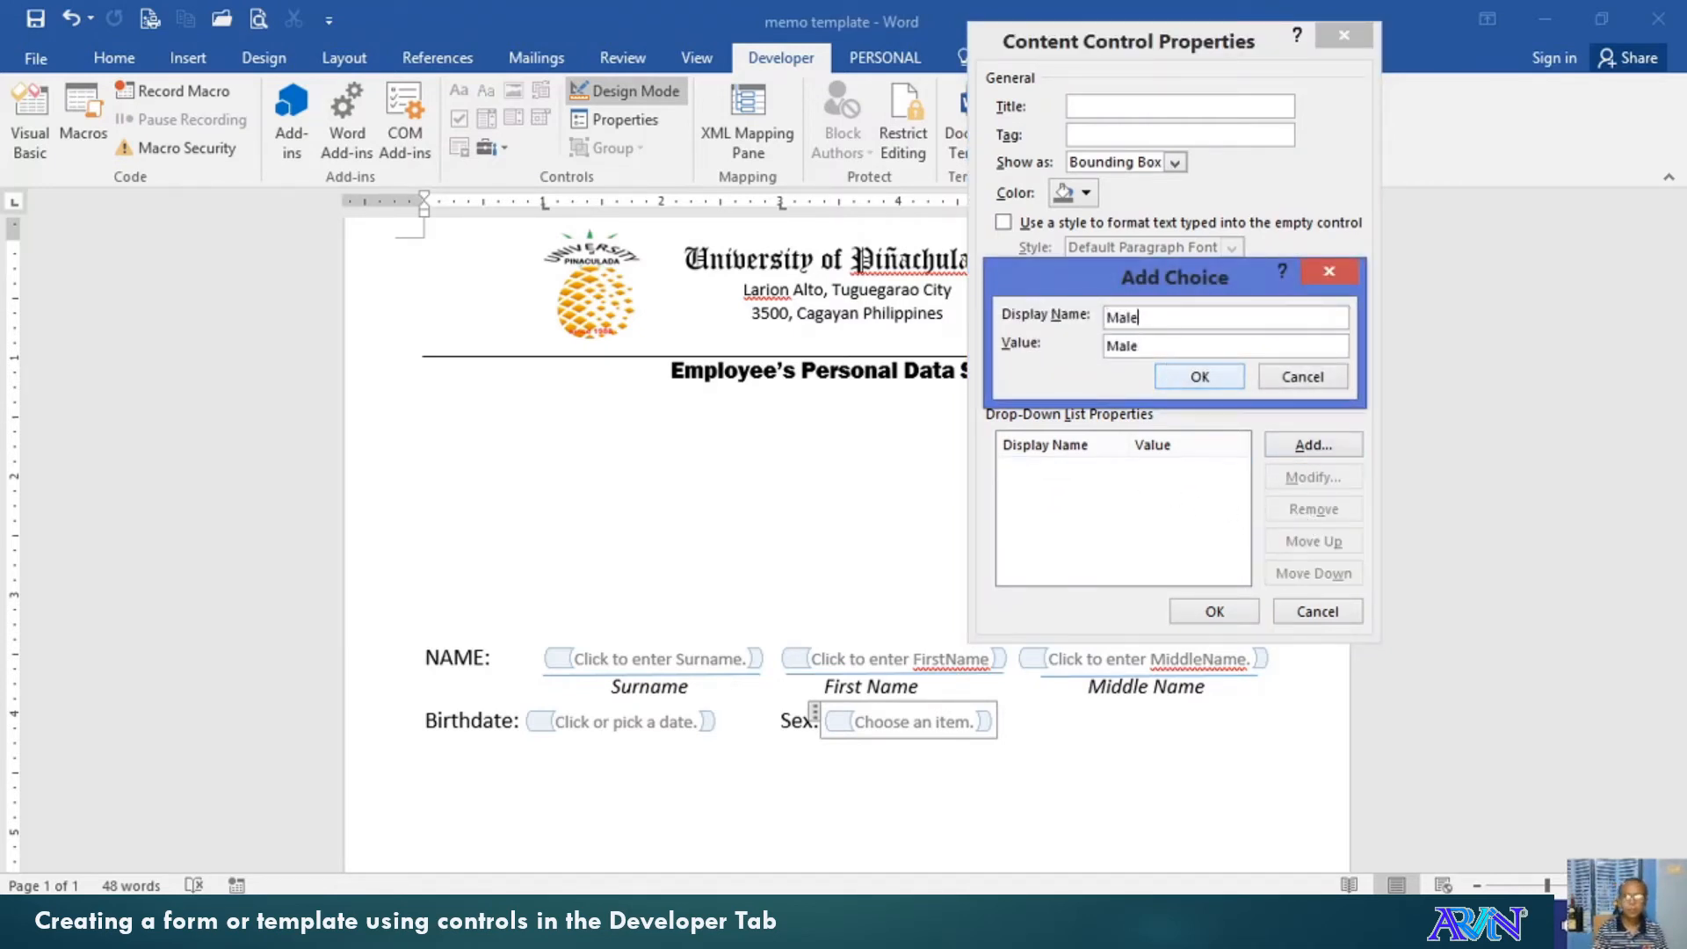
{"action": "left_click", "coordinate": [1193, 376]}
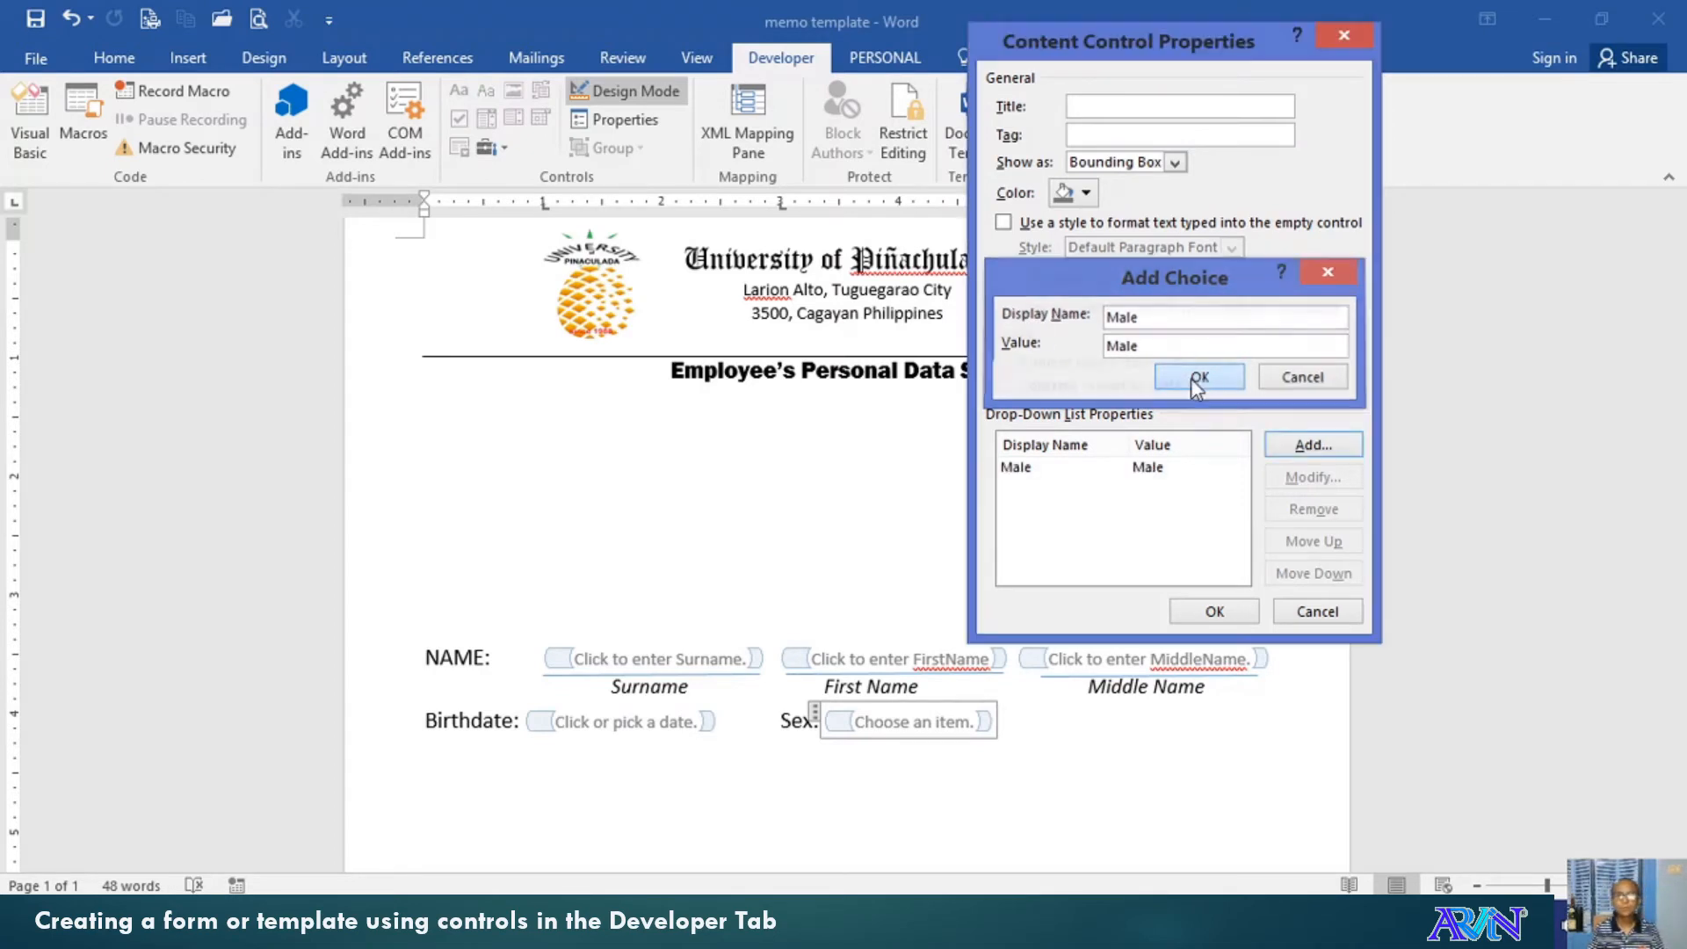
{"action": "left_click", "coordinate": [1315, 448]}
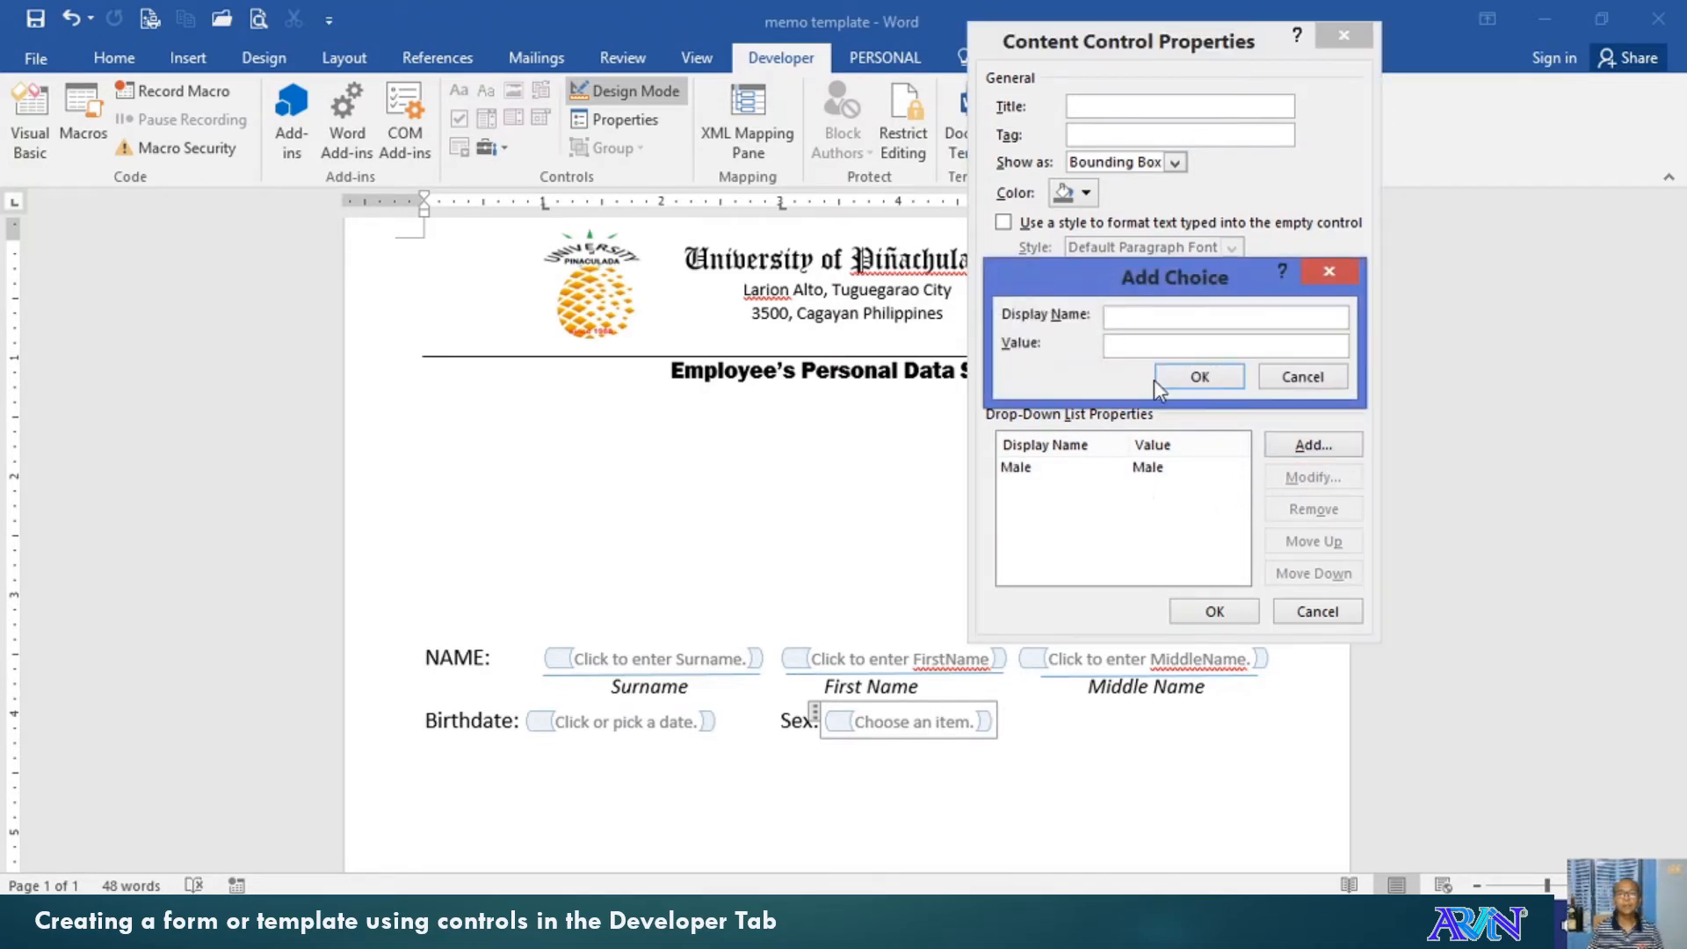
{"action": "type", "text": "Female"}
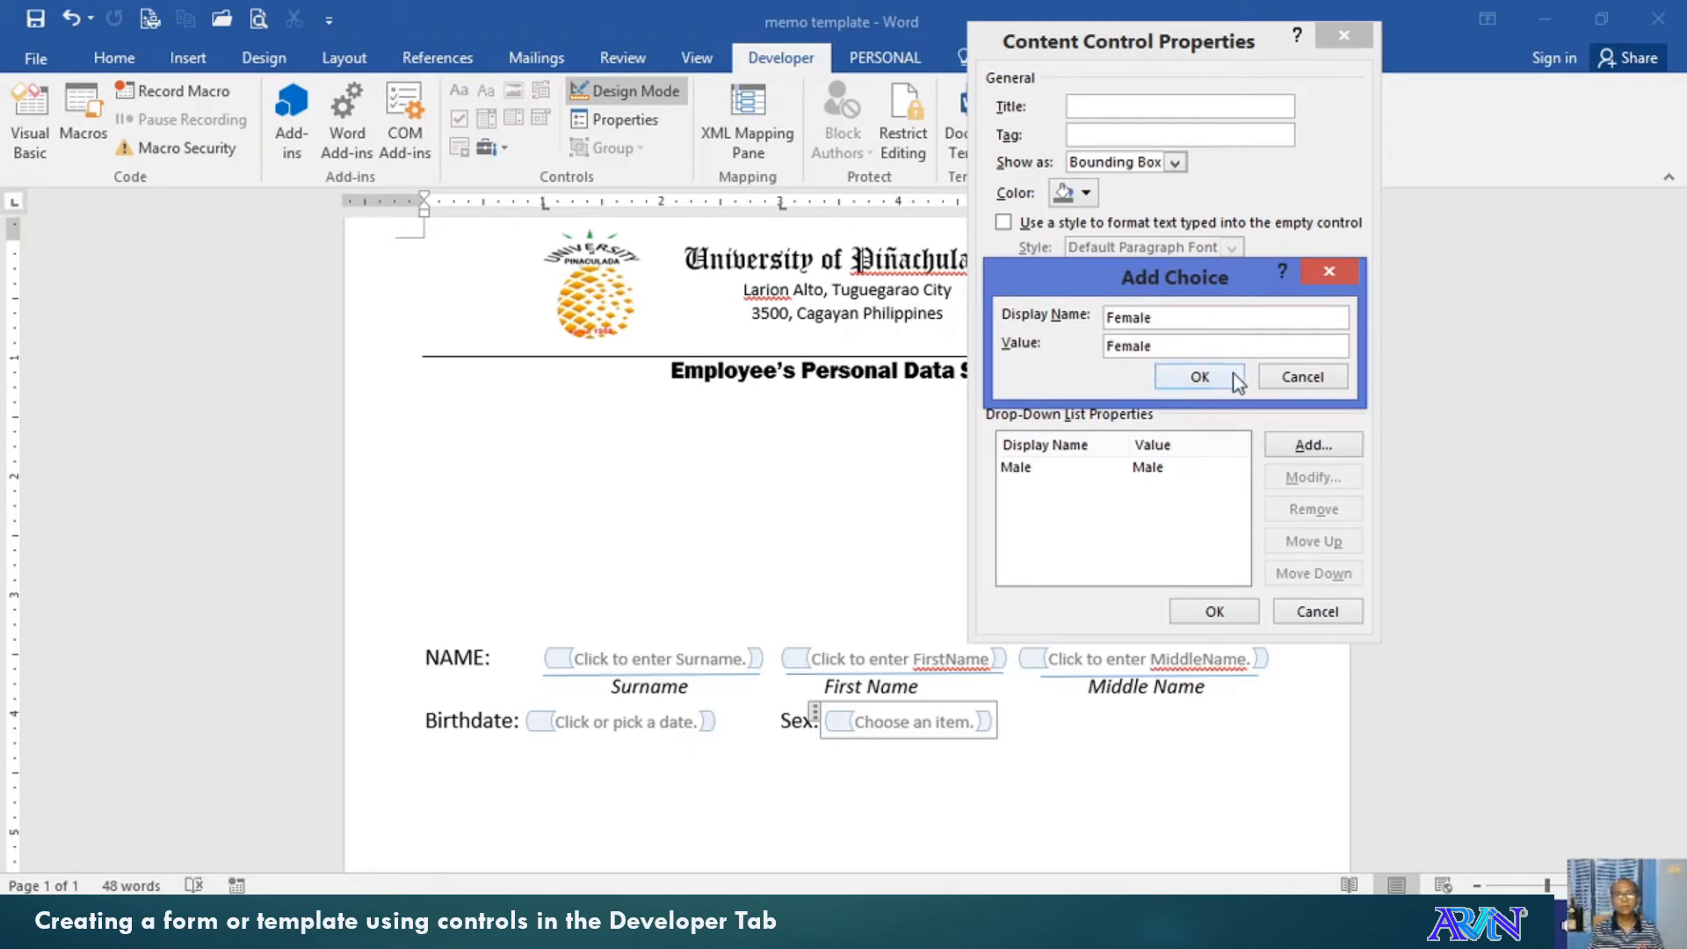
{"action": "left_click", "coordinate": [1205, 375]}
{"action": "left_click", "coordinate": [1230, 608]}
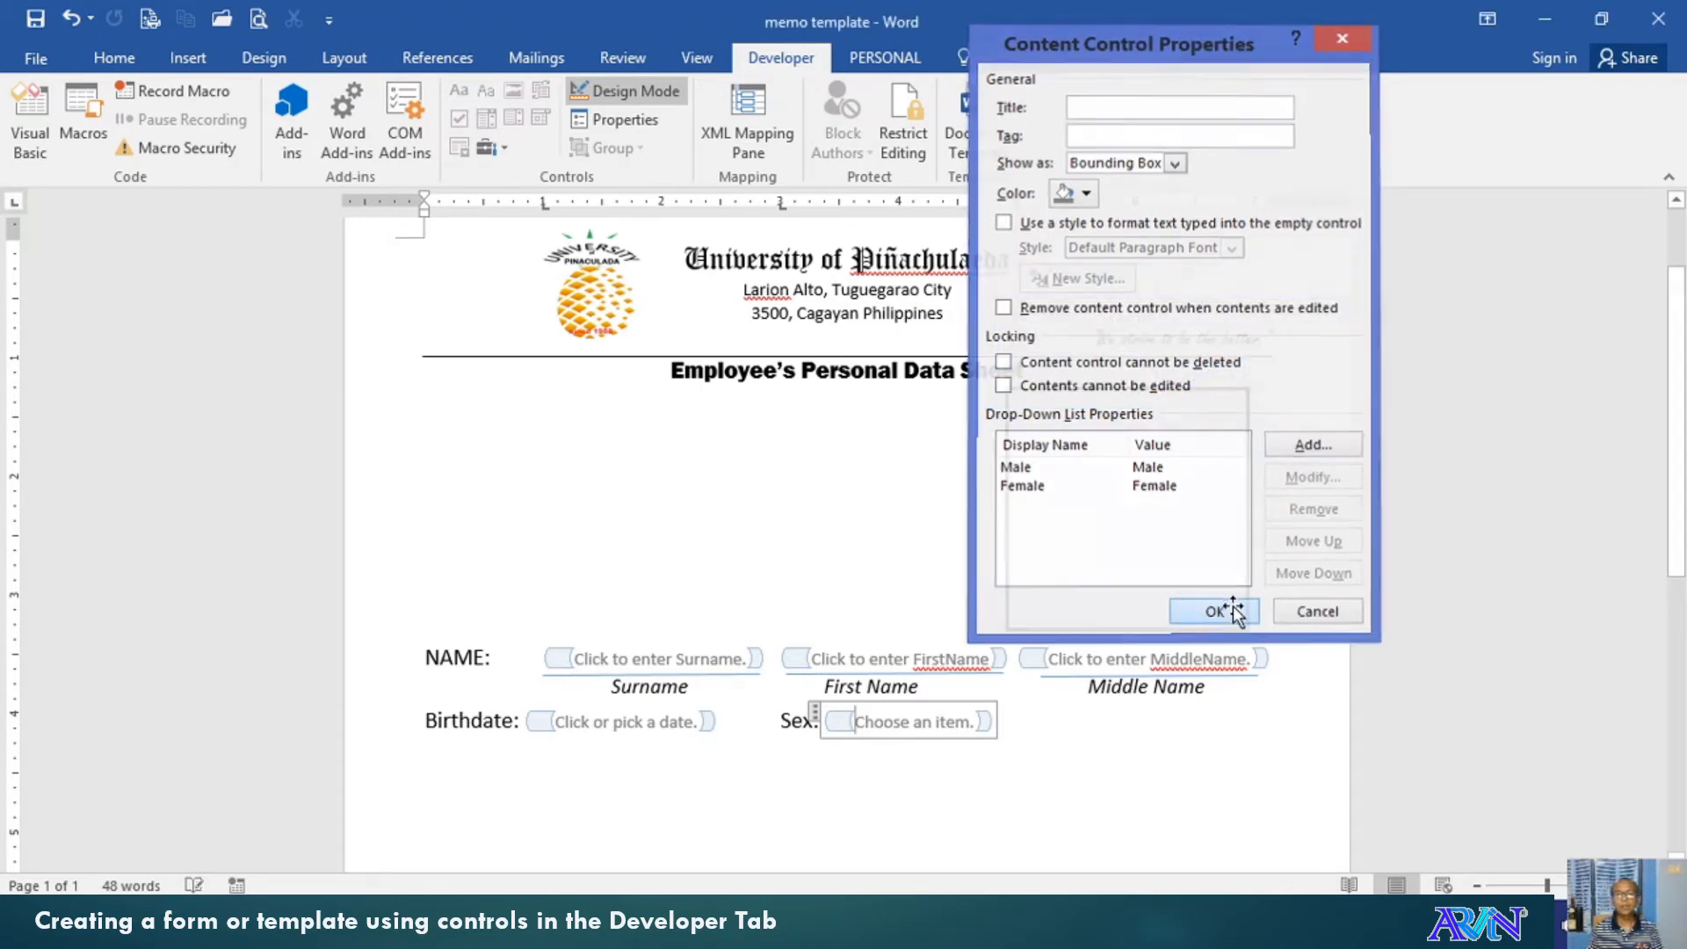
{"action": "left_click", "coordinate": [1024, 732]}
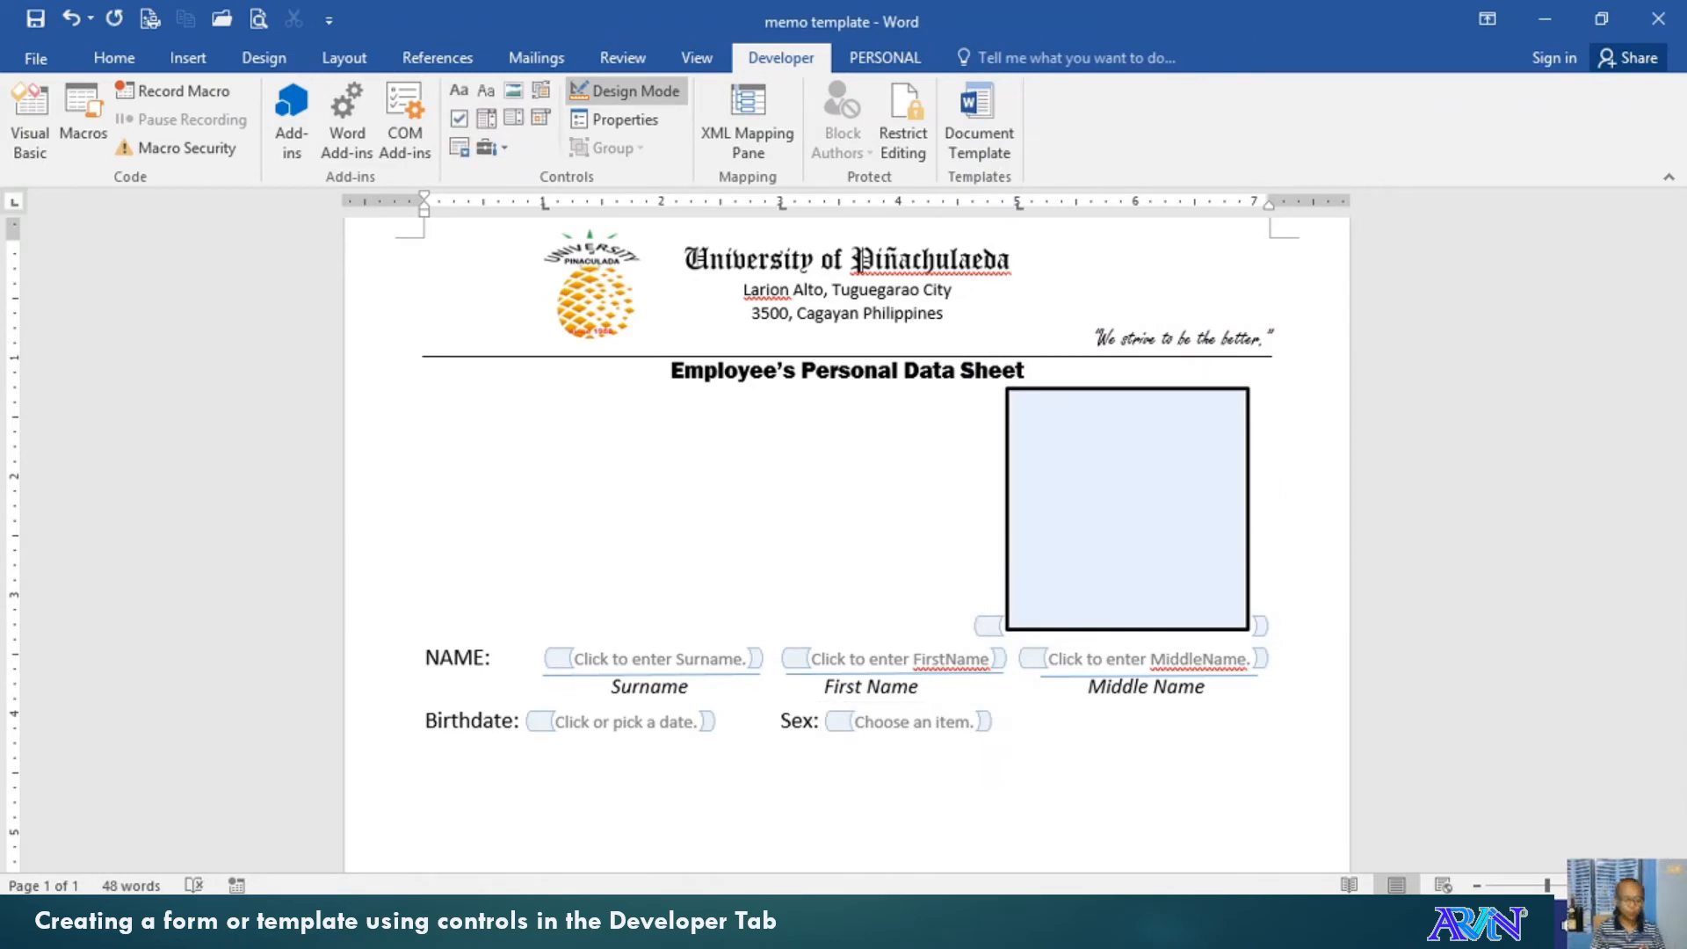
Type 'Civil Status:' after Sex and insert a drop-down list control beside it
{"action": "type", "text": "Civil"}
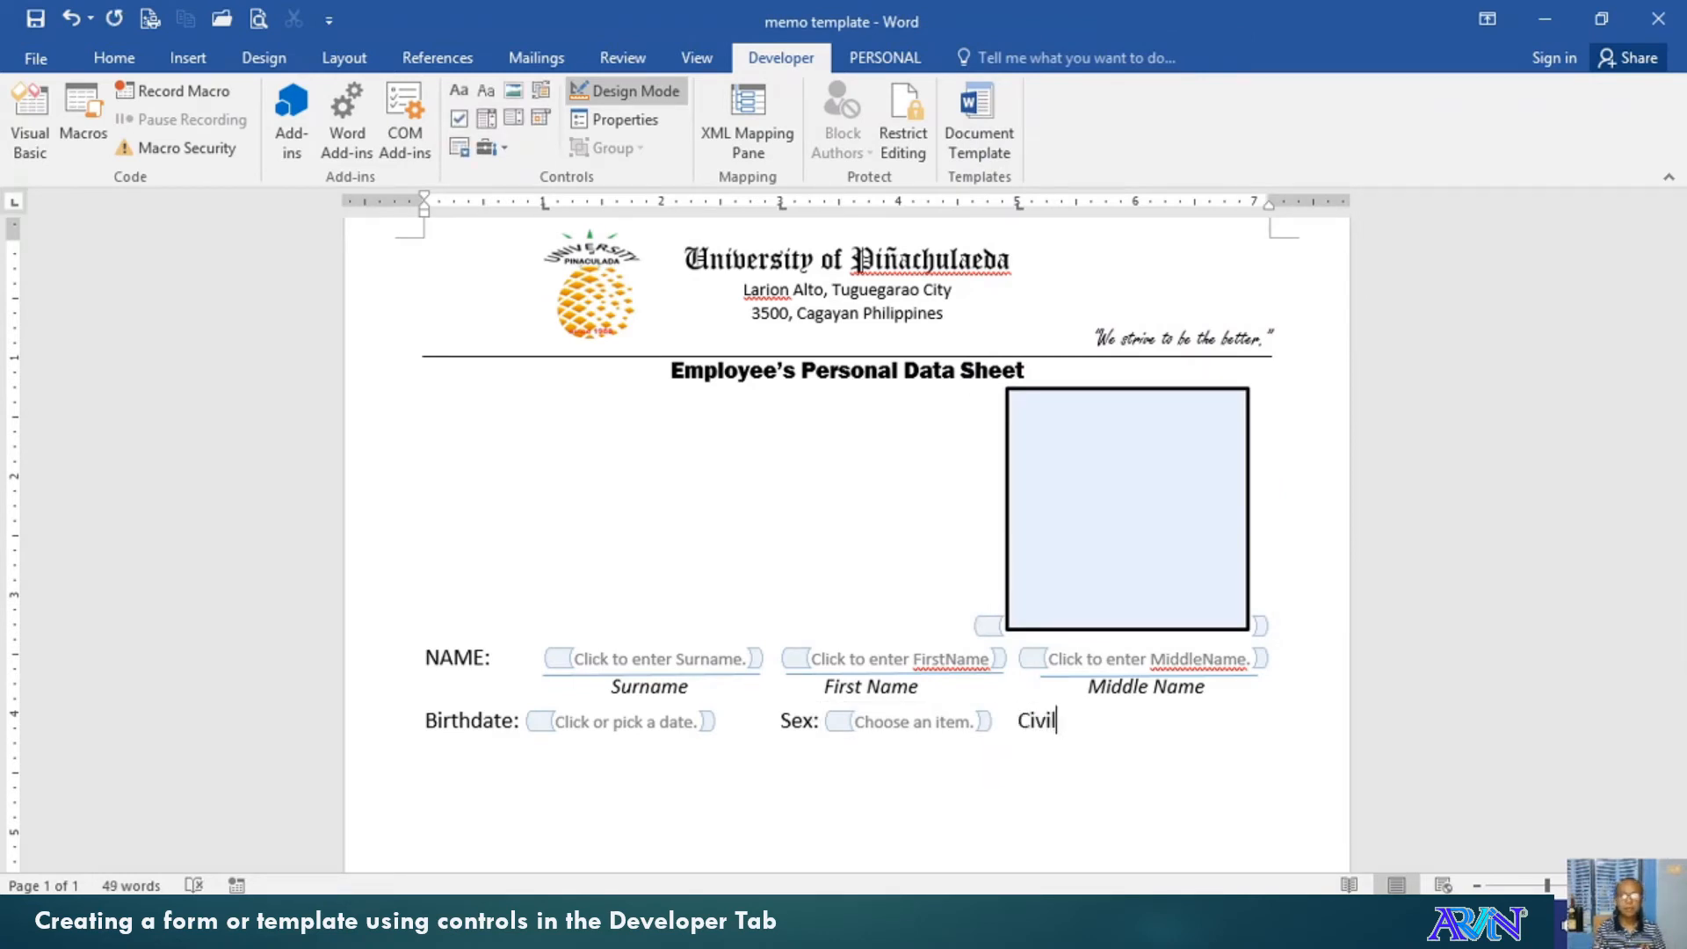
{"action": "type", "text": " Status:"}
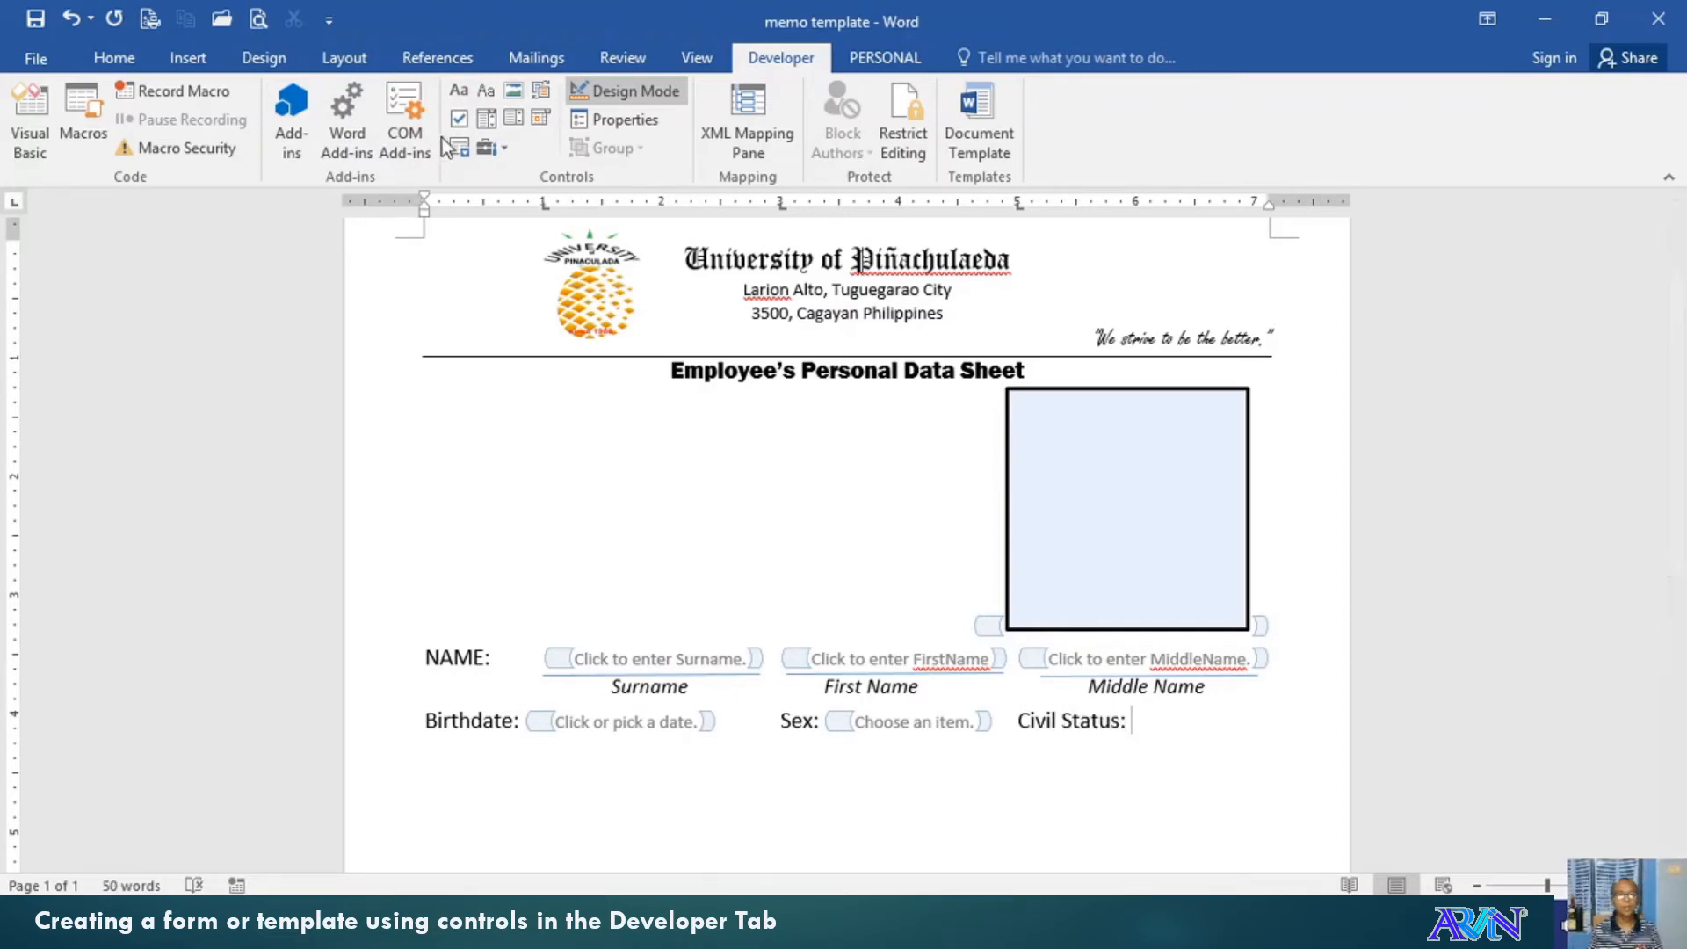
{"action": "left_click", "coordinate": [515, 130]}
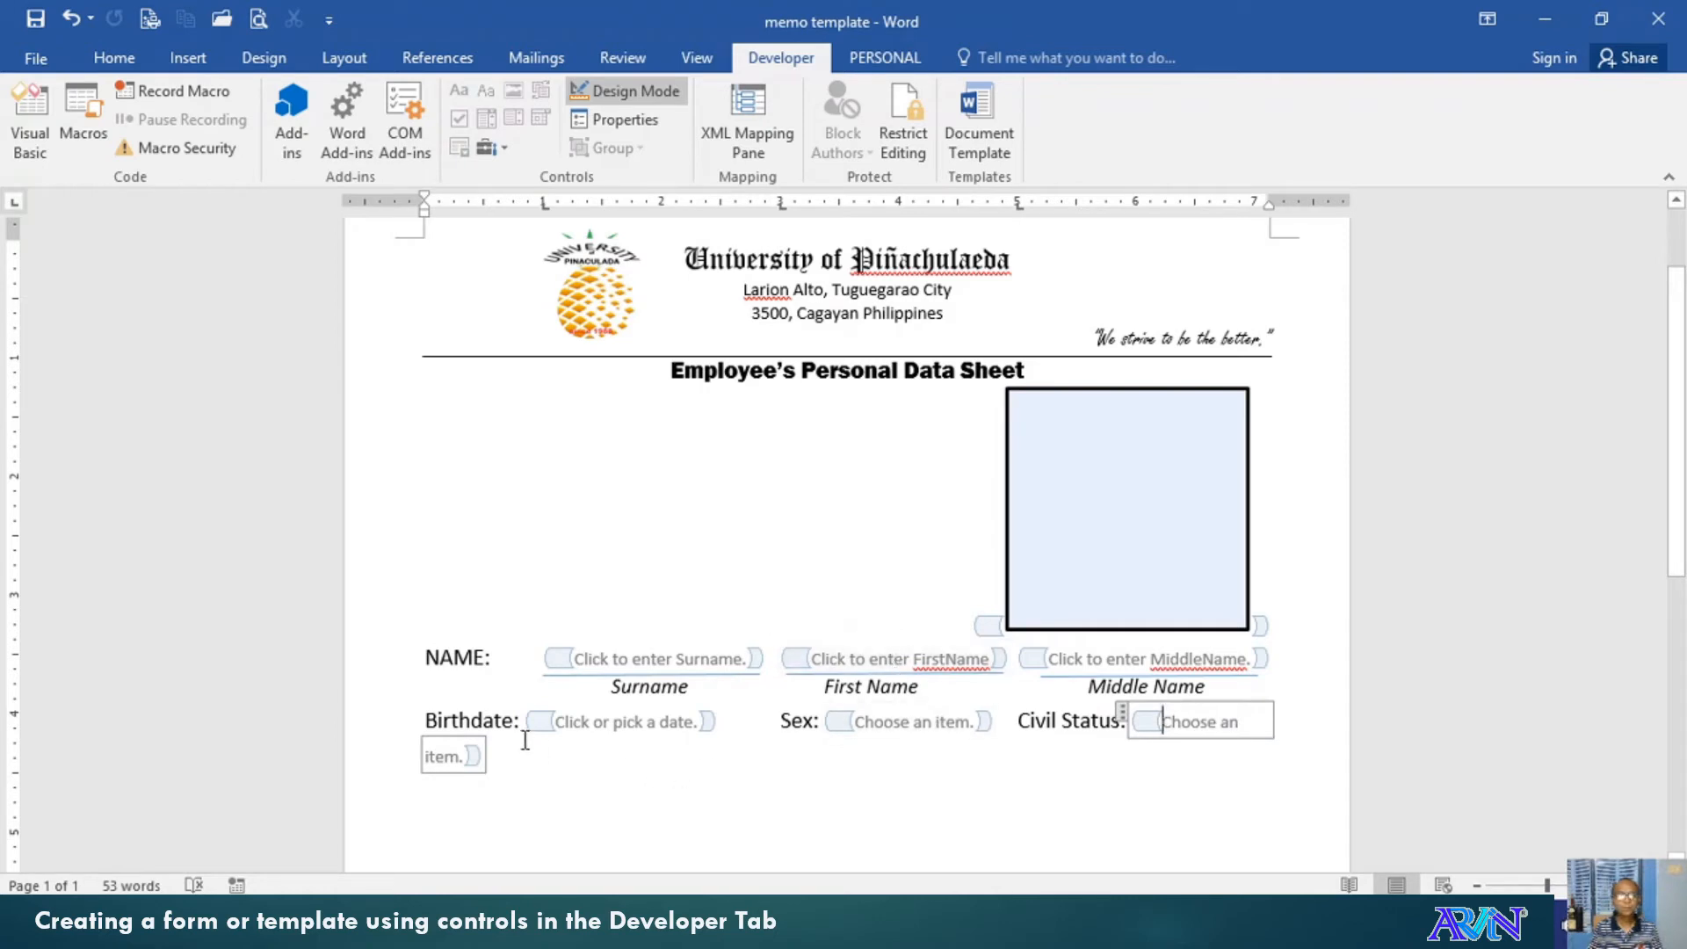
{"action": "left_click_drag", "start_coordinate": [429, 720], "coordinate": [516, 757]}
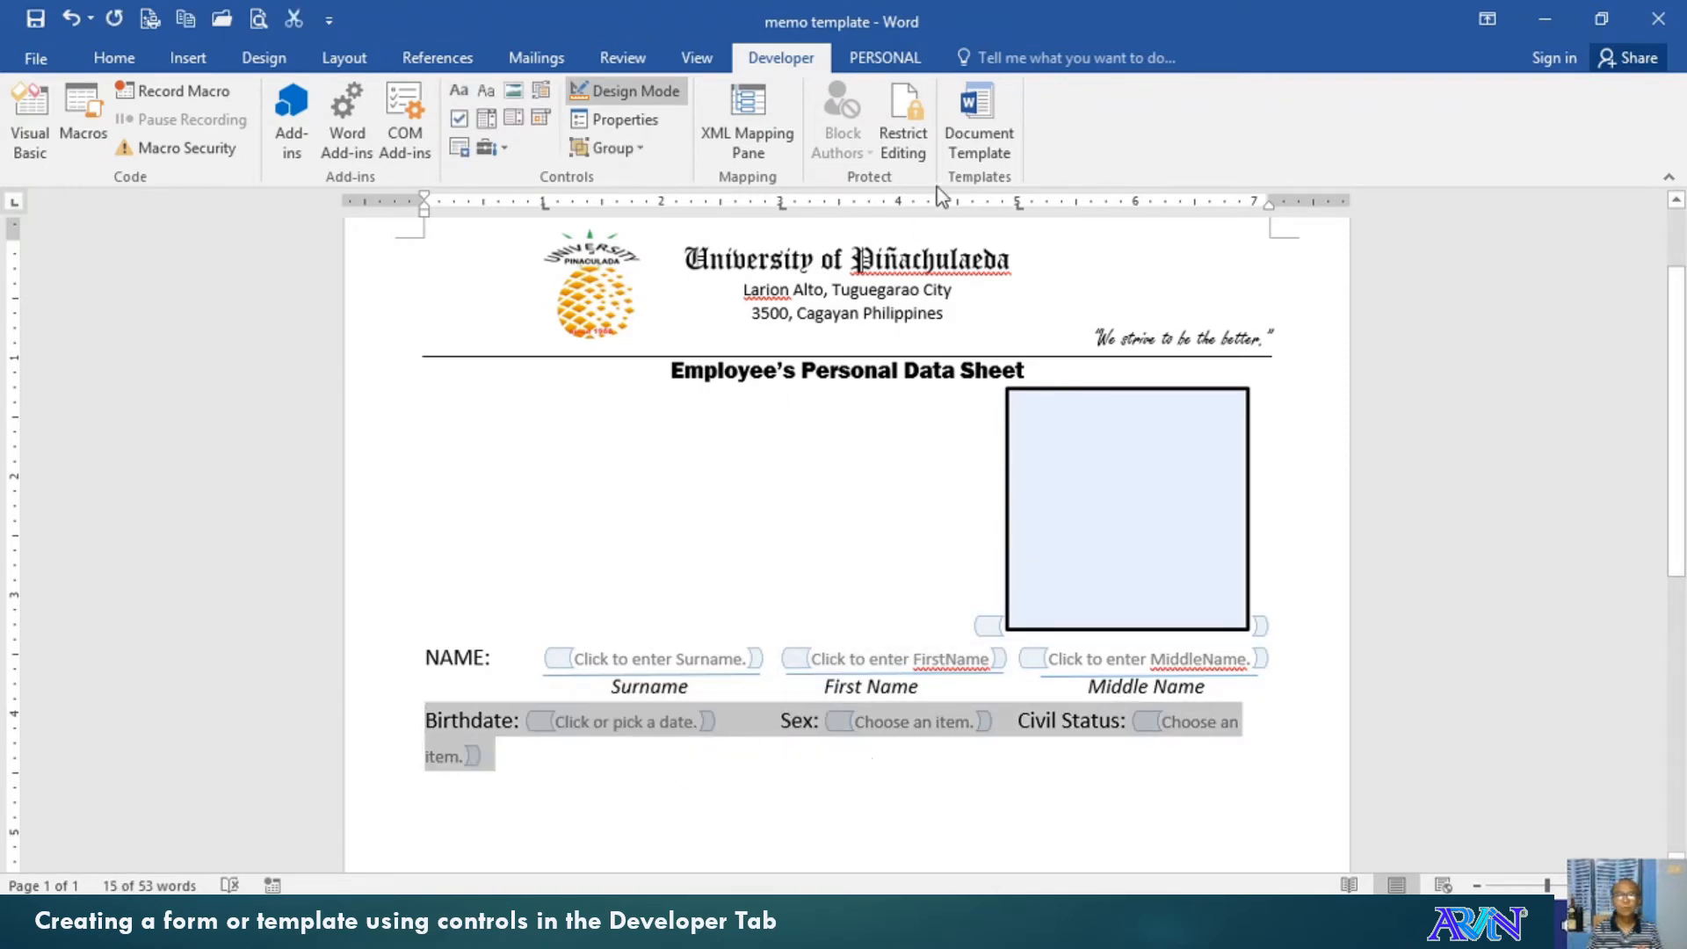
Drag the line's tab stops left and remove the leftover 5-inch tab stop so all fields fit one row
{"action": "left_click_drag", "start_coordinate": [1021, 209], "coordinate": [959, 209]}
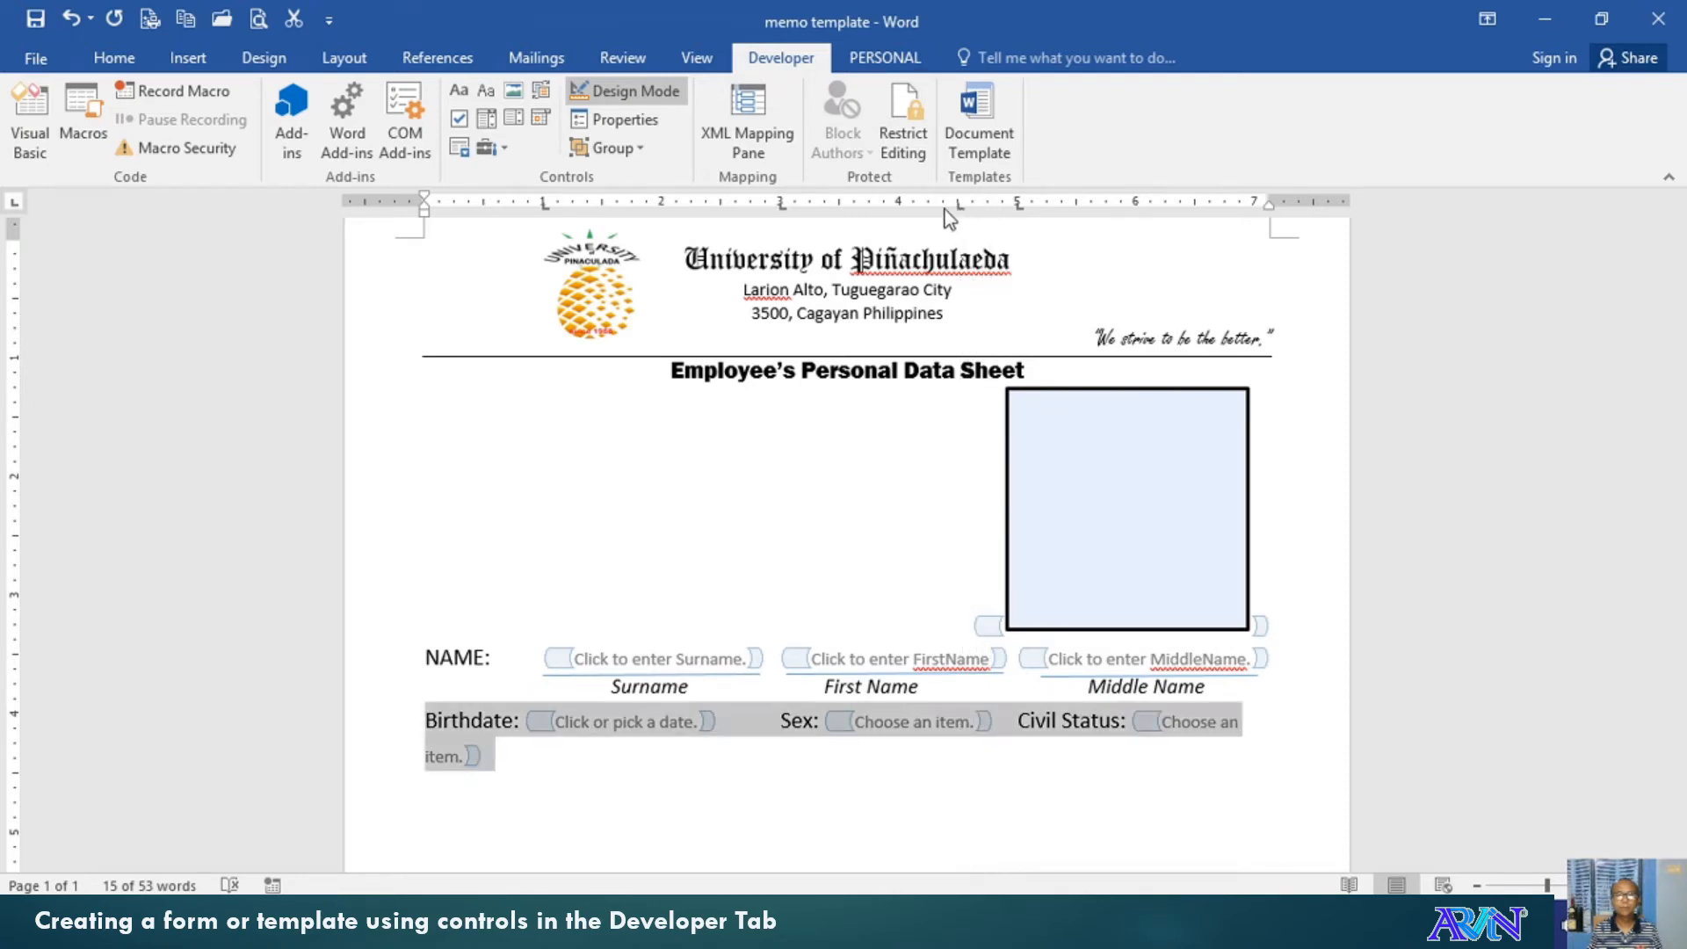
{"action": "left_click_drag", "start_coordinate": [779, 208], "coordinate": [737, 205]}
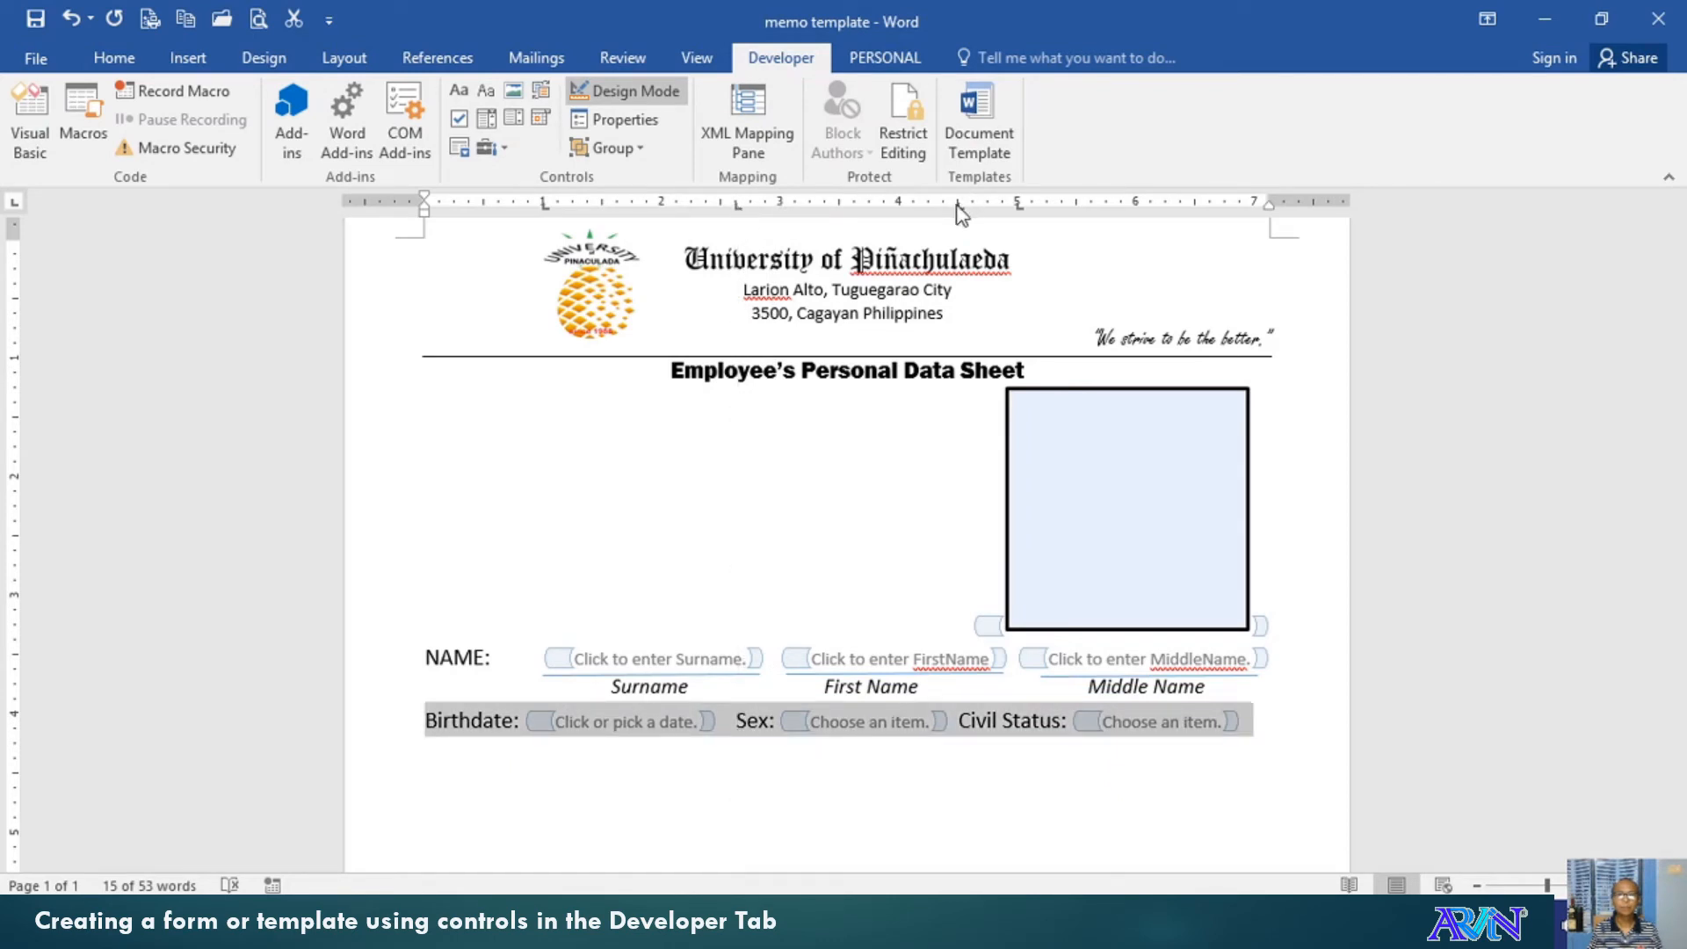
{"action": "left_click_drag", "start_coordinate": [1020, 208], "coordinate": [1022, 308]}
{"action": "left_click_drag", "start_coordinate": [1018, 207], "coordinate": [1008, 302]}
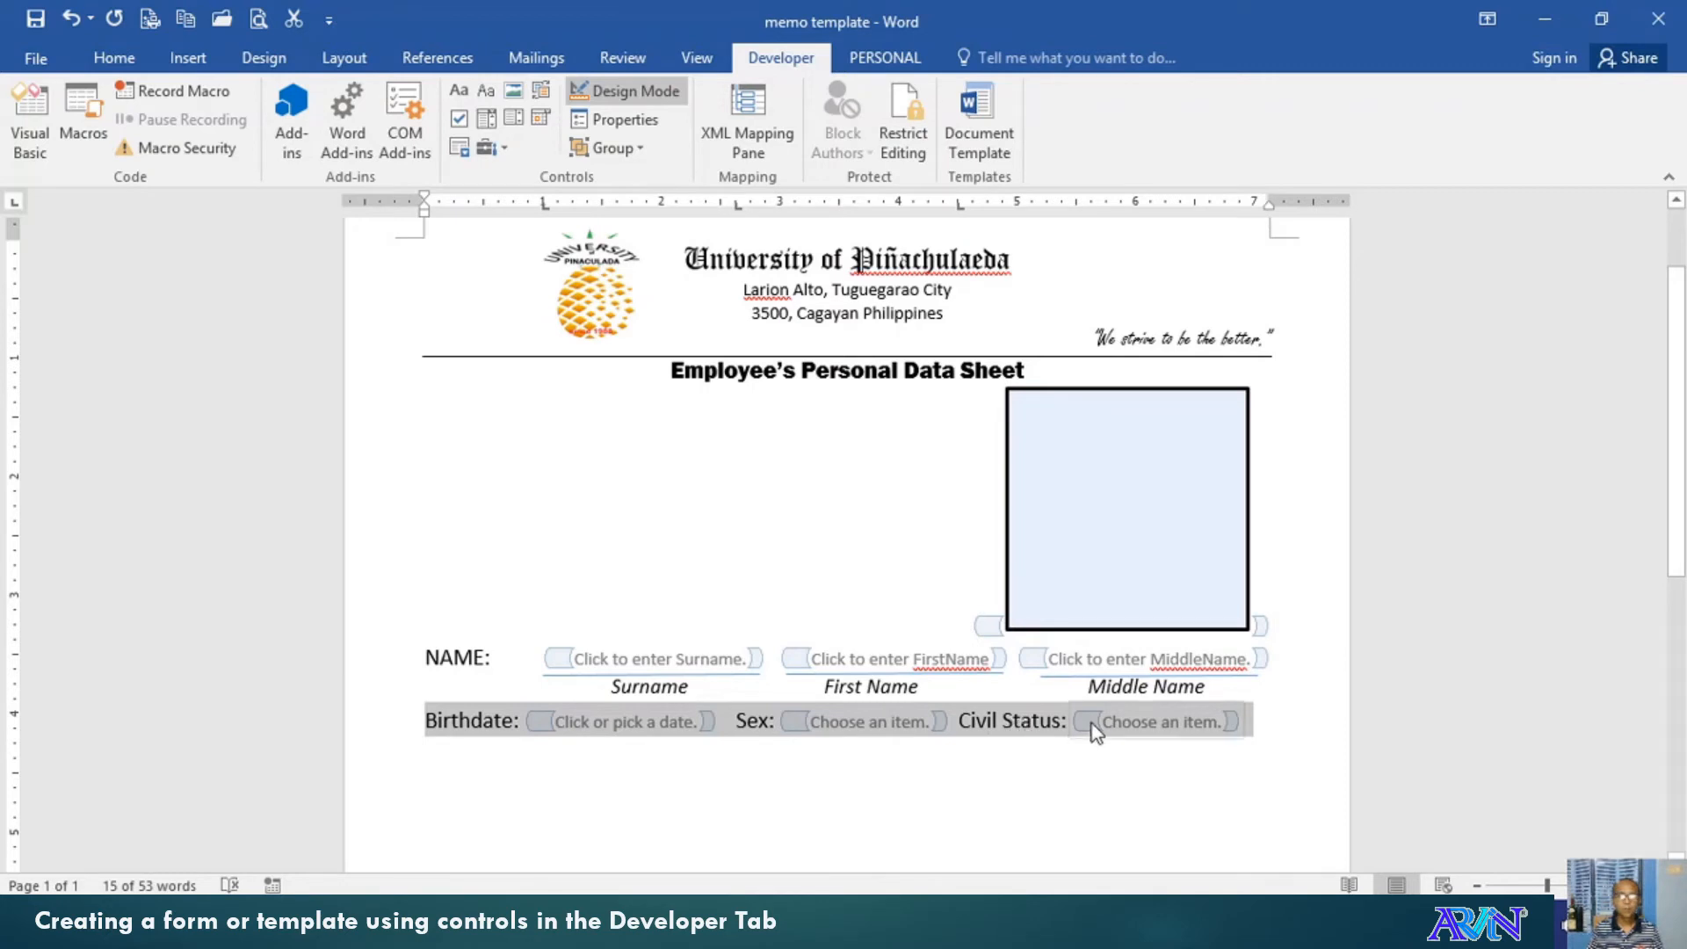
{"action": "left_click", "coordinate": [1131, 720]}
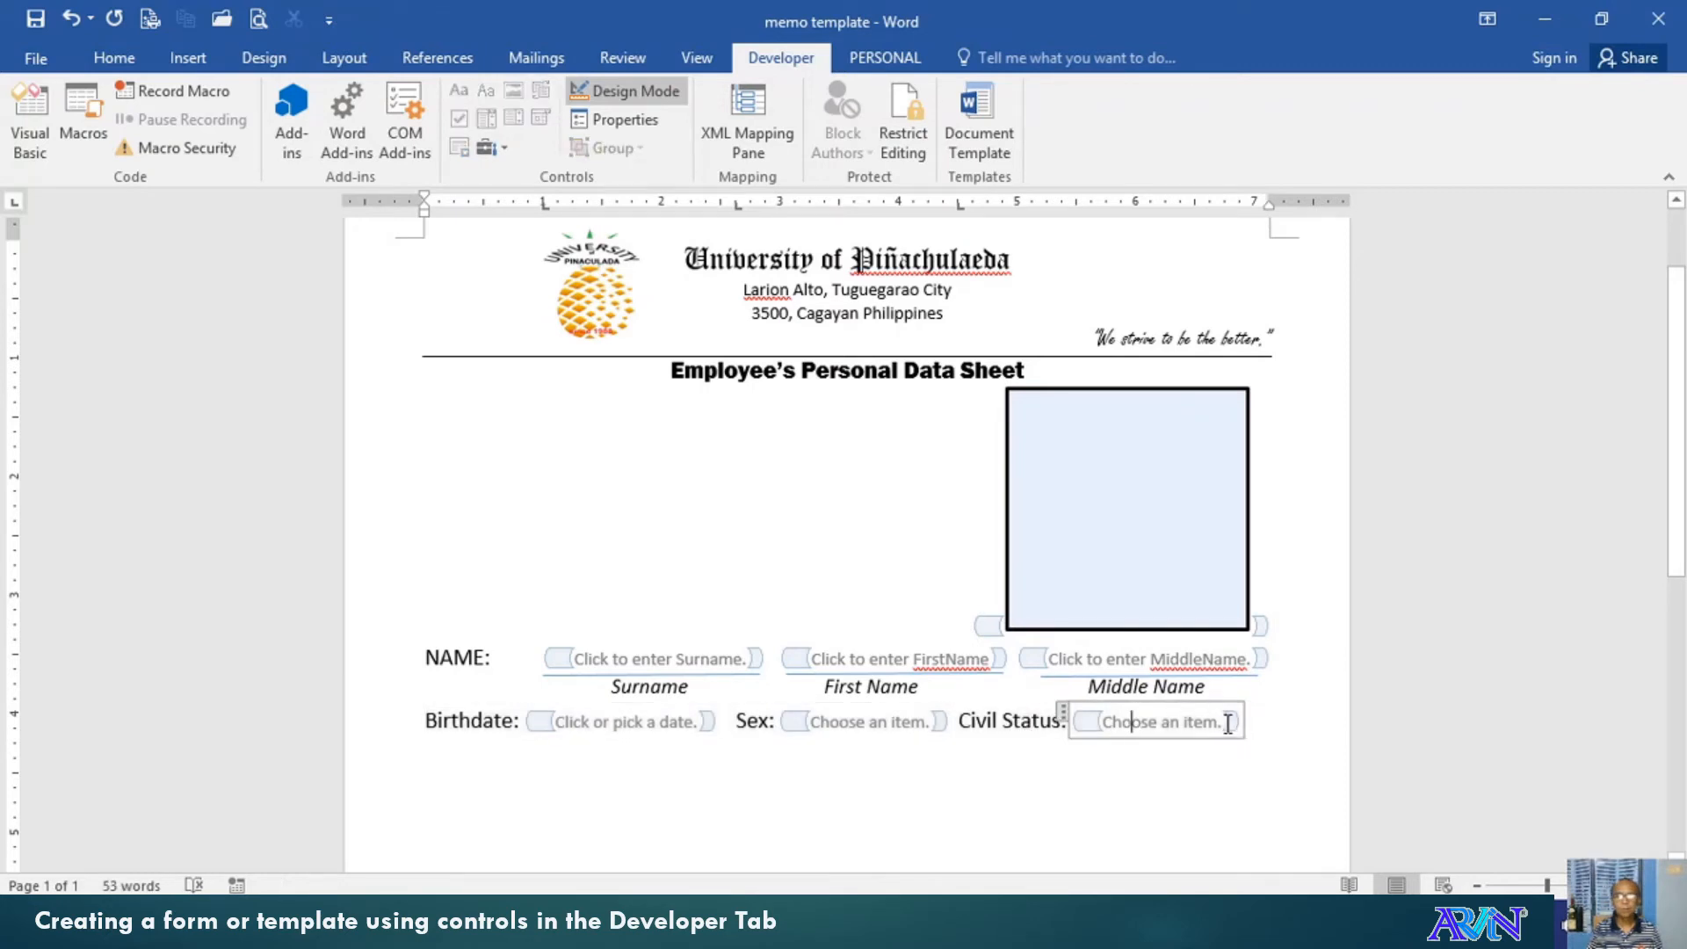
In the Civil Status drop-down properties, replace 'Choose an item.' with Married
{"action": "left_click", "coordinate": [599, 124]}
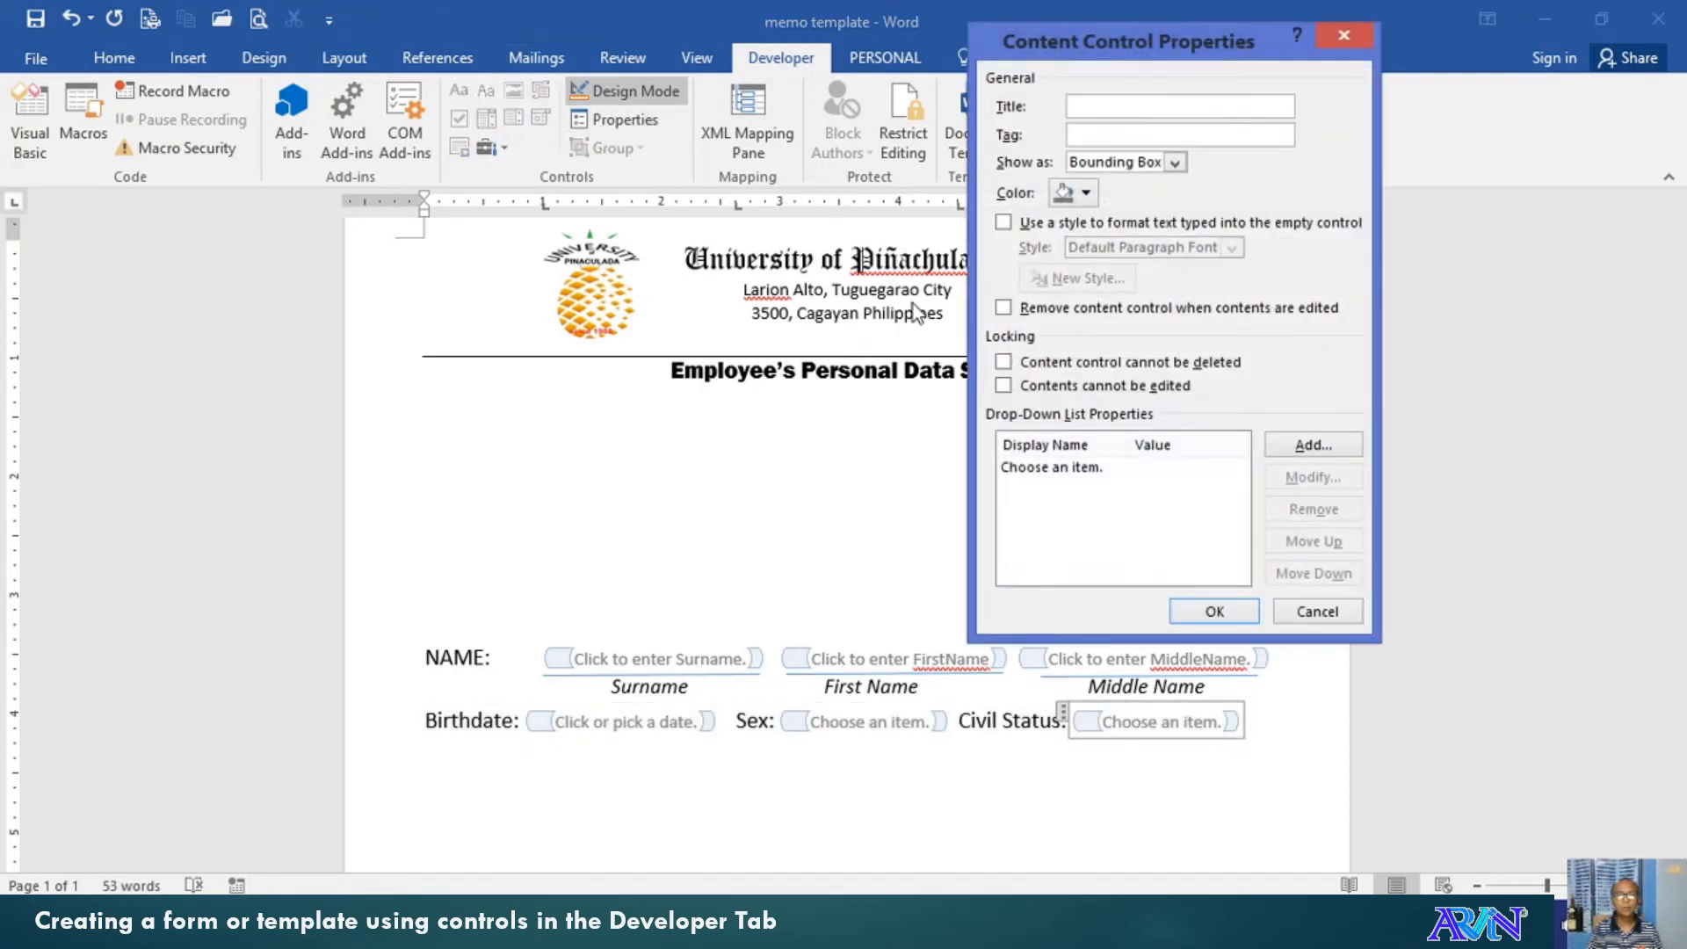
{"action": "left_click", "coordinate": [1011, 468]}
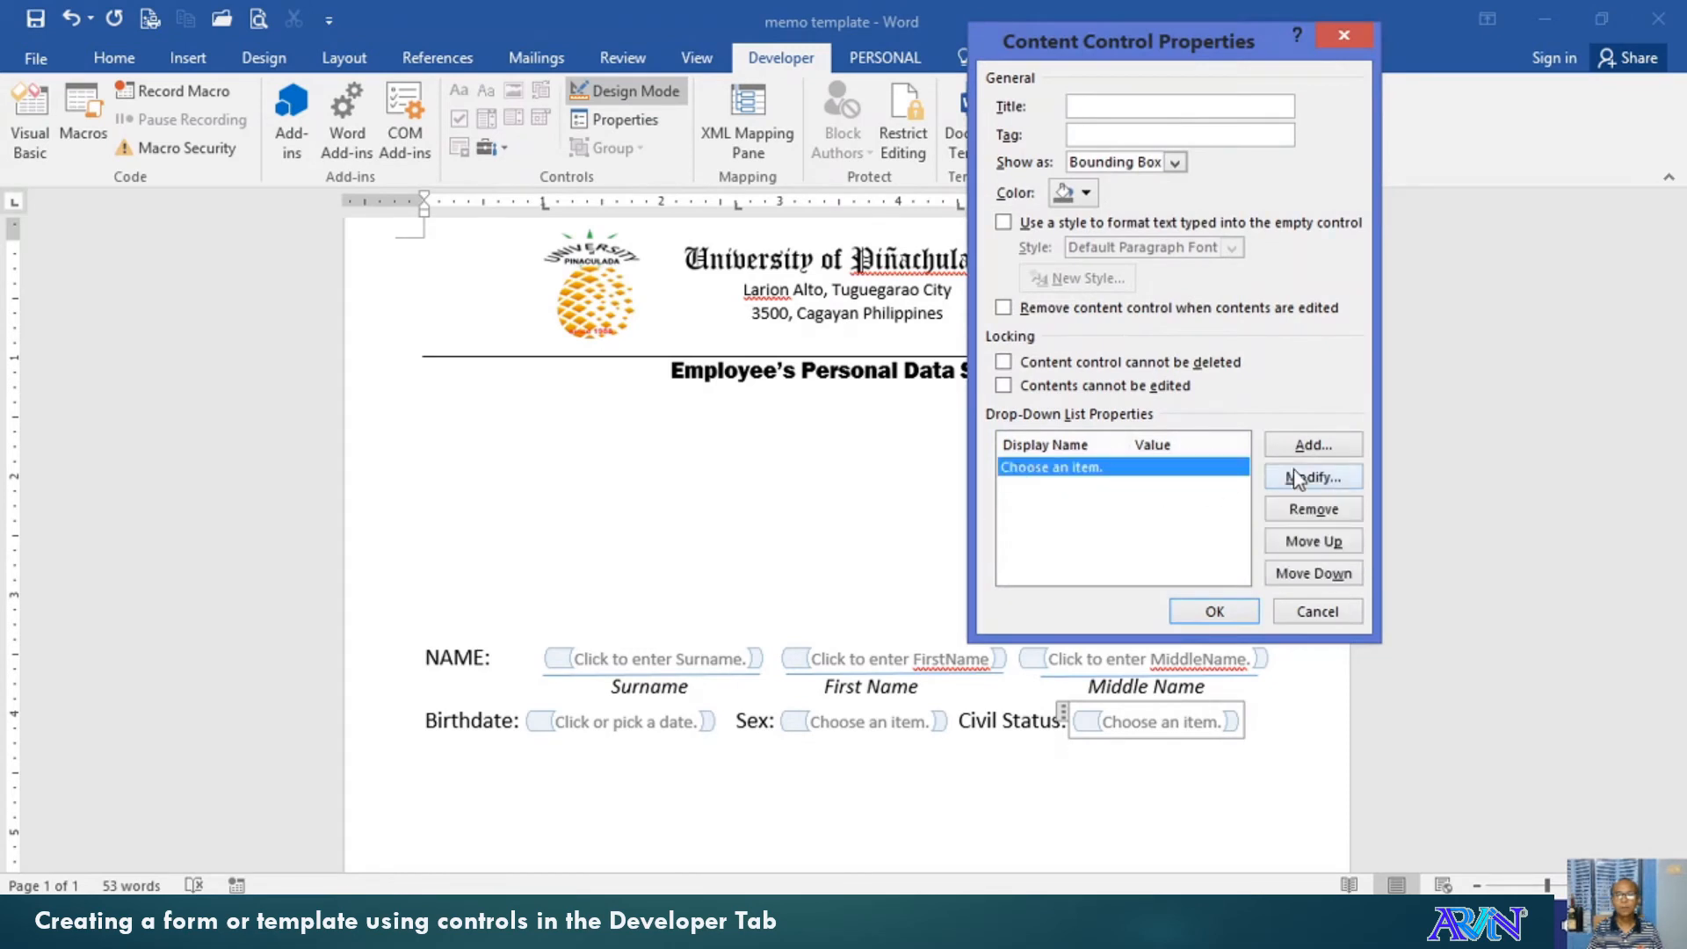
{"action": "left_click", "coordinate": [1312, 517]}
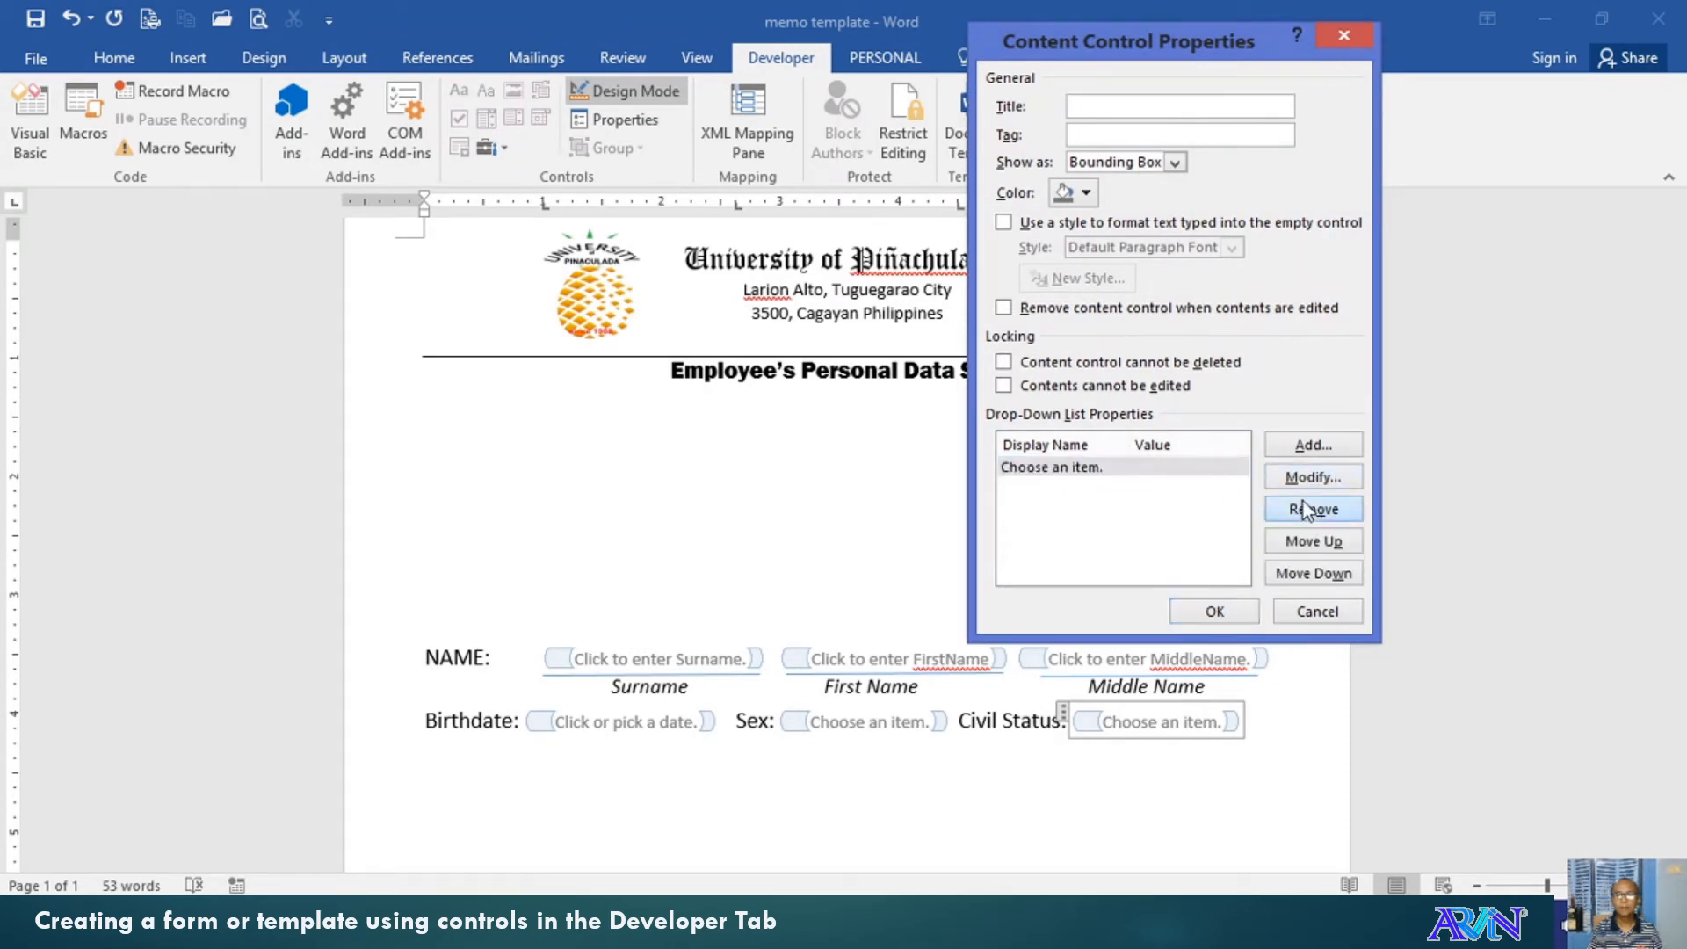
{"action": "left_click", "coordinate": [1304, 448]}
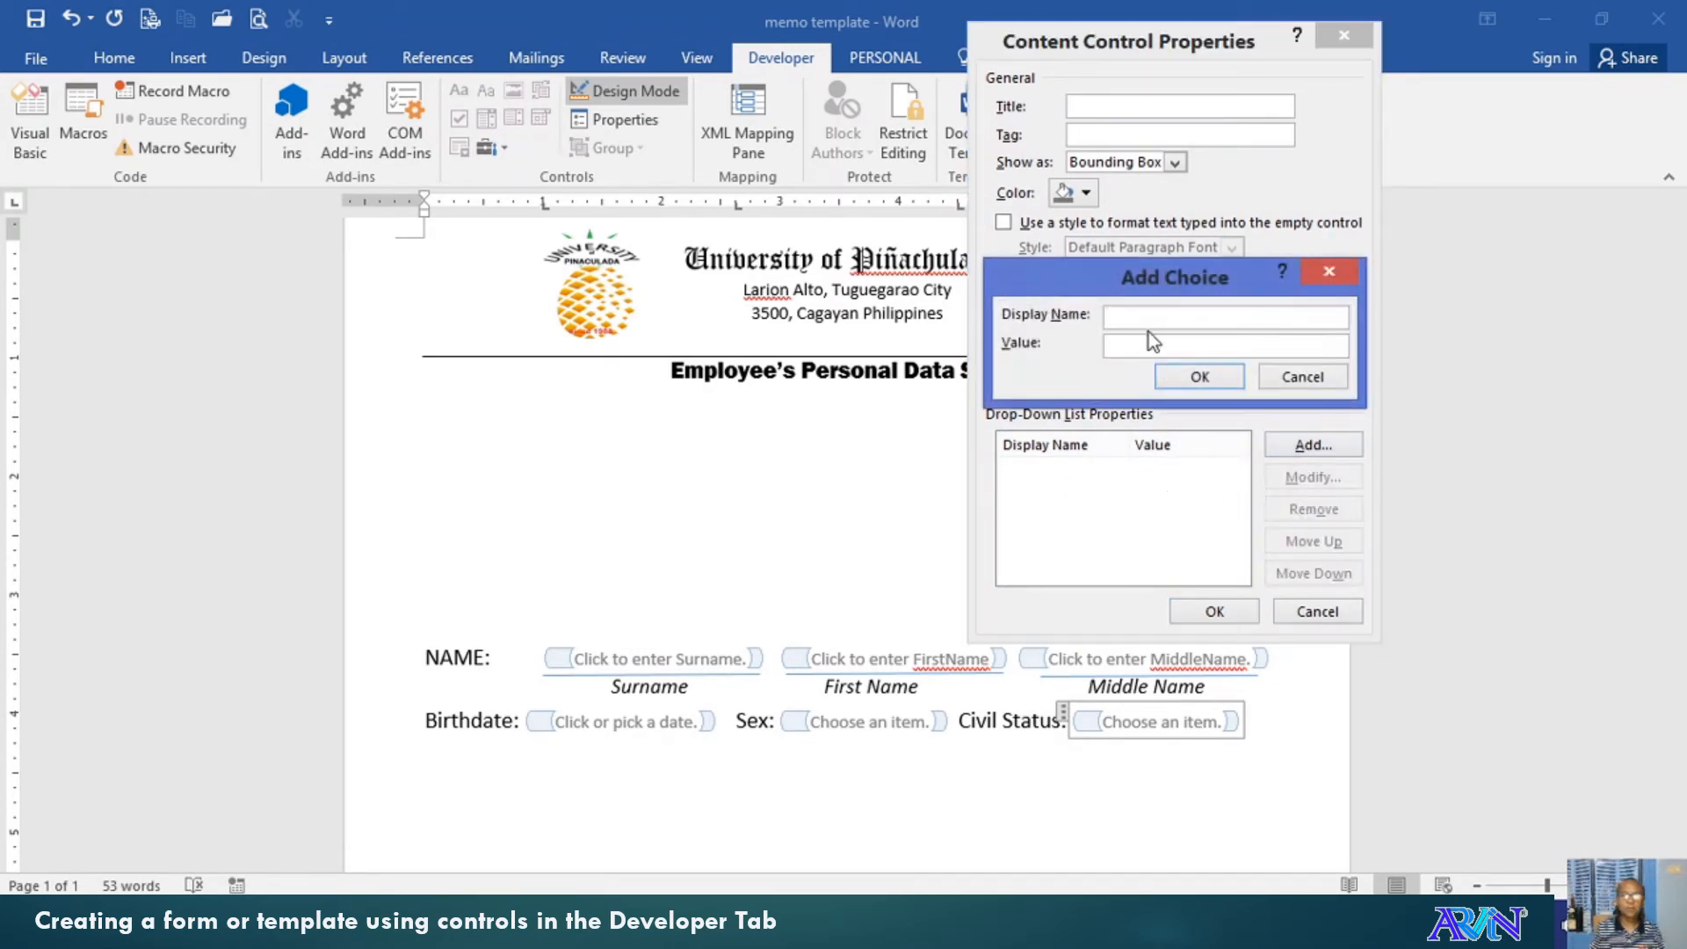
{"action": "type", "text": "Married"}
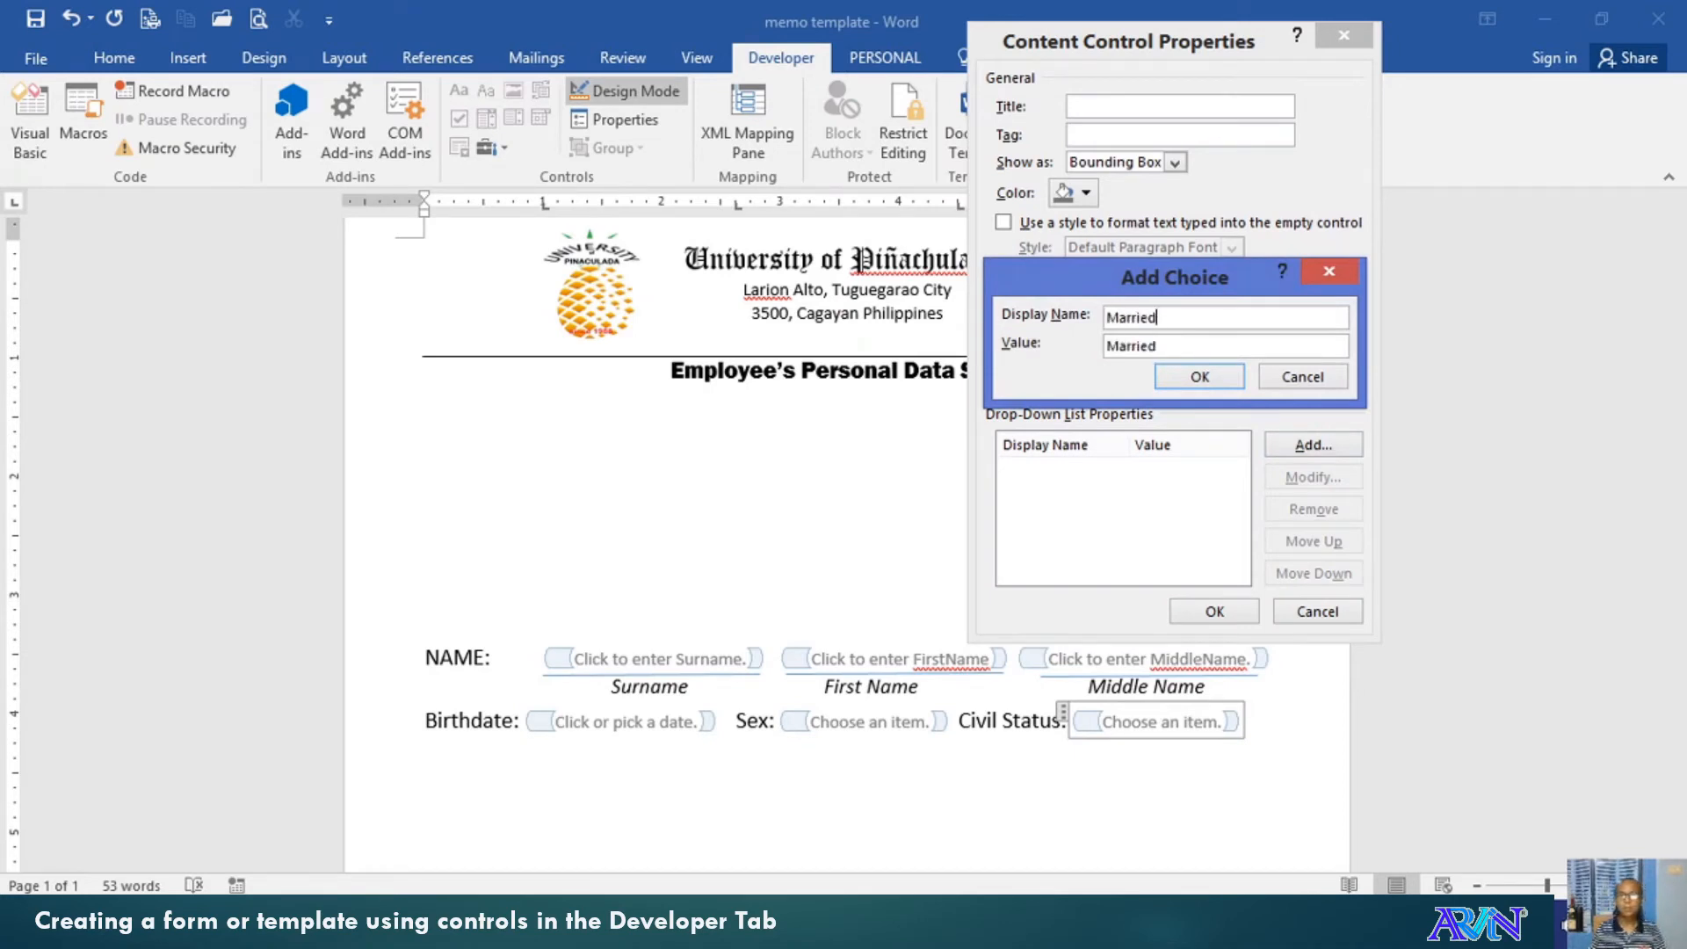
{"action": "left_click", "coordinate": [1165, 378]}
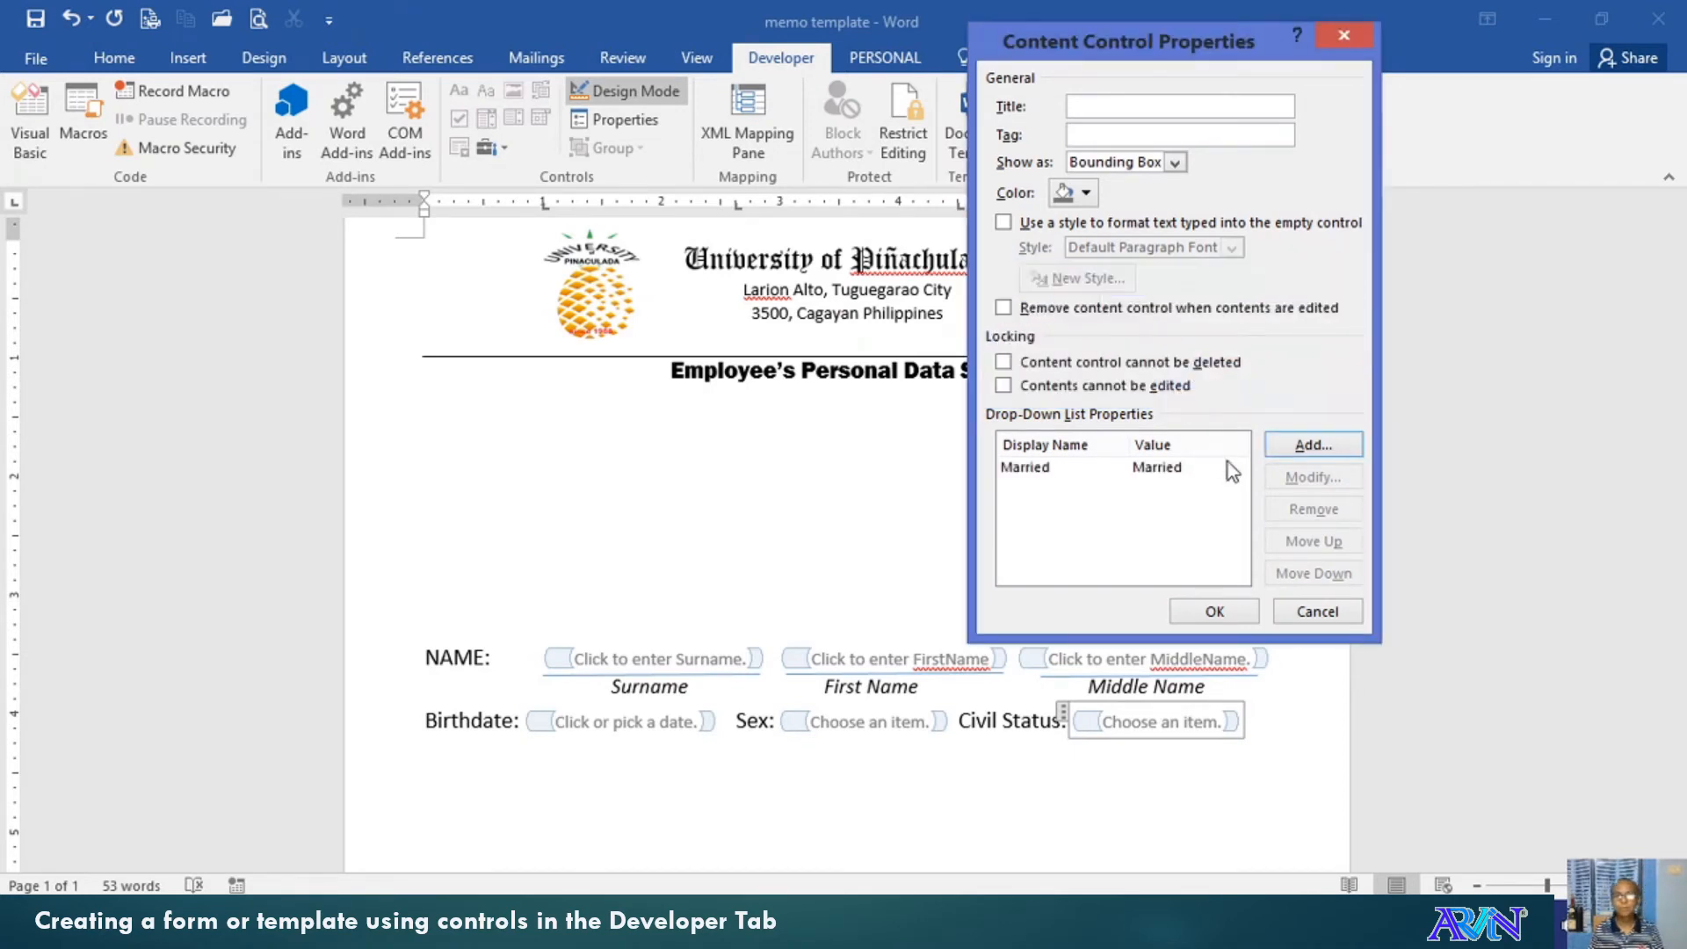
Add Single and Widow/er as further Civil Status choices and confirm the list
{"action": "left_click", "coordinate": [1276, 450]}
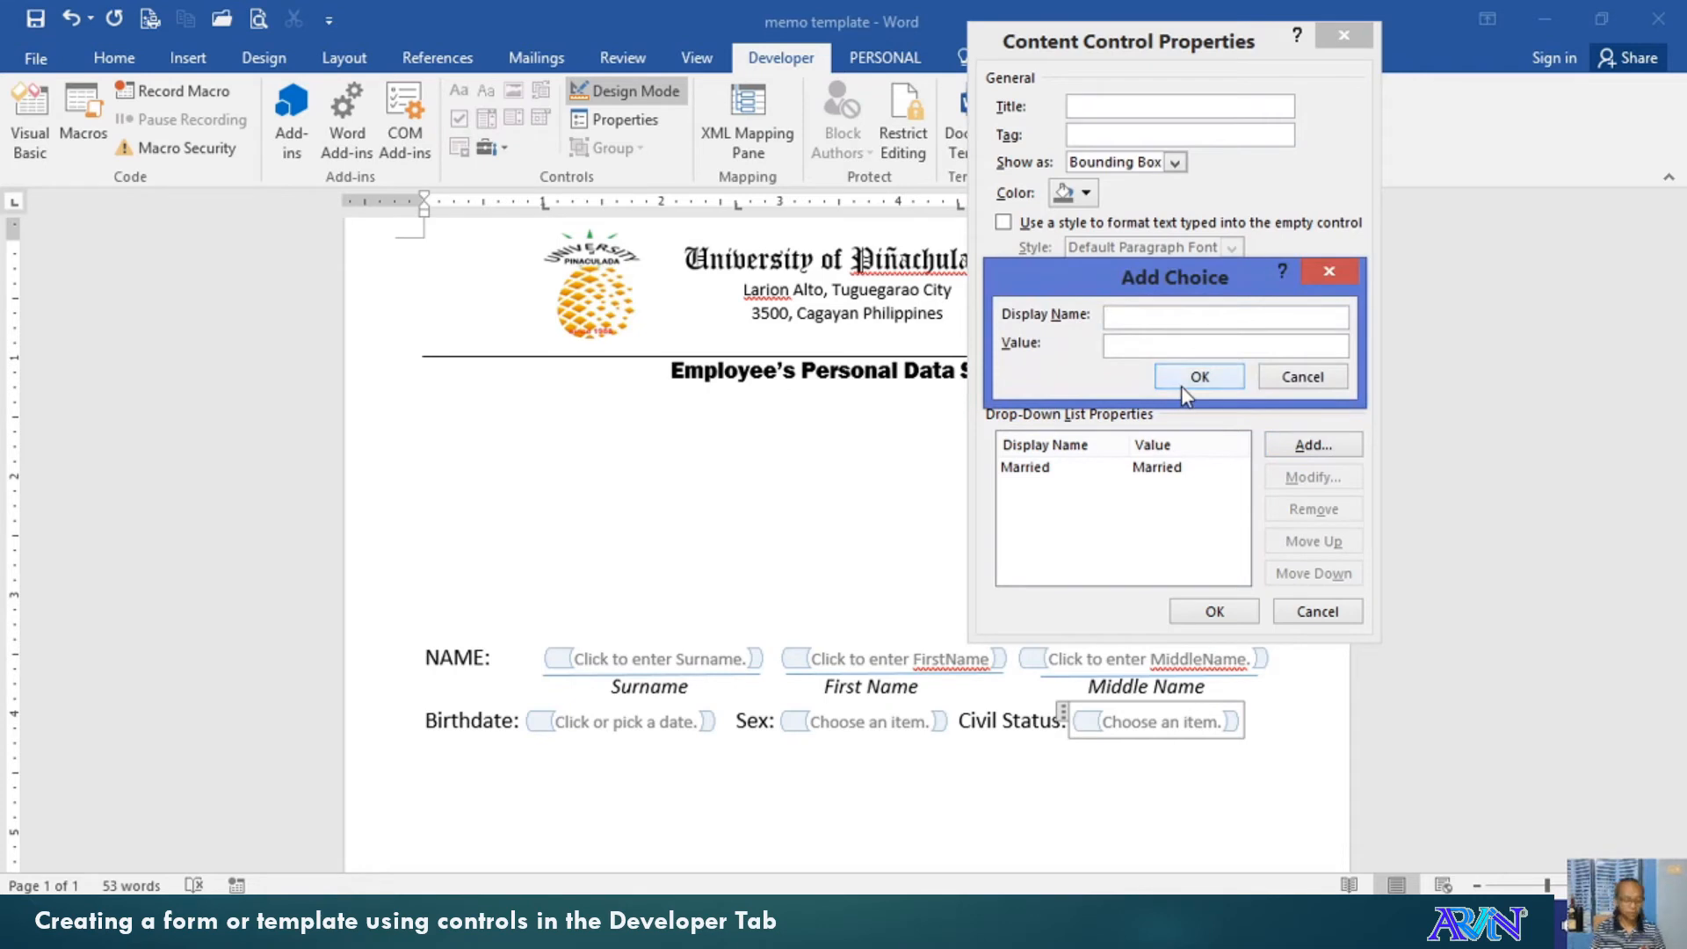
{"action": "type", "text": "Single"}
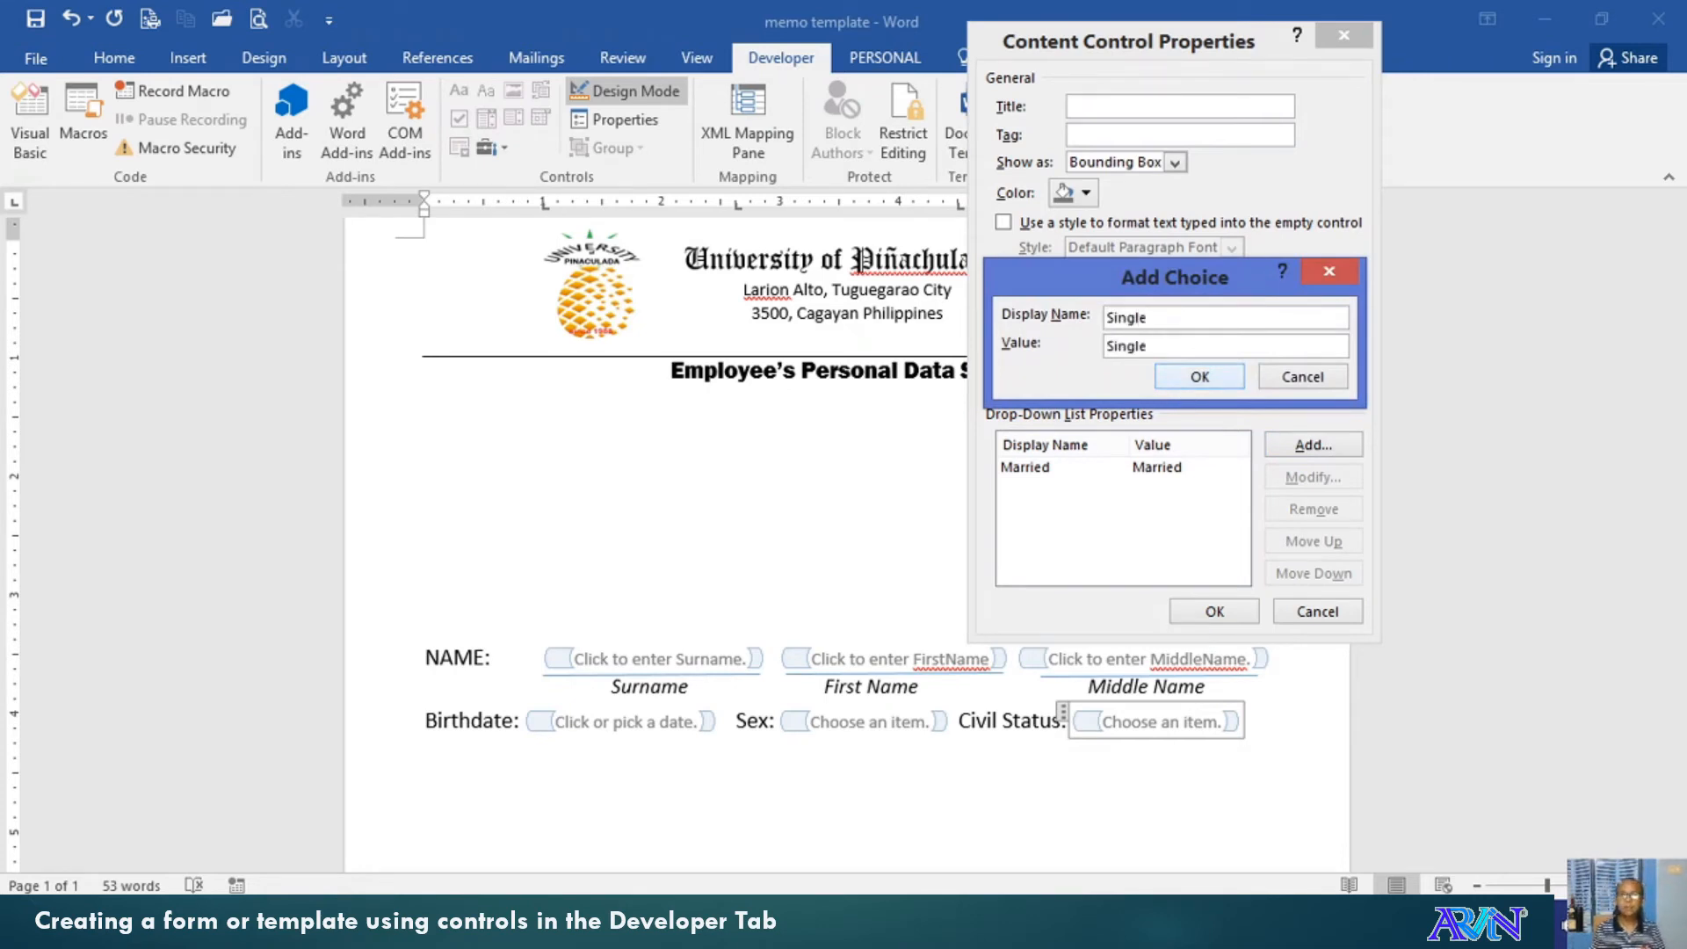
{"action": "left_click", "coordinate": [1201, 376]}
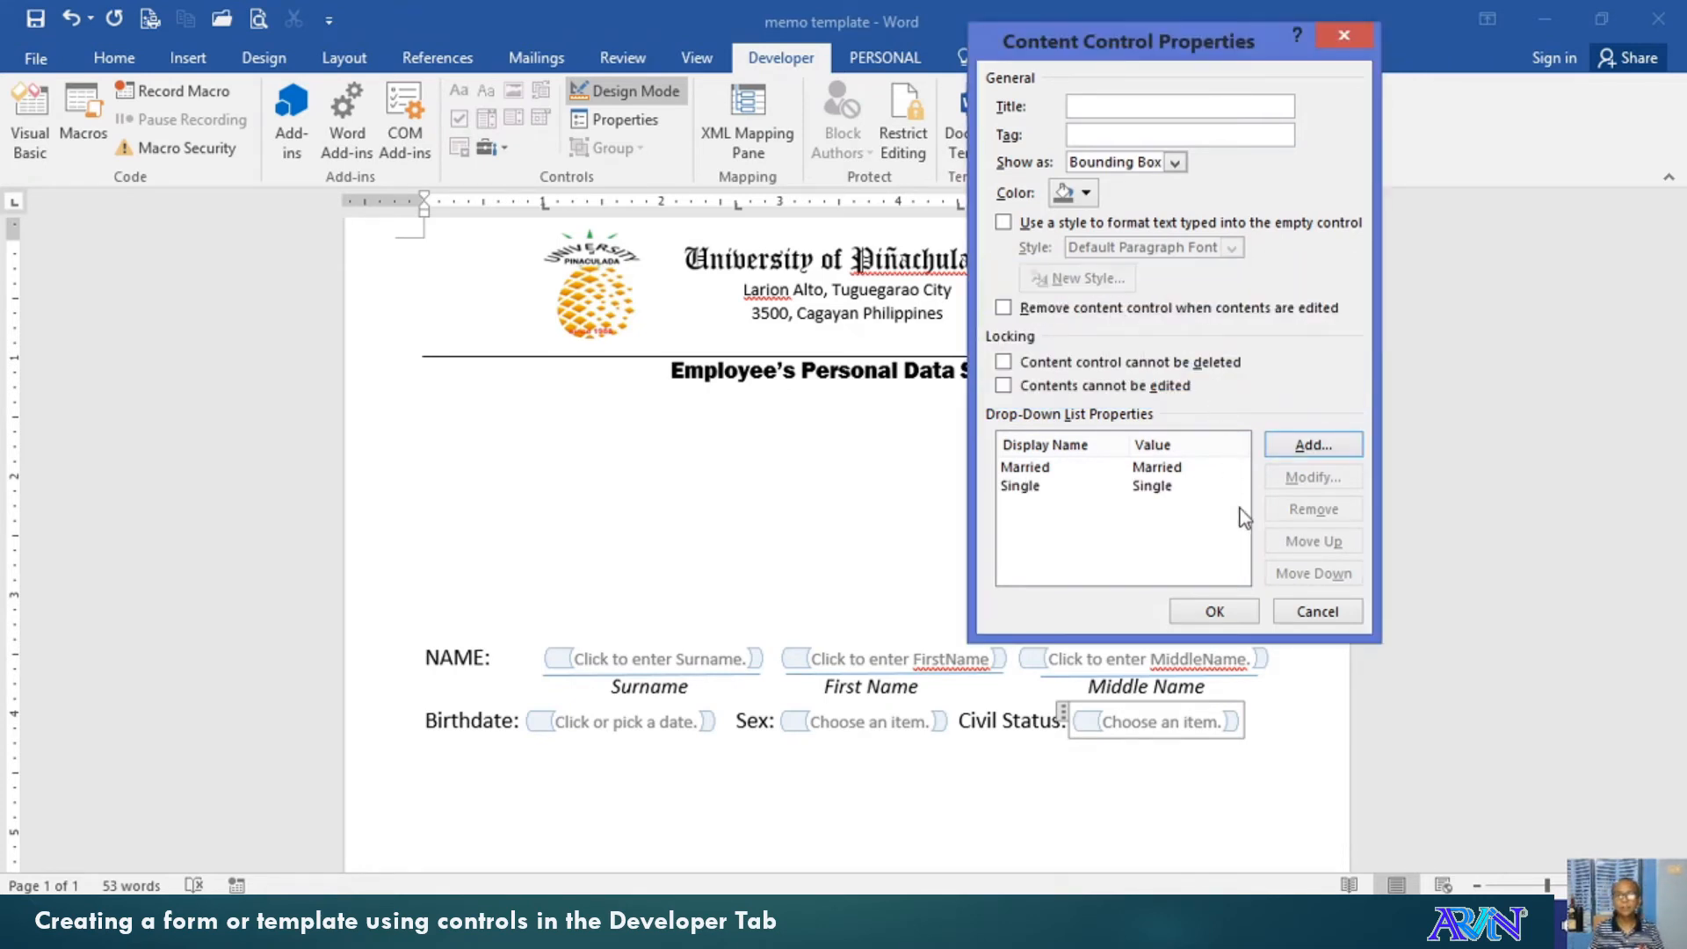
{"action": "left_click", "coordinate": [1278, 445]}
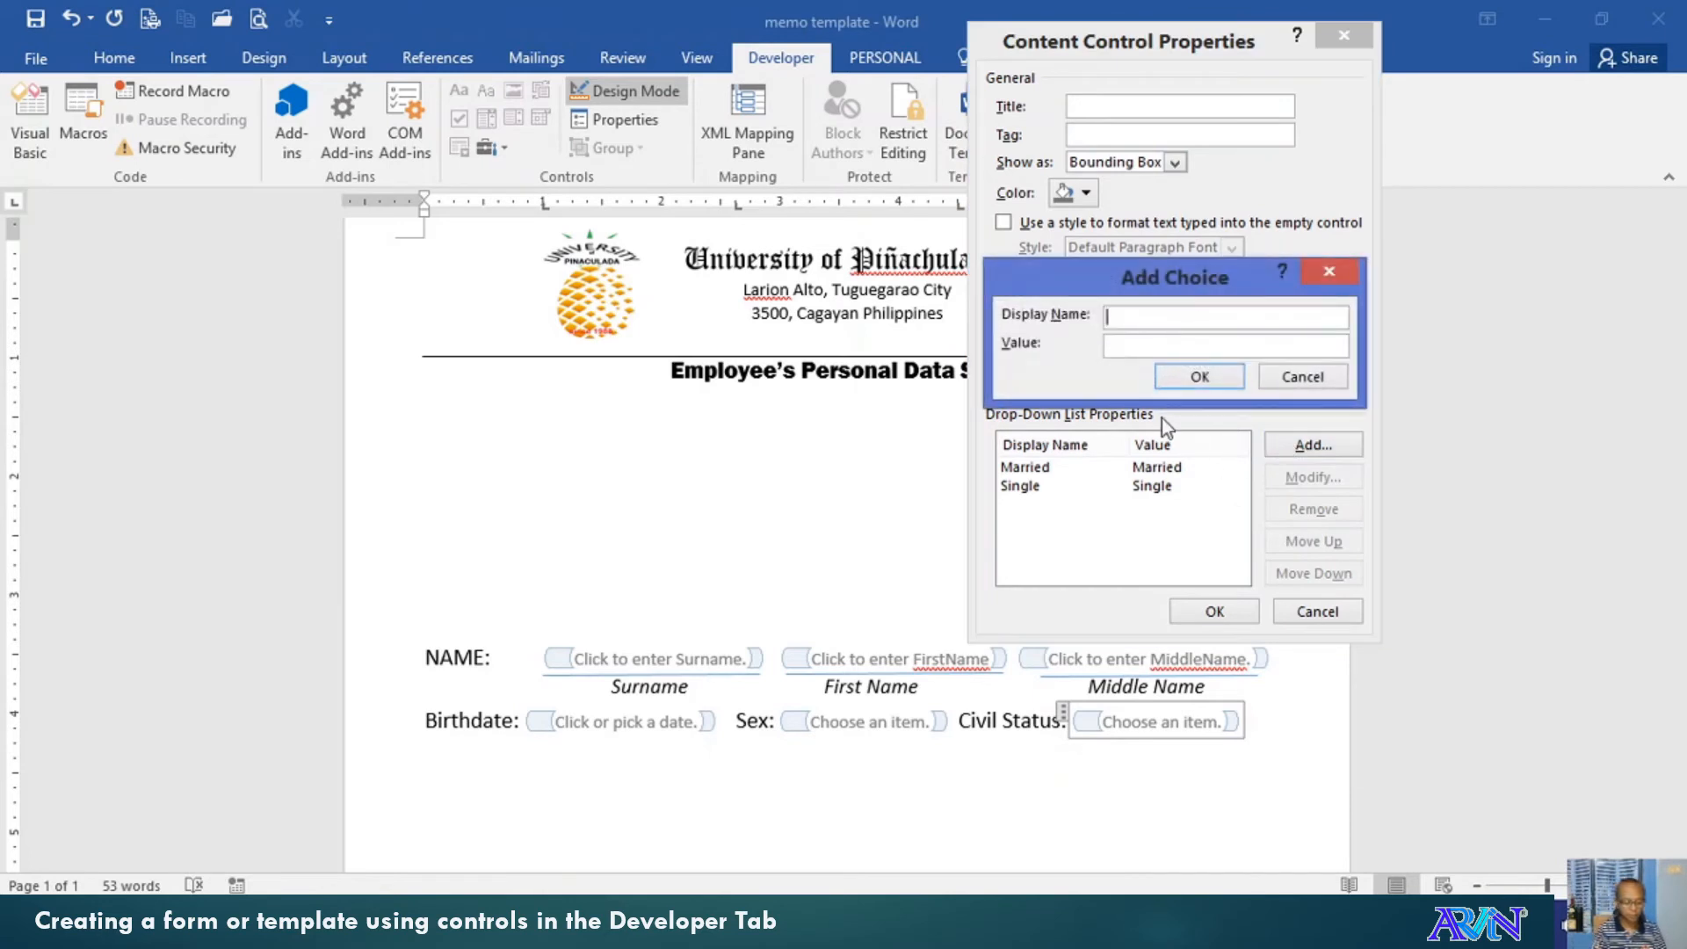
{"action": "type", "text": "Widoe"}
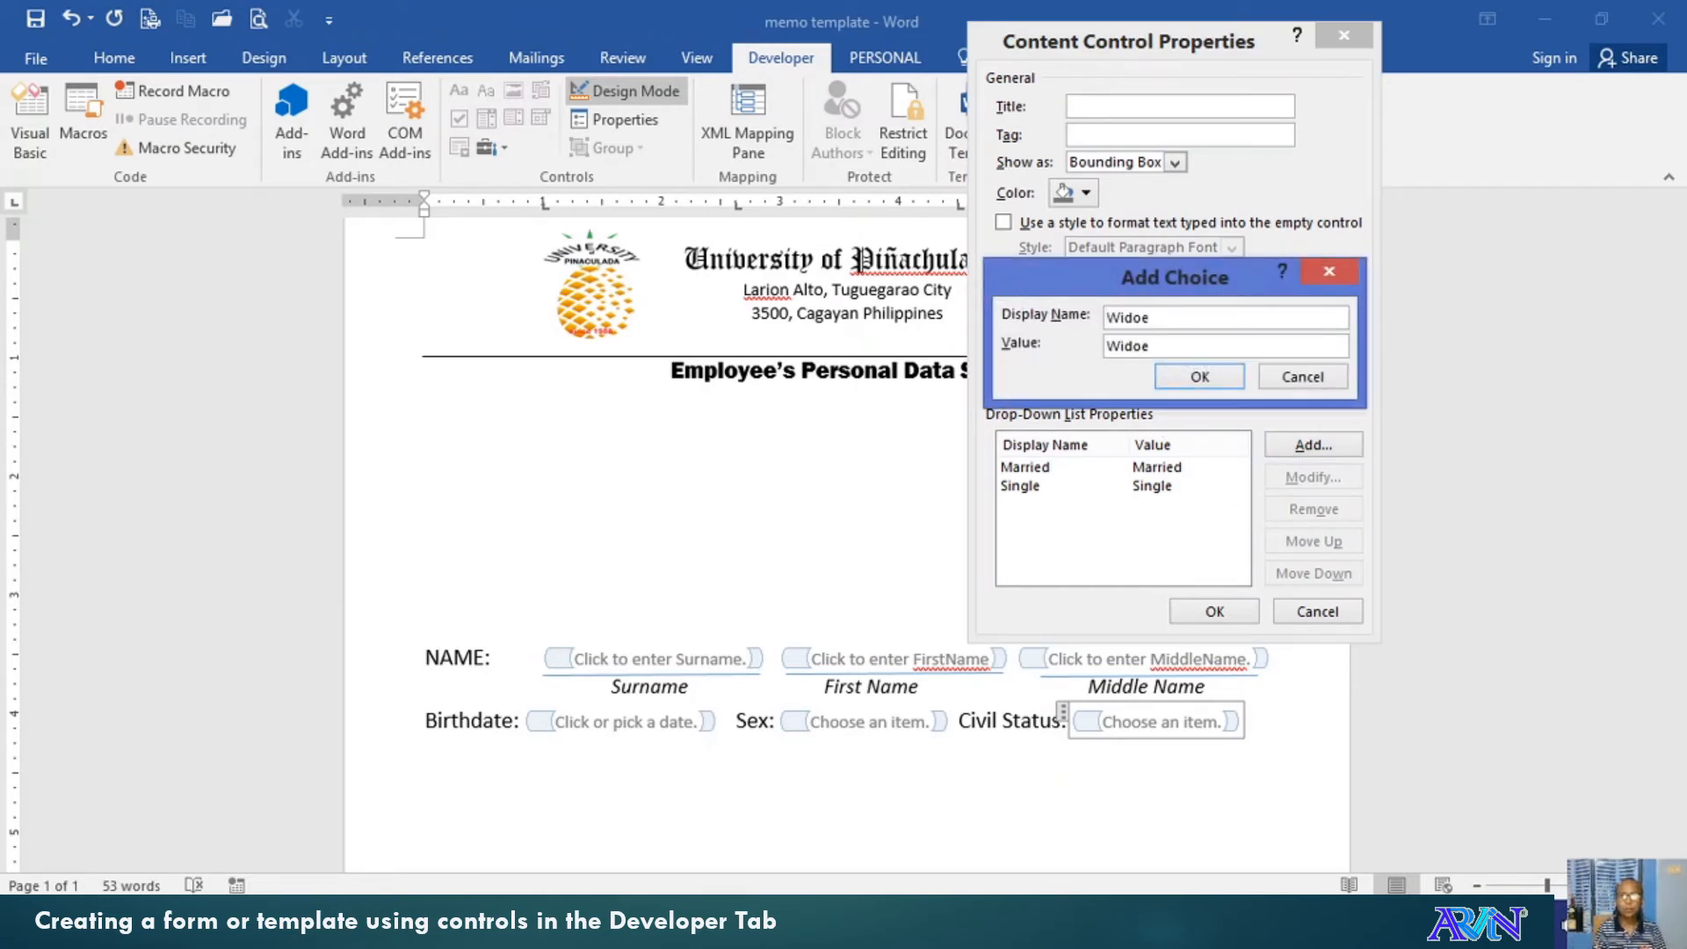
{"action": "key", "text": "BackSpace"}
{"action": "type", "text": "w/er"}
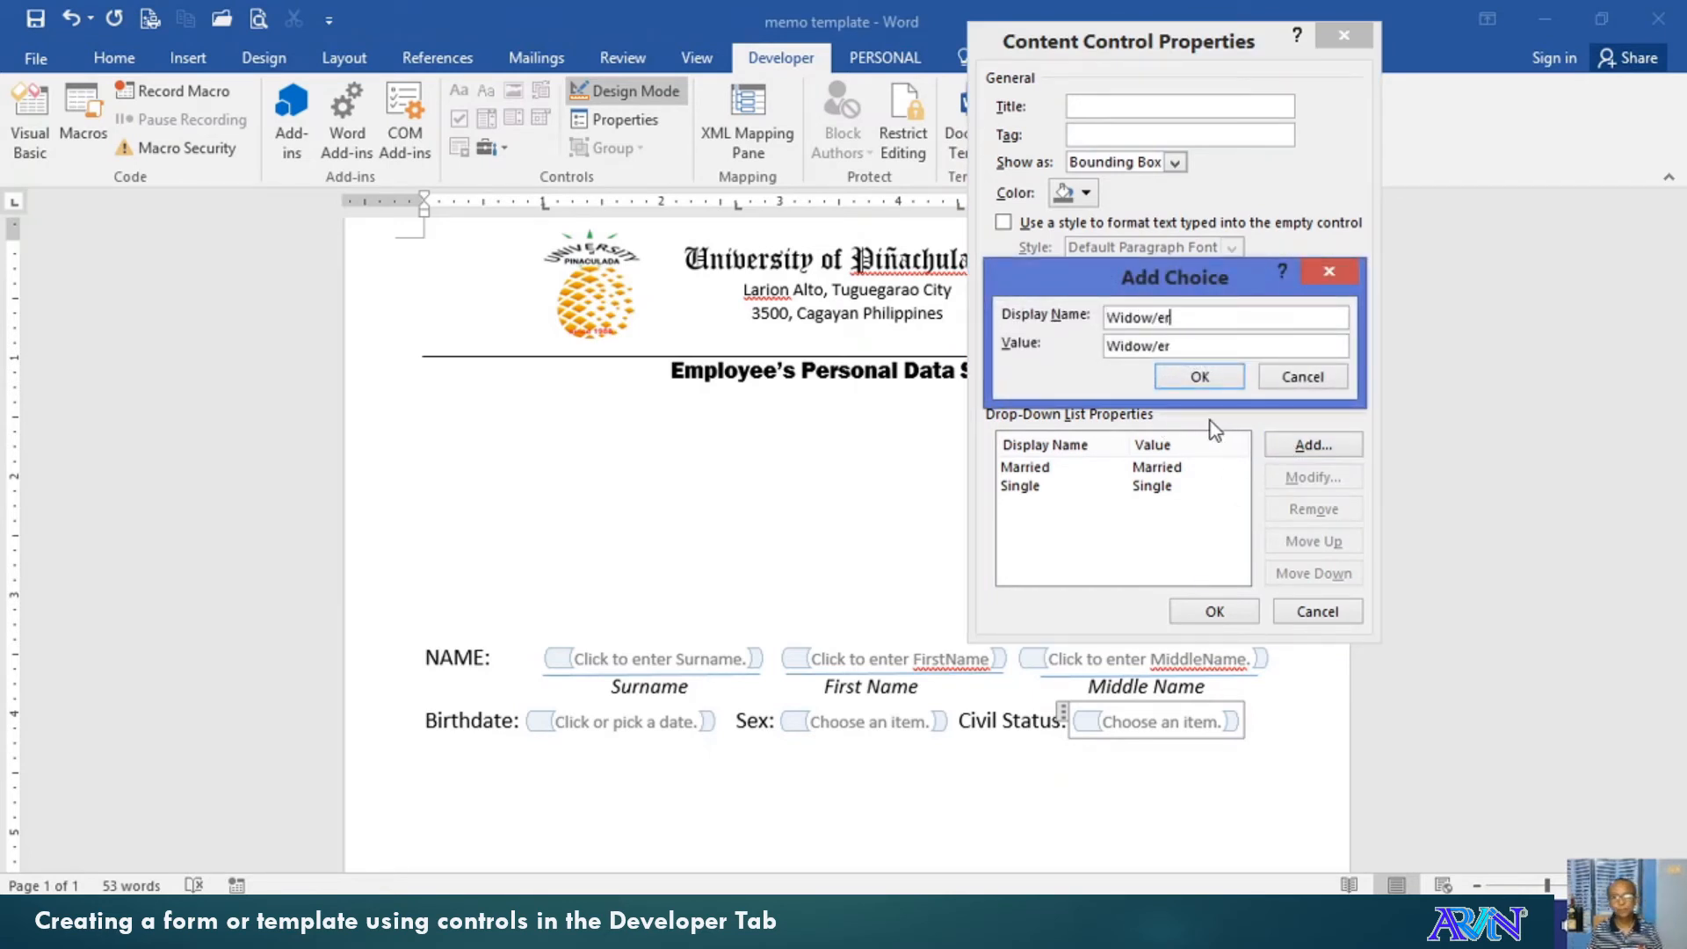
{"action": "left_click", "coordinate": [1199, 376]}
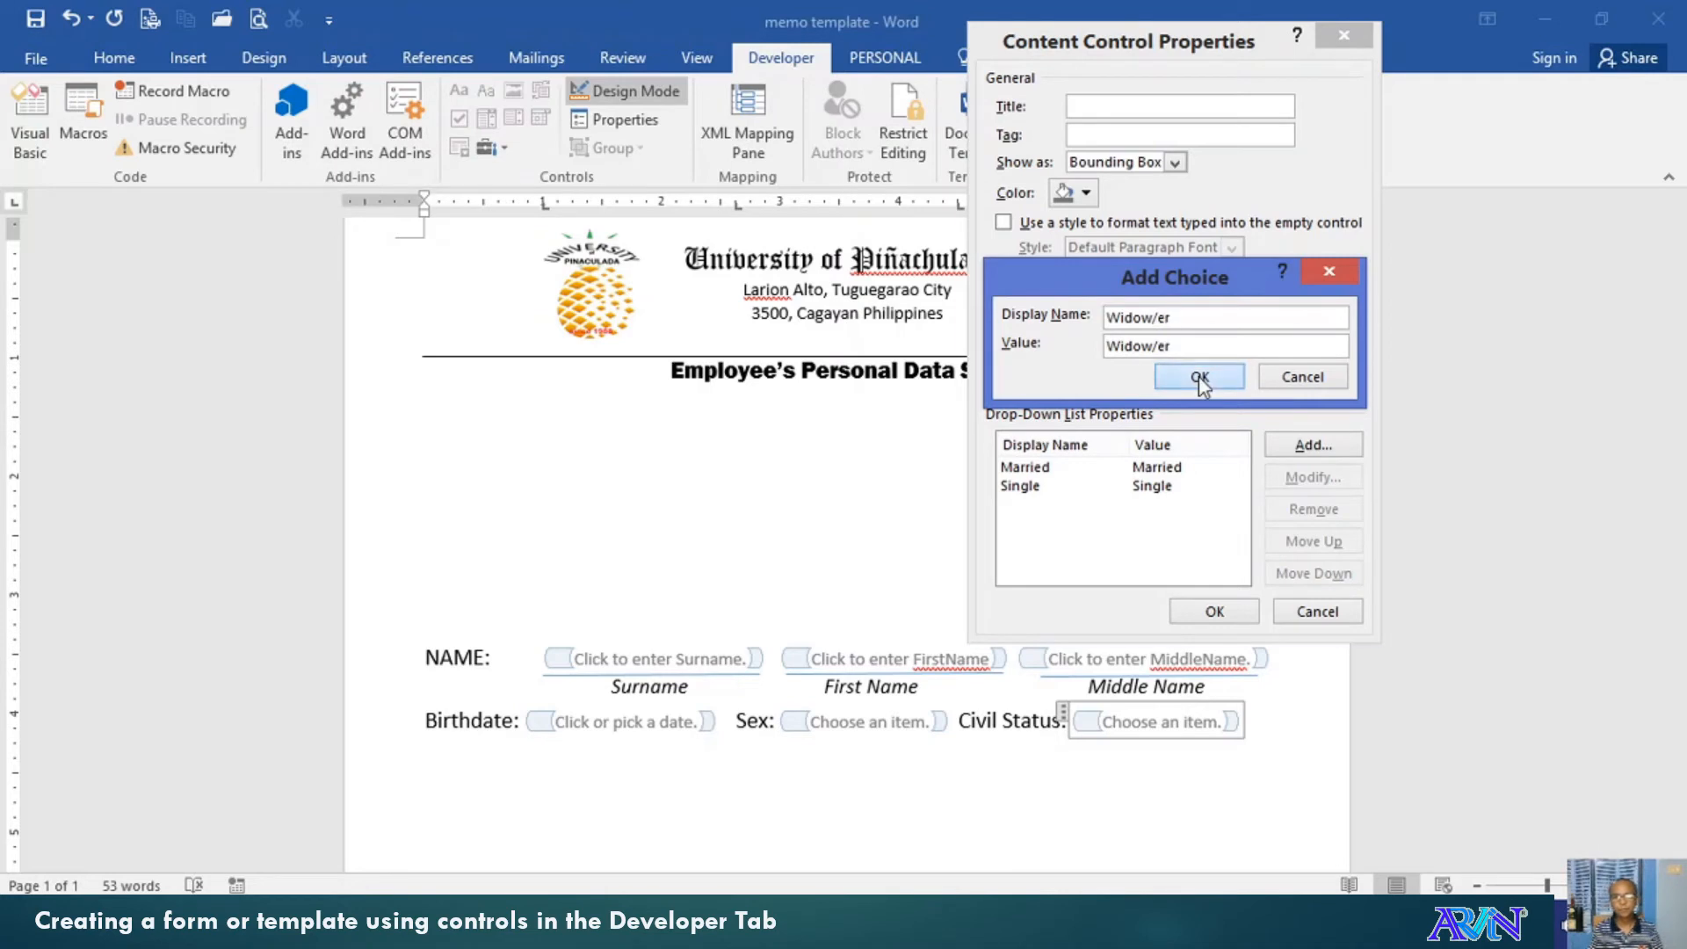
{"action": "left_click", "coordinate": [1215, 613]}
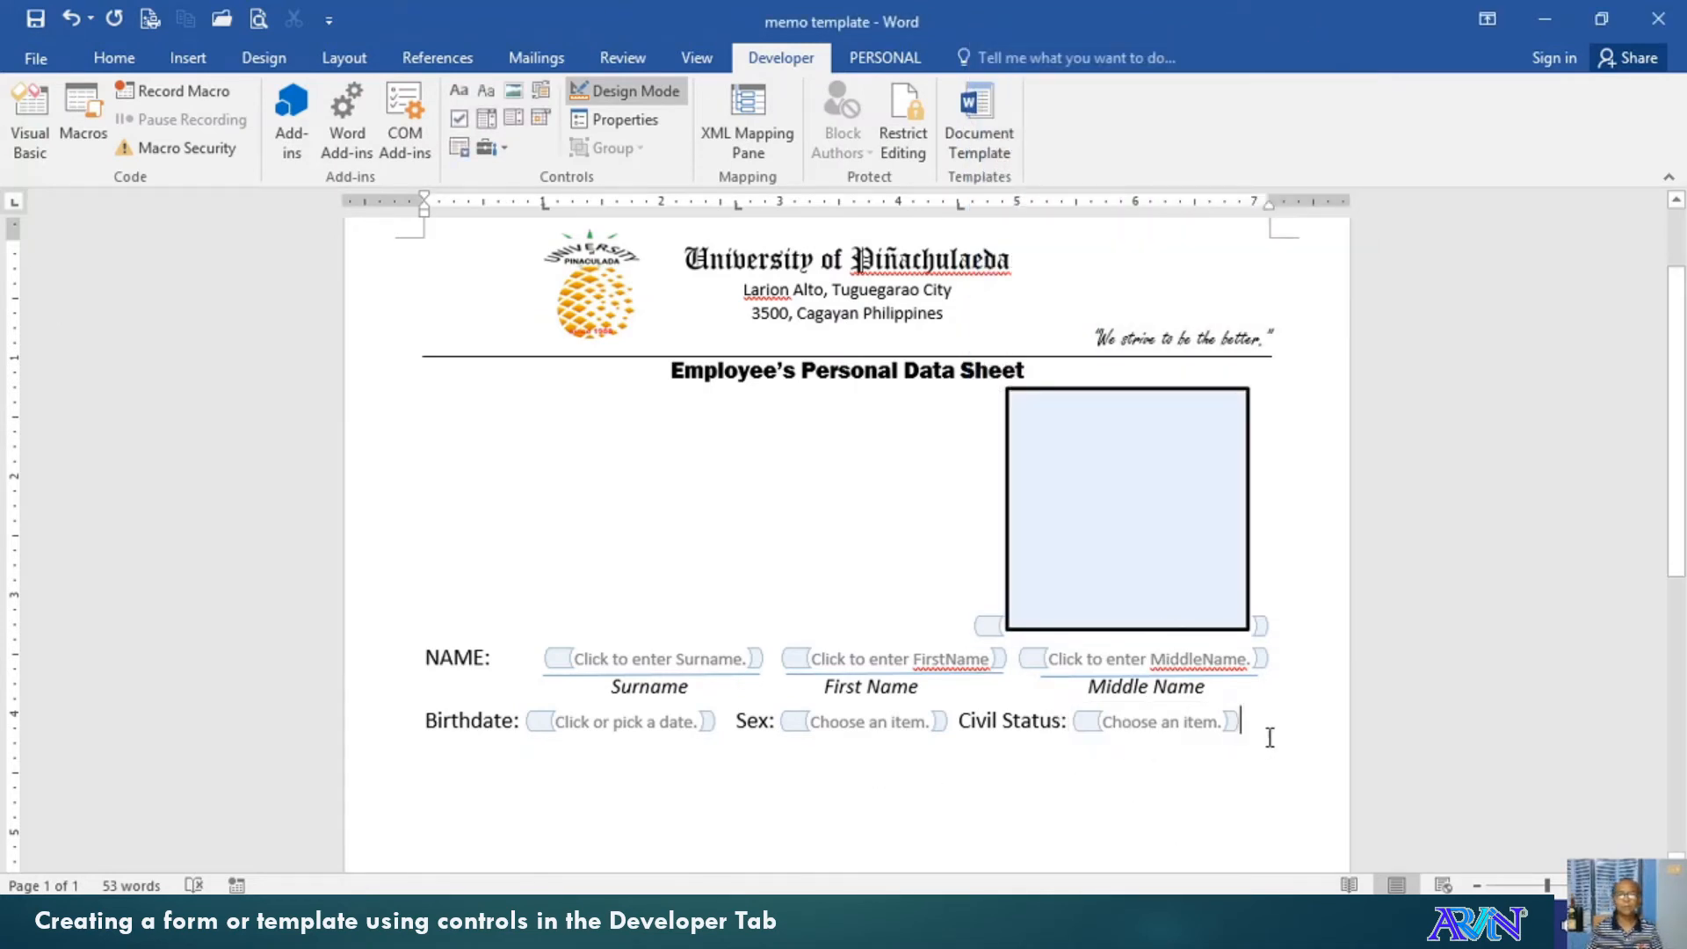
Paste a copy of the Surname underline beneath the Birthdate field, shortened to match it
{"action": "key", "text": "Return"}
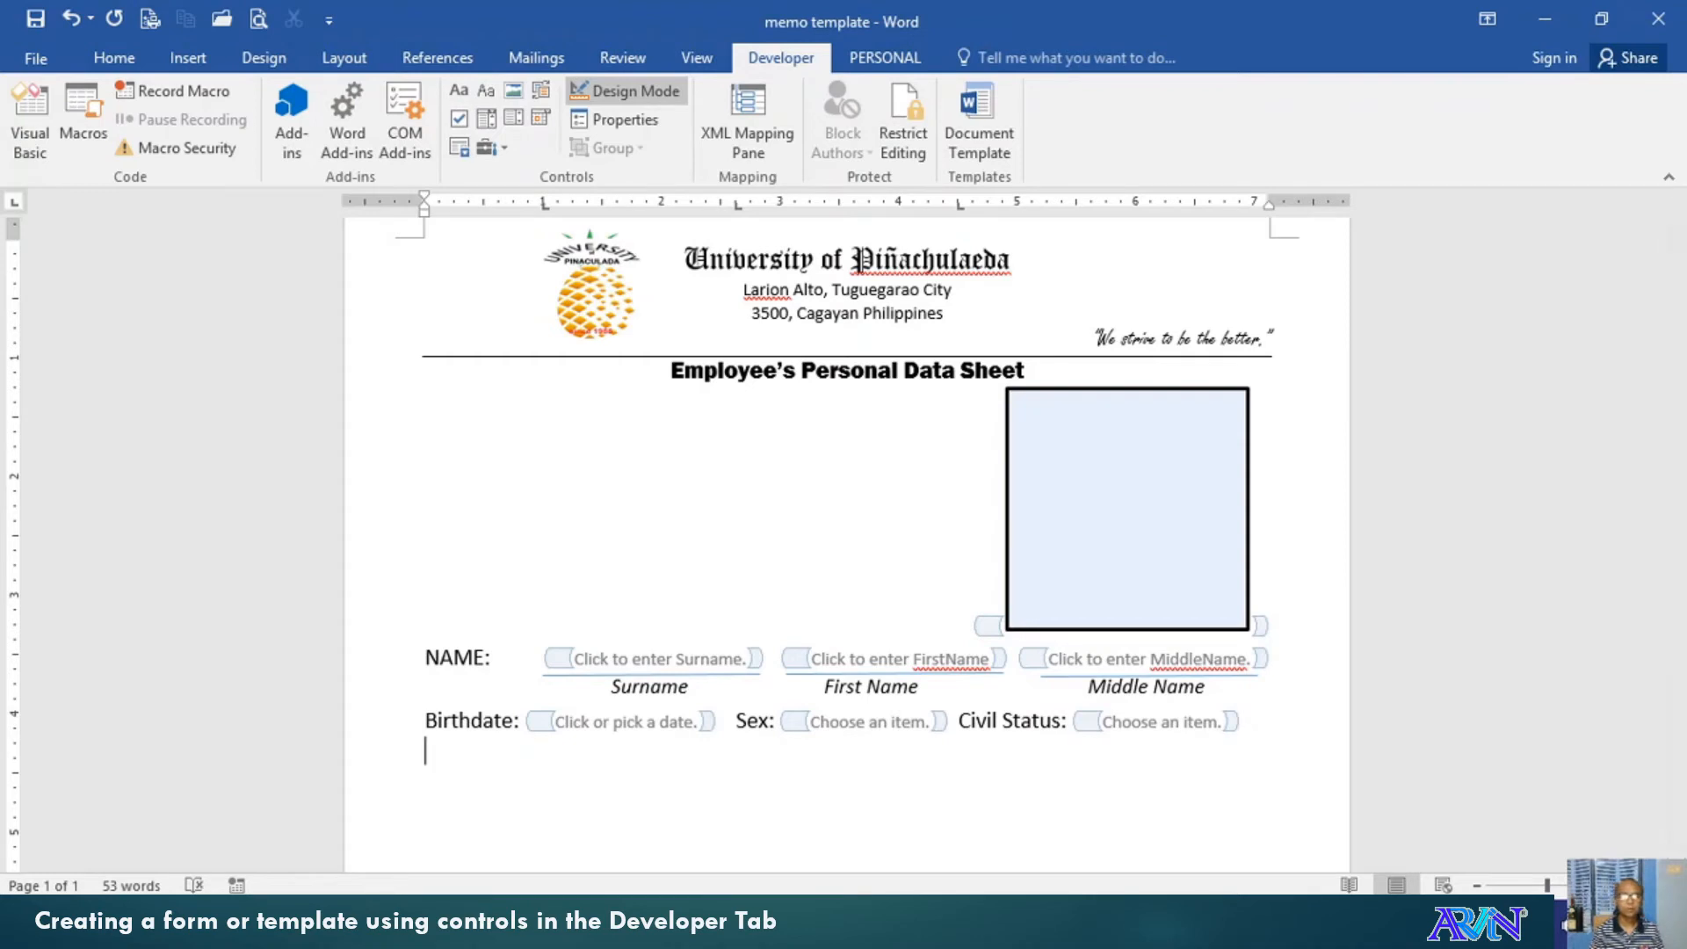
{"action": "left_click", "coordinate": [560, 675]}
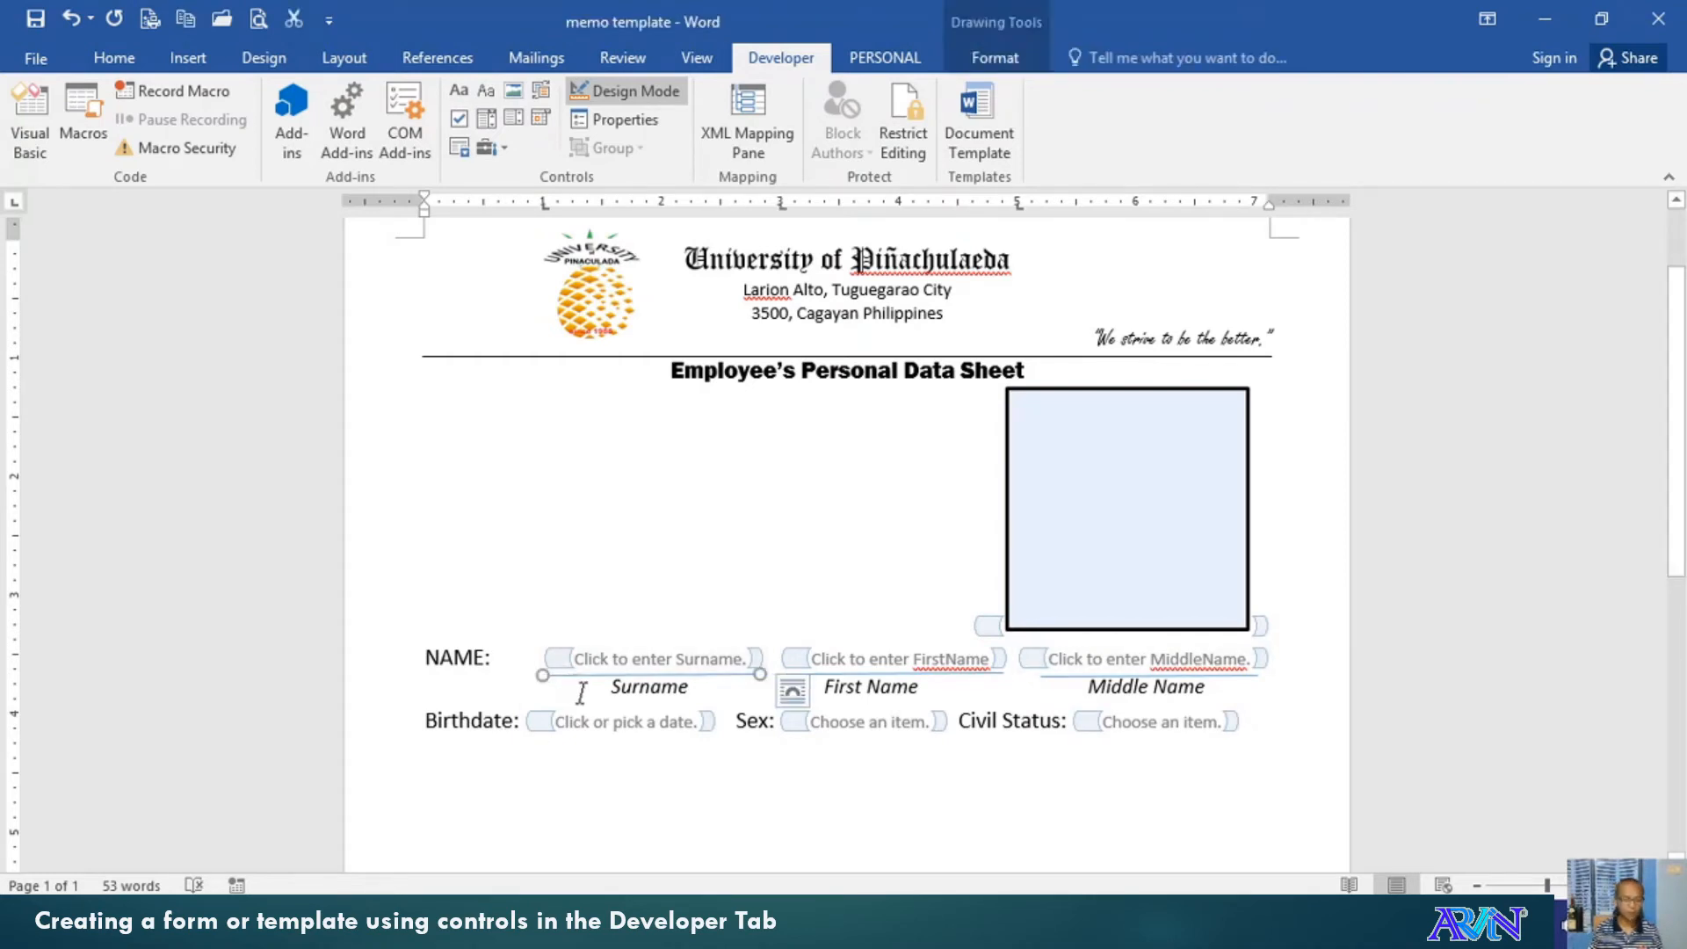
{"action": "left_click", "coordinate": [568, 771]}
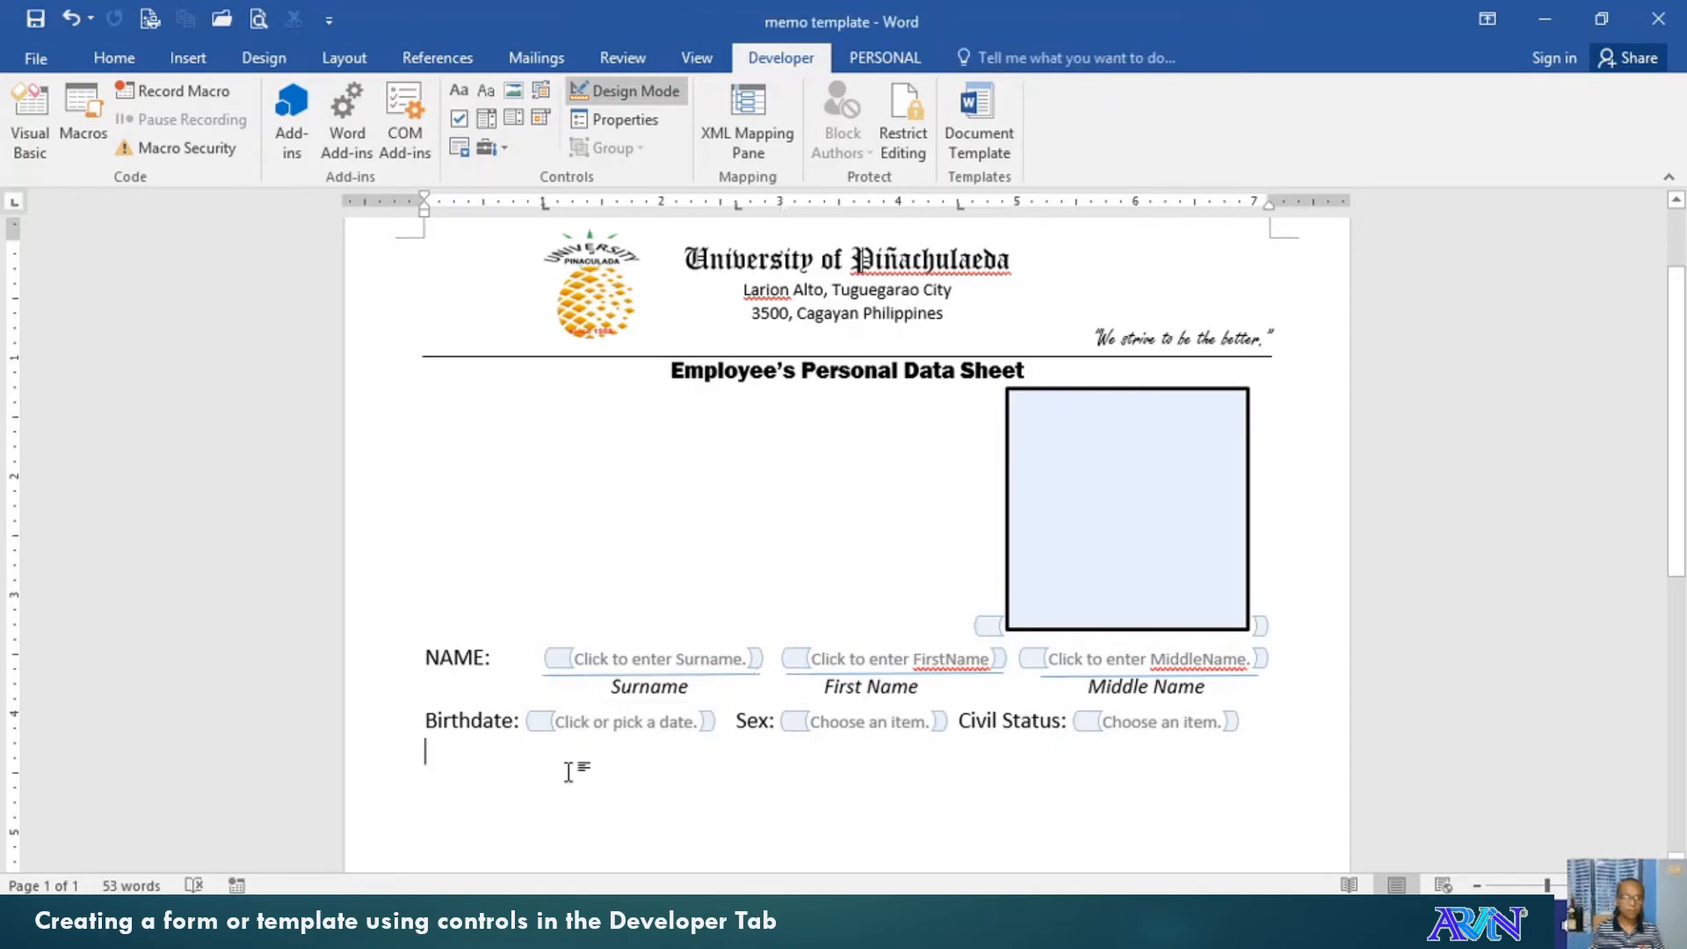
{"action": "key", "text": "ctrl+v"}
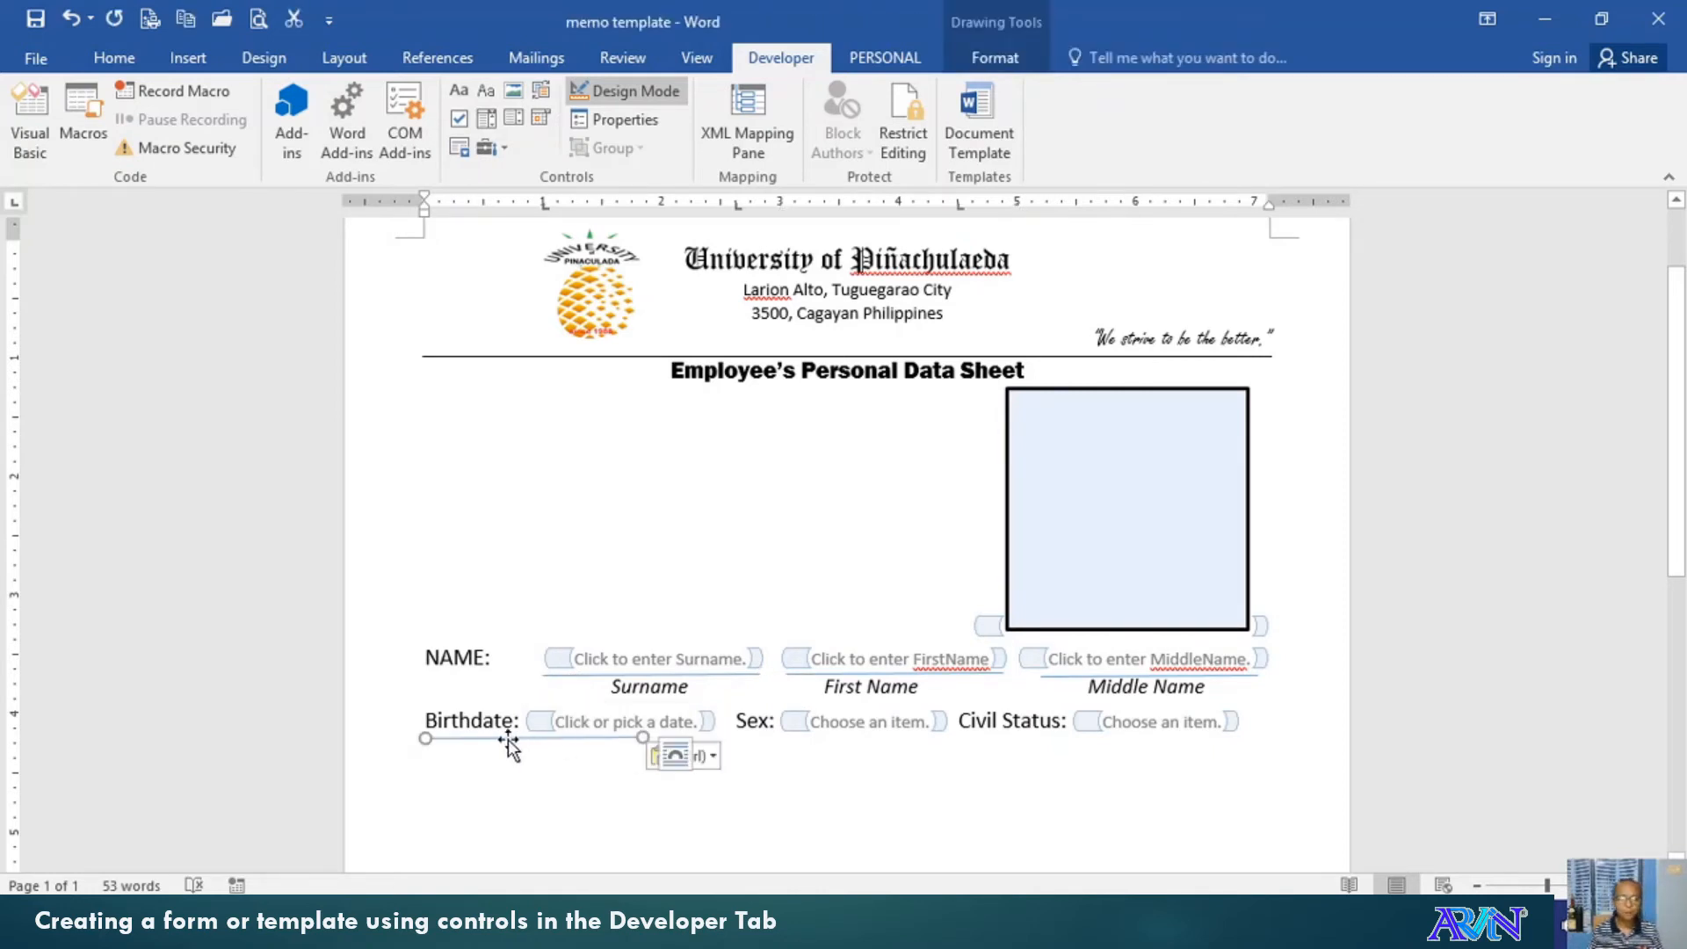
{"action": "left_click_drag", "start_coordinate": [508, 740], "coordinate": [610, 738]}
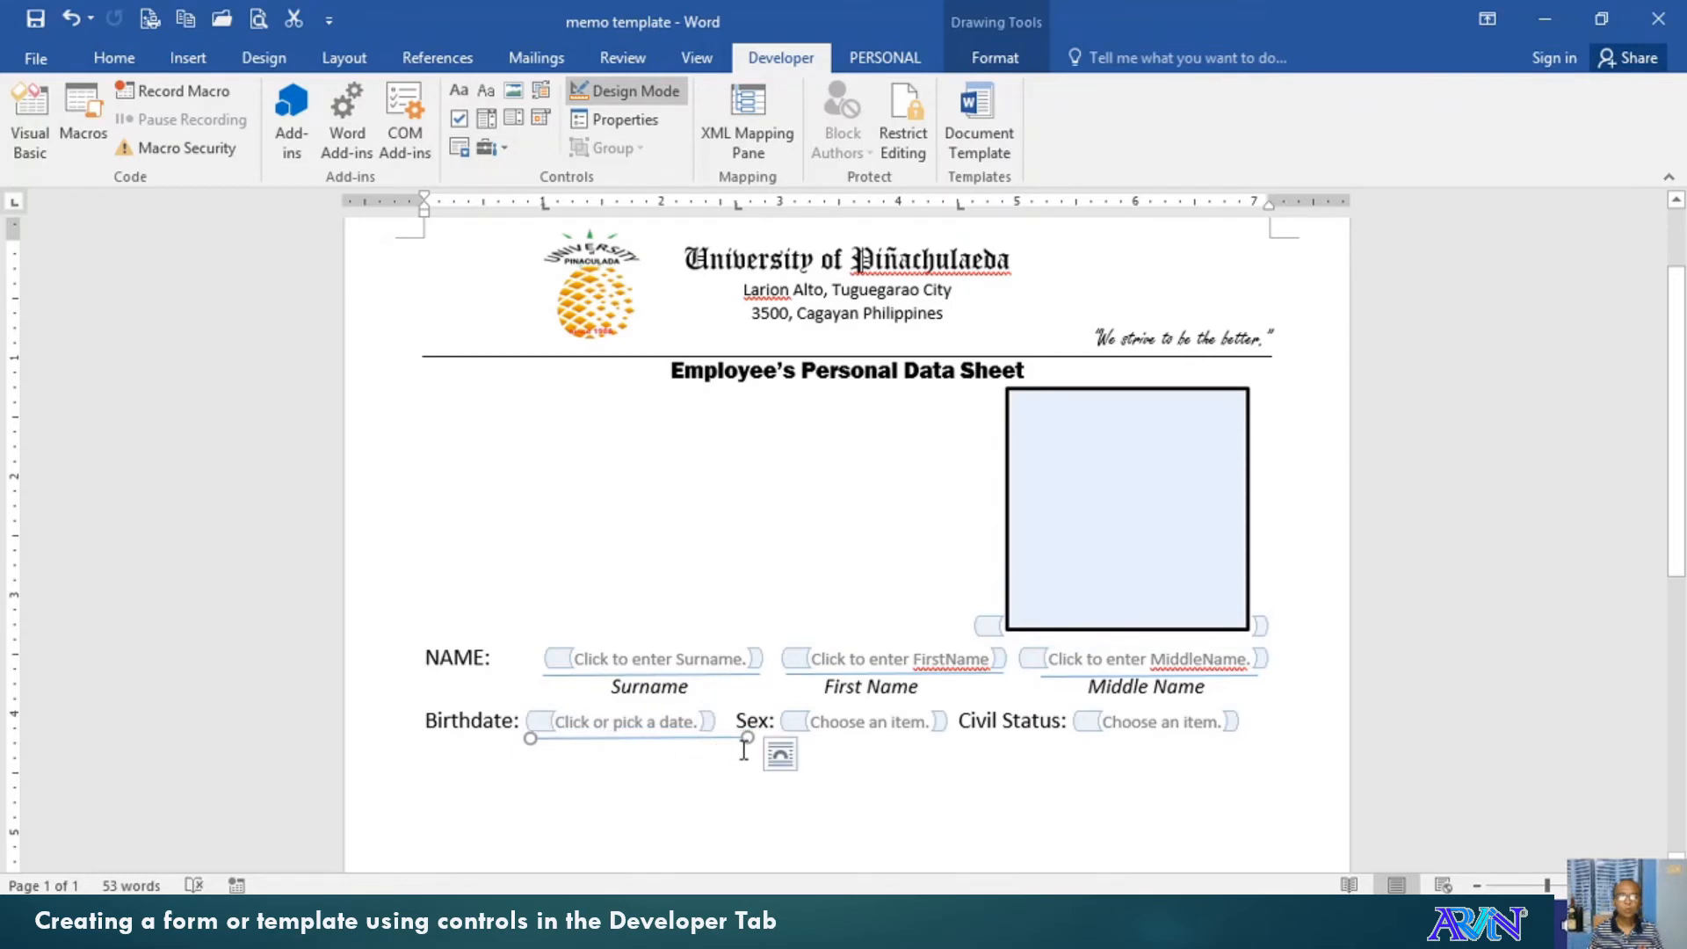
{"action": "left_click_drag", "start_coordinate": [747, 739], "coordinate": [714, 739]}
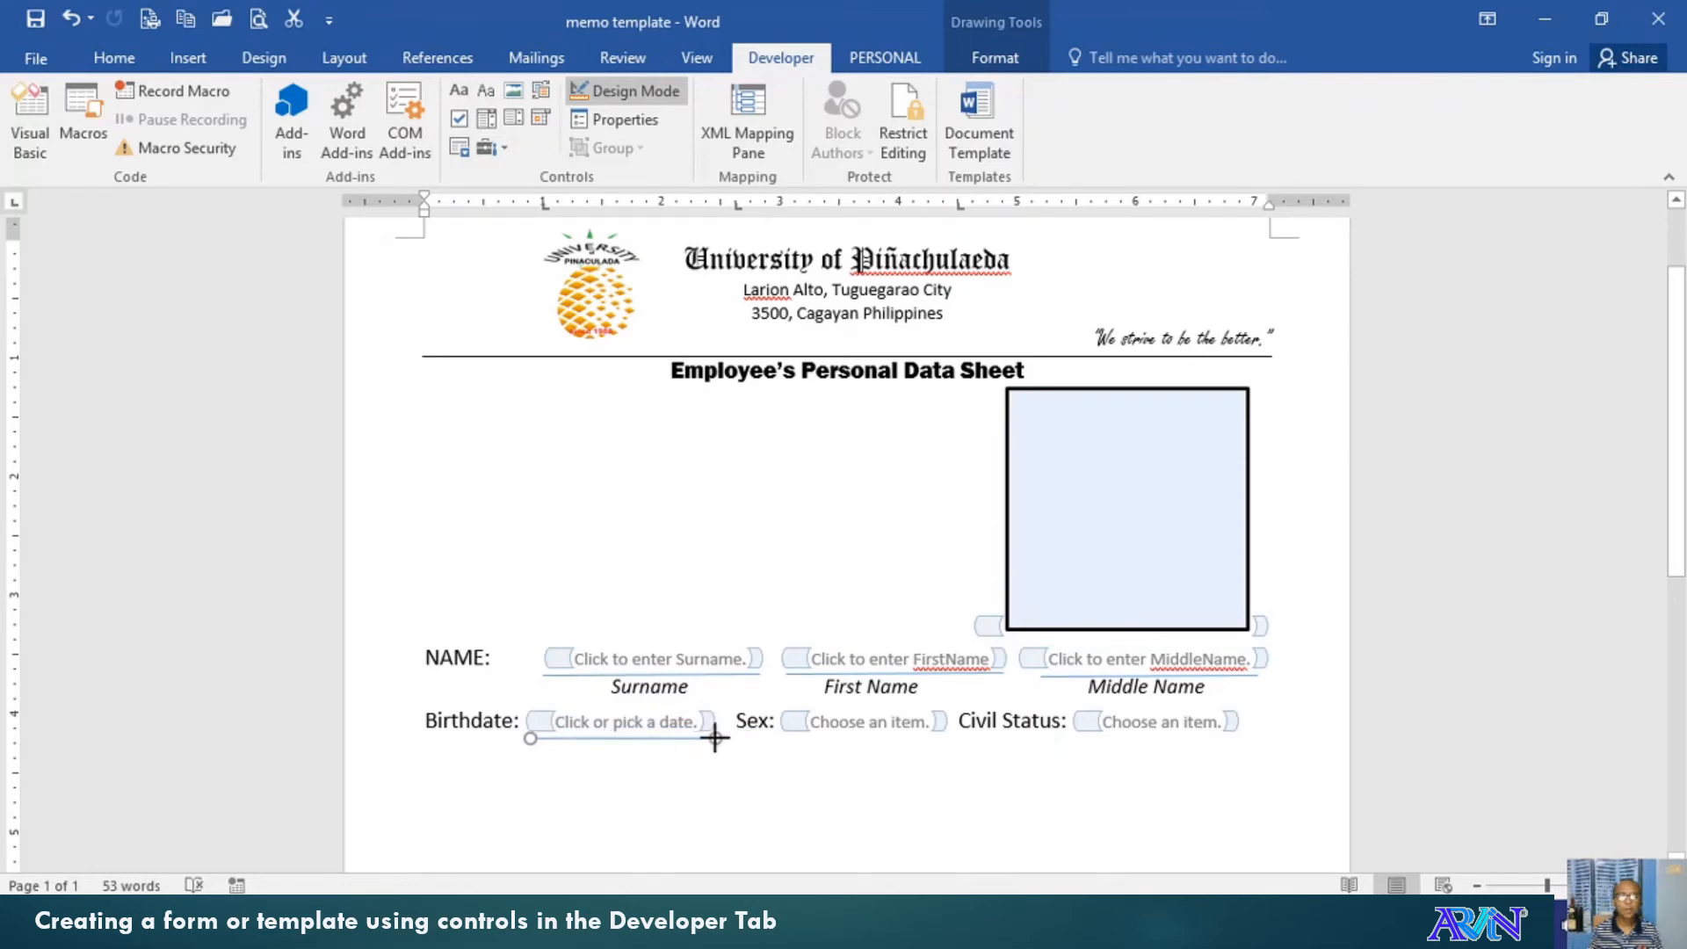
{"action": "left_click", "coordinate": [829, 754]}
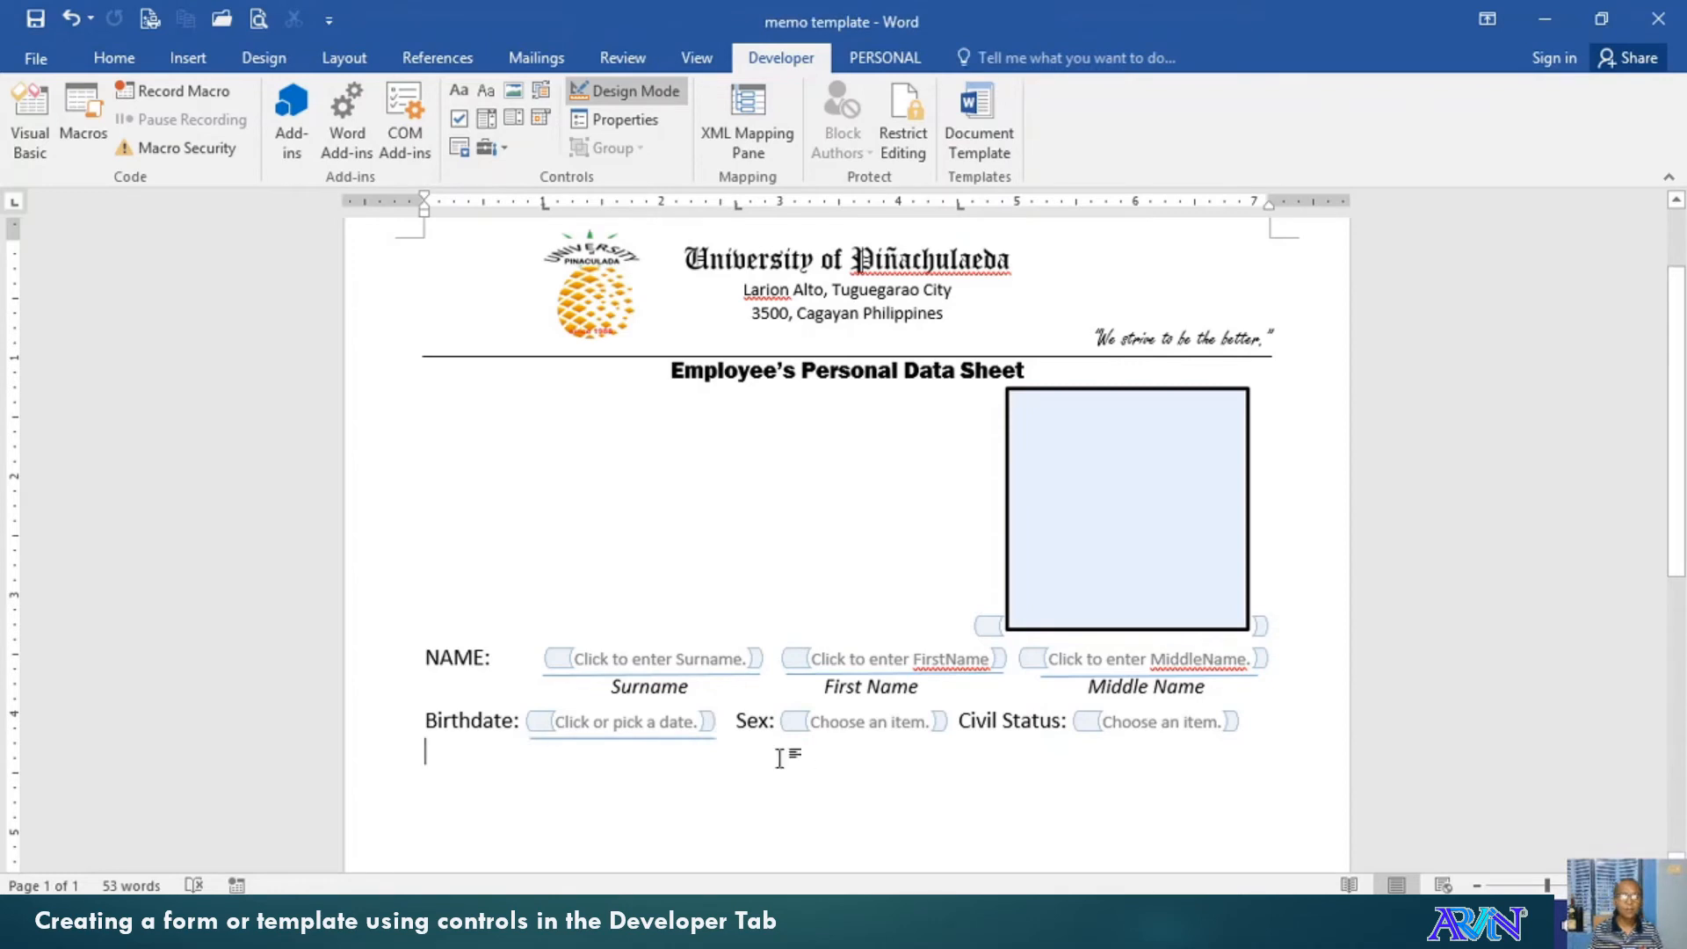
Ctrl-drag matching underline copies beneath the Sex and Civil Status fields
{"action": "left_click", "coordinate": [633, 739]}
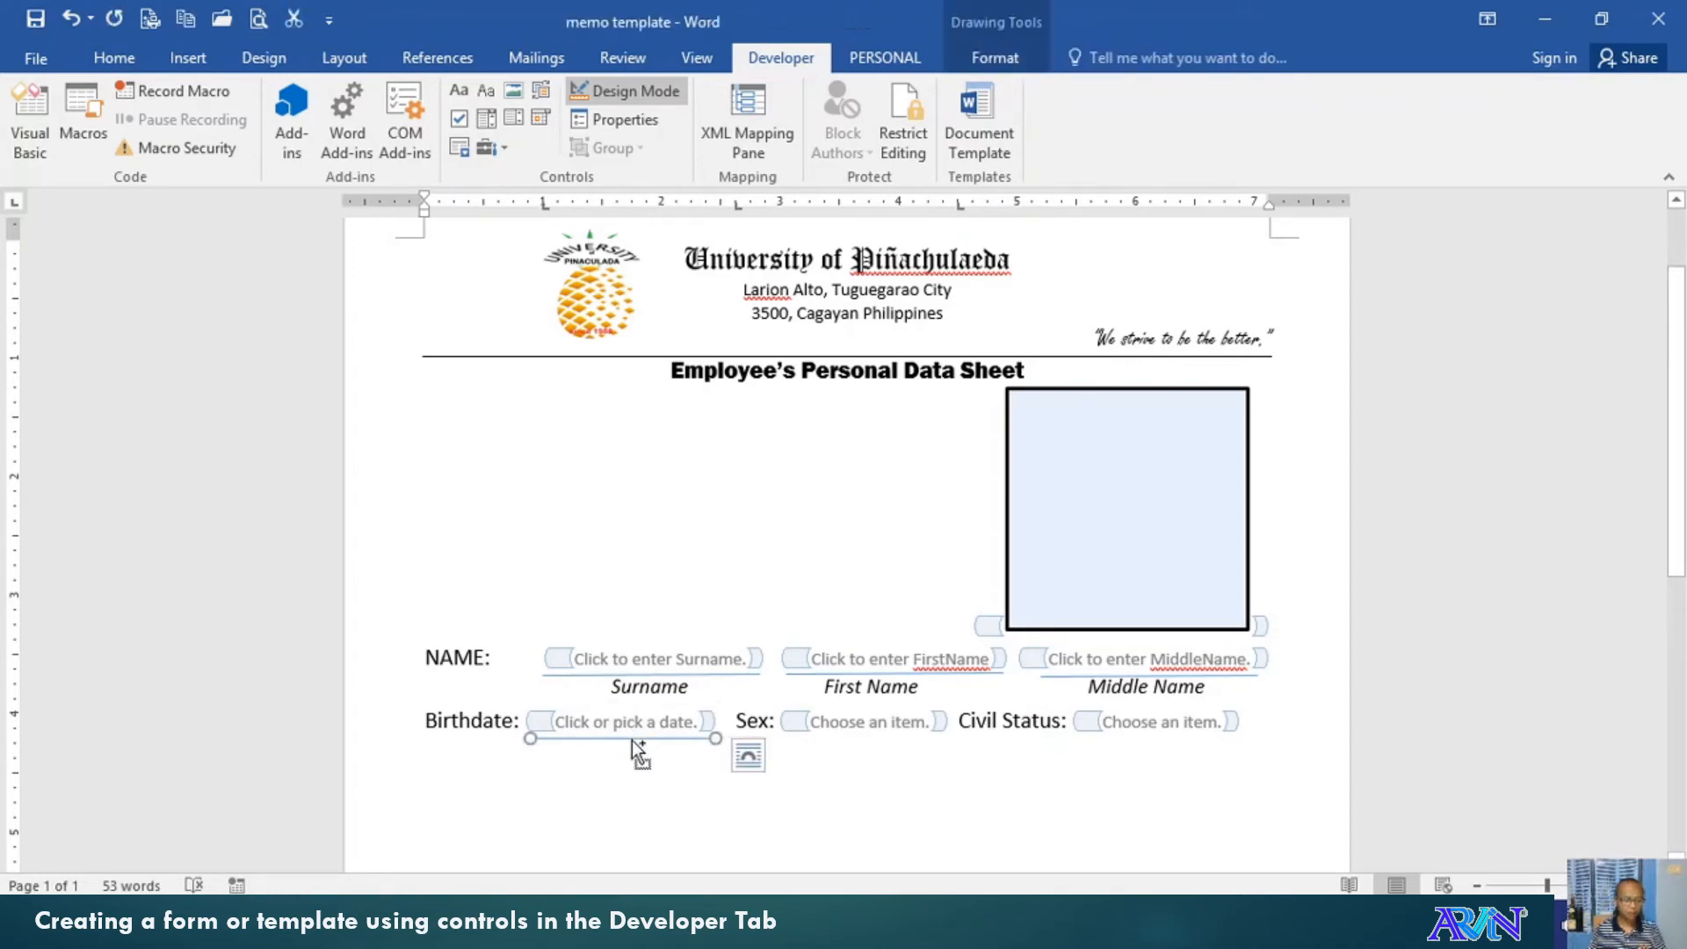
{"action": "left_click_drag", "start_coordinate": [631, 740], "coordinate": [651, 760]}
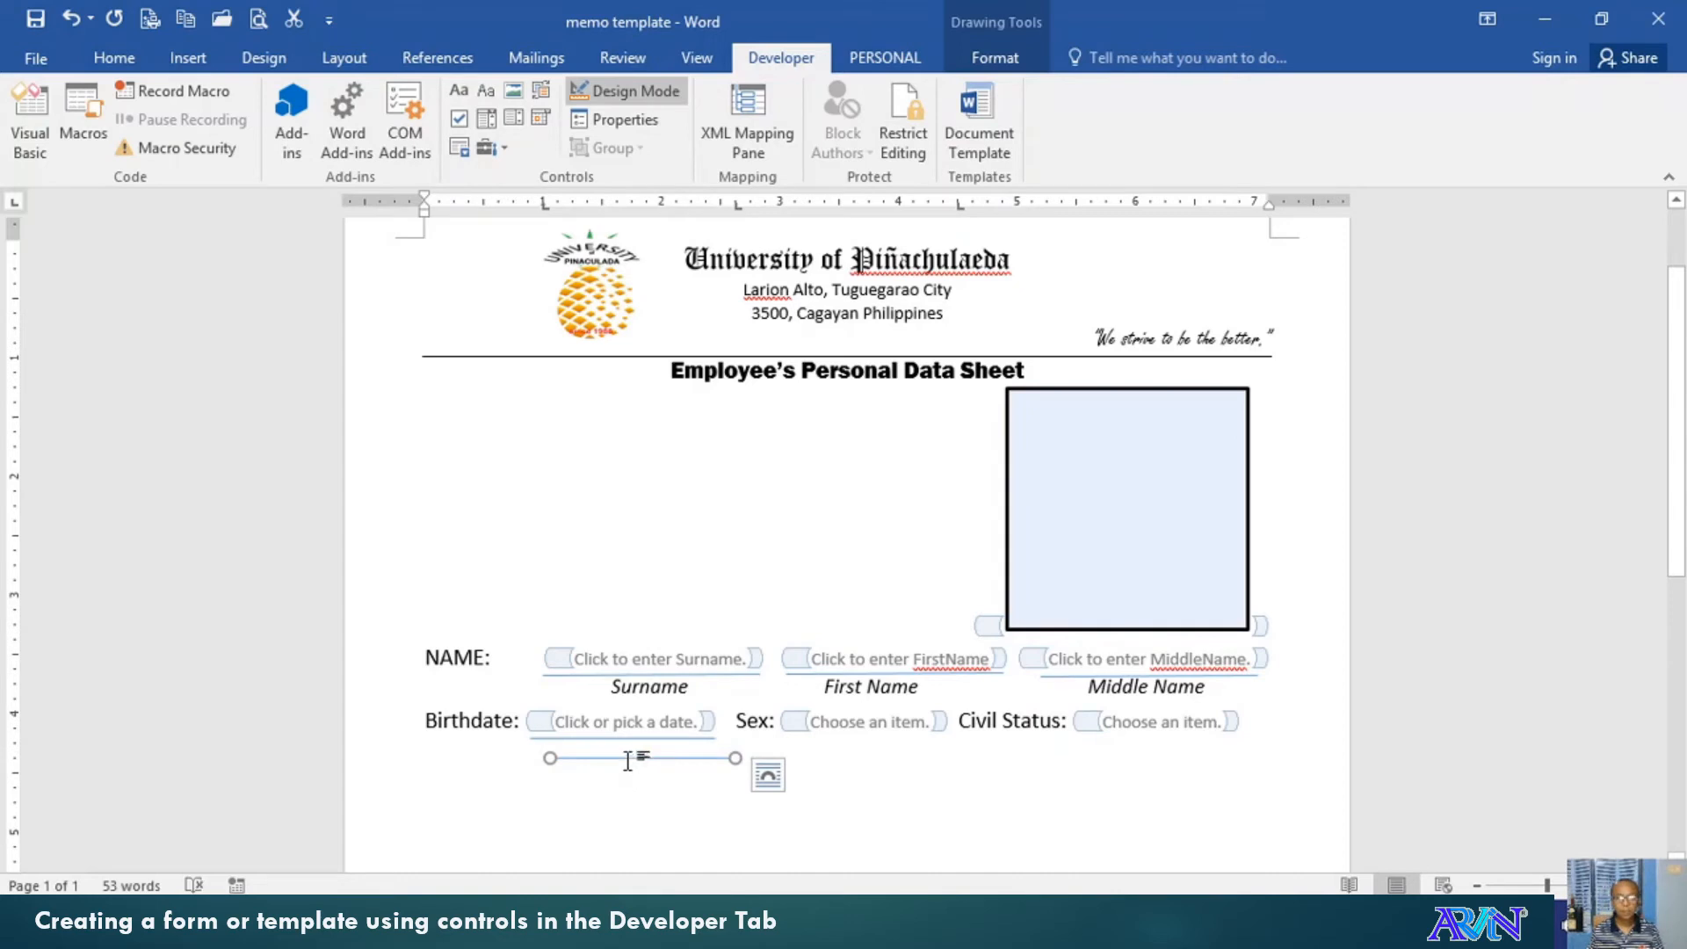
{"action": "left_click_drag", "start_coordinate": [624, 758], "coordinate": [849, 738]}
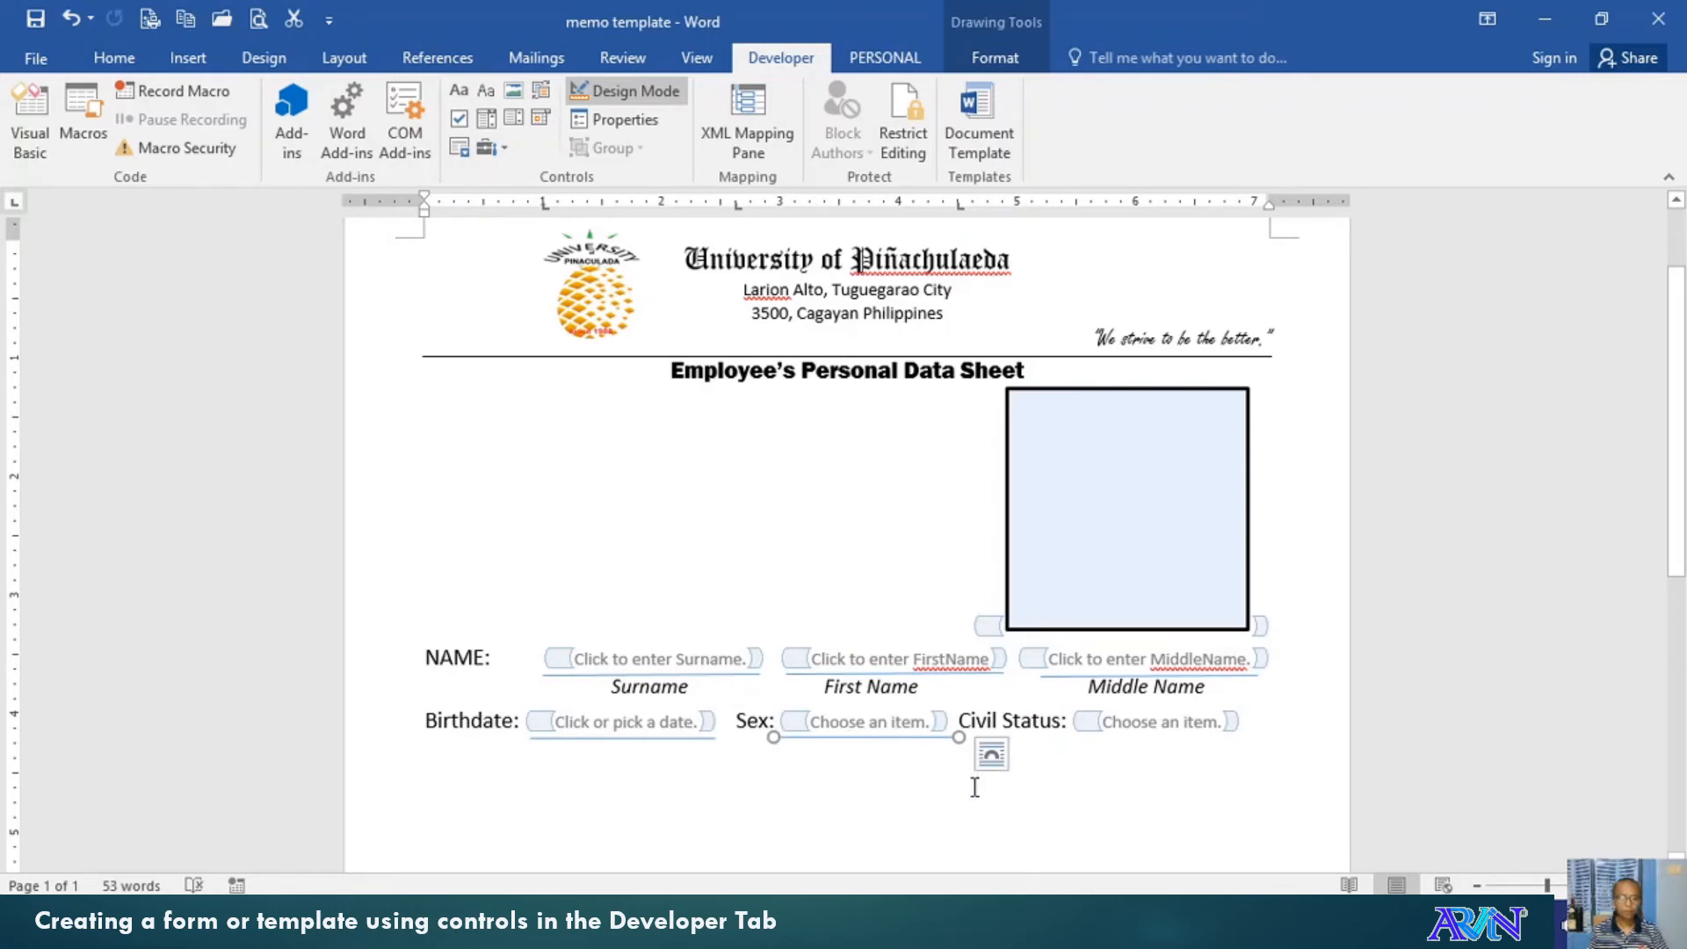
{"action": "left_click_drag", "start_coordinate": [892, 740], "coordinate": [1180, 741]}
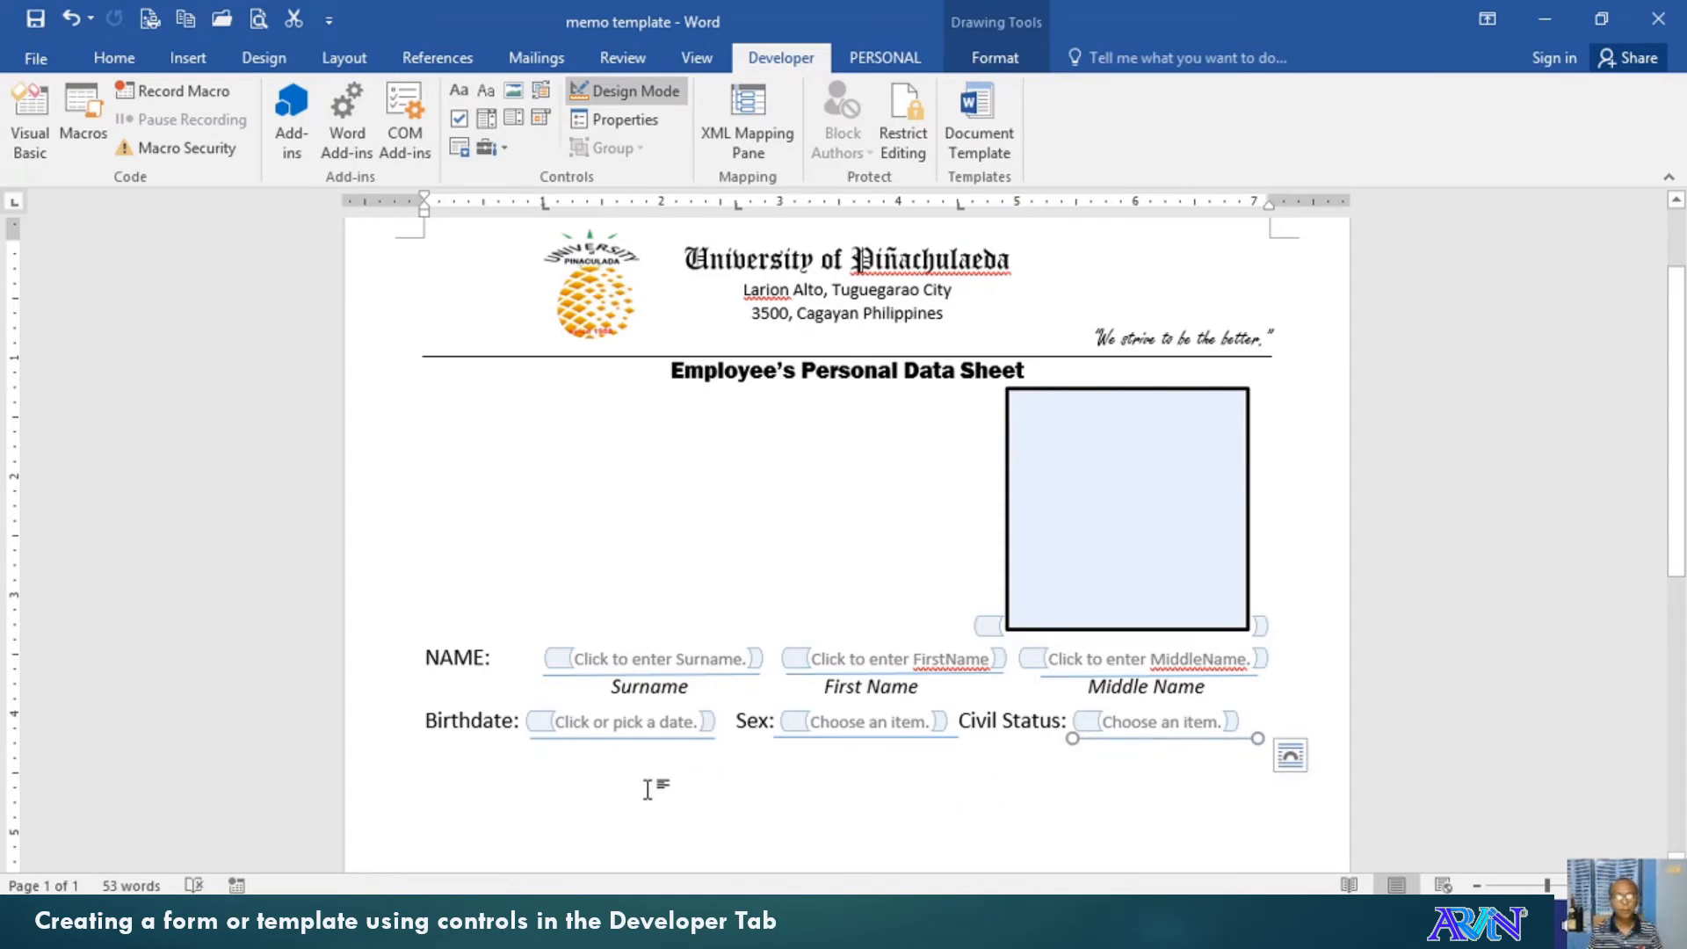
{"action": "left_click", "coordinate": [622, 770]}
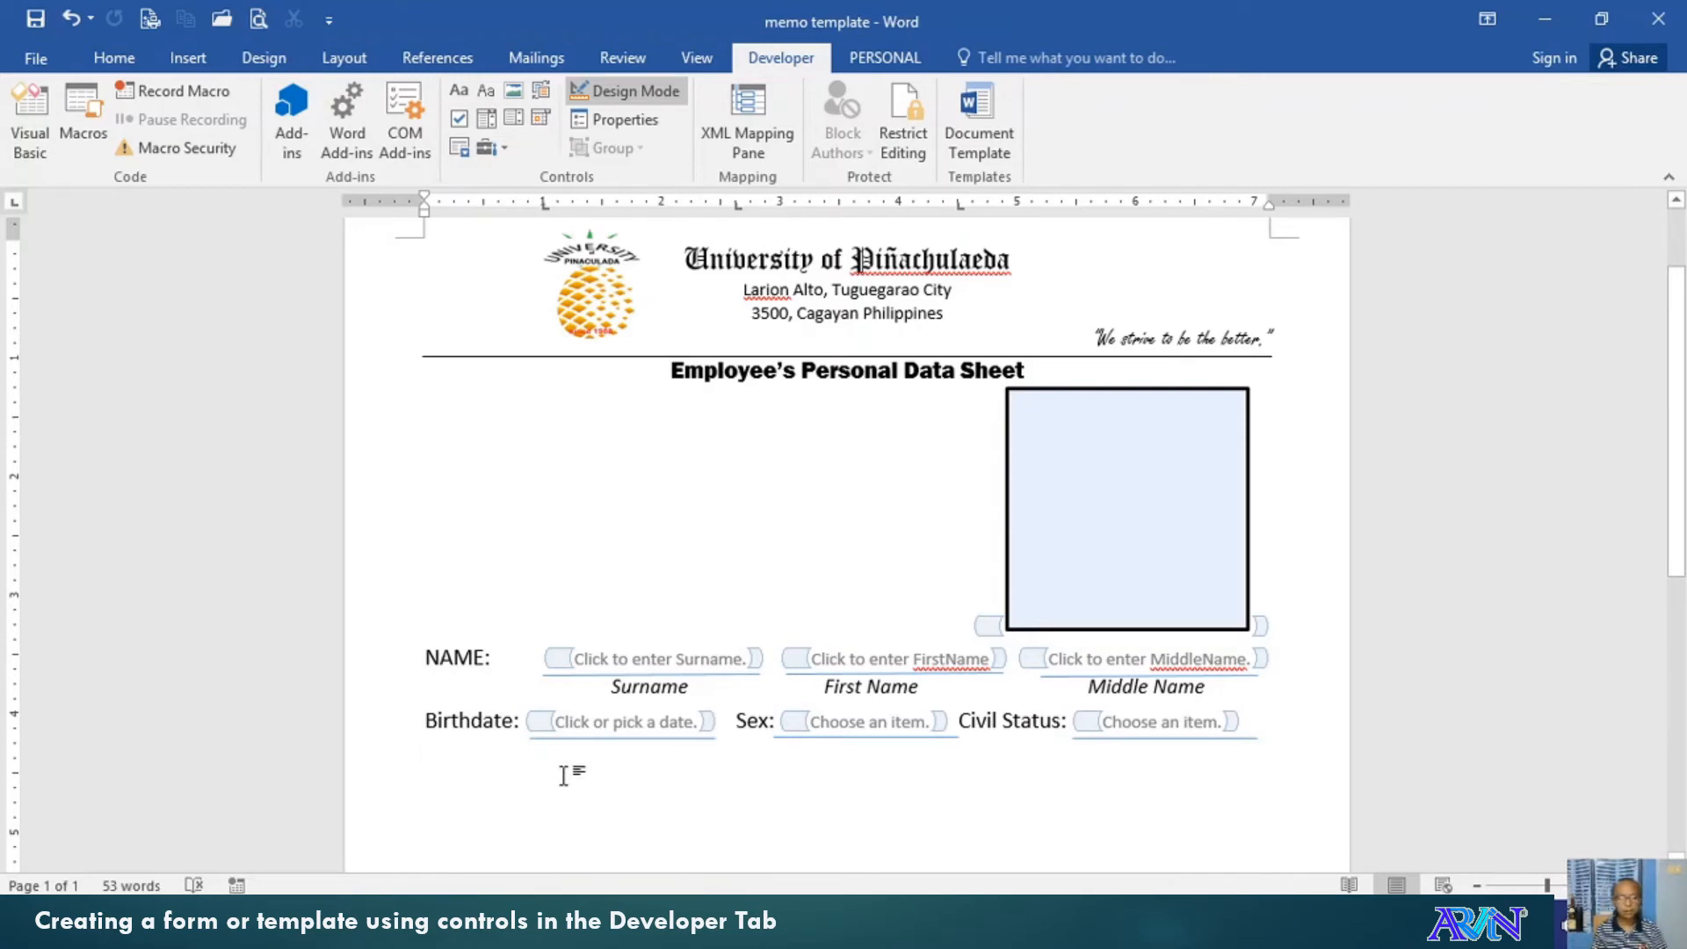
{"action": "key", "text": "ctrl+z"}
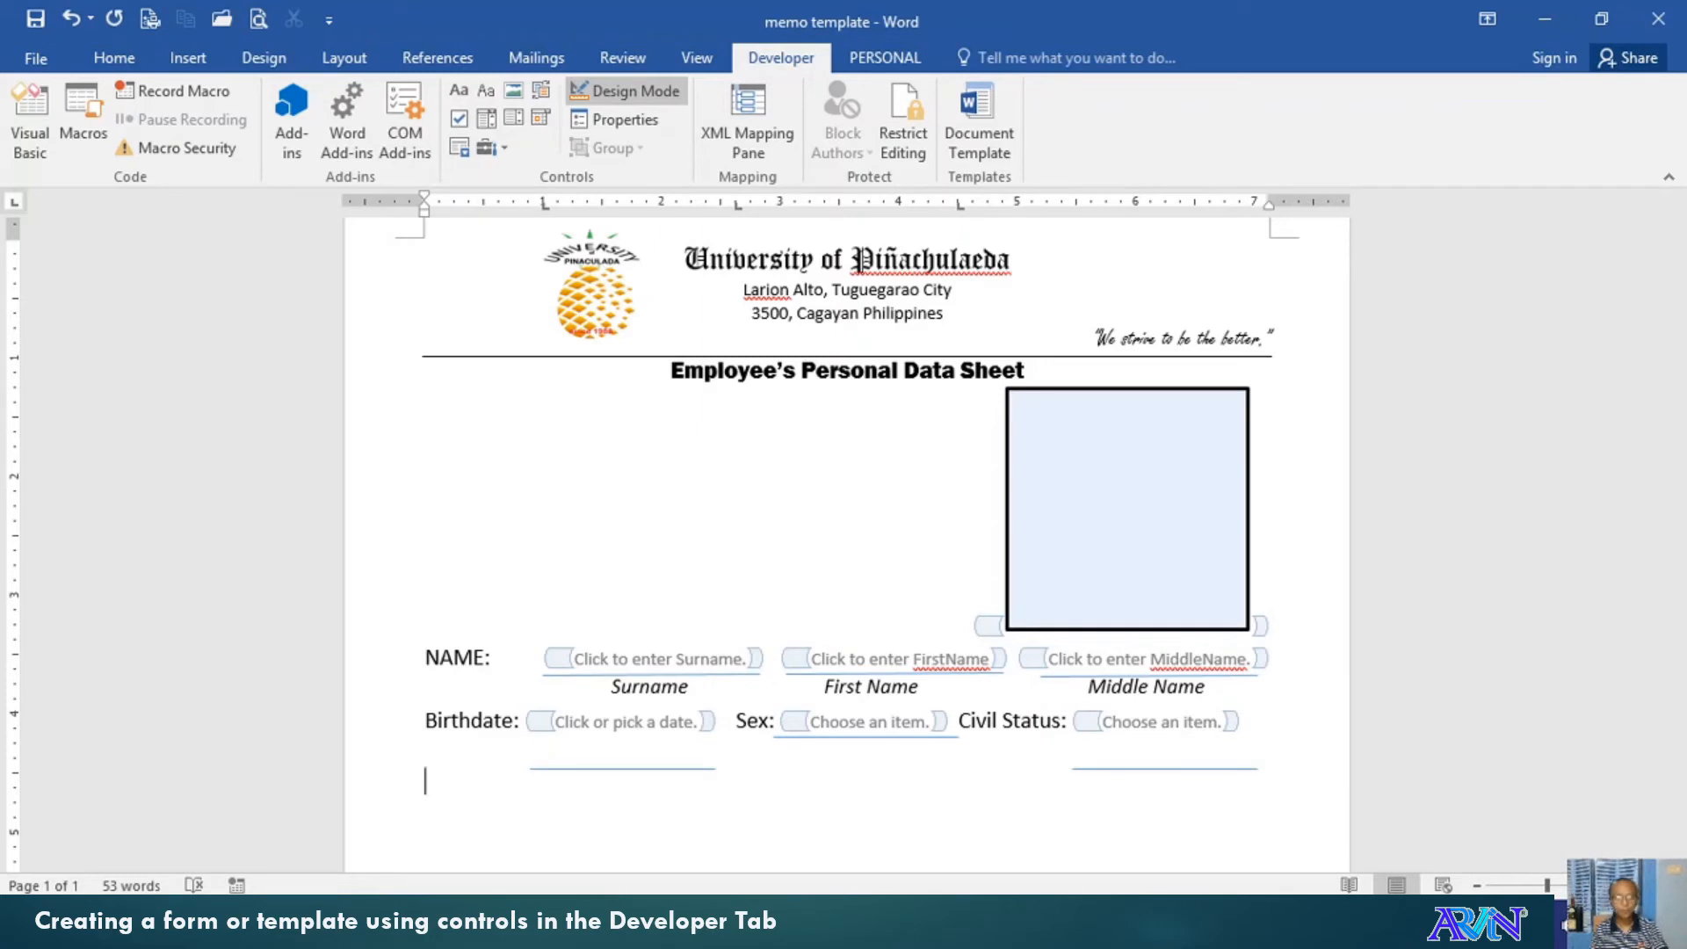
Redo the undone edit and type 'Educational Attainment:' on a new line below the Birthdate row
{"action": "key", "text": "ctrl+z"}
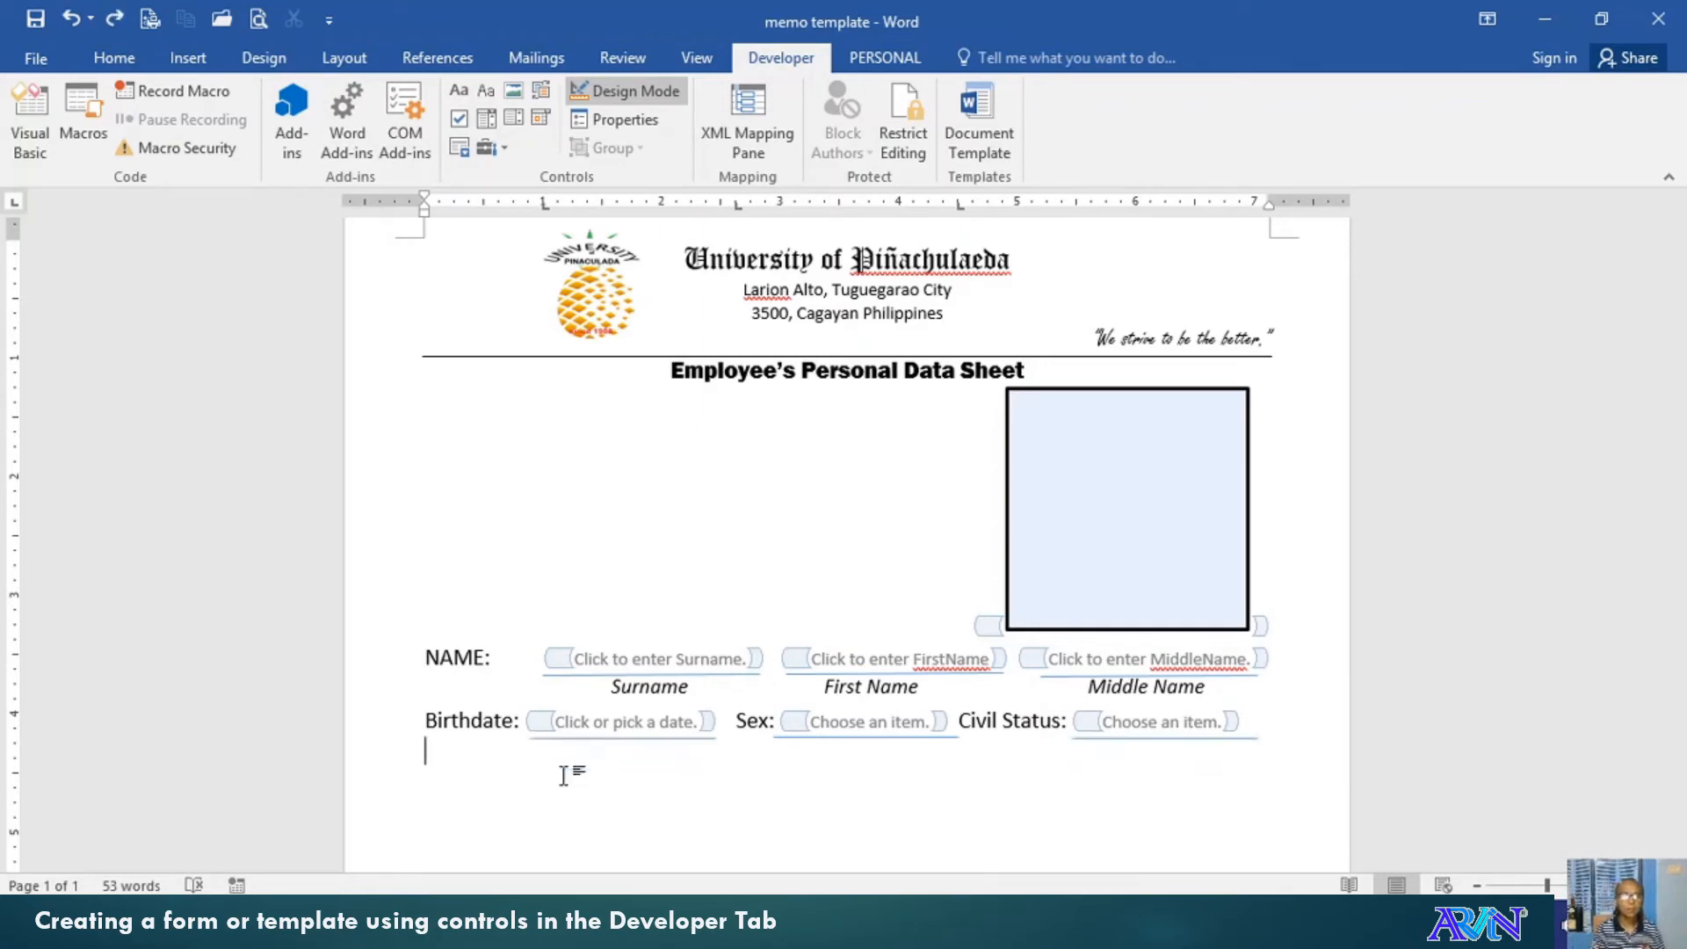
{"action": "key", "text": "Return"}
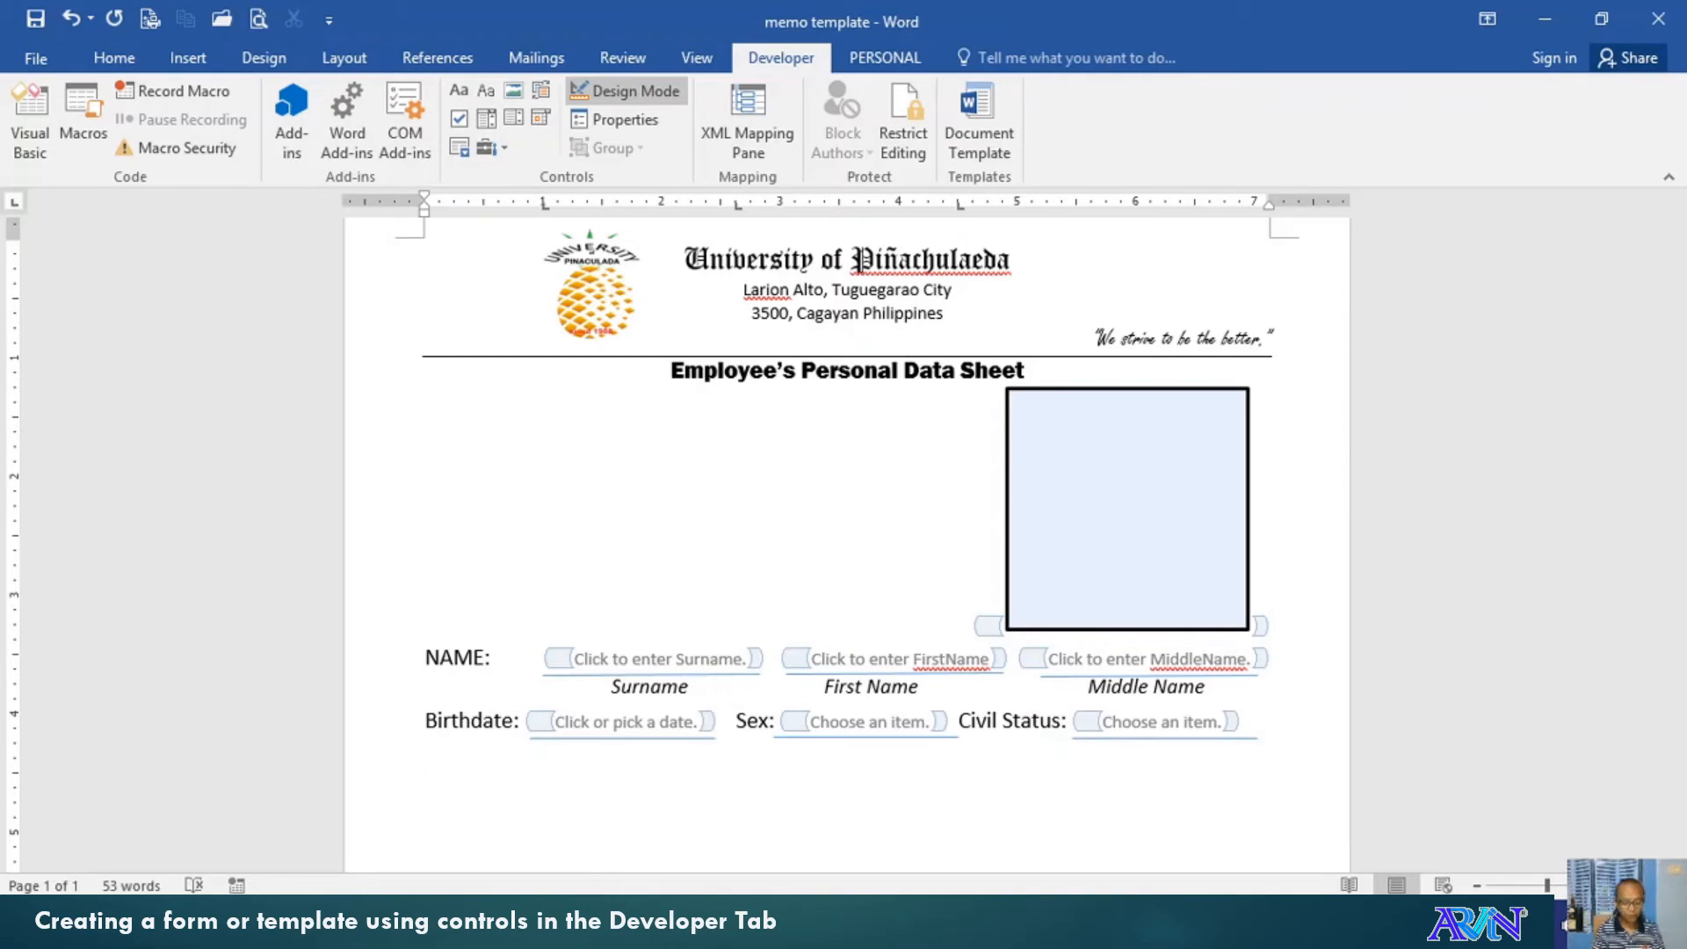
{"action": "type", "text": "Educatio"}
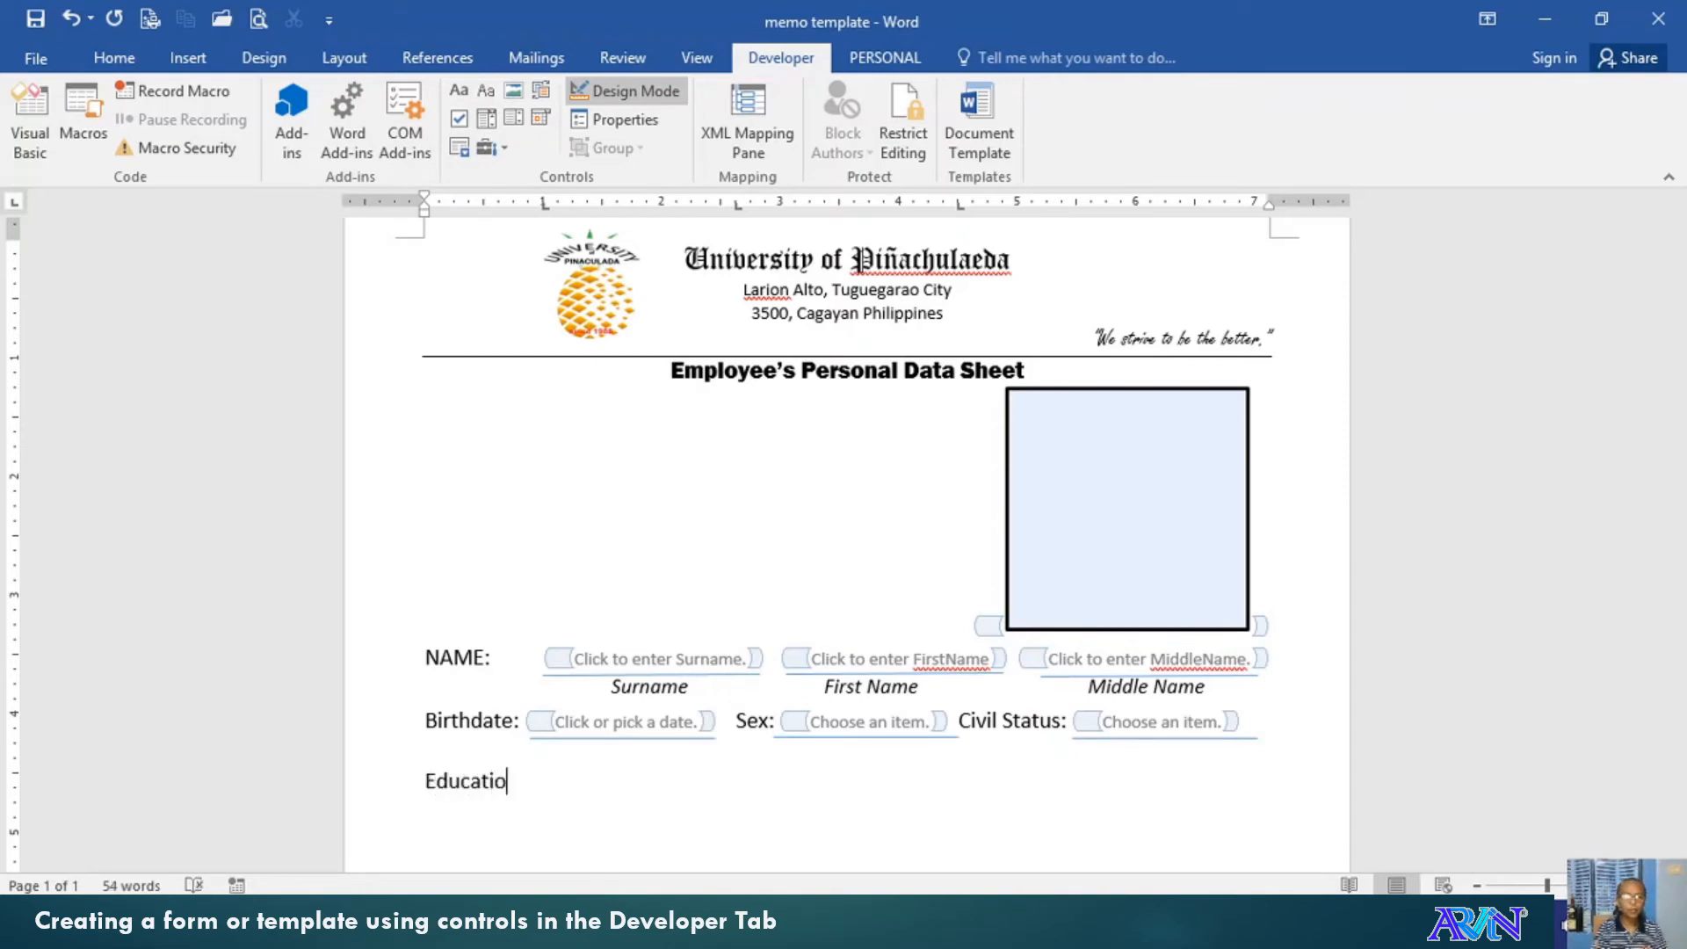
{"action": "type", "text": "nal Attainemt"}
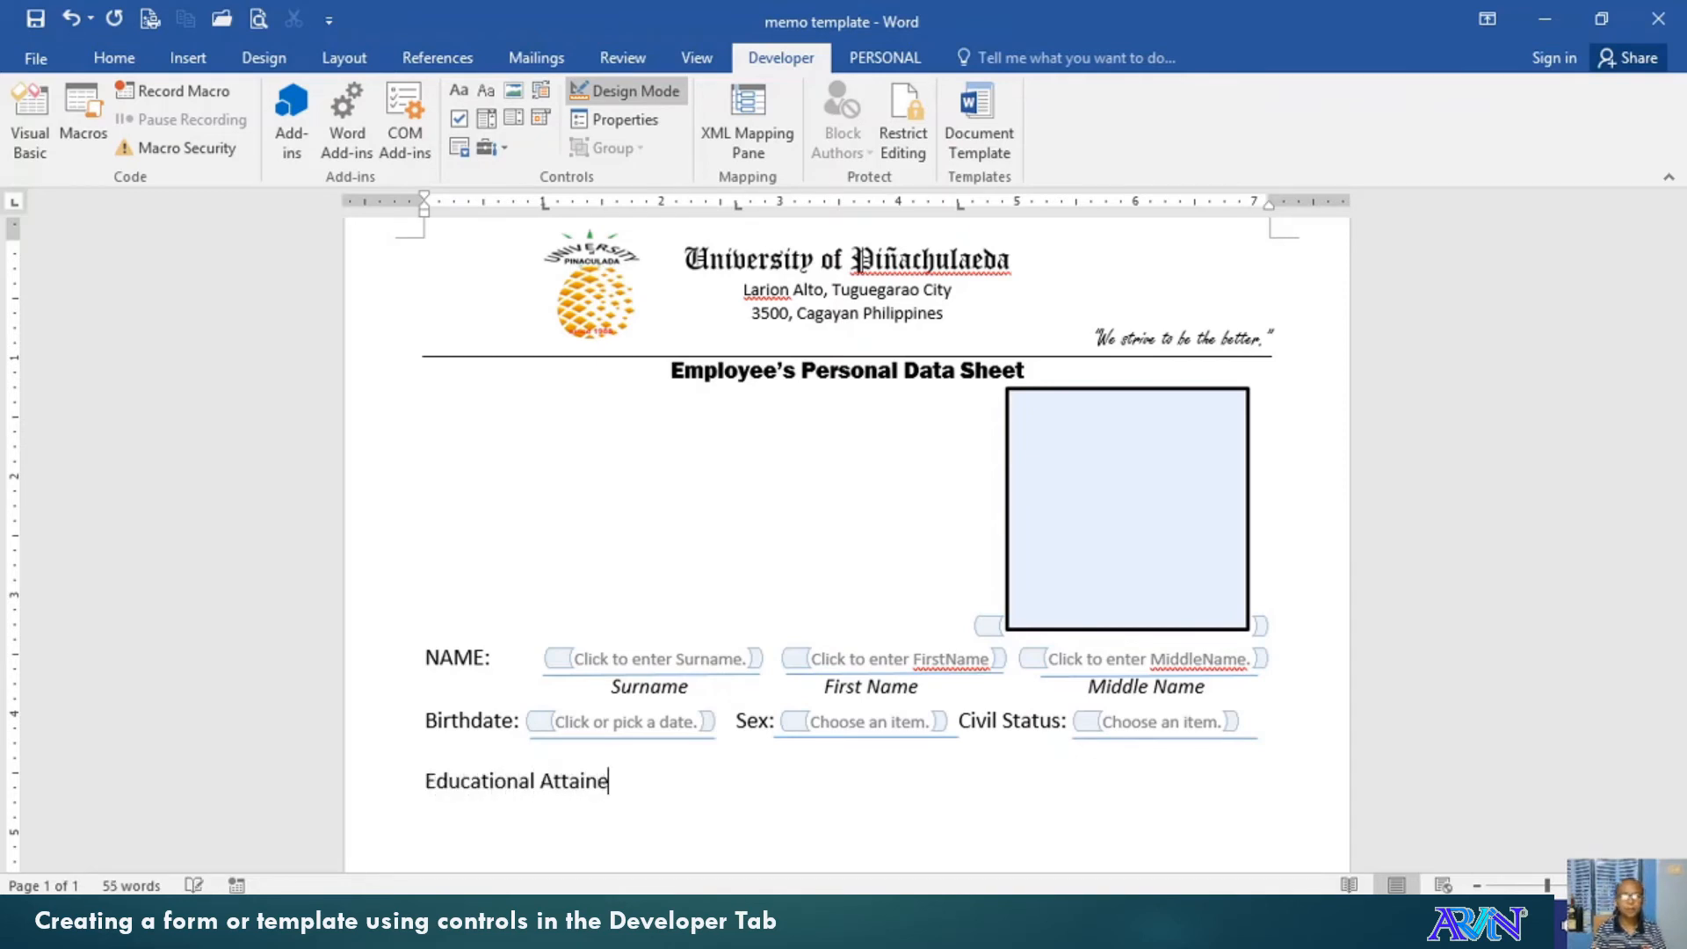
{"action": "key", "text": "BackSpace"}
{"action": "key", "text": "BackSpace"}
{"action": "type", "text": "ment:"}
{"action": "key", "text": "Return"}
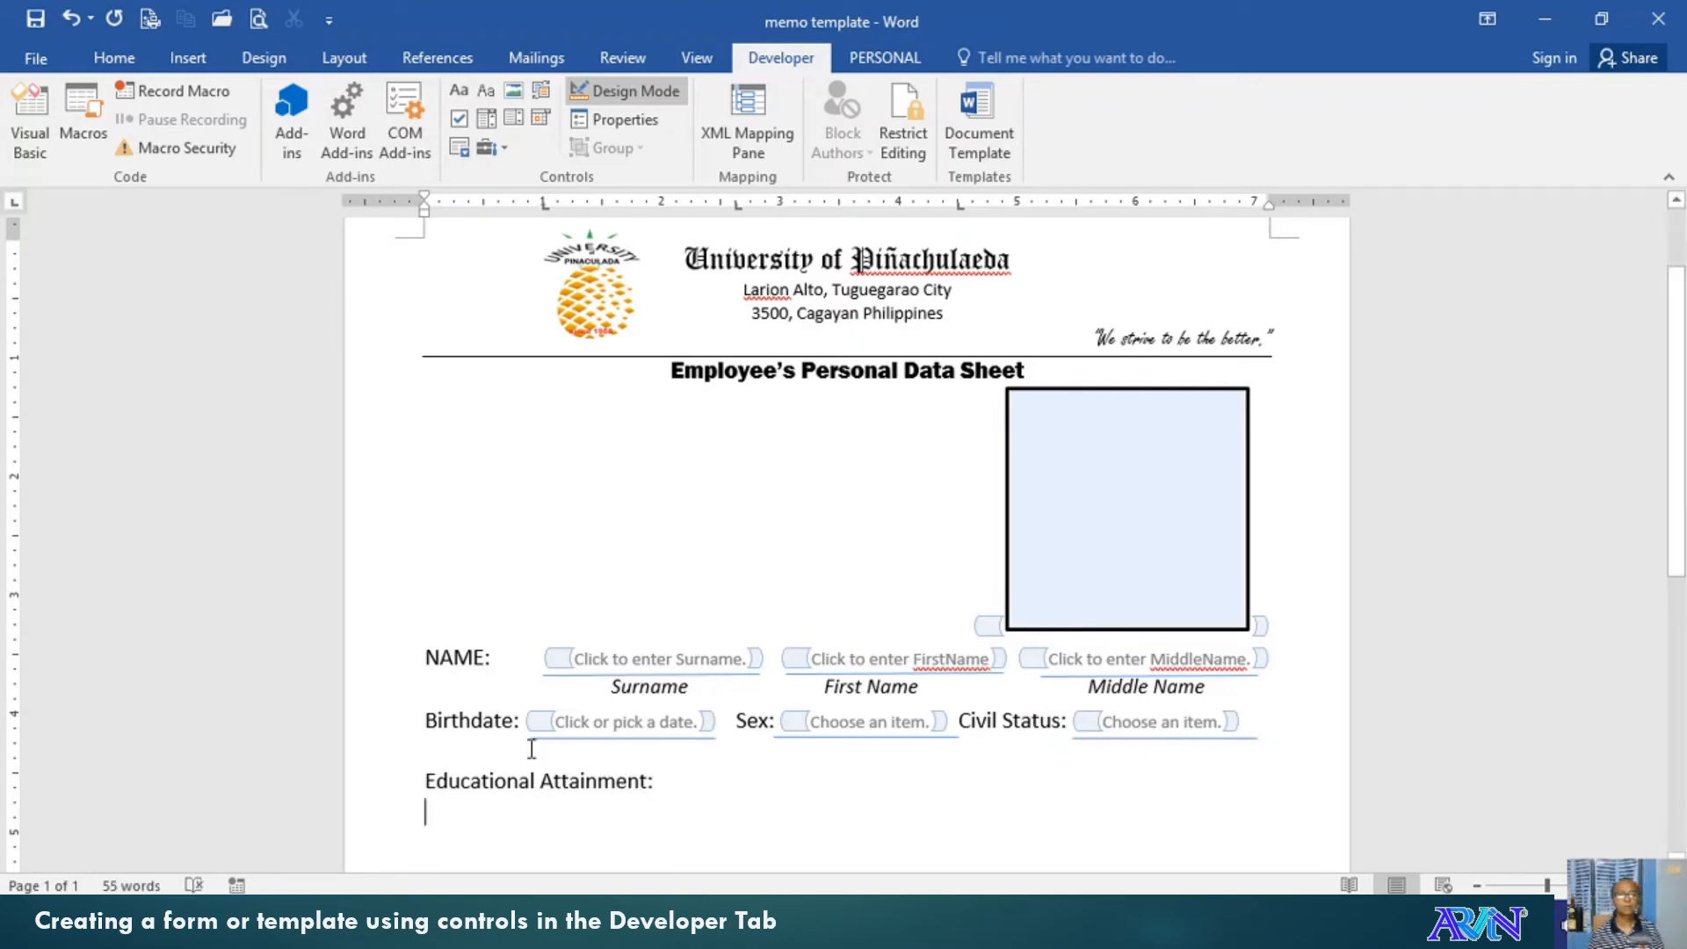
{"action": "scroll", "coordinate": [483, 689], "scroll_direction": "down", "scroll_amount": 2}
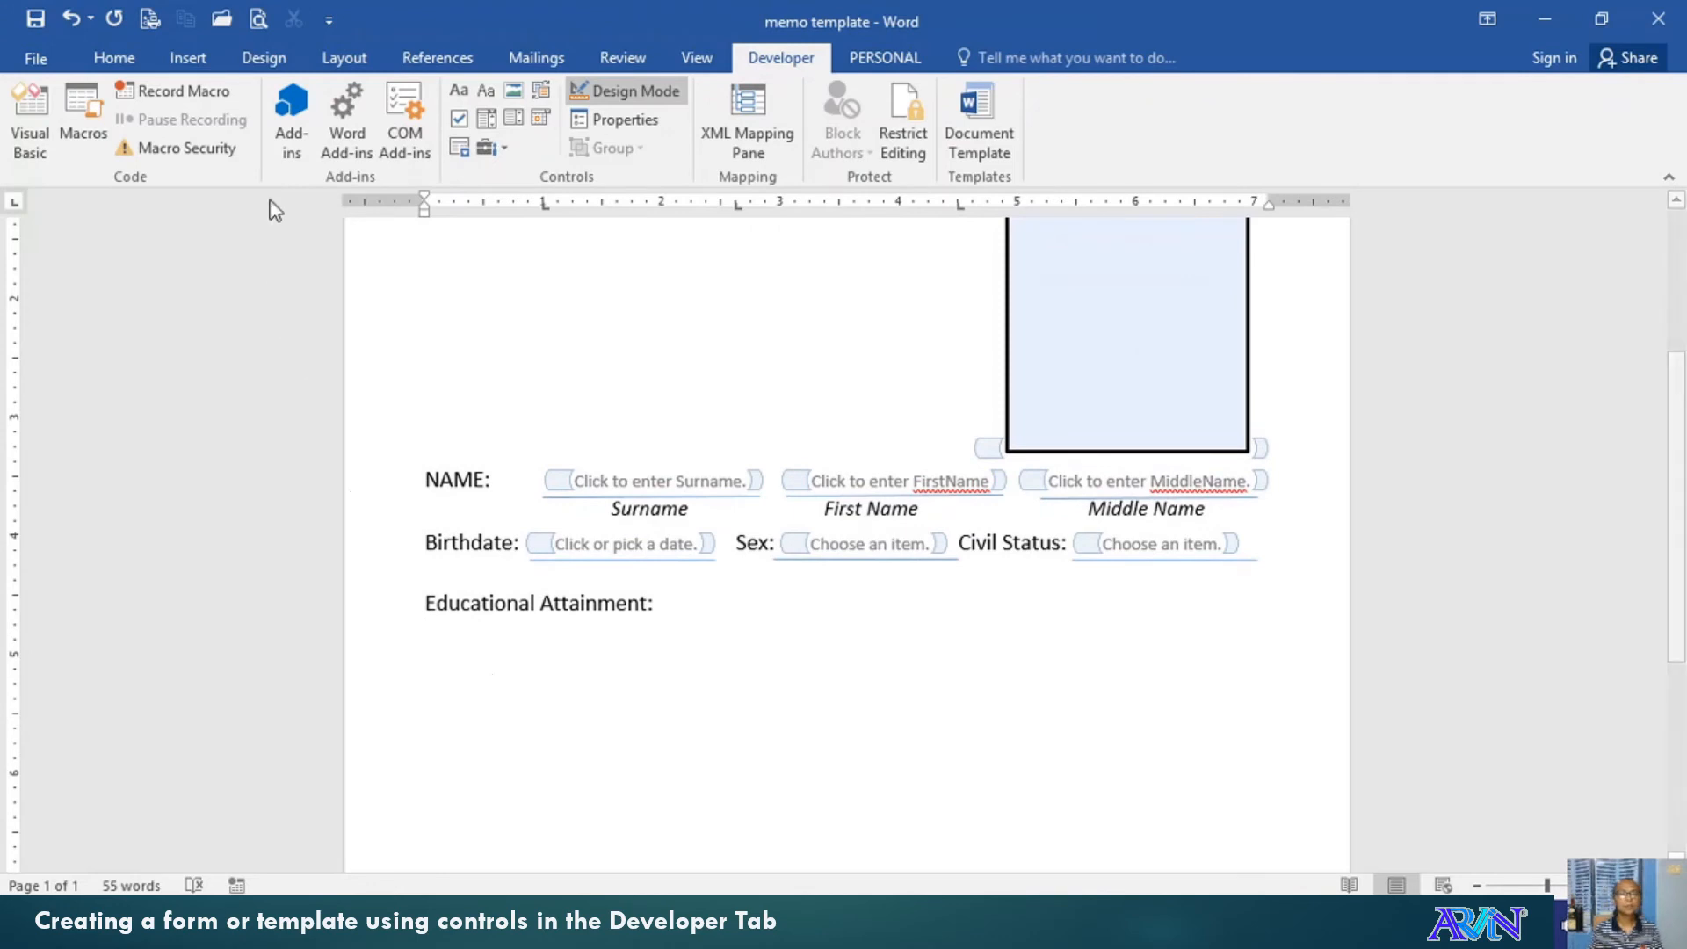
Add check boxes labelled Elementary and High School under Educational Attainment:
{"action": "left_click", "coordinate": [457, 121]}
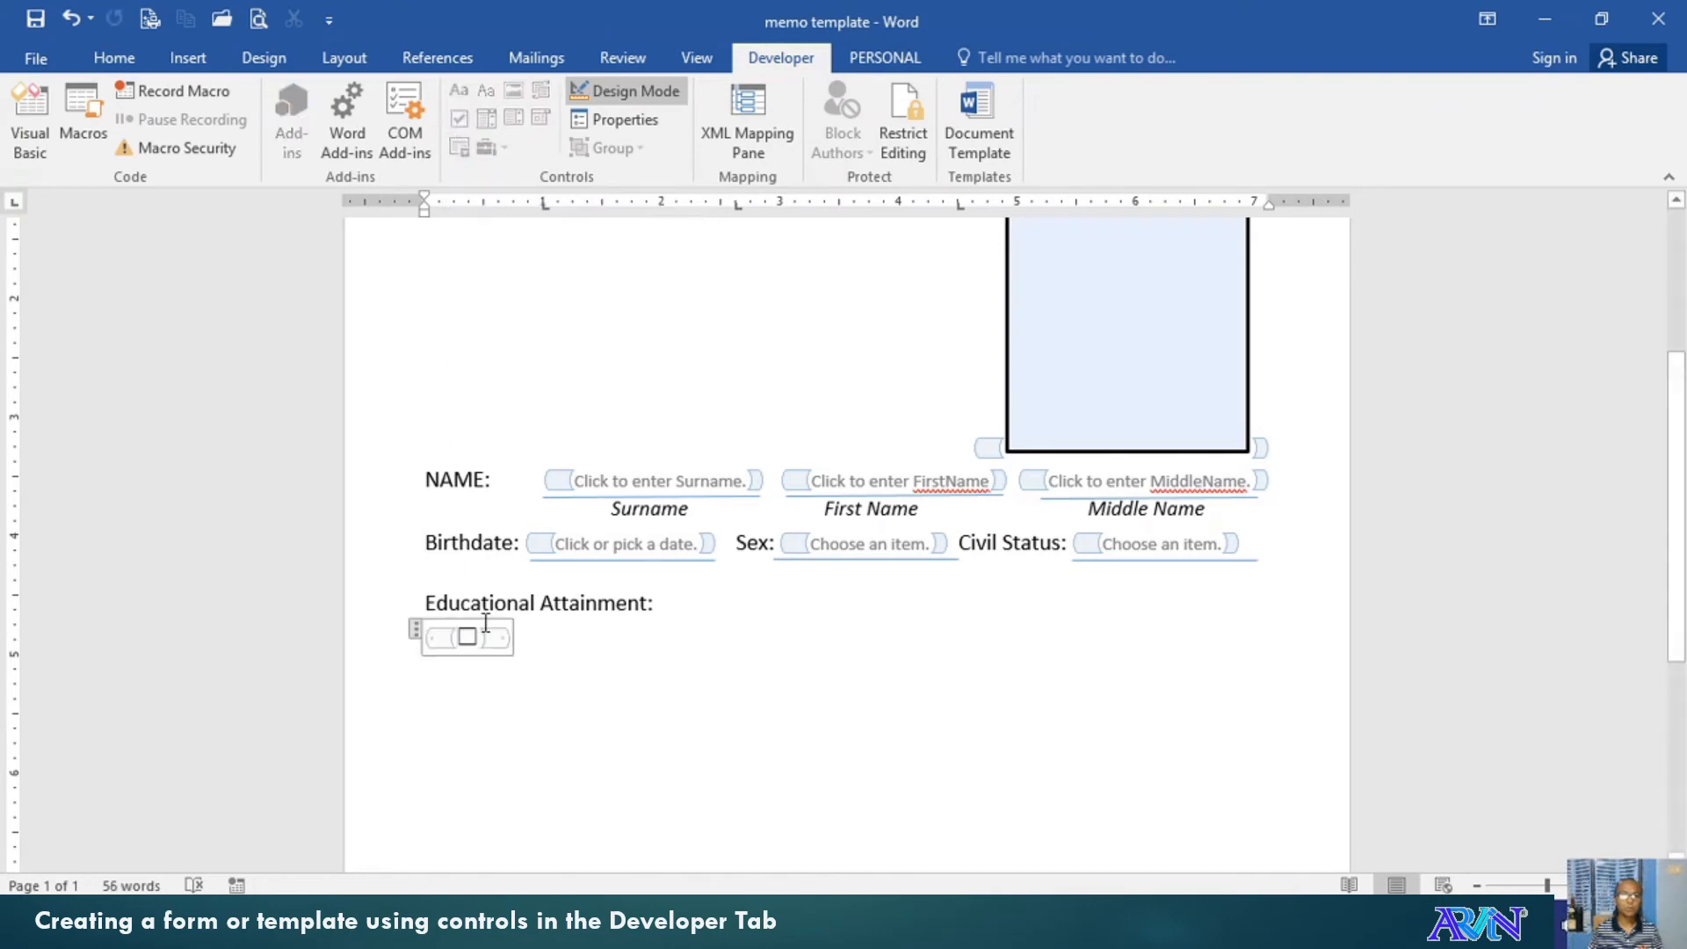
{"action": "left_click", "coordinate": [484, 633]}
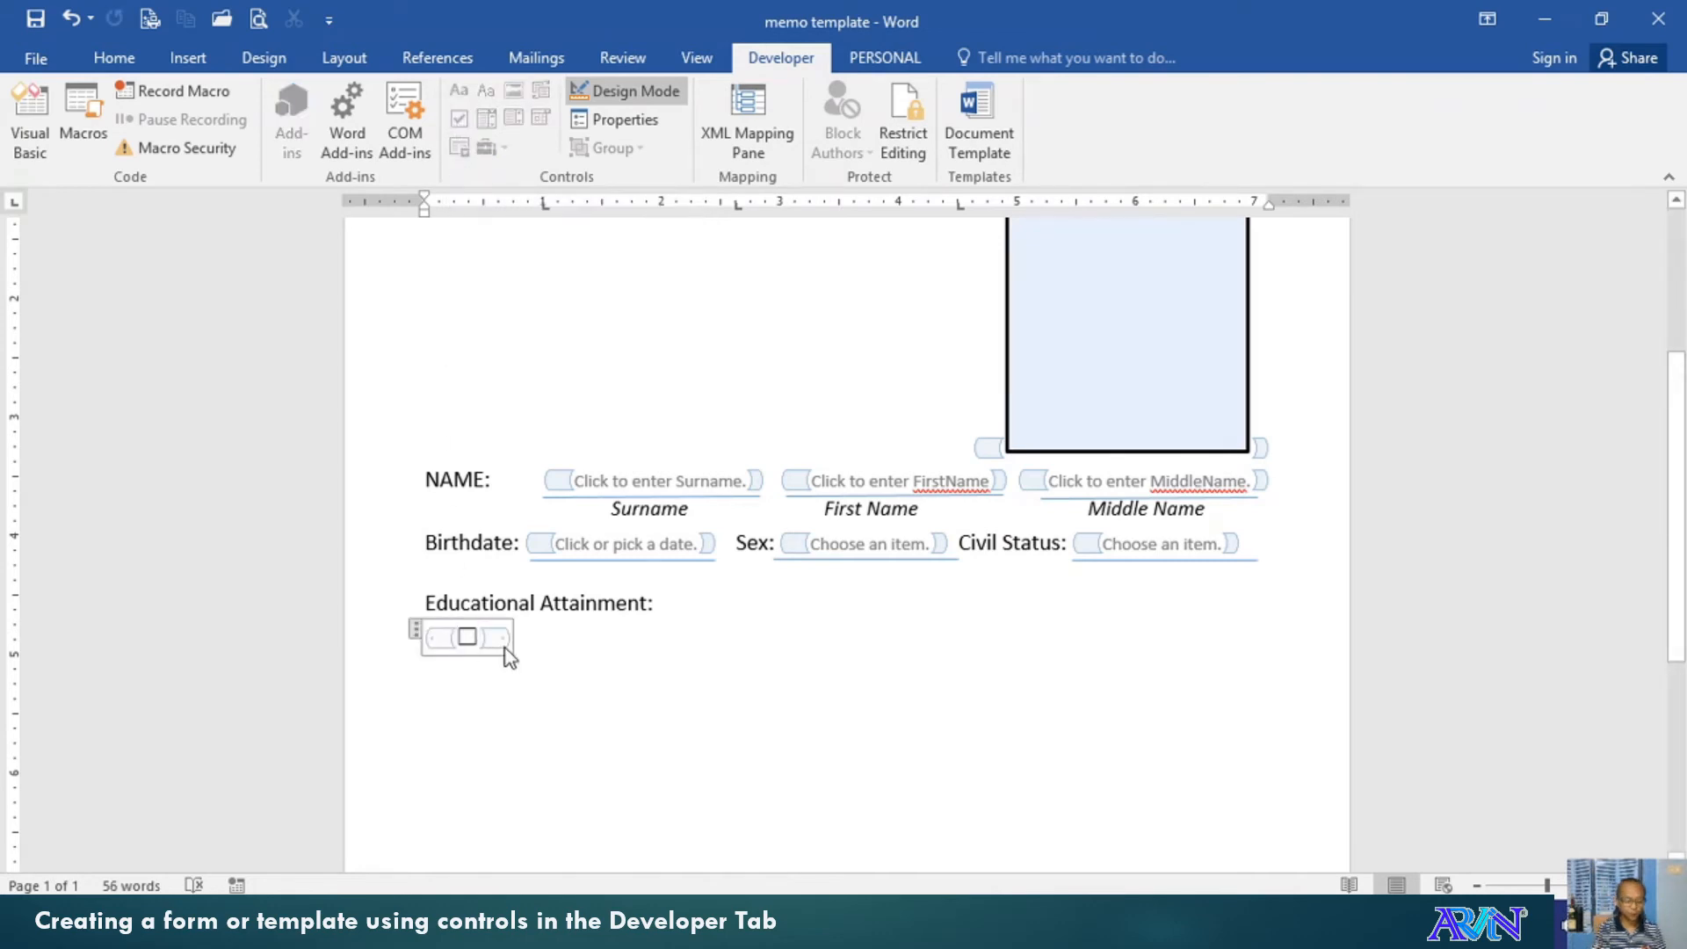
{"action": "key", "text": "space"}
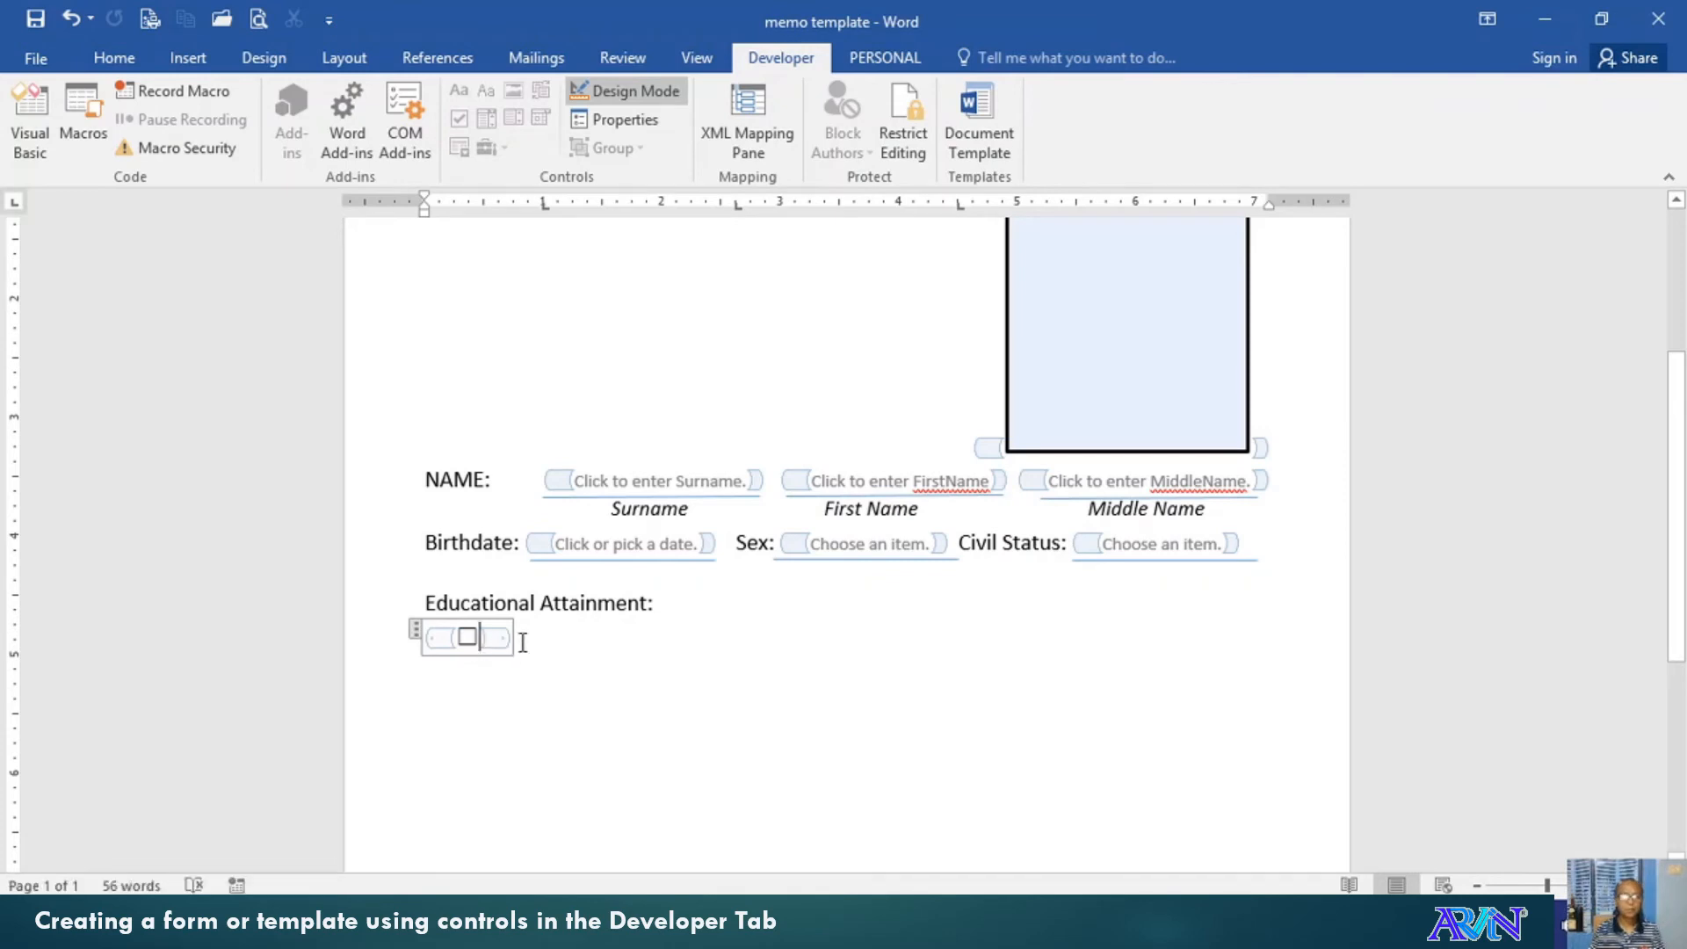
{"action": "left_click", "coordinate": [520, 639]}
{"action": "type", "text": "Elementary"}
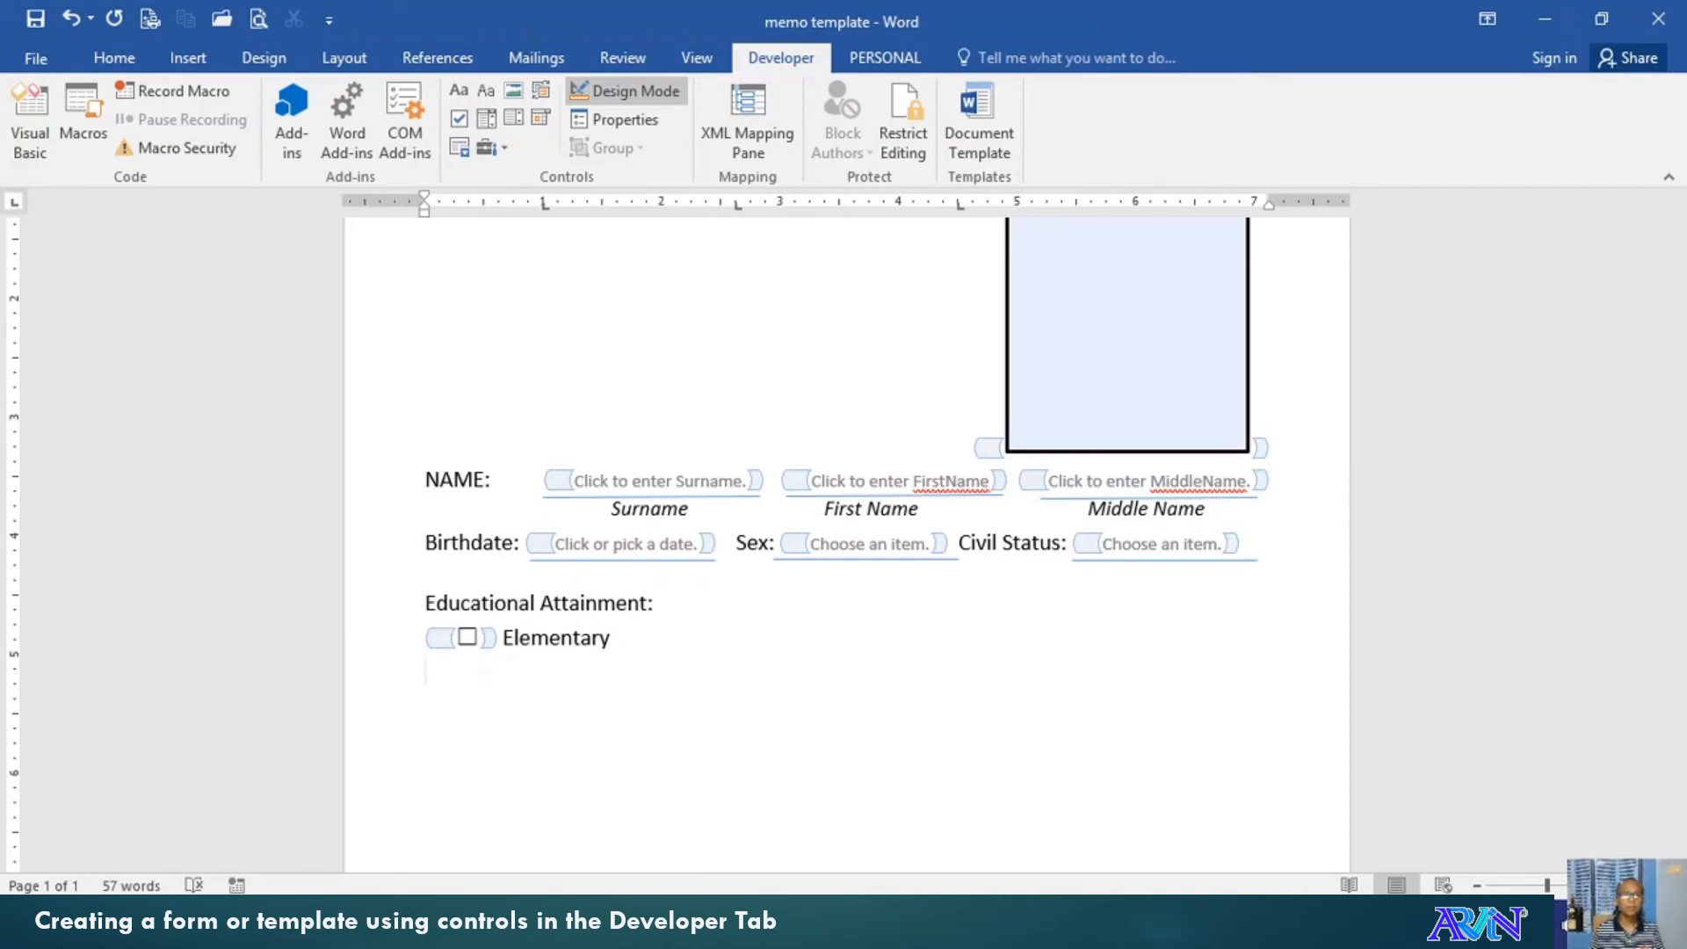
{"action": "left_click", "coordinate": [459, 119]}
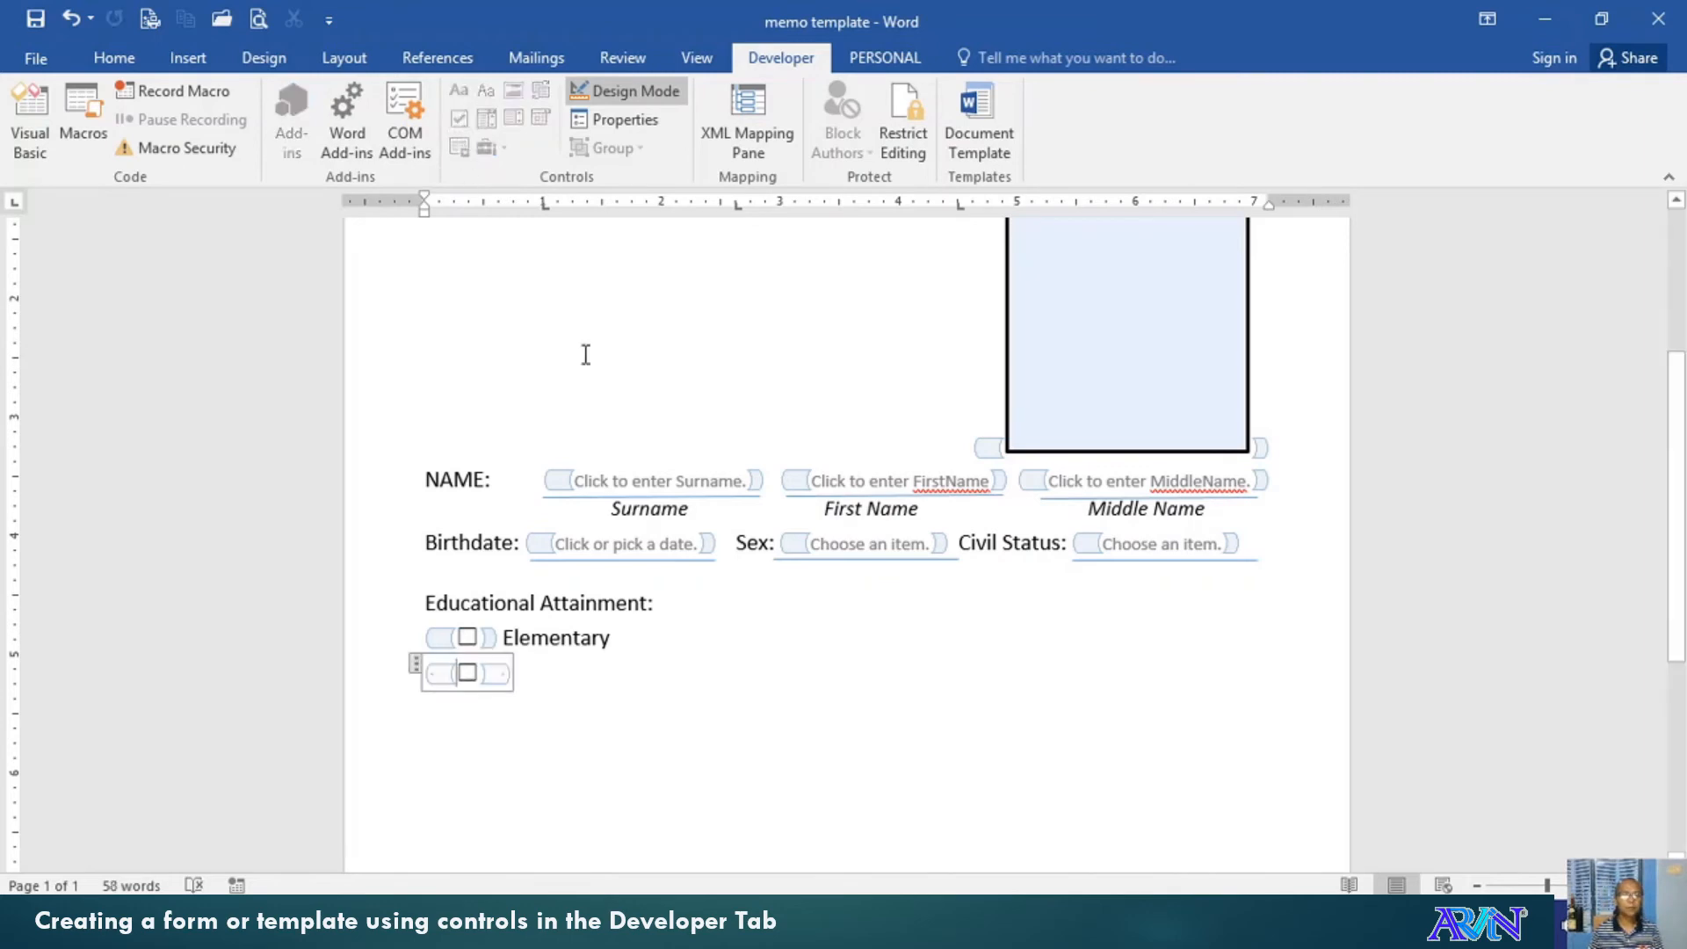
{"action": "key", "text": "Right"}
{"action": "key", "text": "Right"}
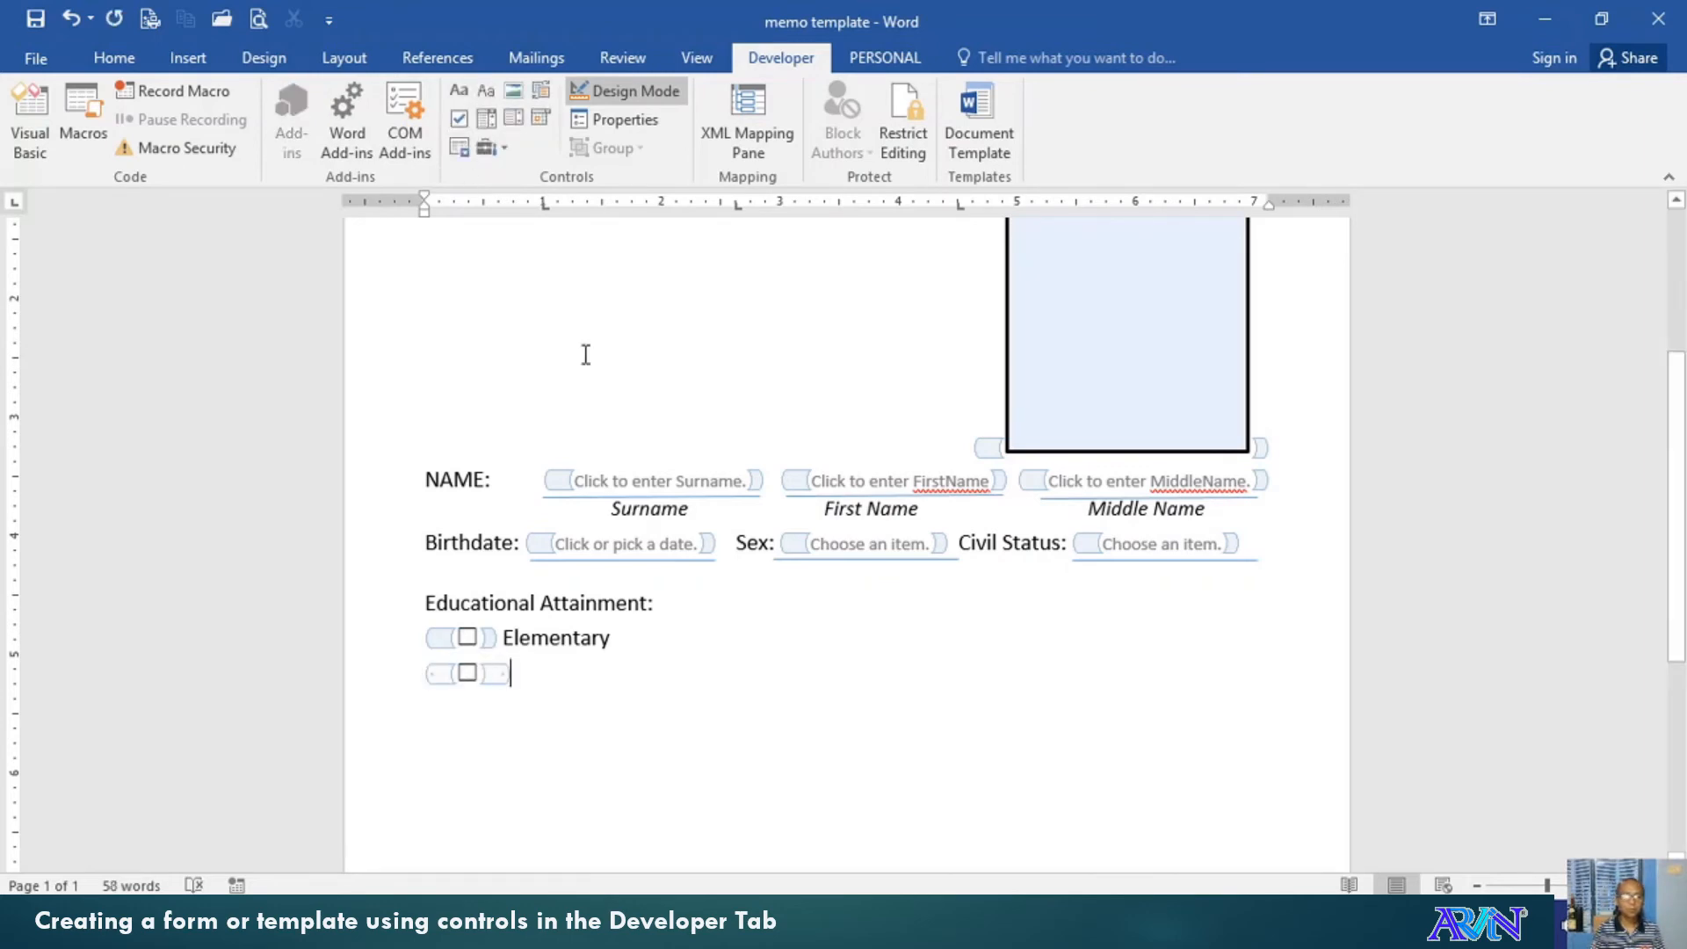
{"action": "type", "text": "Hig"}
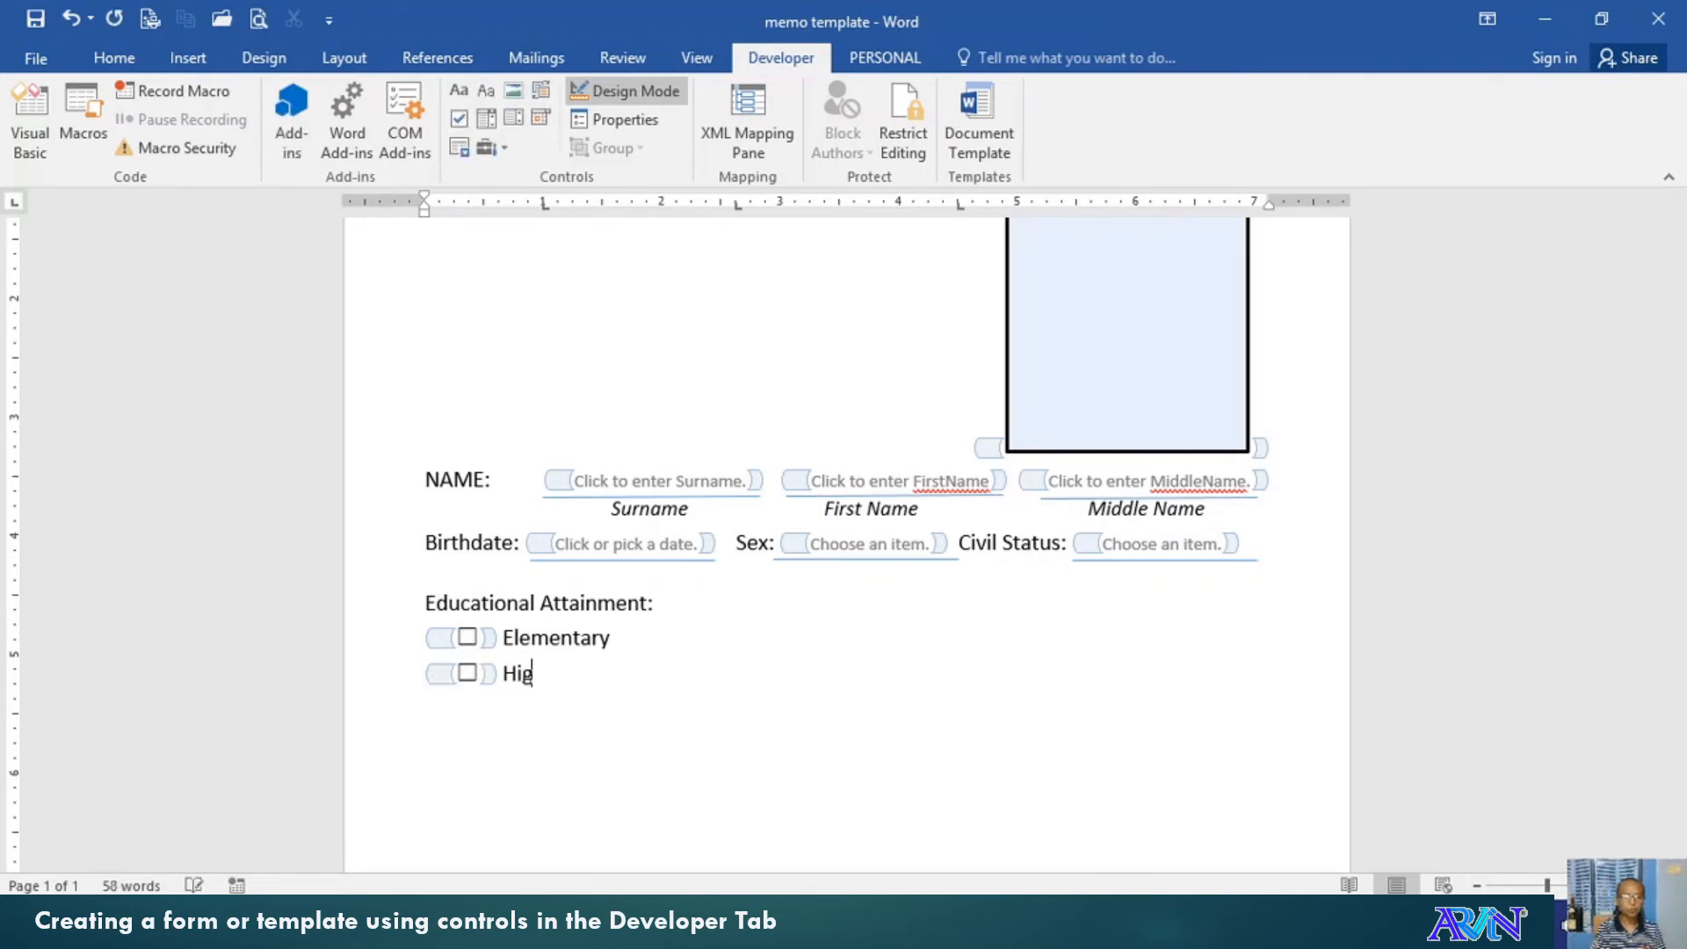
{"action": "type", "text": "h School"}
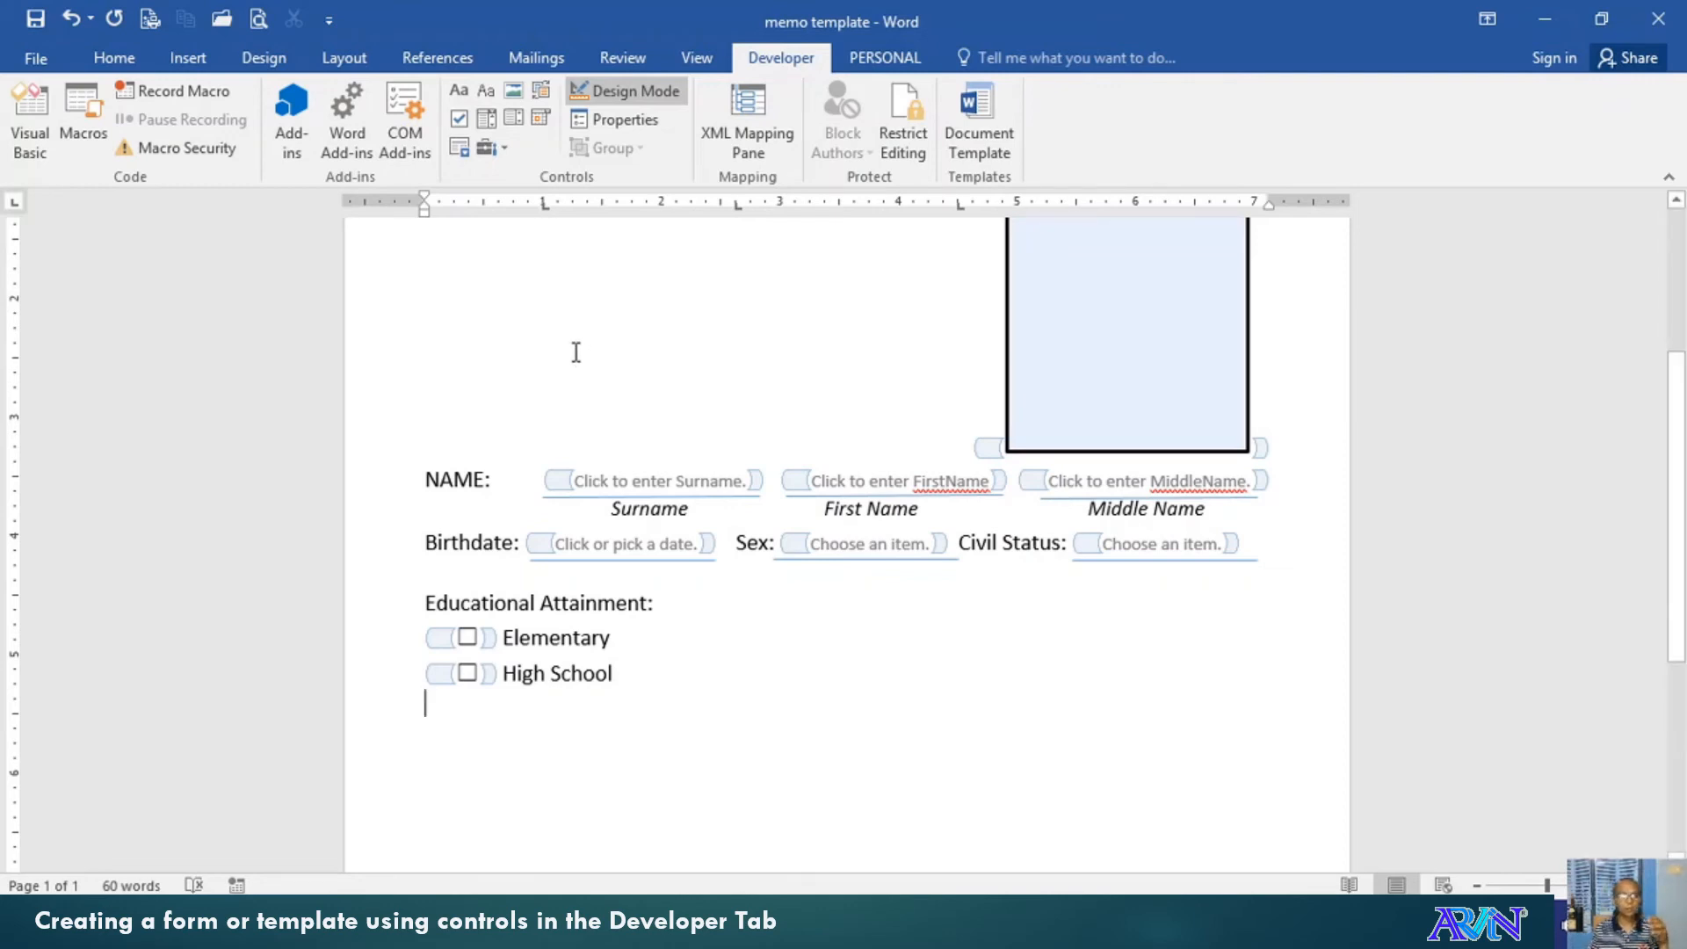
Add a College check box followed by the label 'Degree Finished:'
{"action": "left_click", "coordinate": [459, 119]}
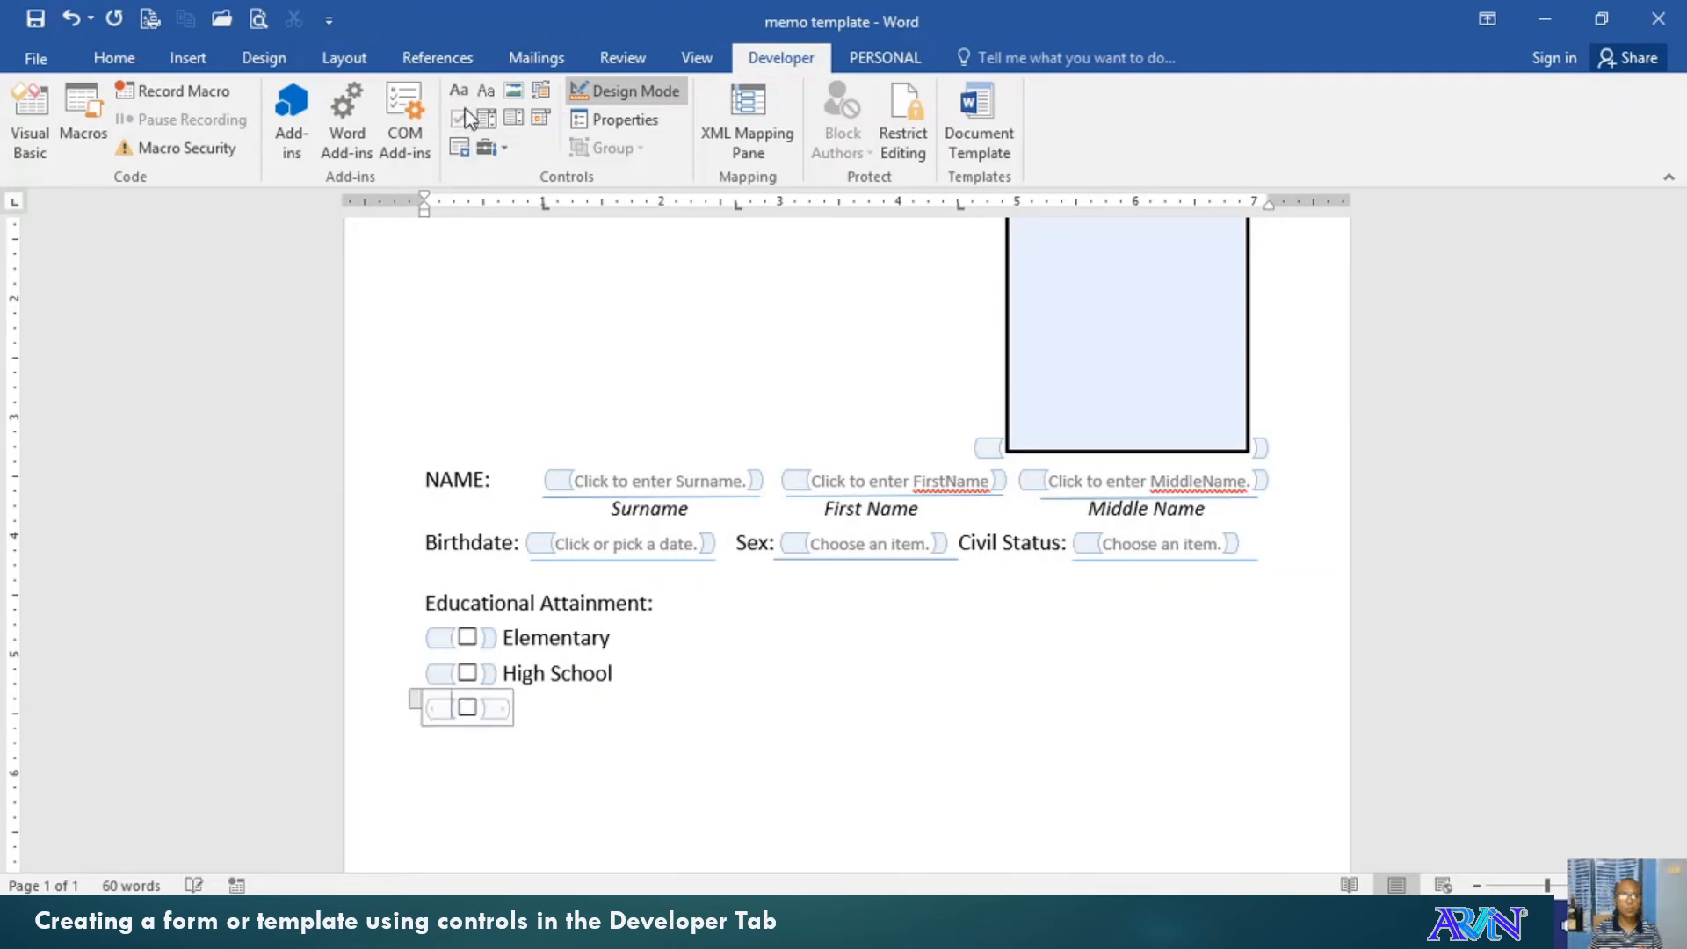
{"action": "left_click", "coordinate": [547, 710]}
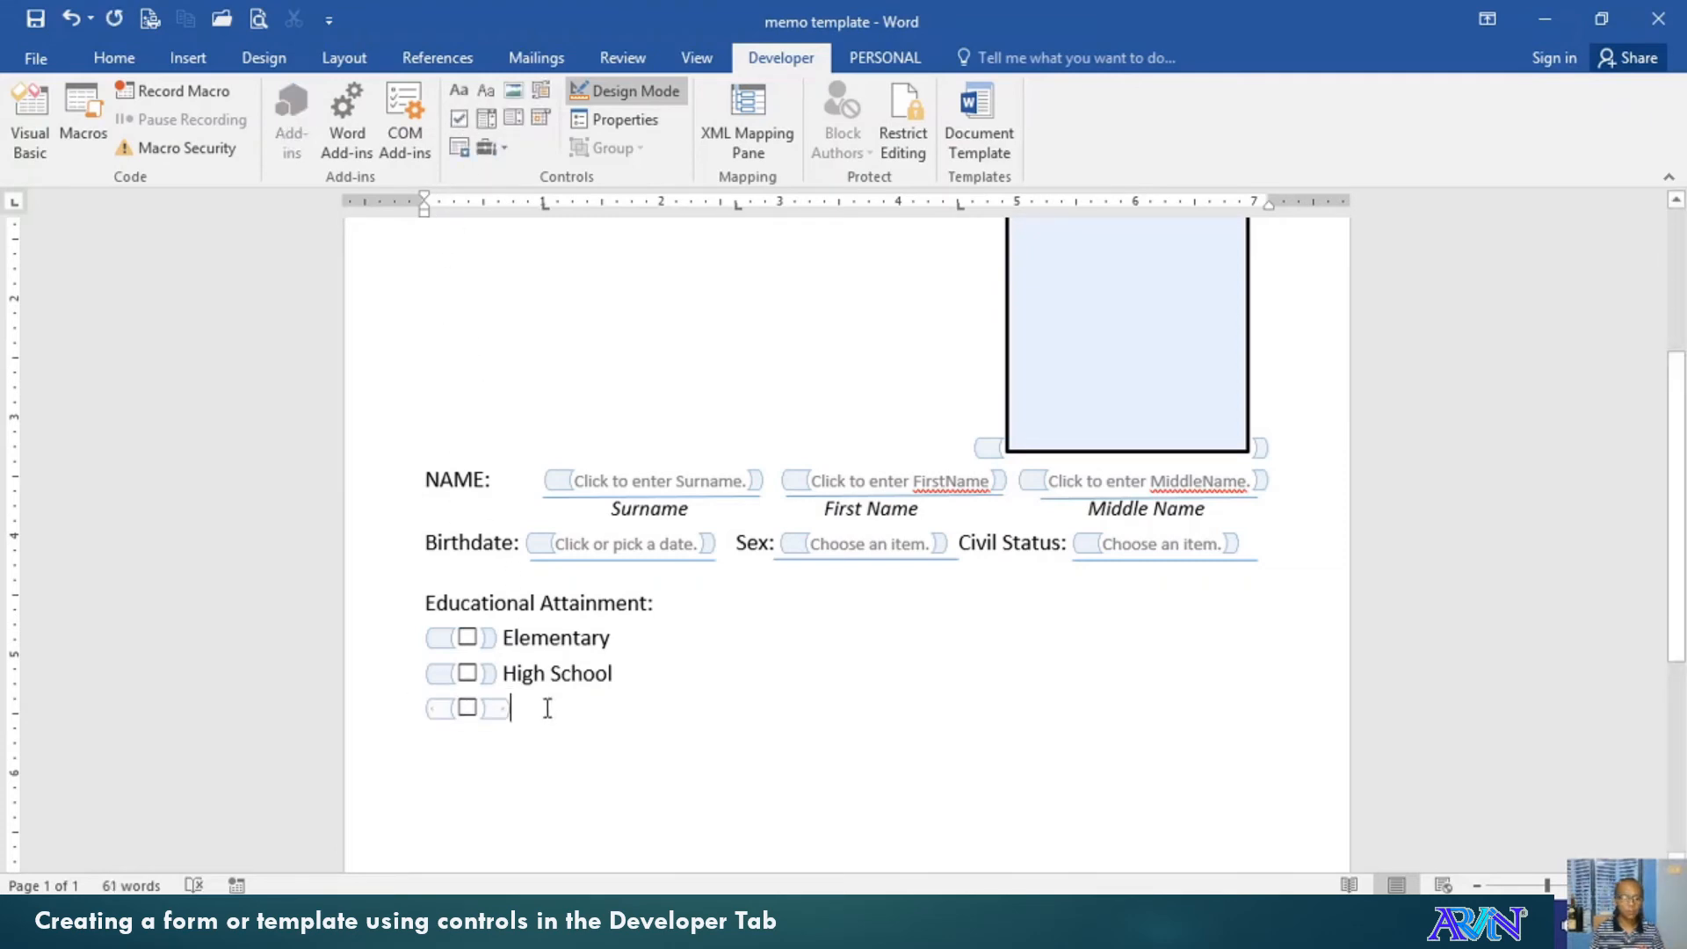
{"action": "type", "text": "College"}
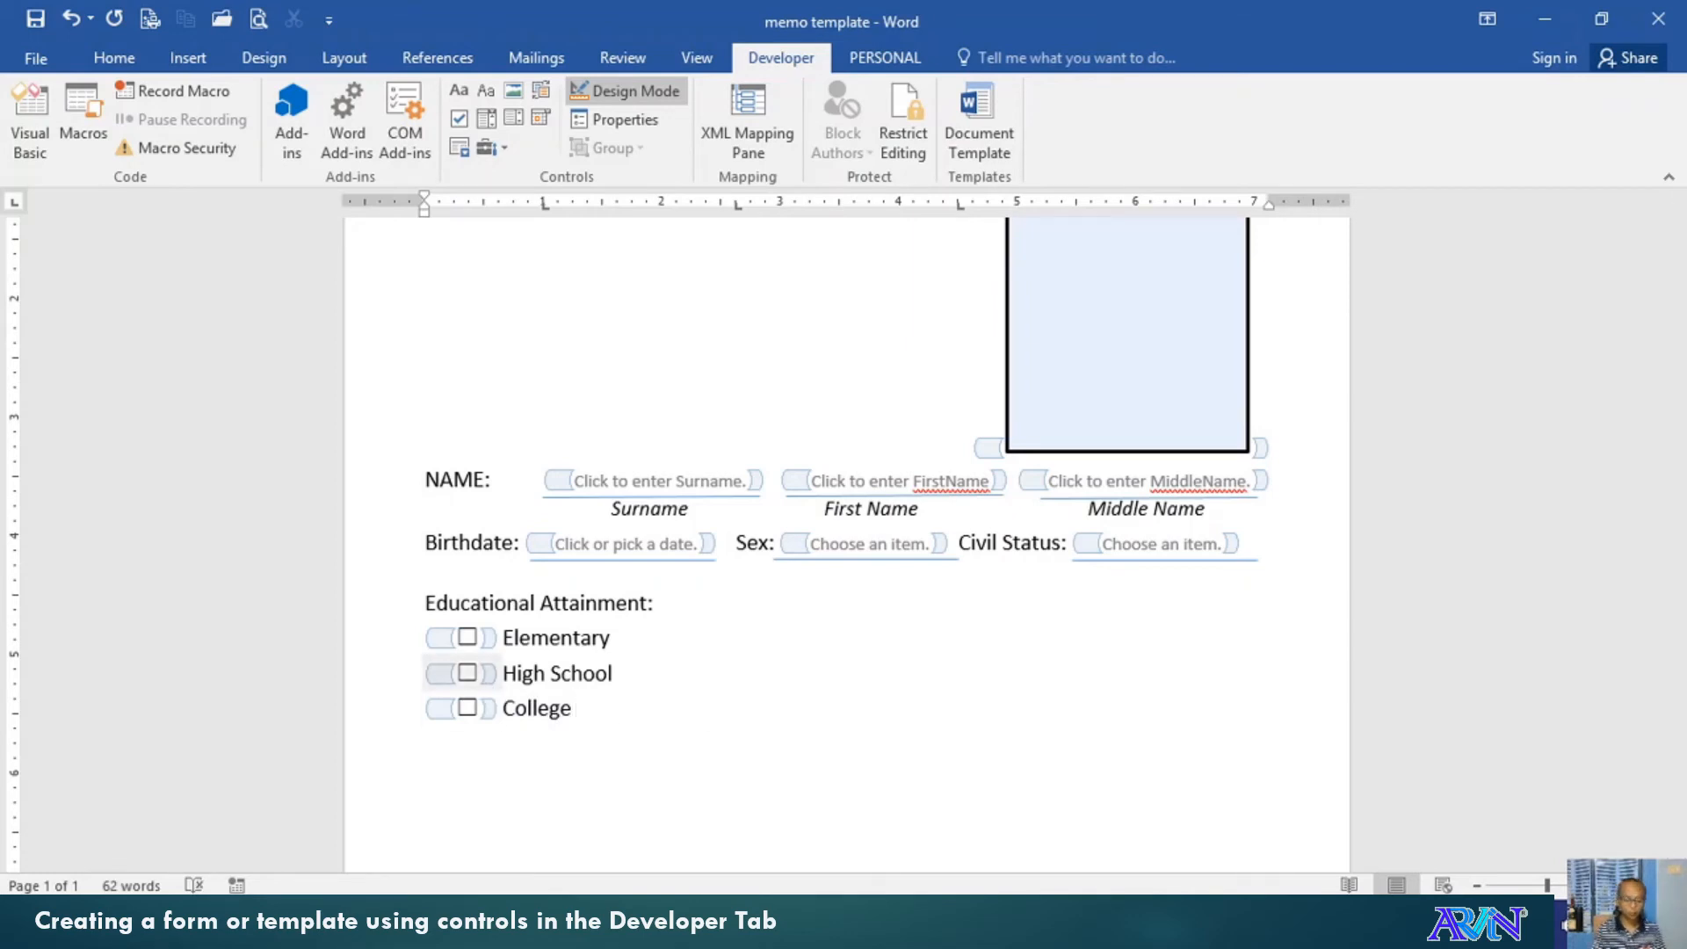
{"action": "type", "text": " Dege"}
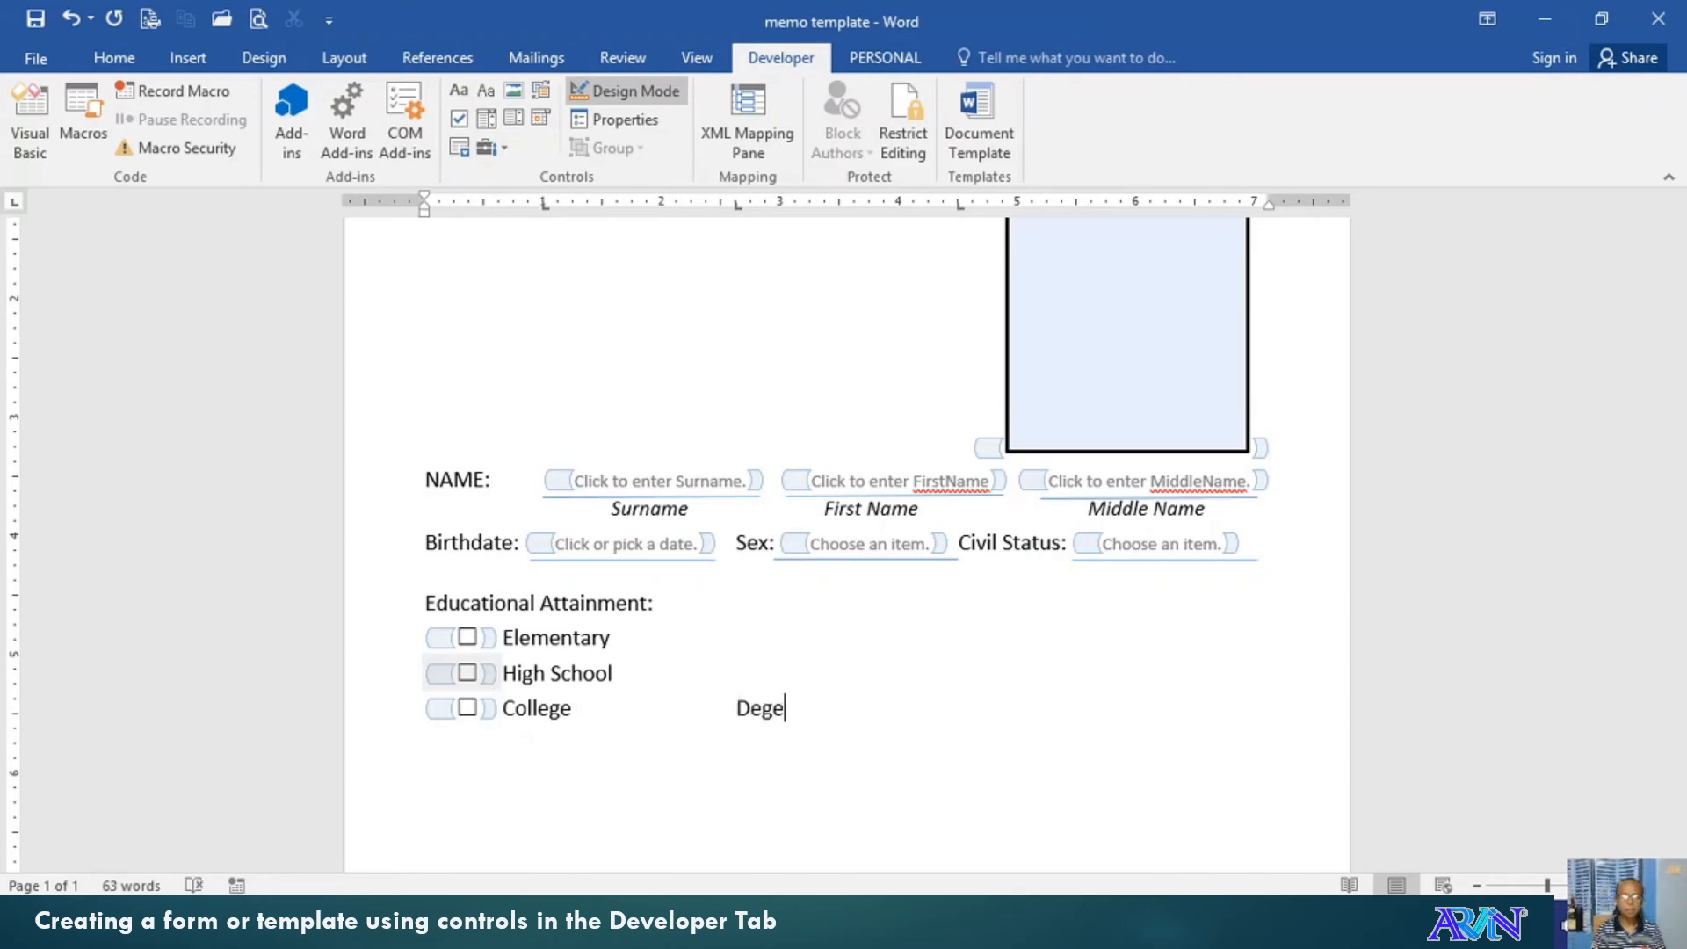
{"action": "key", "text": "BackSpace"}
{"action": "type", "text": "ree"}
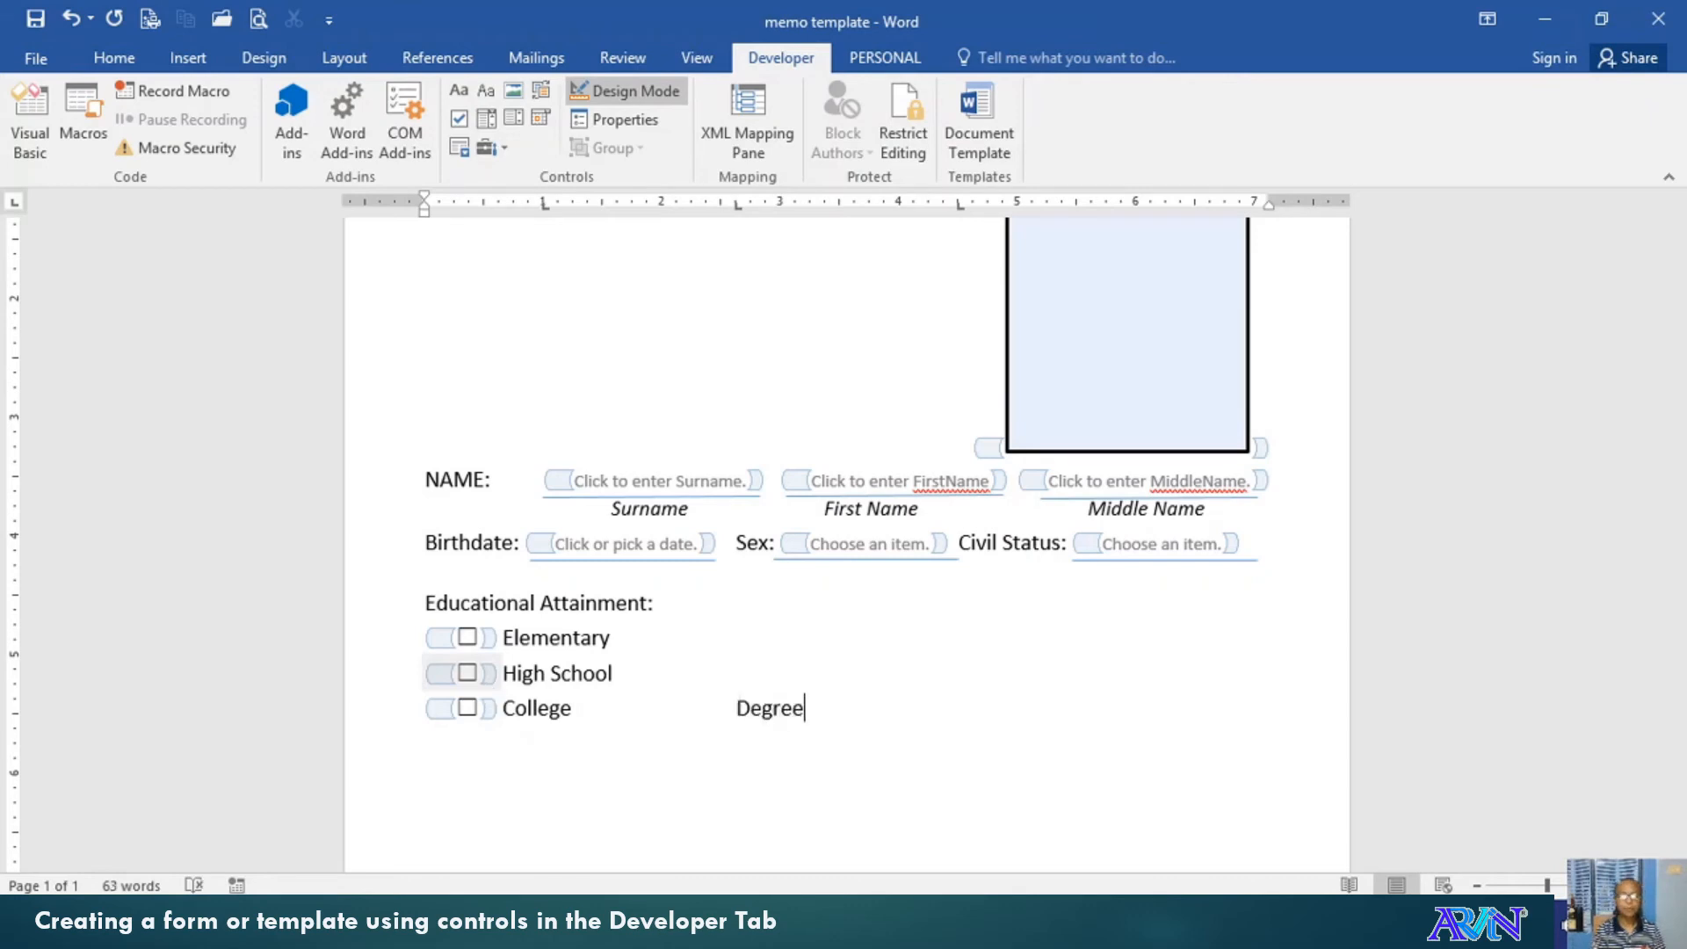
{"action": "type", "text": " Finished:"}
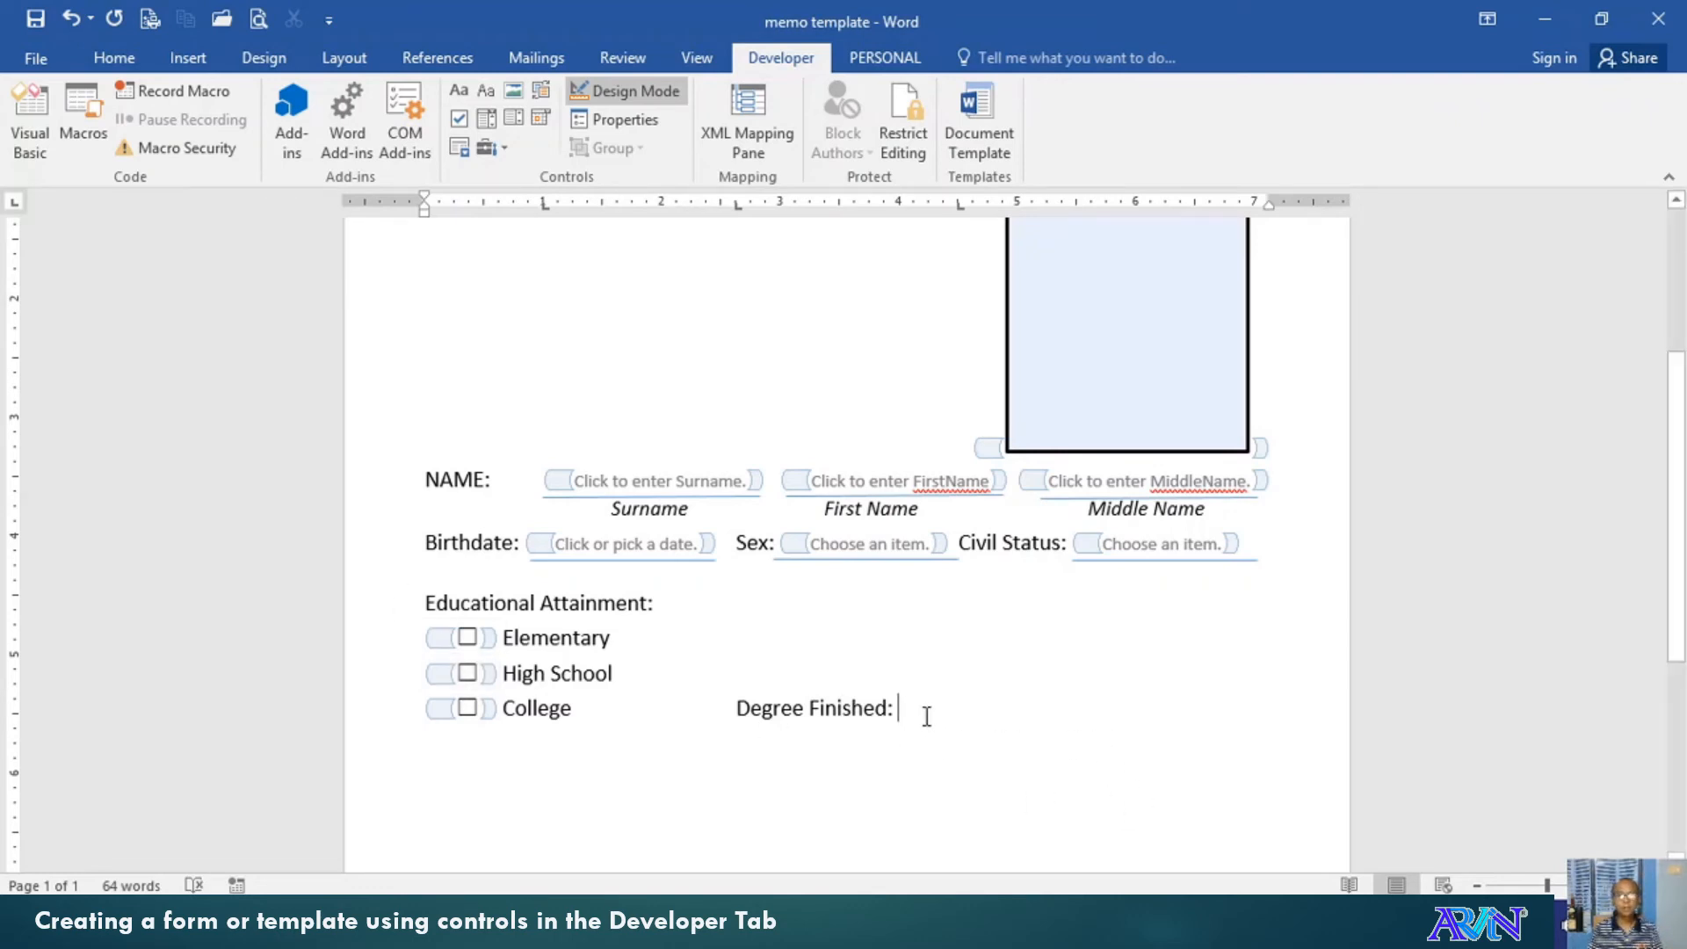
Insert a text field after 'Degree Finished:' with placeholder 'Click enter Degree Finished.', then start a new line
{"action": "left_click", "coordinate": [460, 94]}
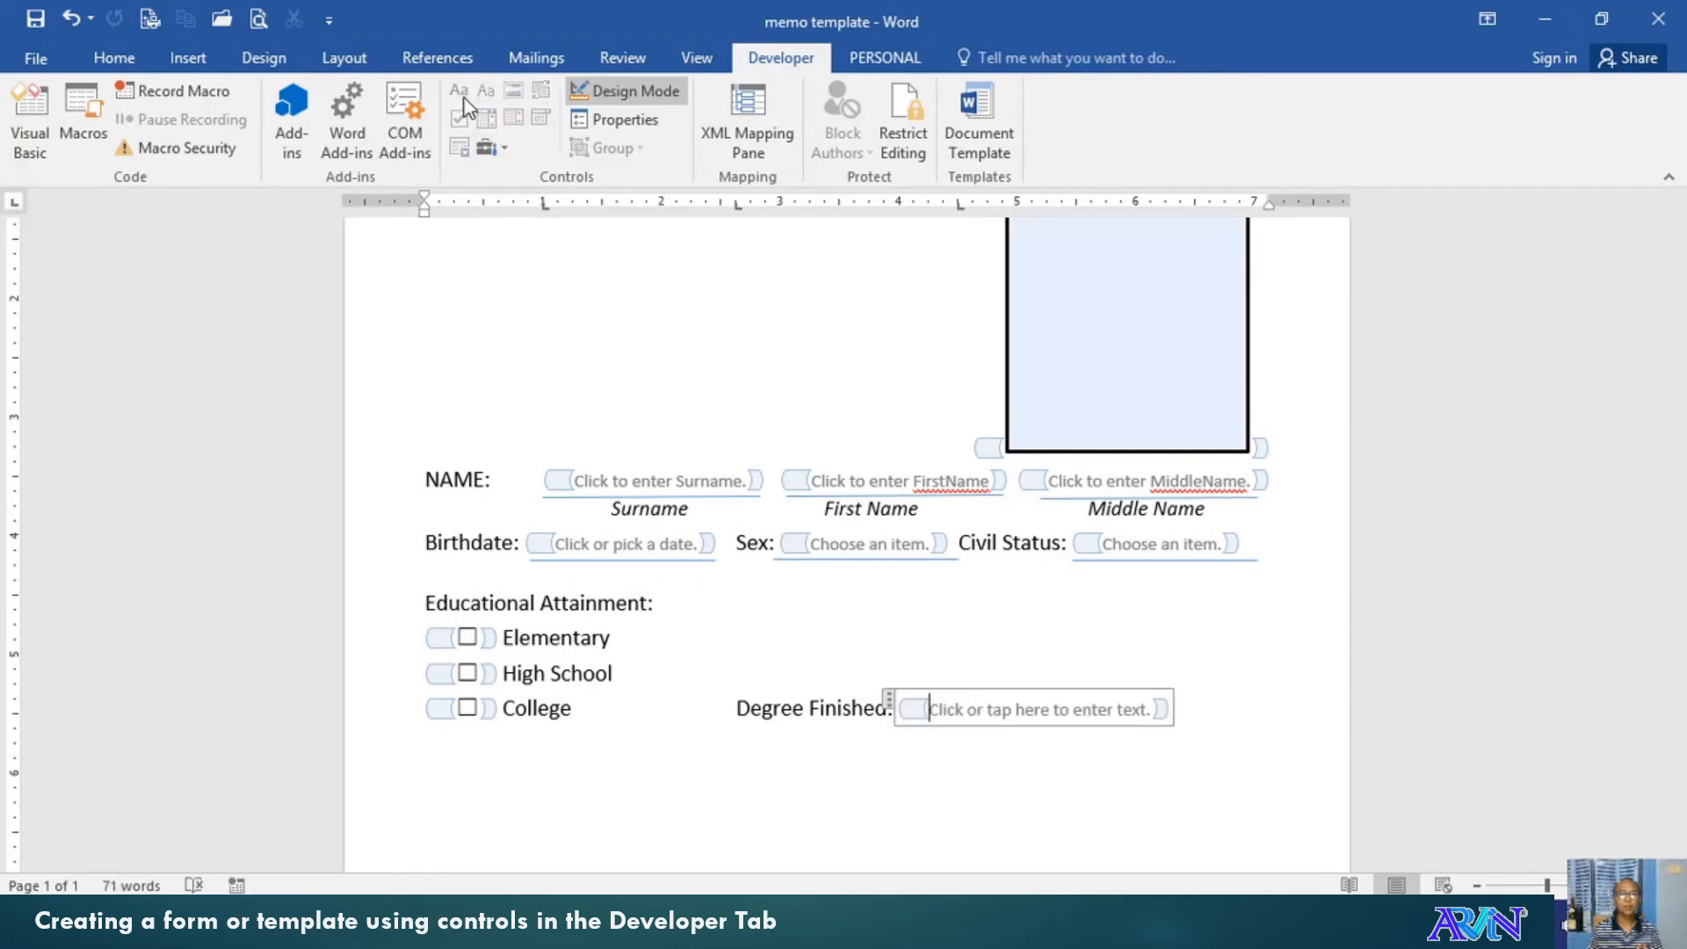
{"action": "left_click", "coordinate": [988, 714]}
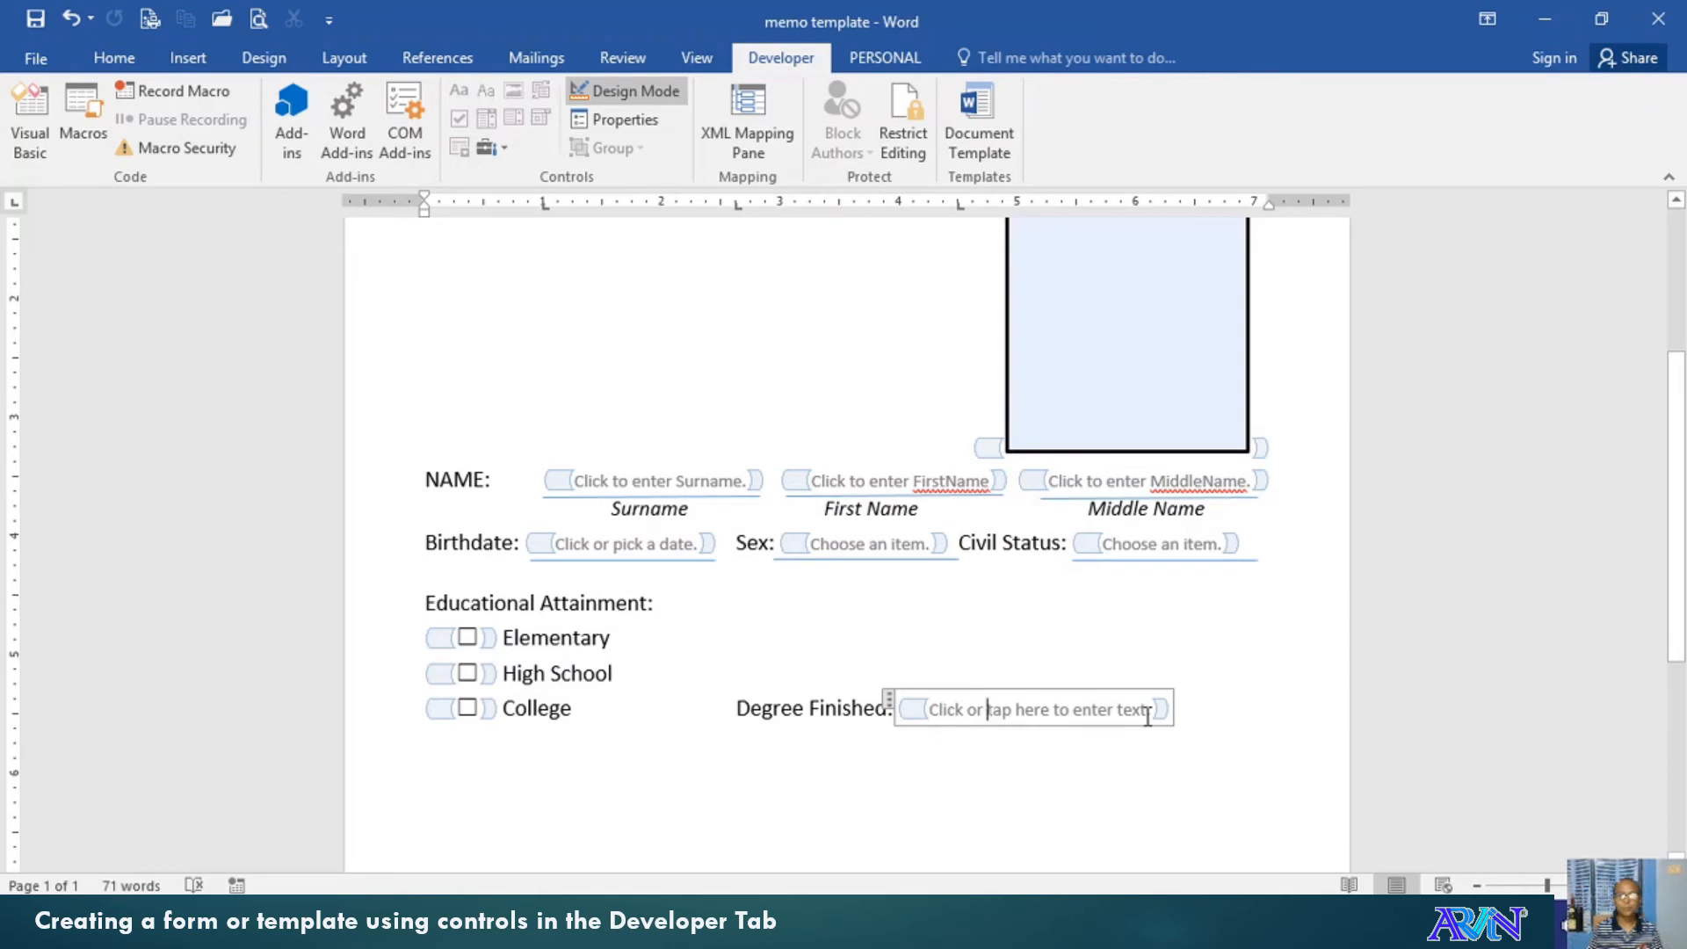
{"action": "key", "text": "ctrl+shift+Right"}
{"action": "key", "text": "ctrl+shift+Right"}
{"action": "key", "text": "ctrl+shift+Right"}
{"action": "key", "text": "ctrl+shift+Right"}
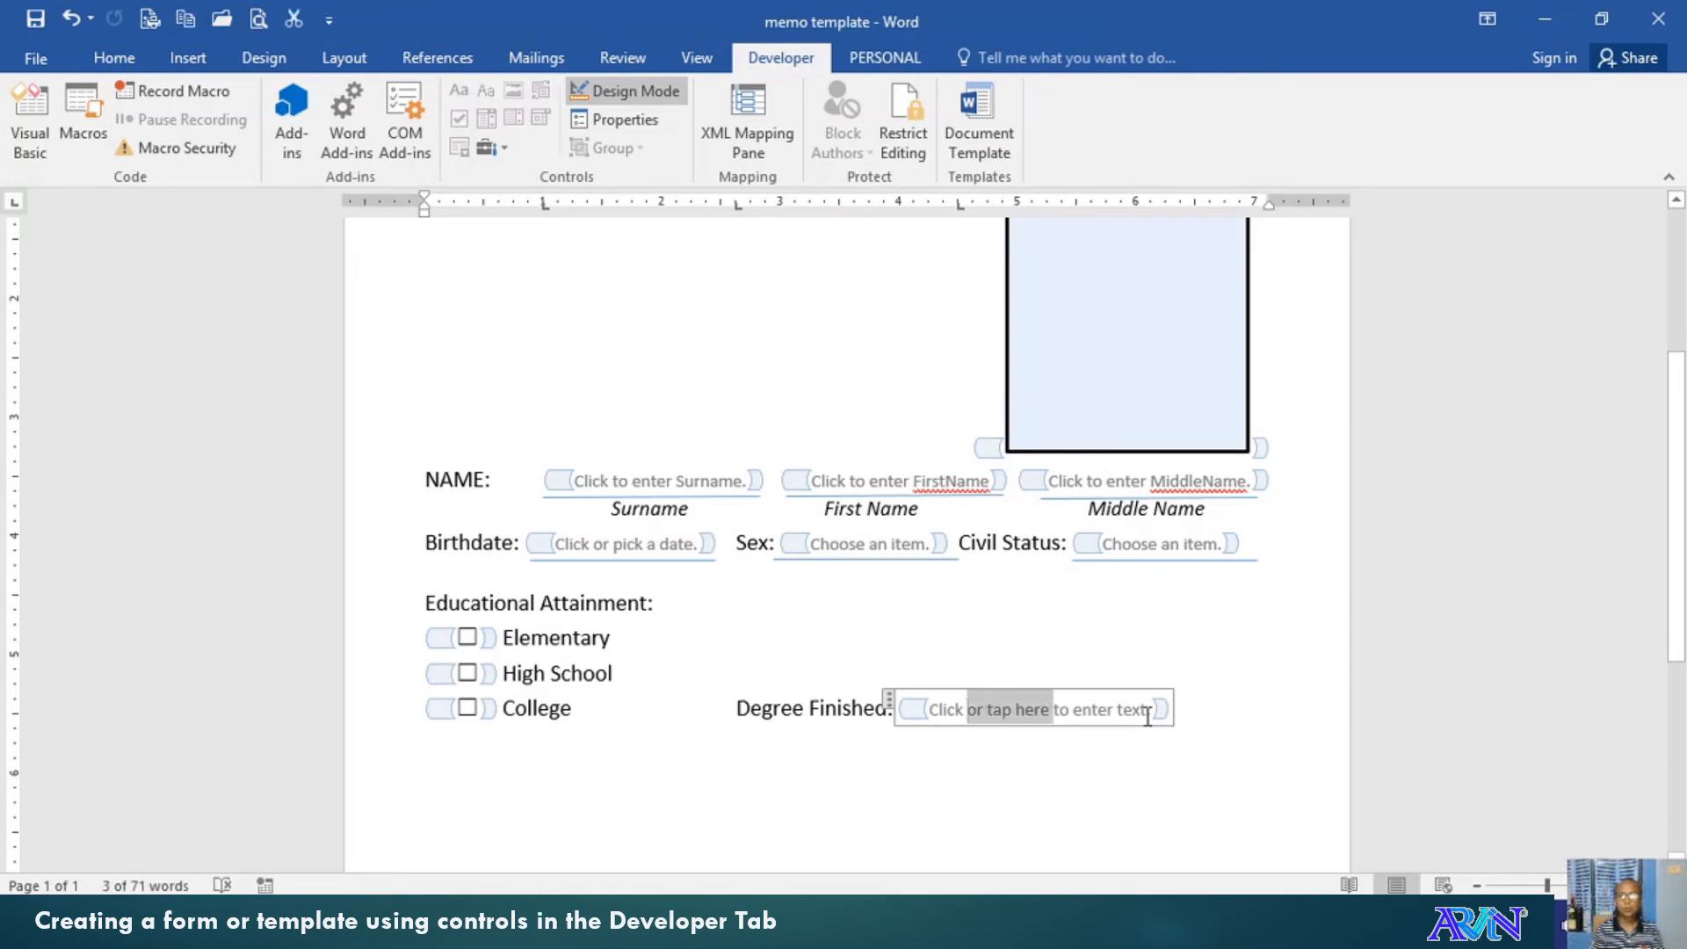
{"action": "key", "text": "Delete"}
{"action": "key", "text": "ctrl+shift+Right"}
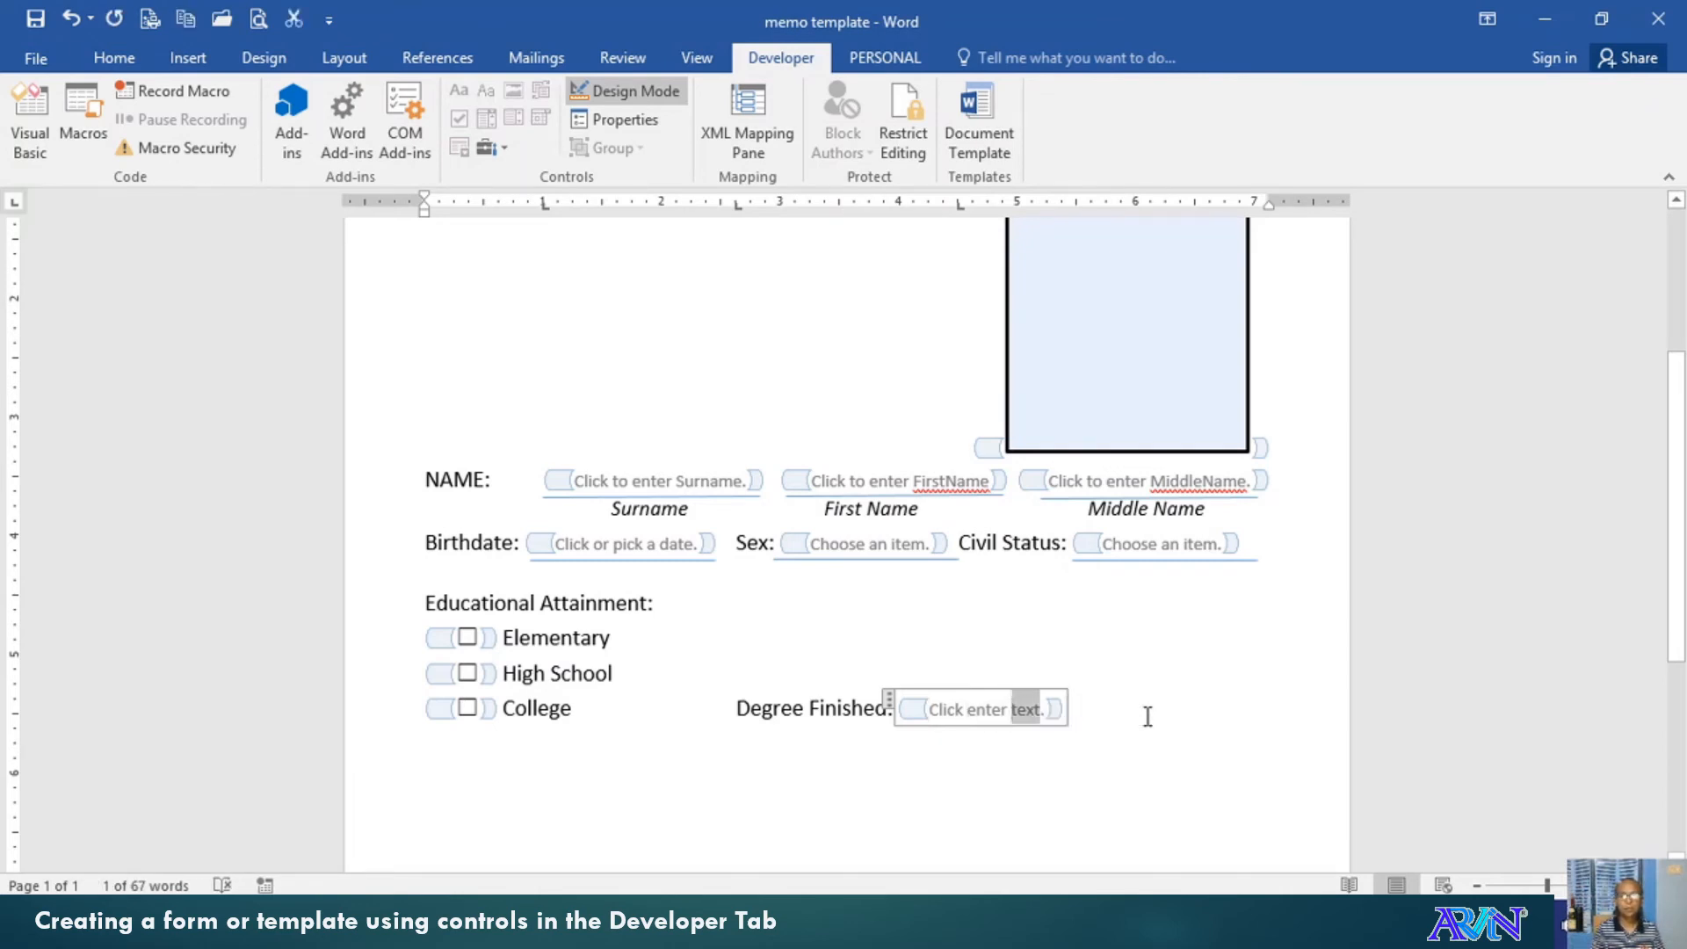
{"action": "type", "text": "Dege"}
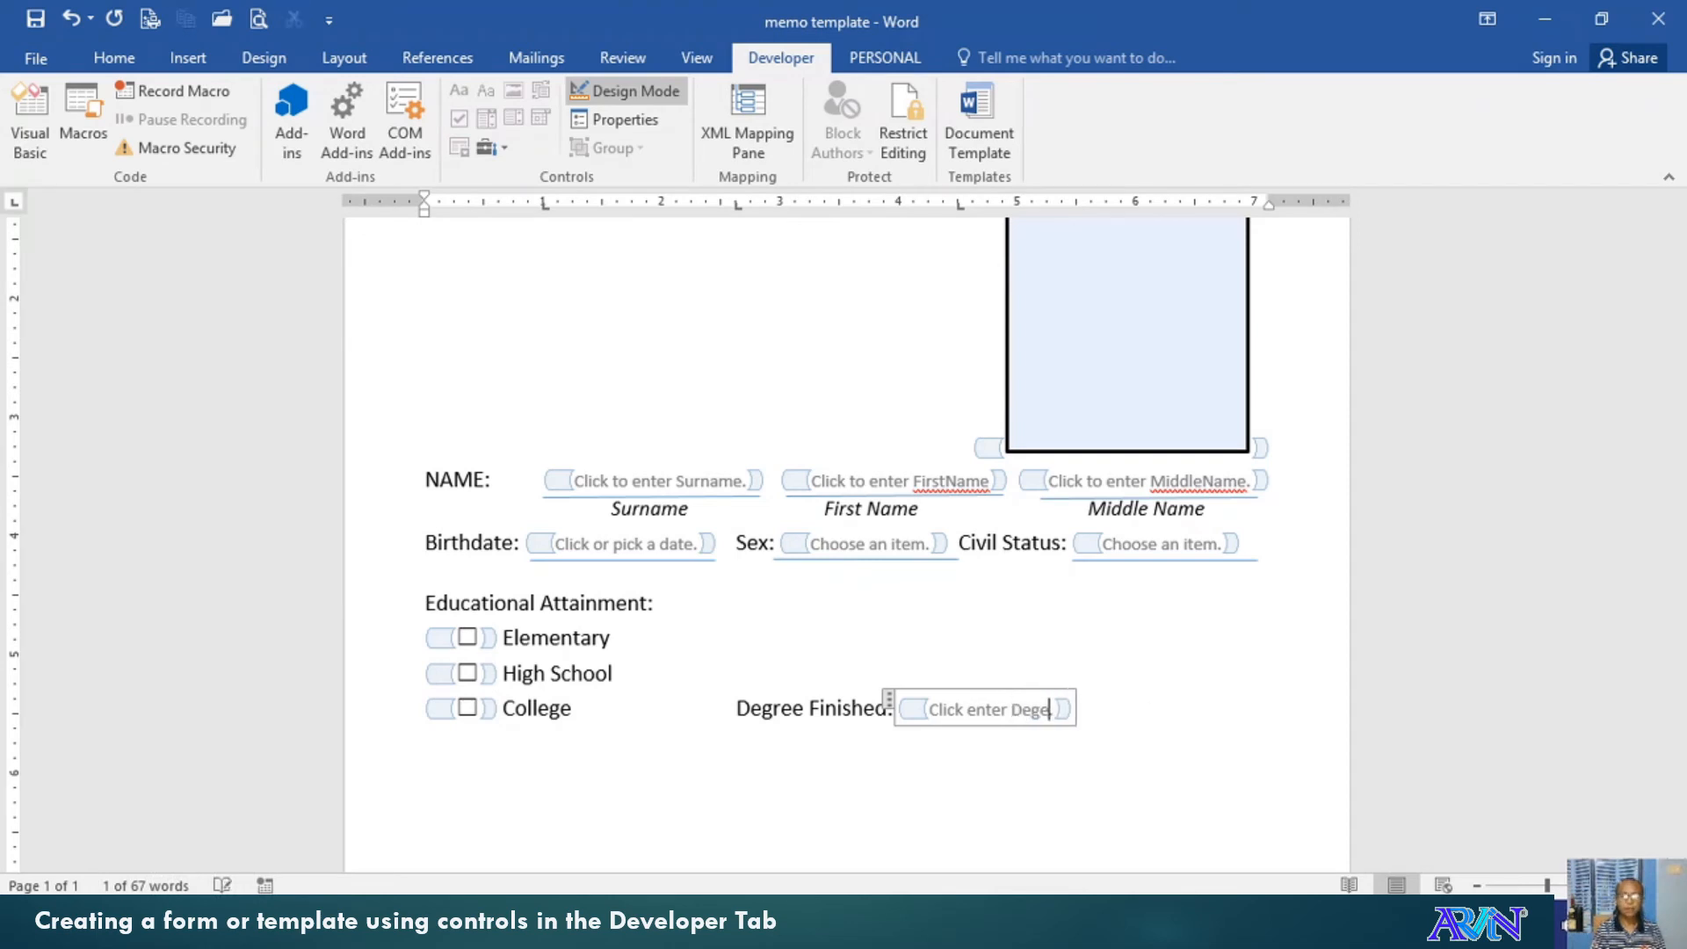
{"action": "key", "text": "BackSpace"}
{"action": "type", "text": "ree F"}
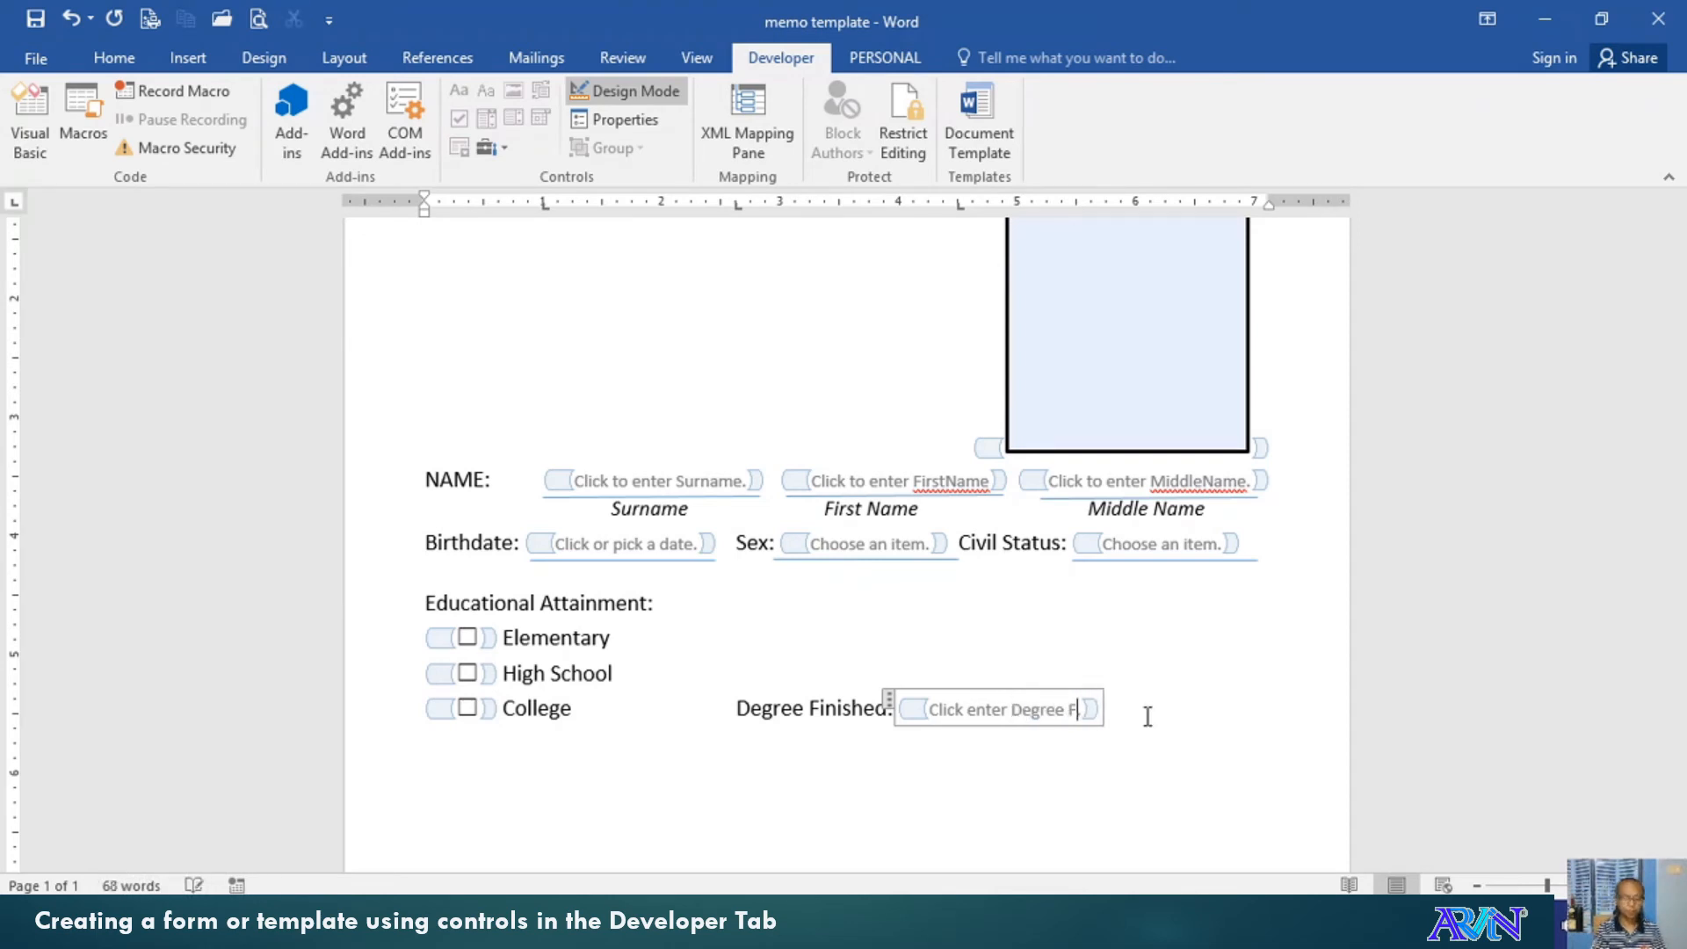
{"action": "type", "text": "inished."}
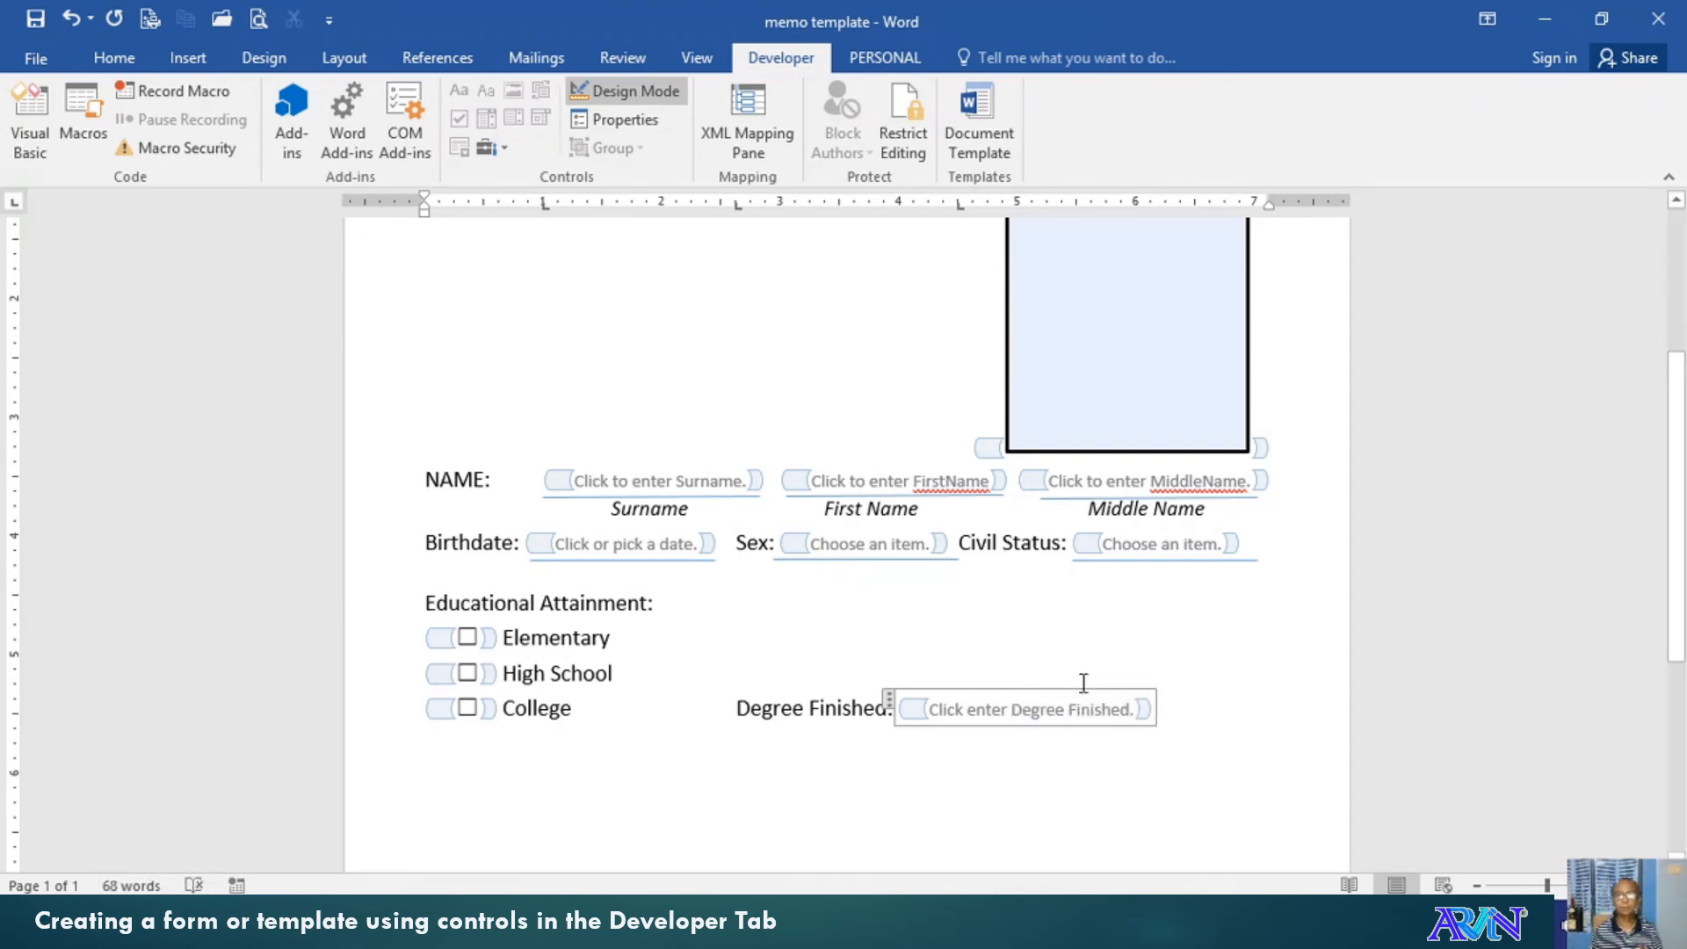
{"action": "left_click", "coordinate": [1162, 702]}
{"action": "key", "text": "Return"}
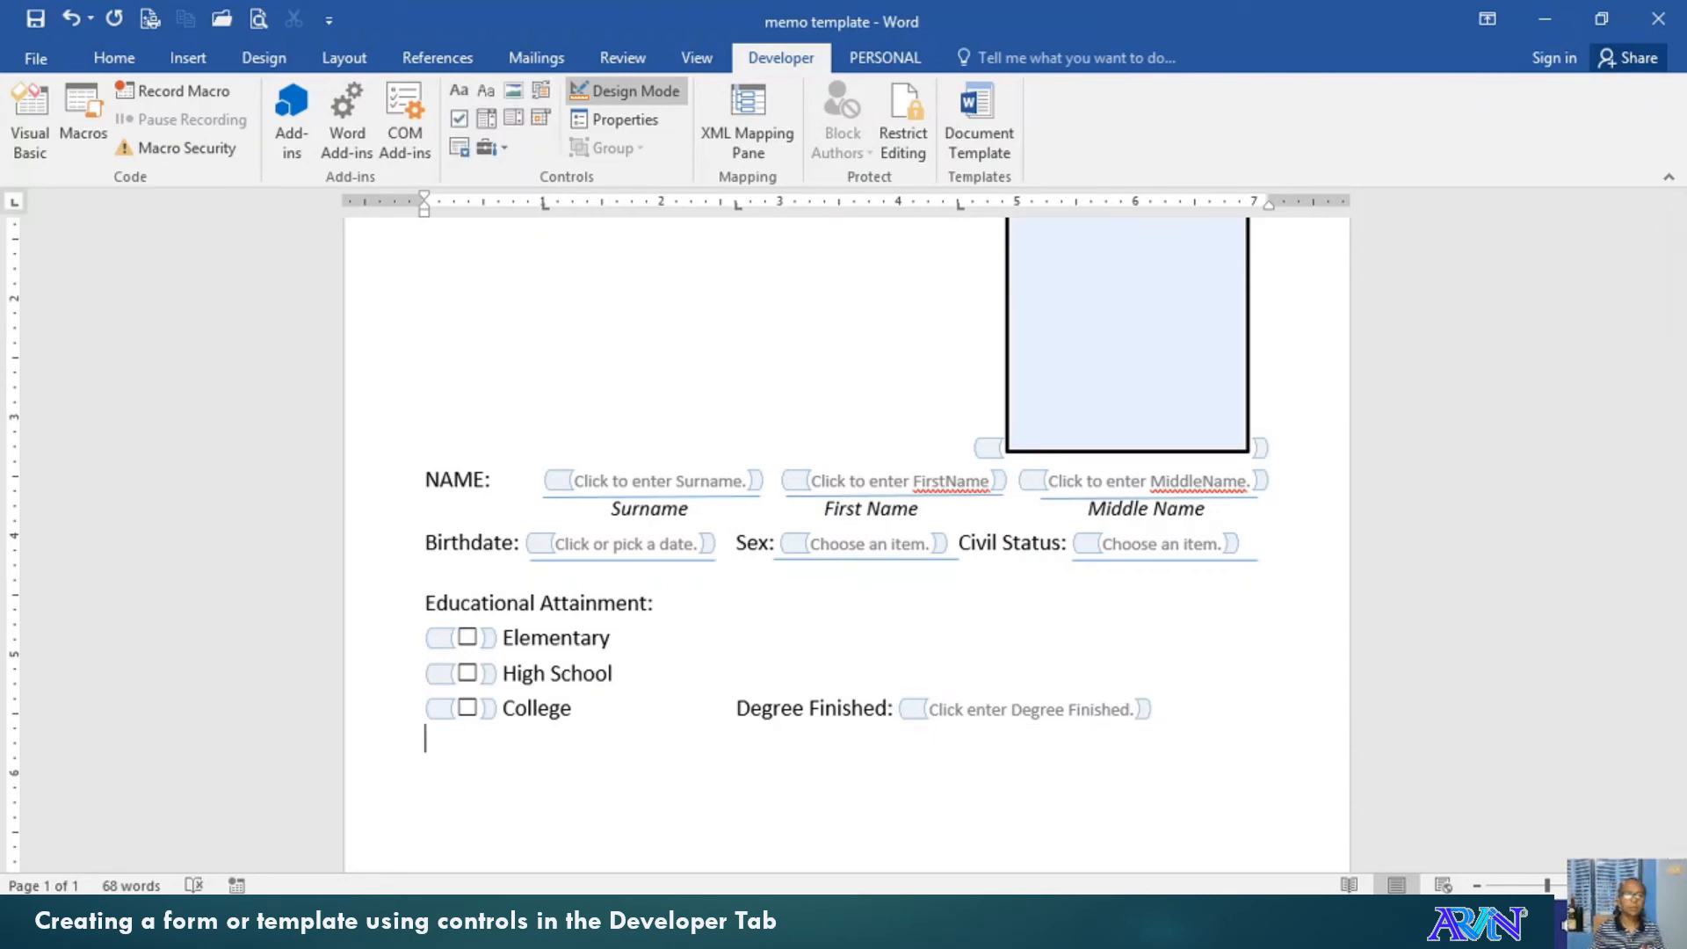
Add a Graduate Studies check box with a pasted Degree Finished: field beside it
{"action": "left_click", "coordinate": [458, 118]}
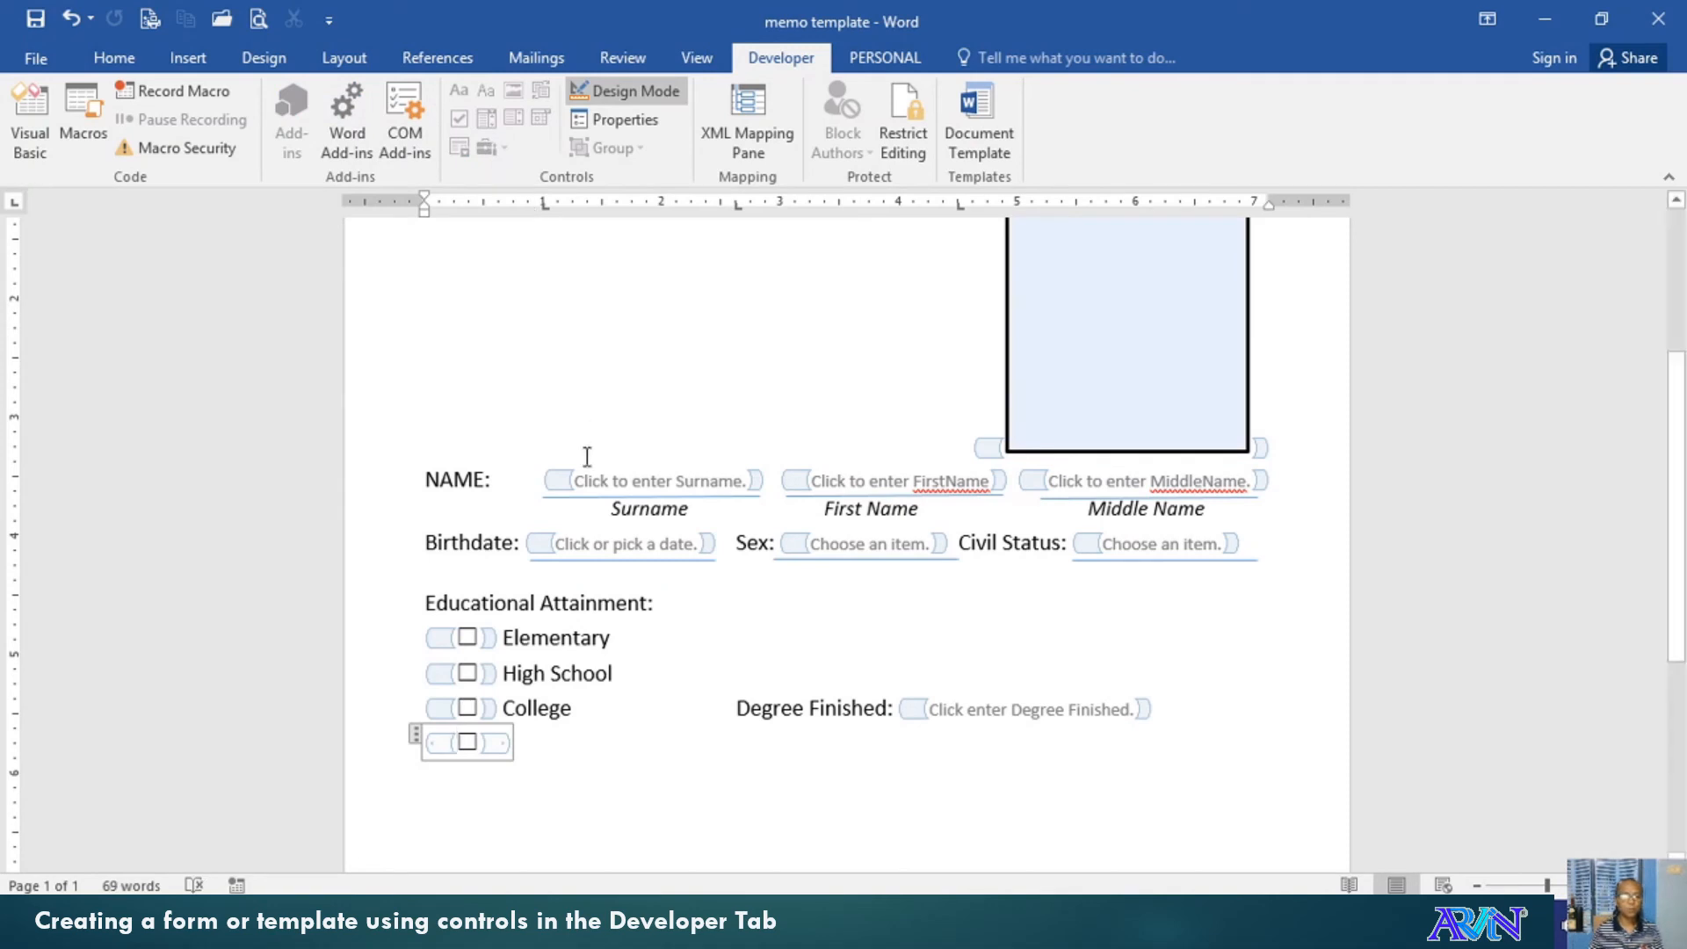
{"action": "left_click", "coordinate": [569, 733]}
{"action": "type", "text": "Graduate"}
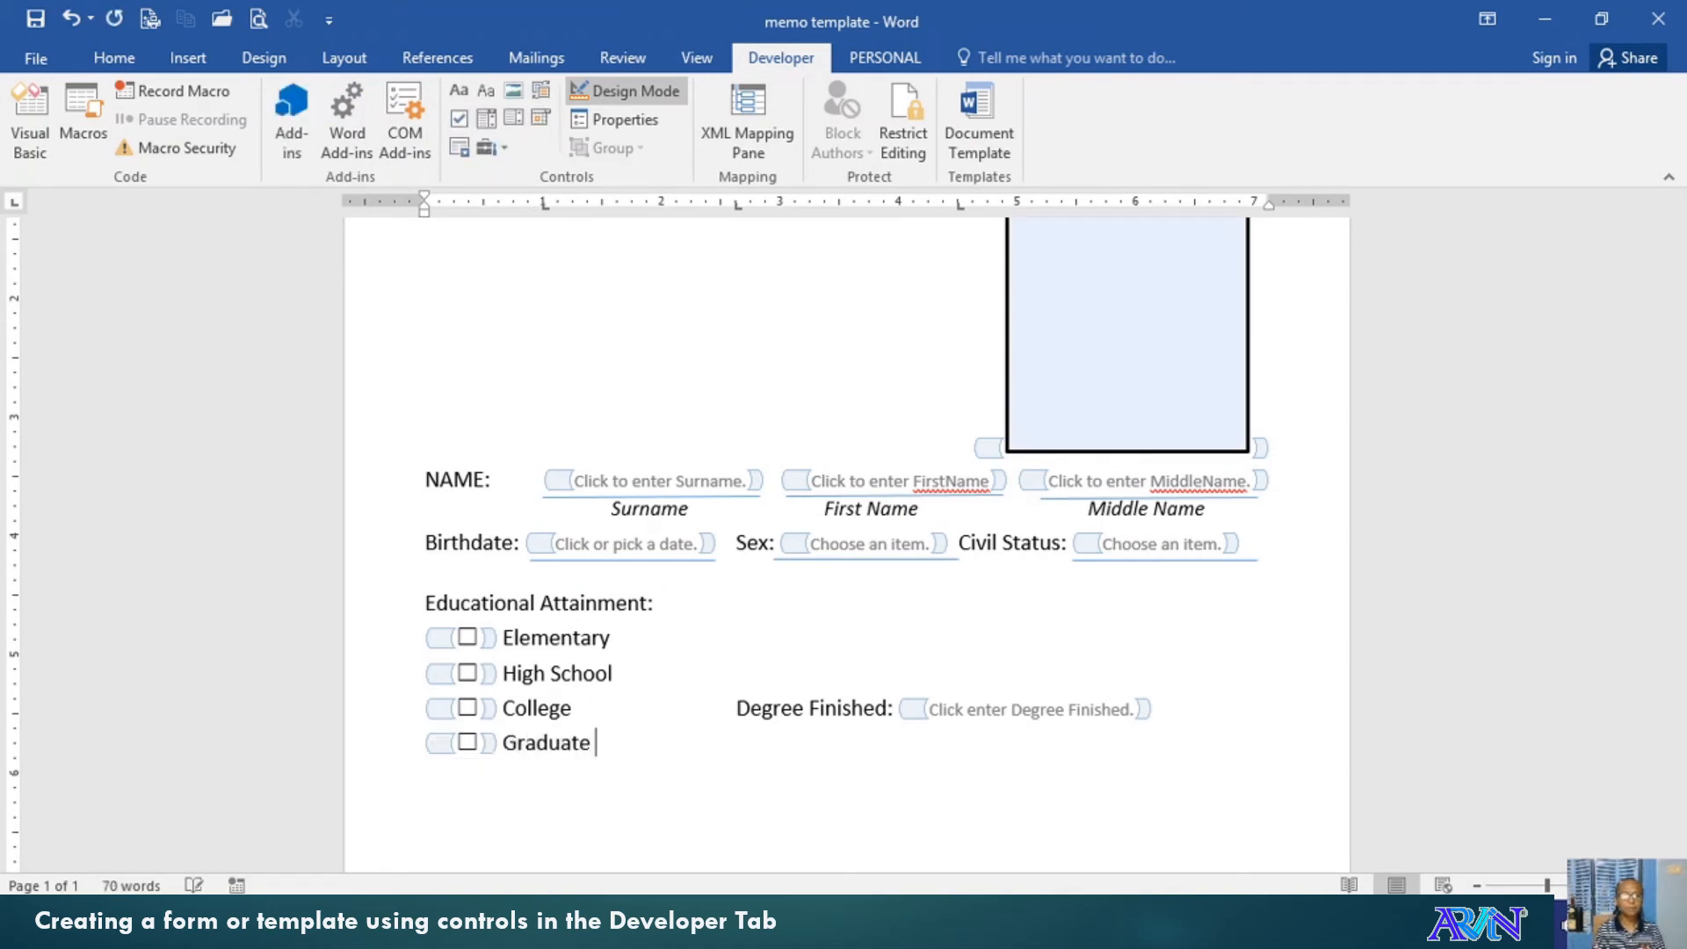
{"action": "type", "text": " Studies"}
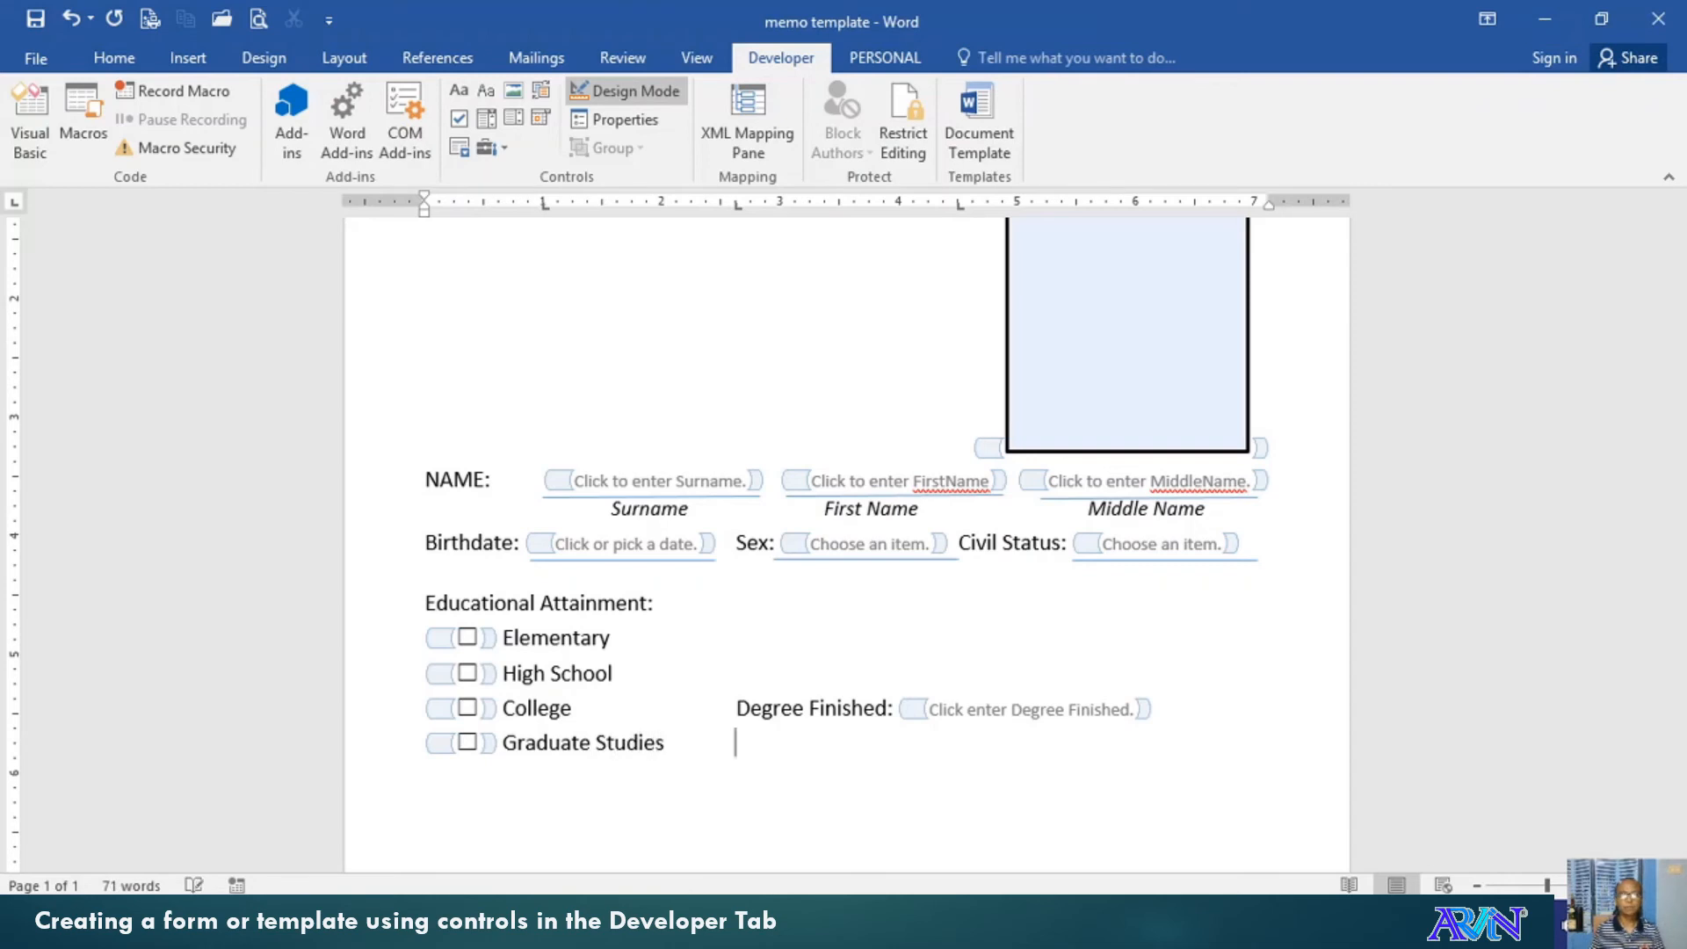
{"action": "key", "text": "shift+End"}
{"action": "key", "text": "ctrl+c"}
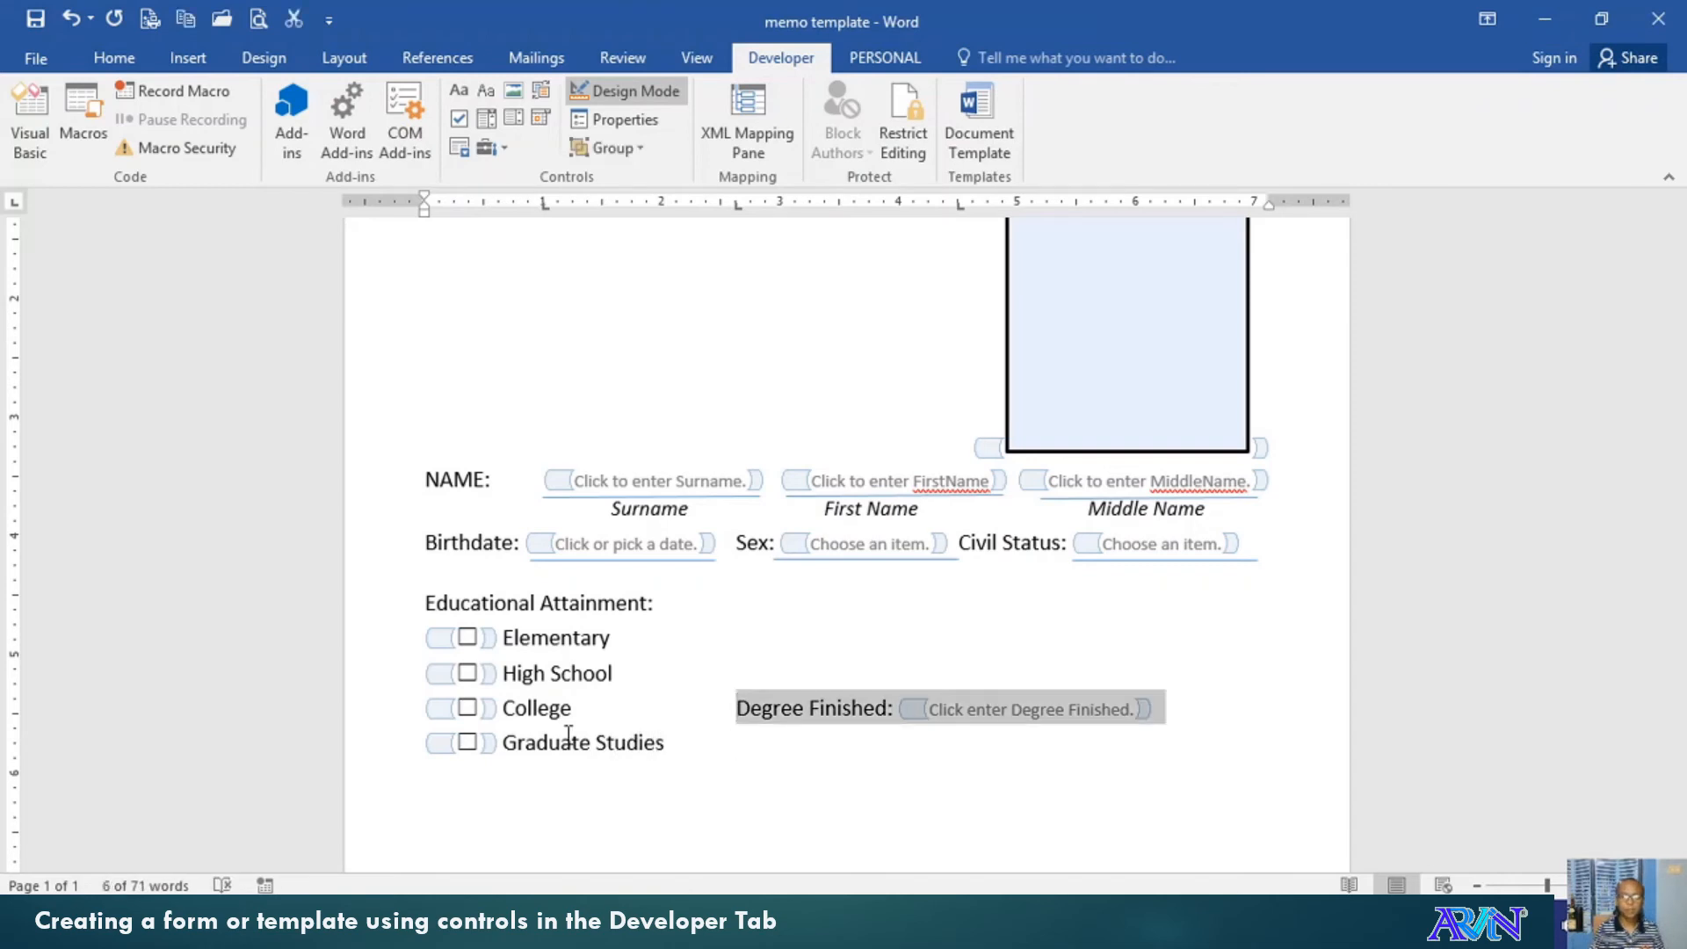
{"action": "key", "text": "Down"}
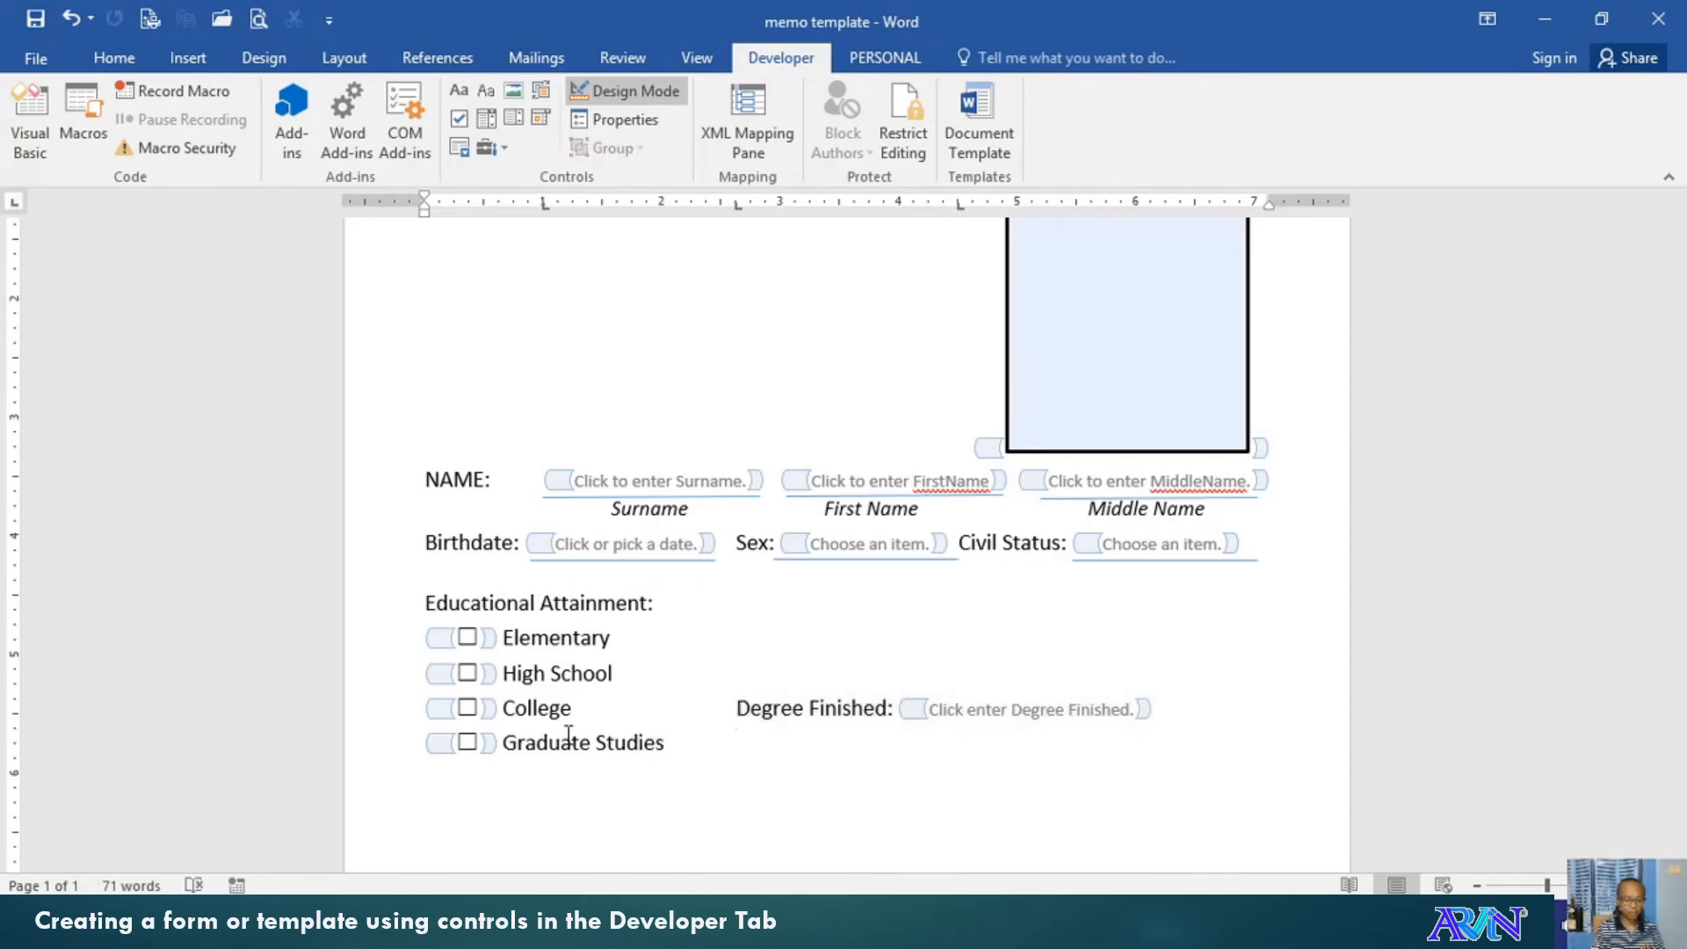
{"action": "key", "text": "ctrl+v"}
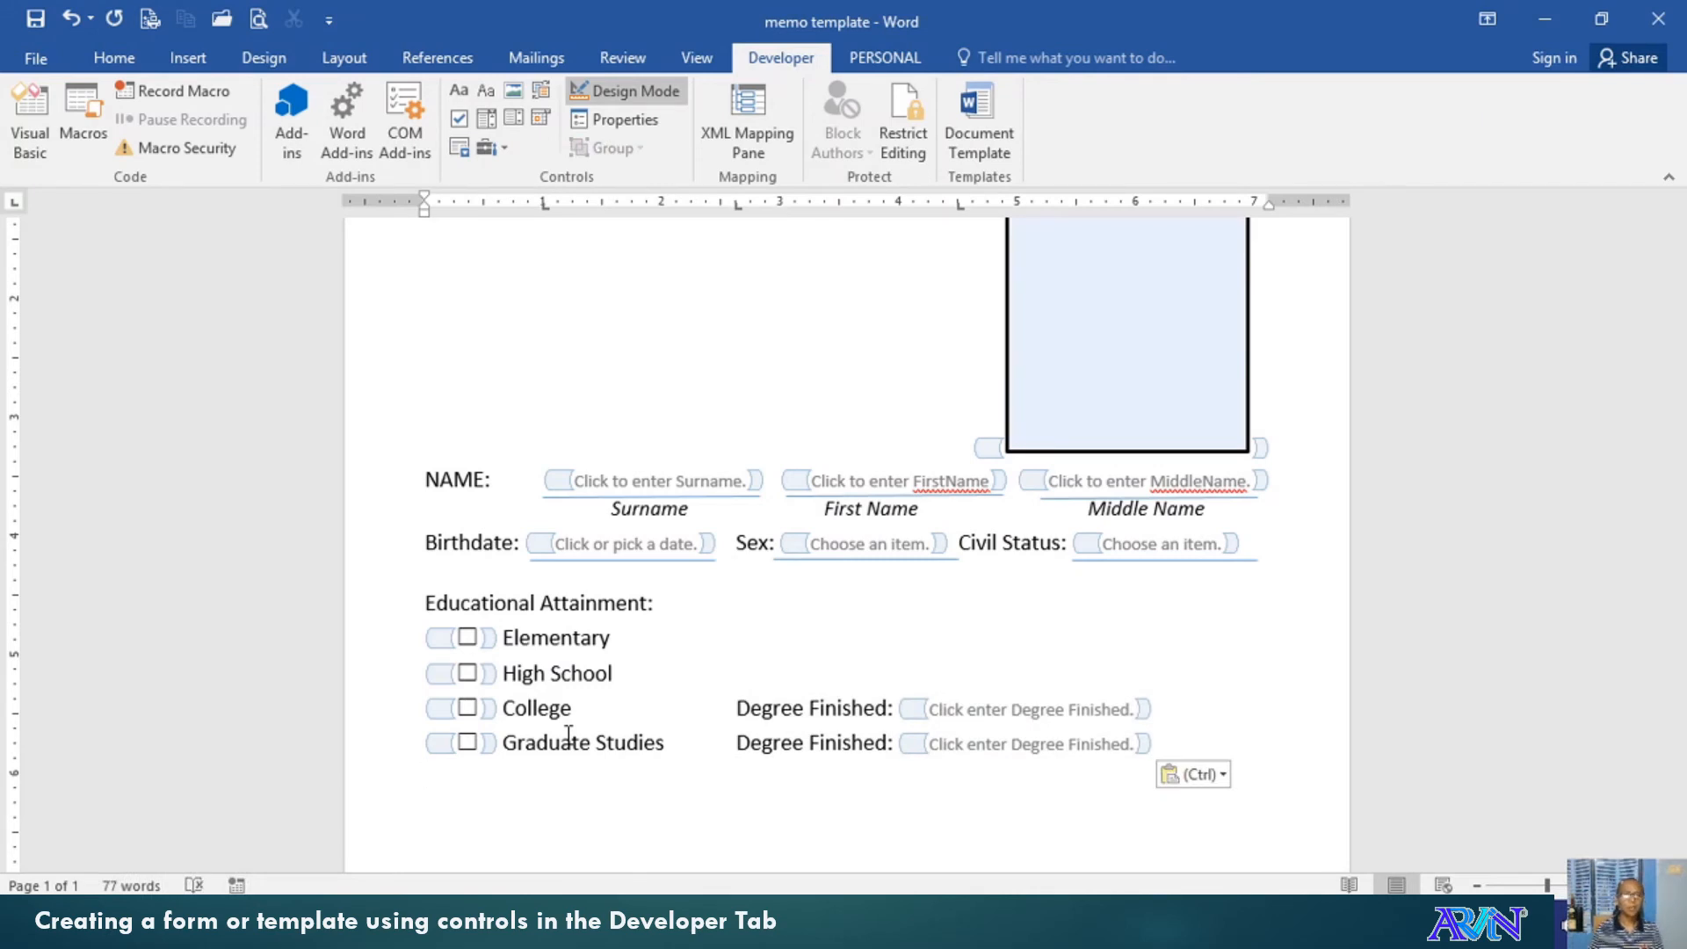
{"action": "key", "text": "Down"}
Add a Post-Graduate Studies check box with its own pasted Degree Finished: field
{"action": "left_click", "coordinate": [457, 118]}
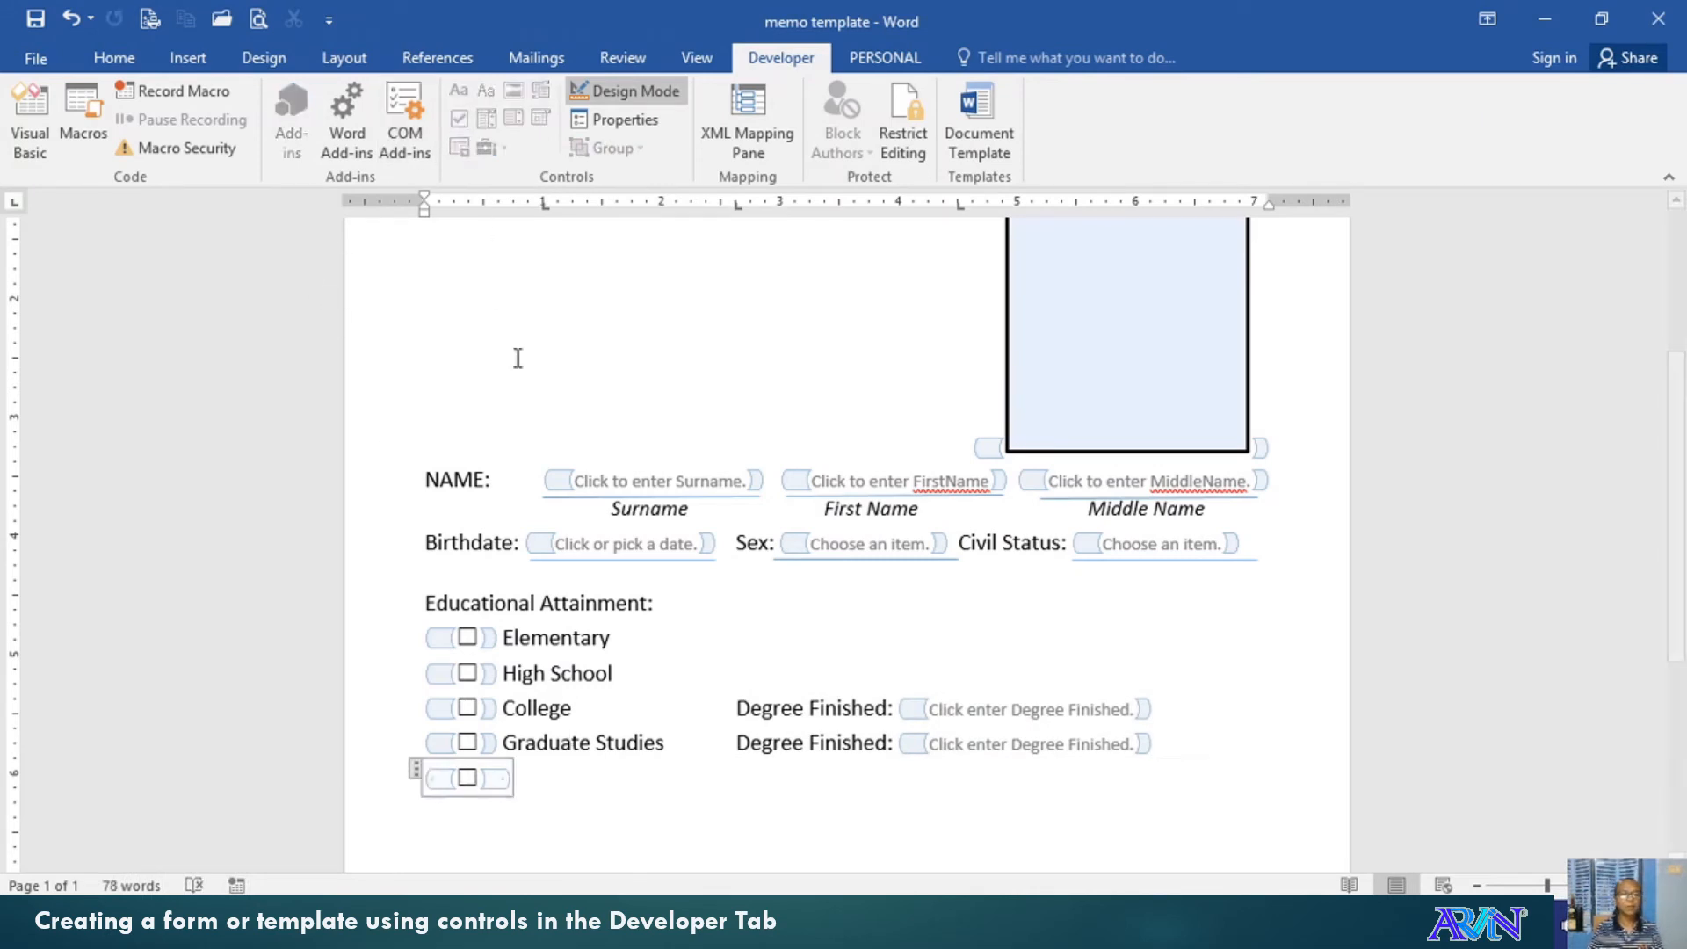
{"action": "left_click", "coordinate": [528, 780]}
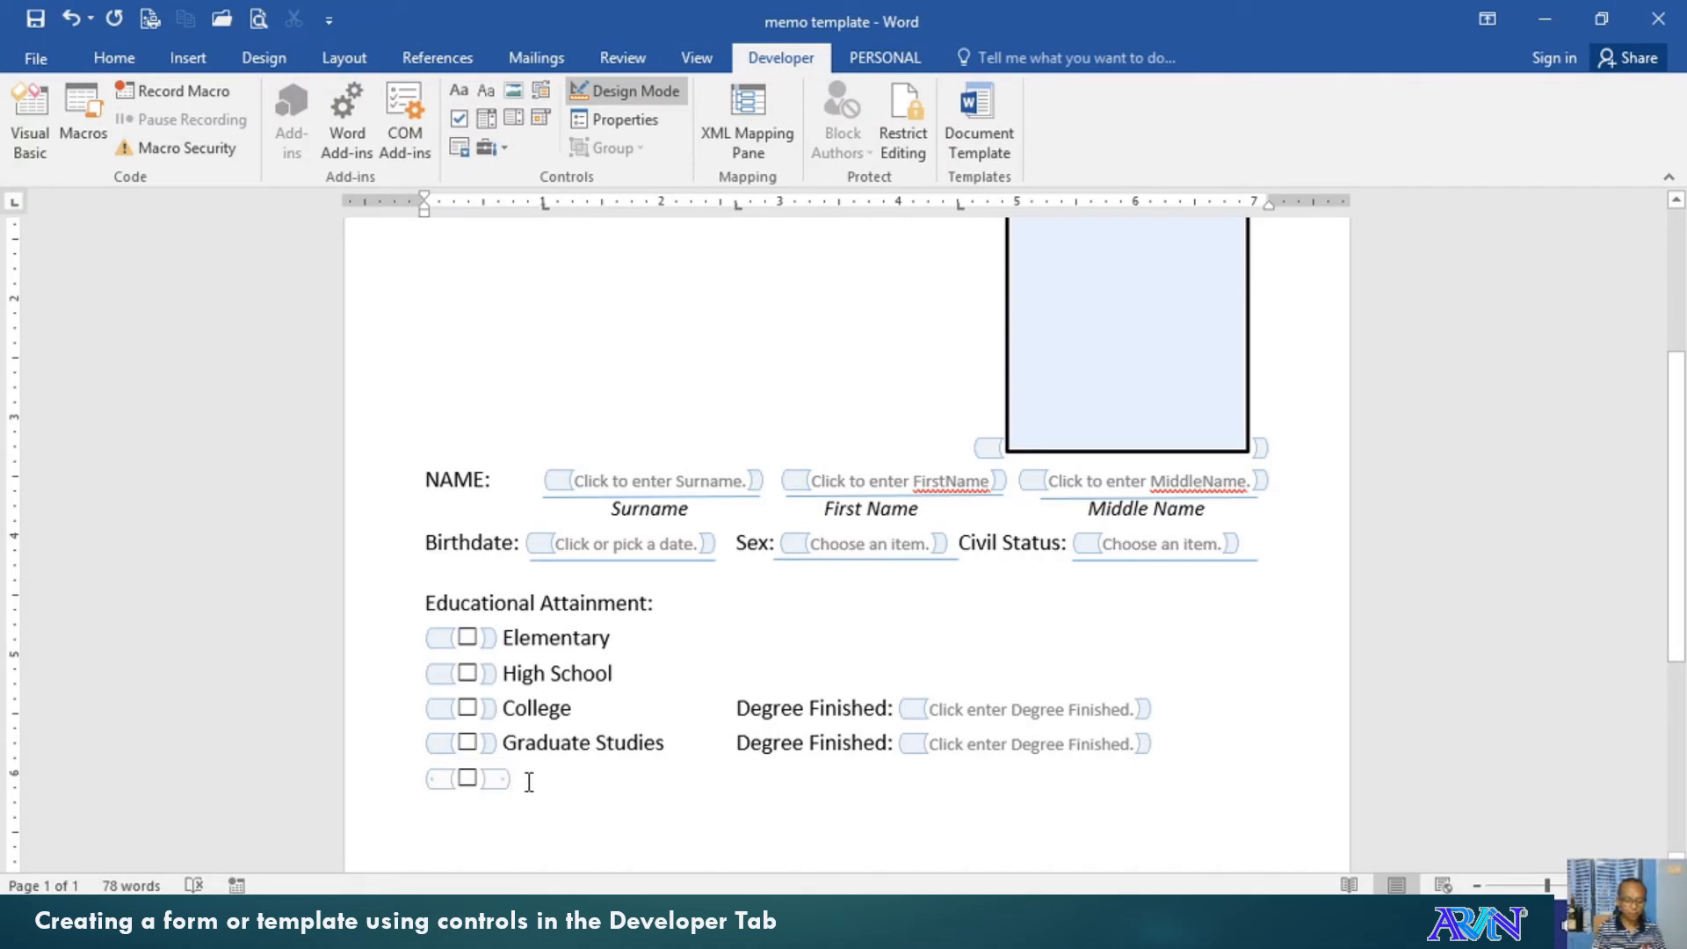
{"action": "type", "text": "Post-"}
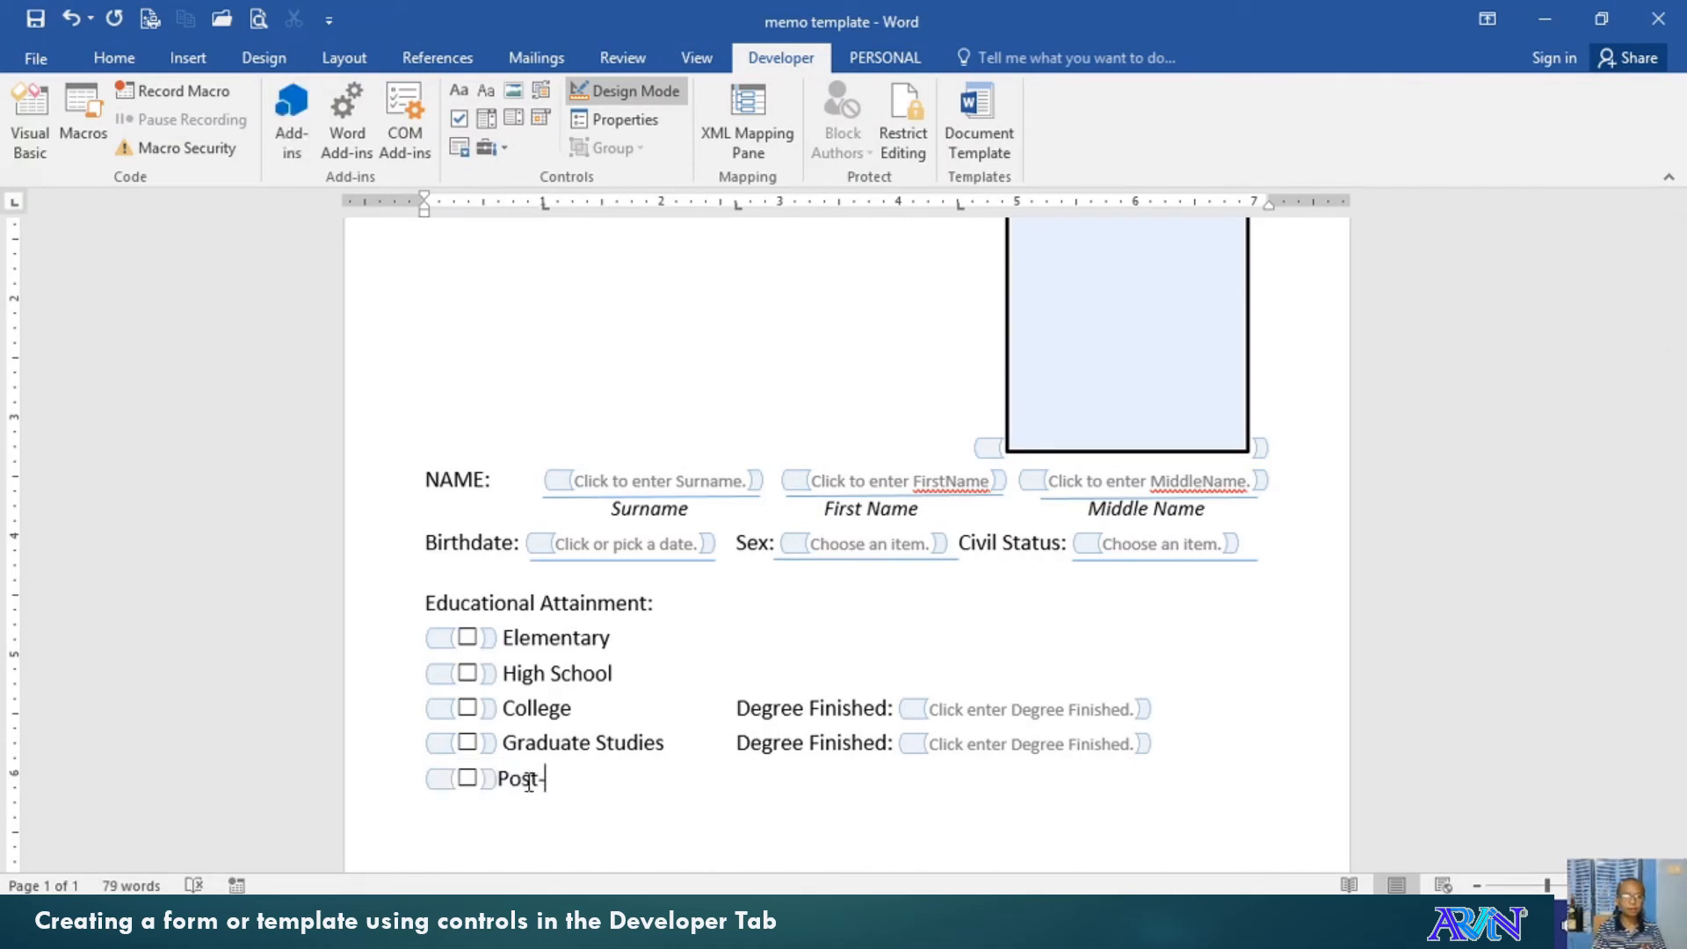
{"action": "type", "text": "Graduate"}
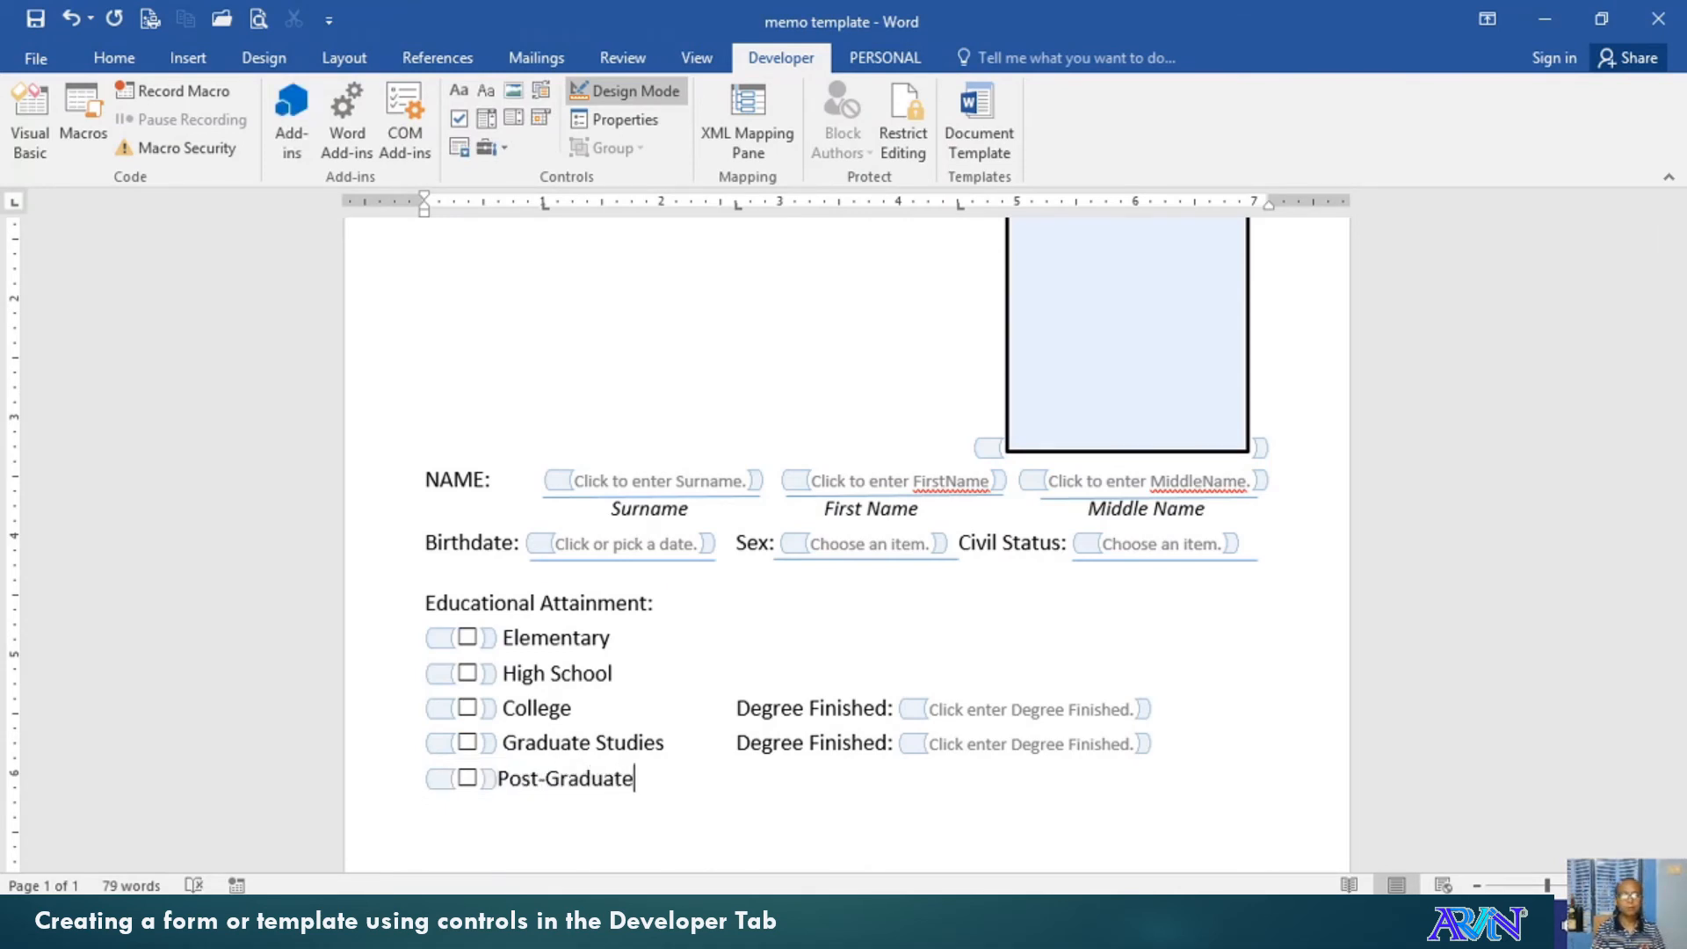
{"action": "type", "text": " Studies"}
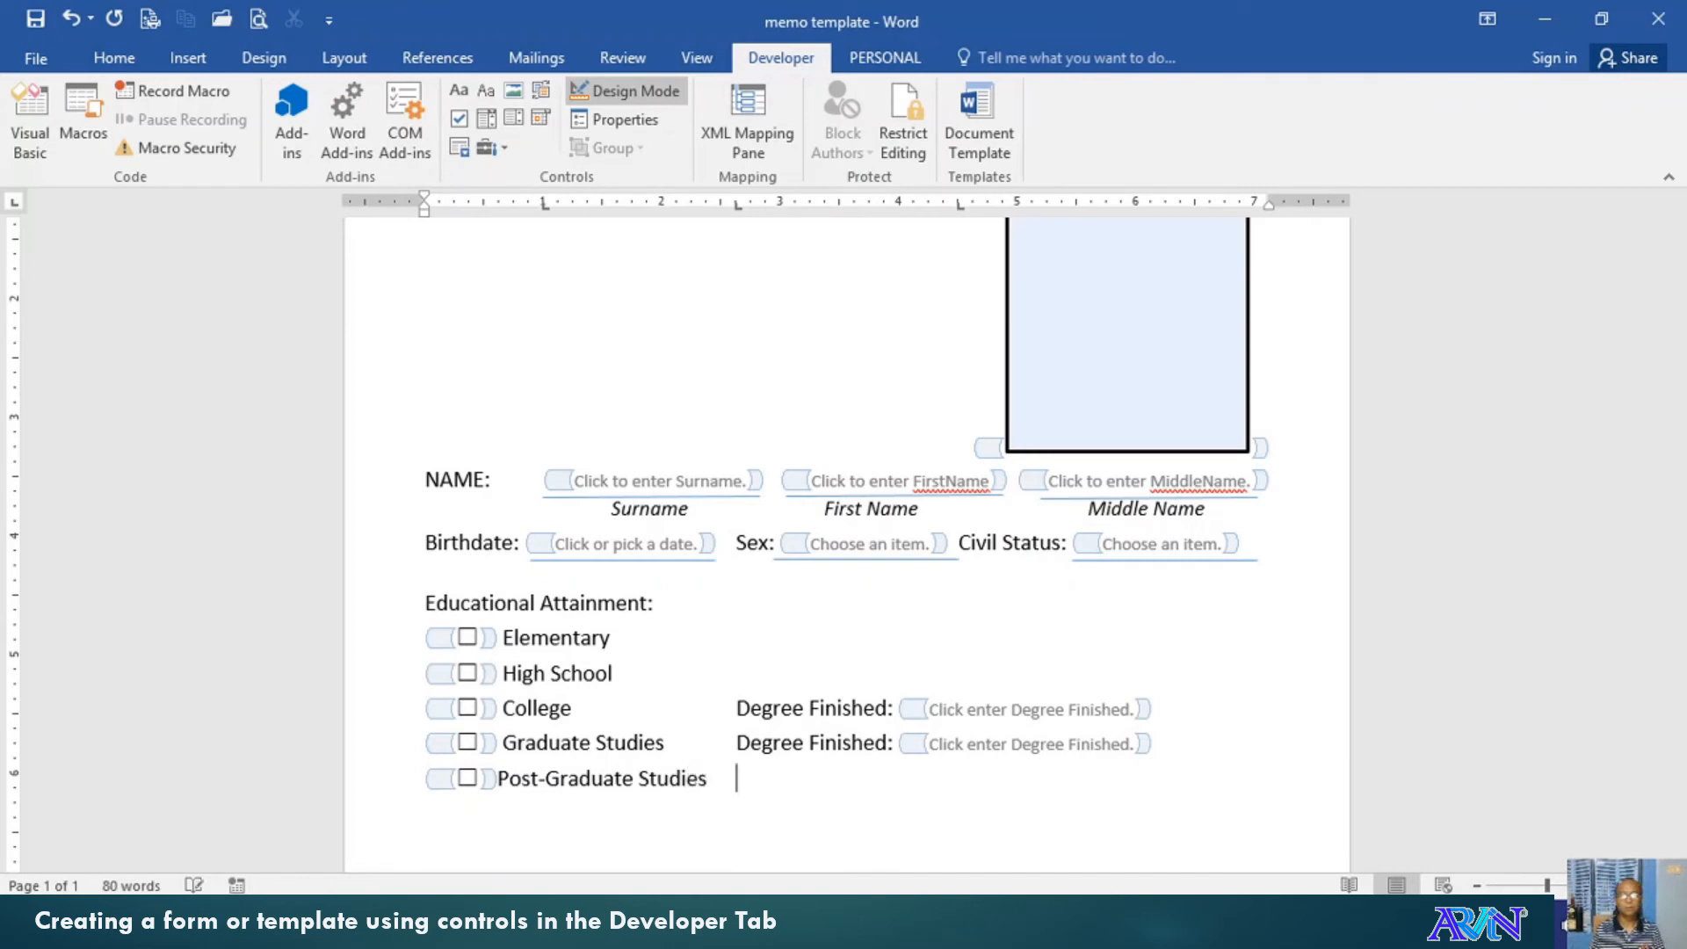
{"action": "key", "text": "ctrl+v"}
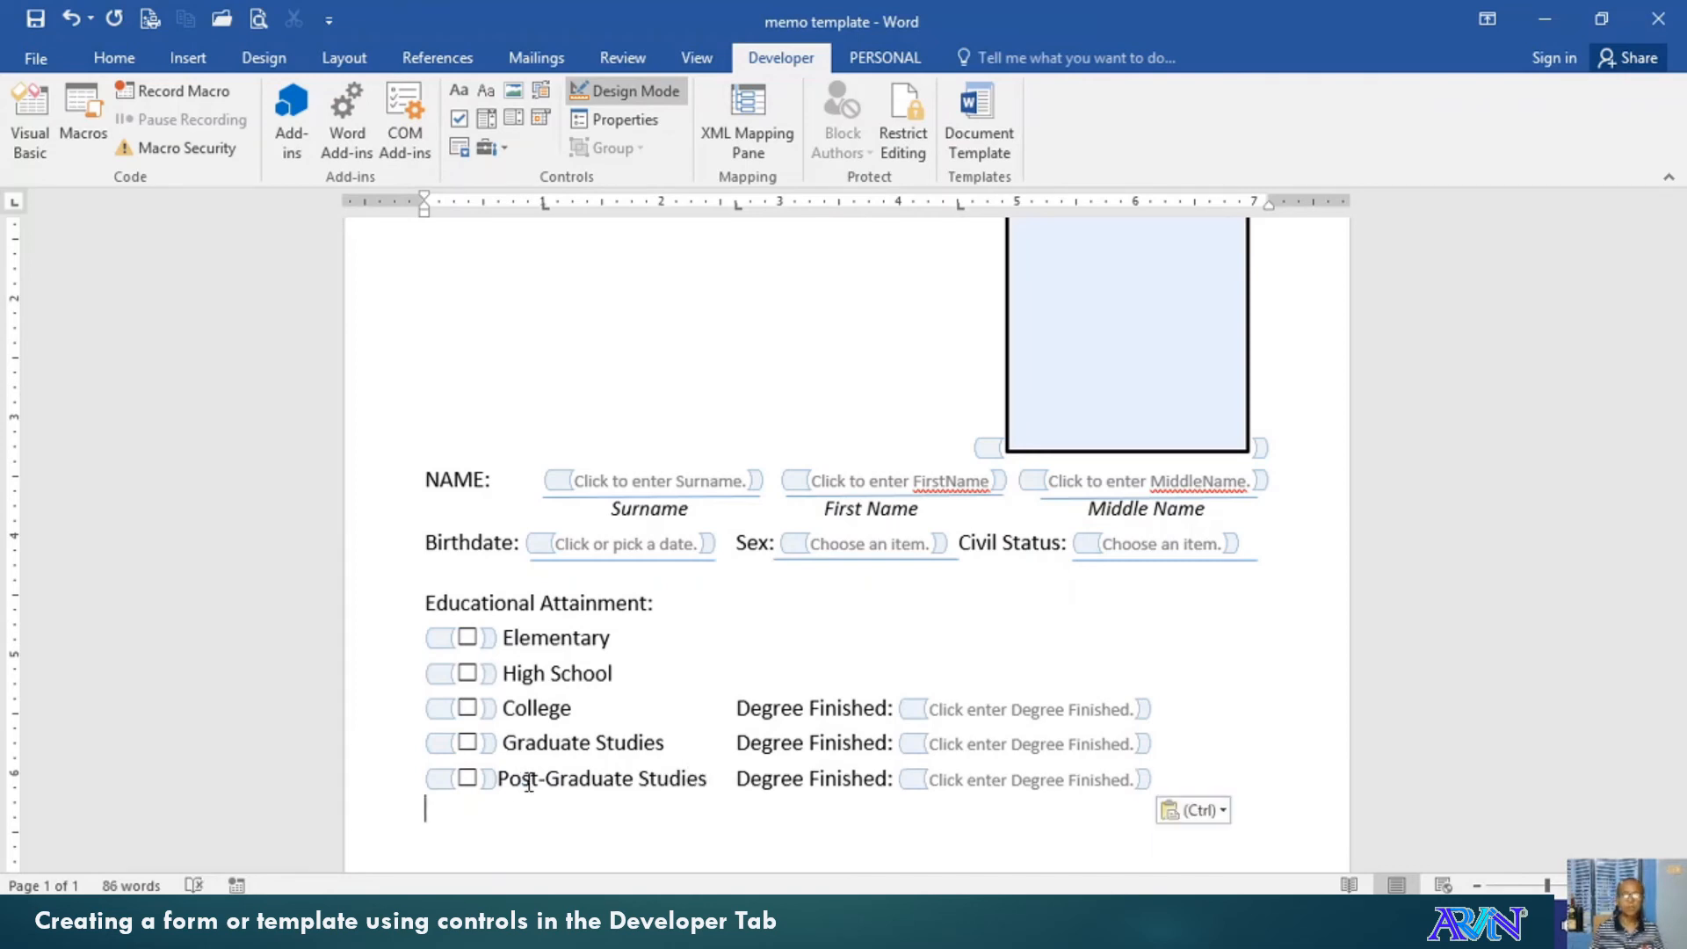
{"action": "scroll", "coordinate": [506, 777], "scroll_direction": "down", "scroll_amount": 2}
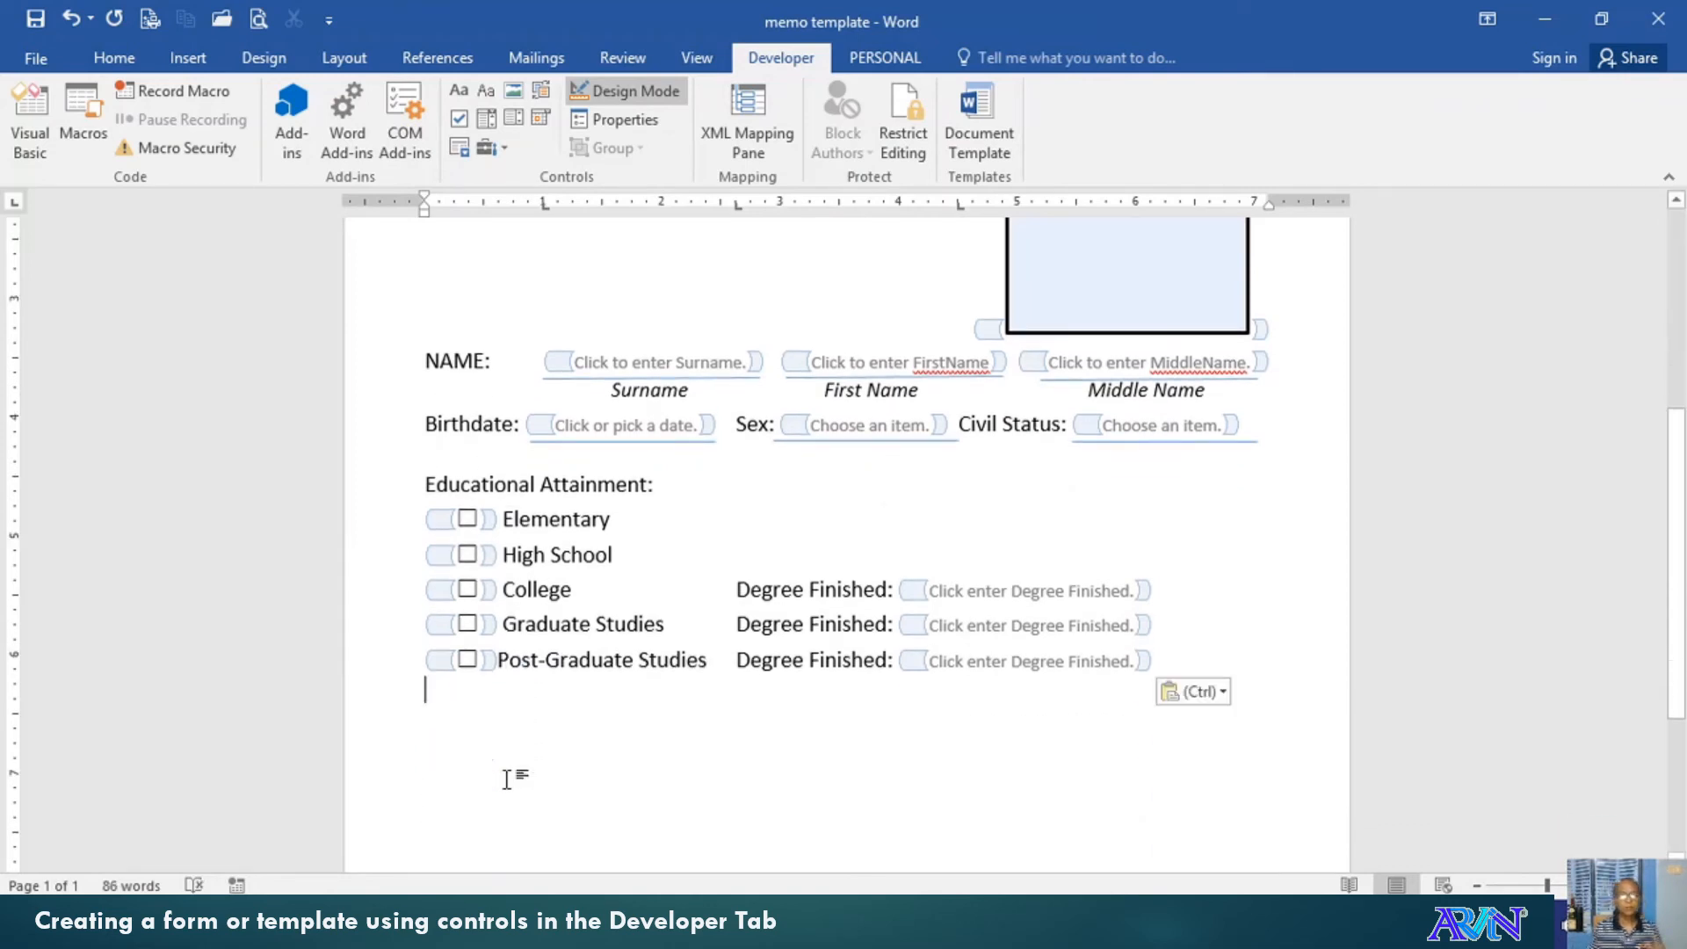
{"action": "scroll", "coordinate": [506, 777], "scroll_direction": "up", "scroll_amount": 2}
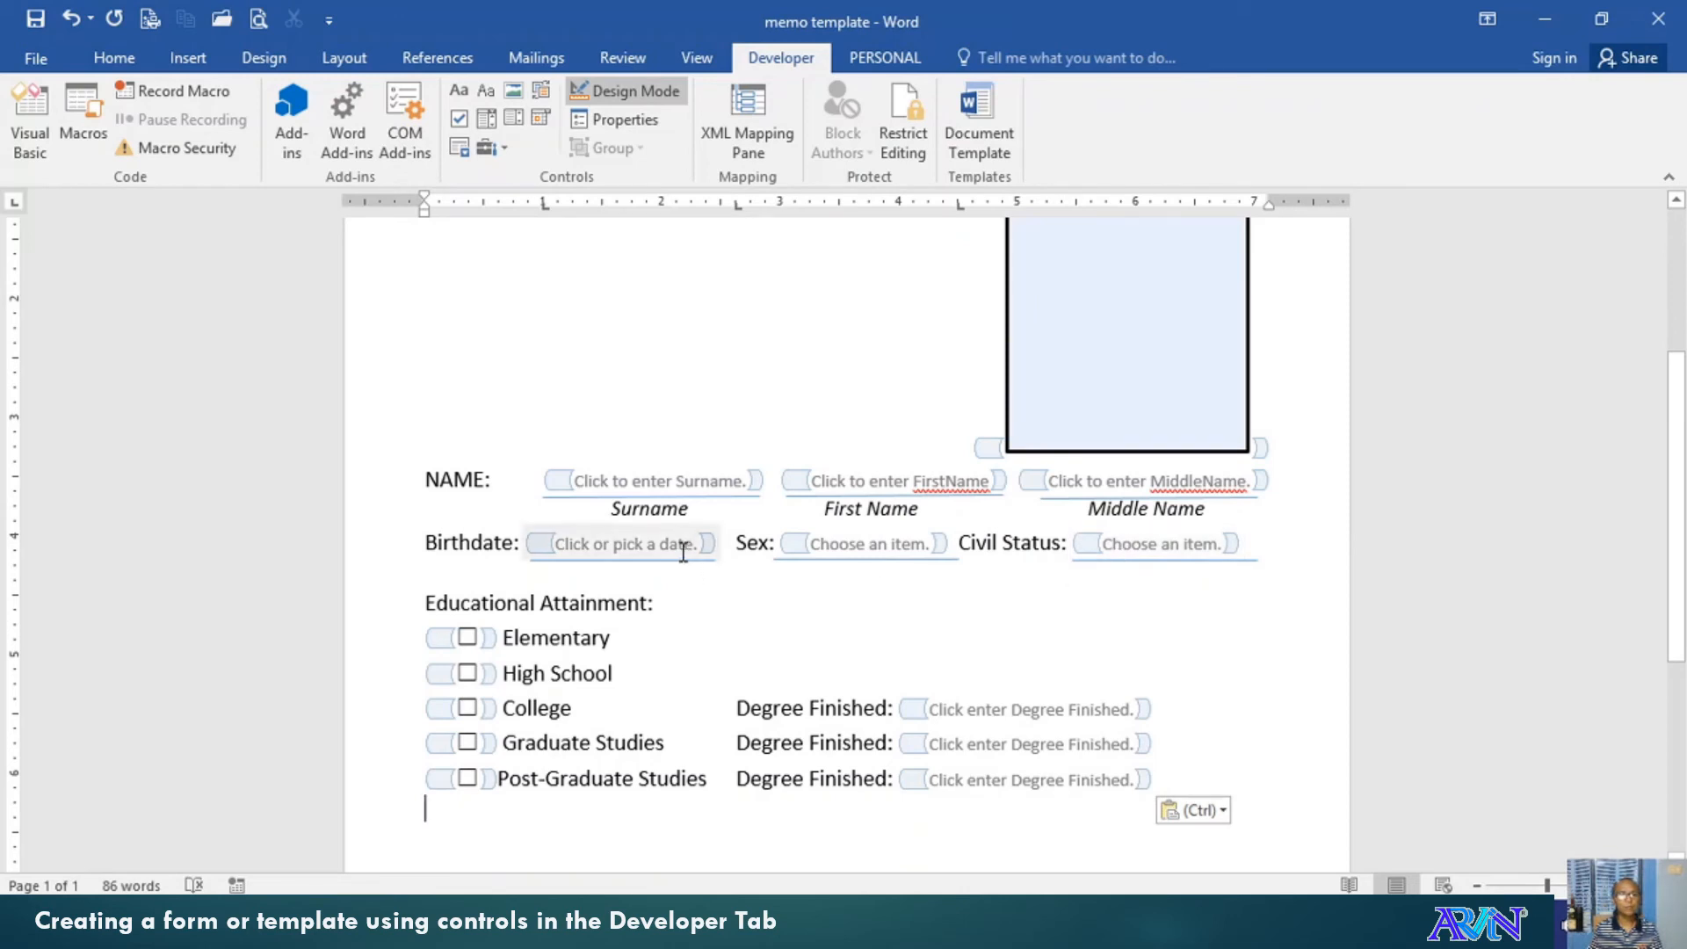
{"action": "scroll", "coordinate": [710, 588], "scroll_direction": "down", "scroll_amount": 3}
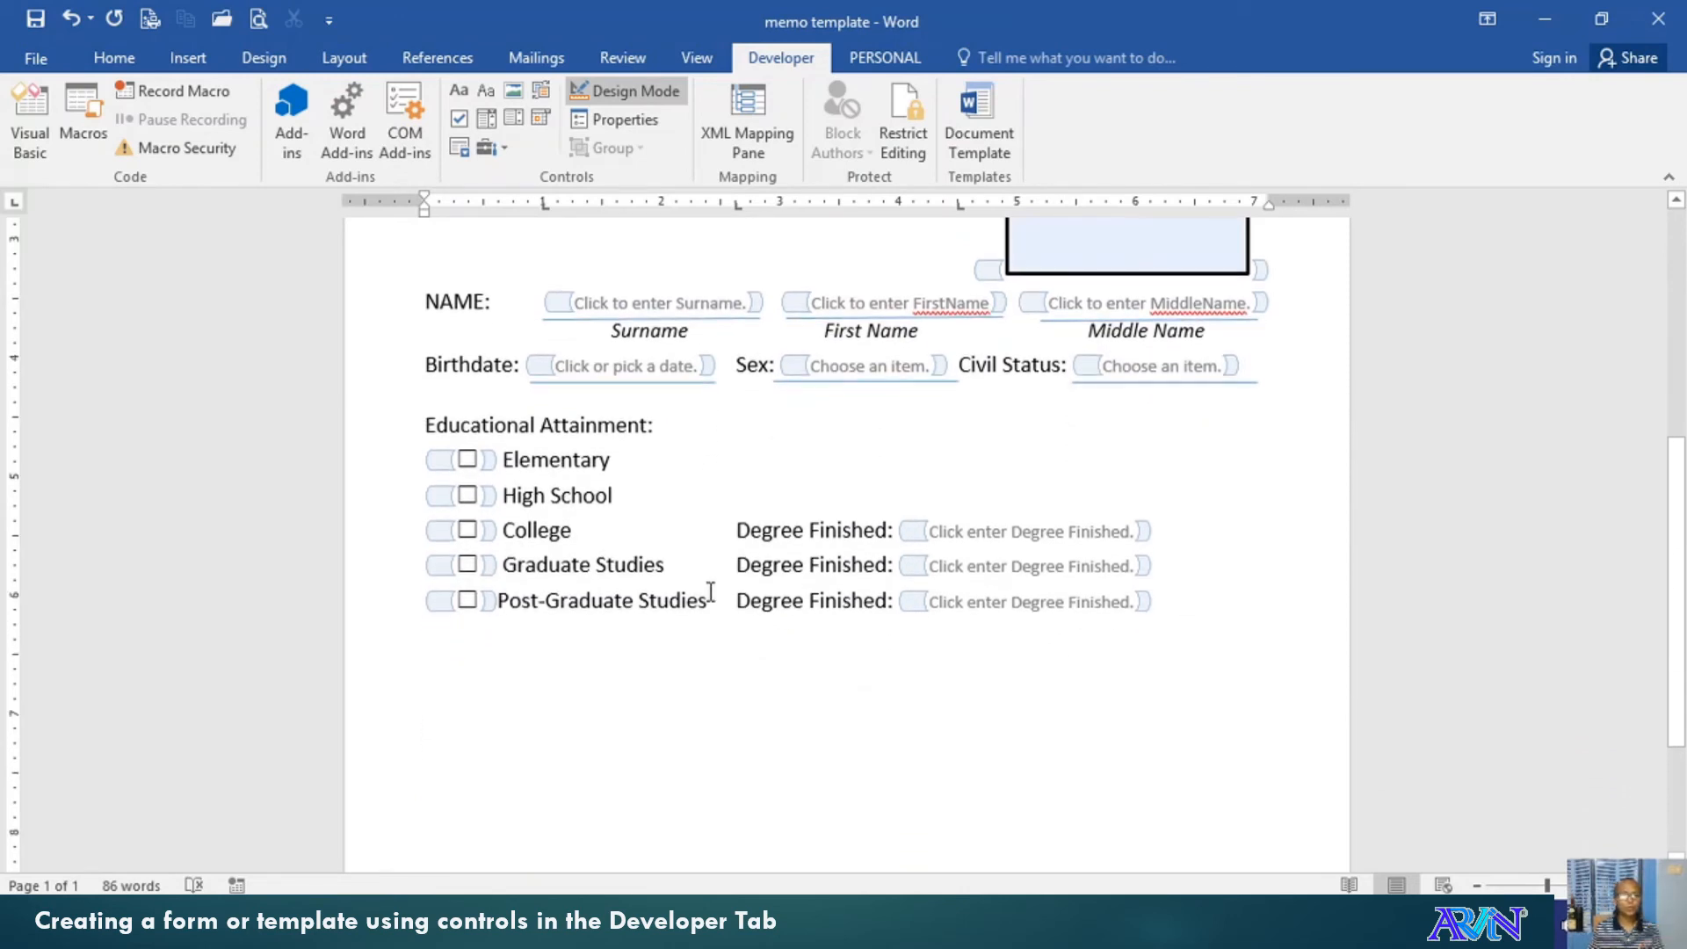
{"action": "key", "text": "ctrl+v"}
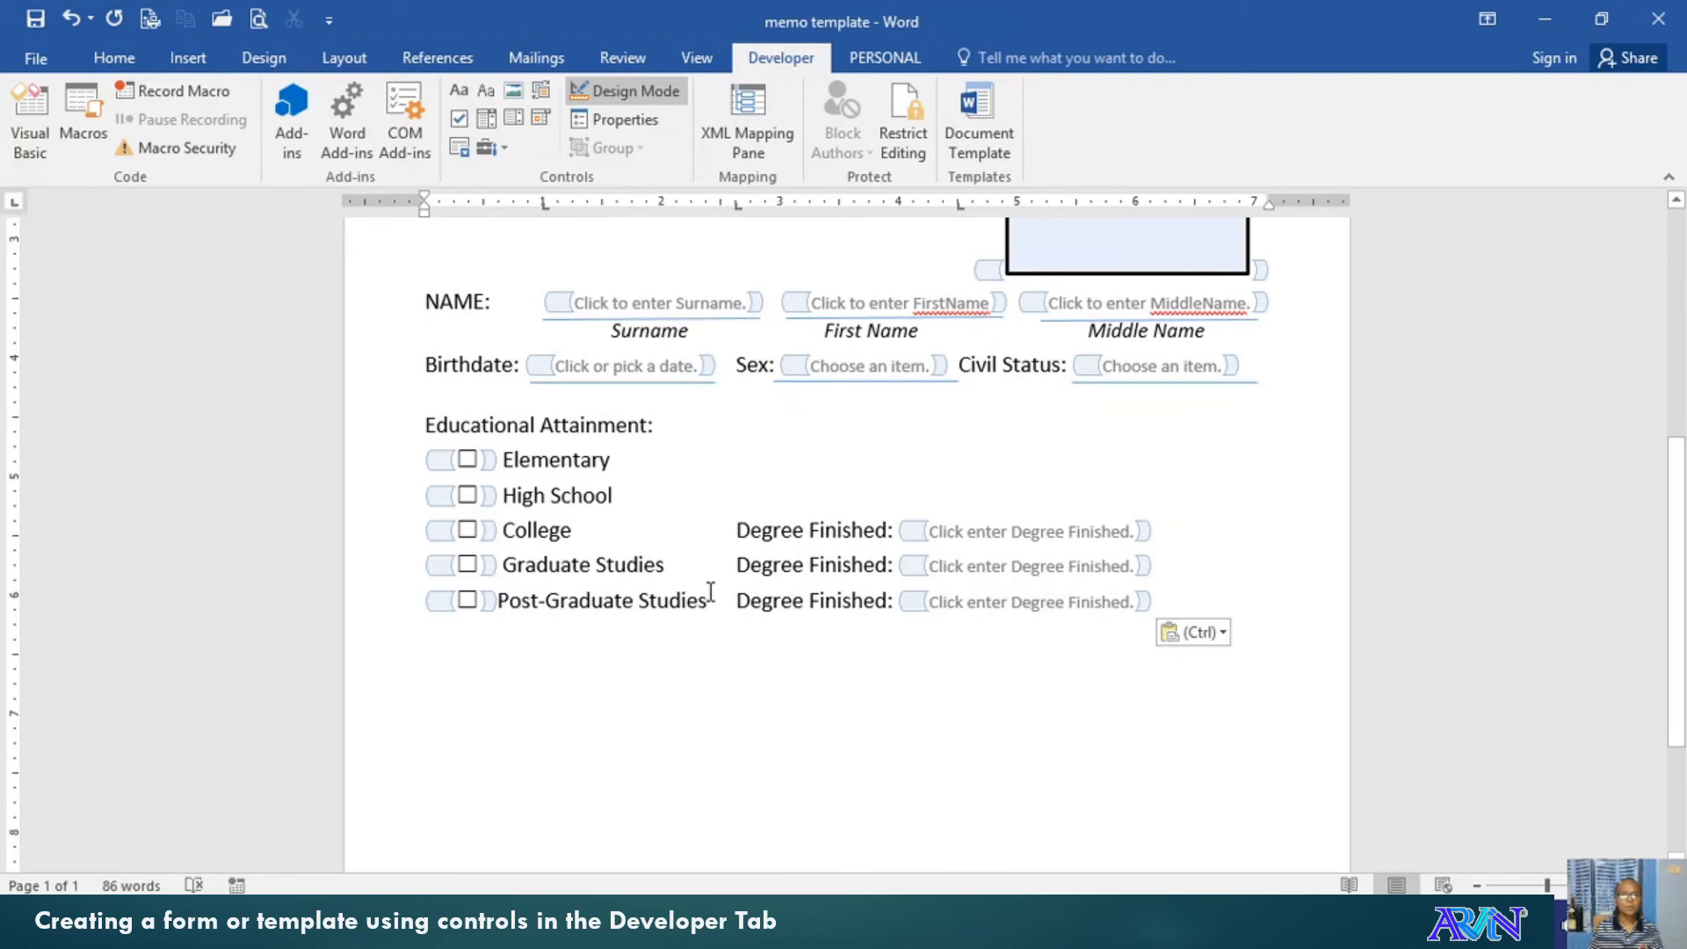
Save the form document with File > Save
{"action": "scroll", "coordinate": [710, 592], "scroll_direction": "up", "scroll_amount": 2}
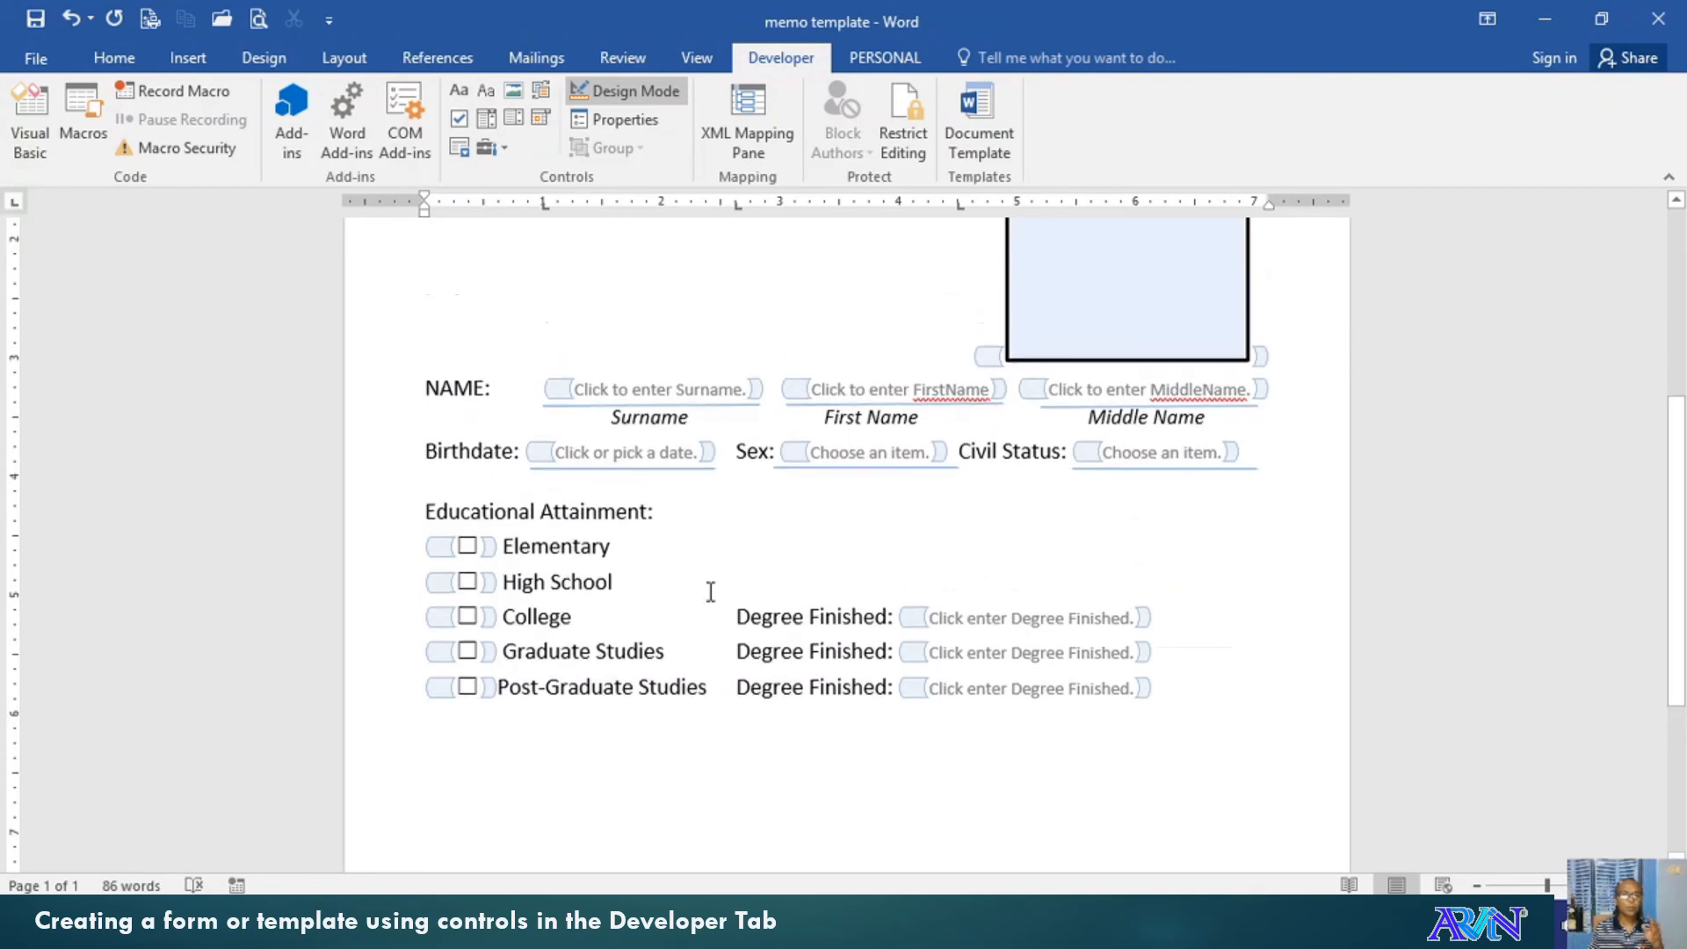
{"action": "left_click", "coordinate": [36, 70]}
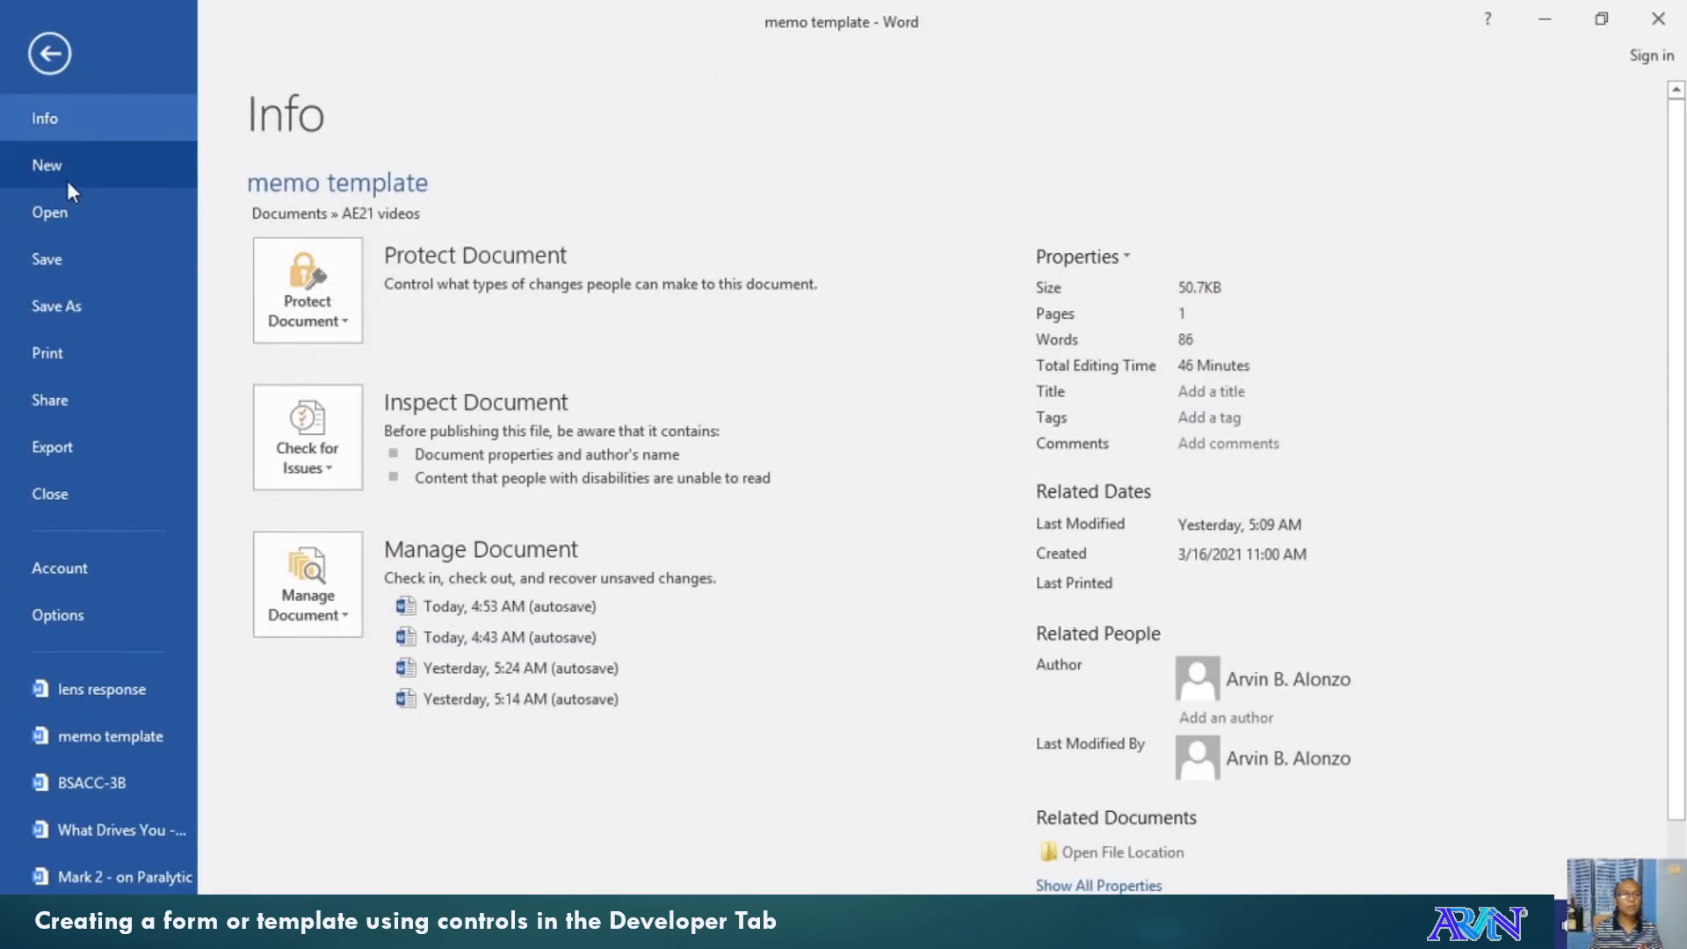
{"action": "left_click", "coordinate": [69, 269]}
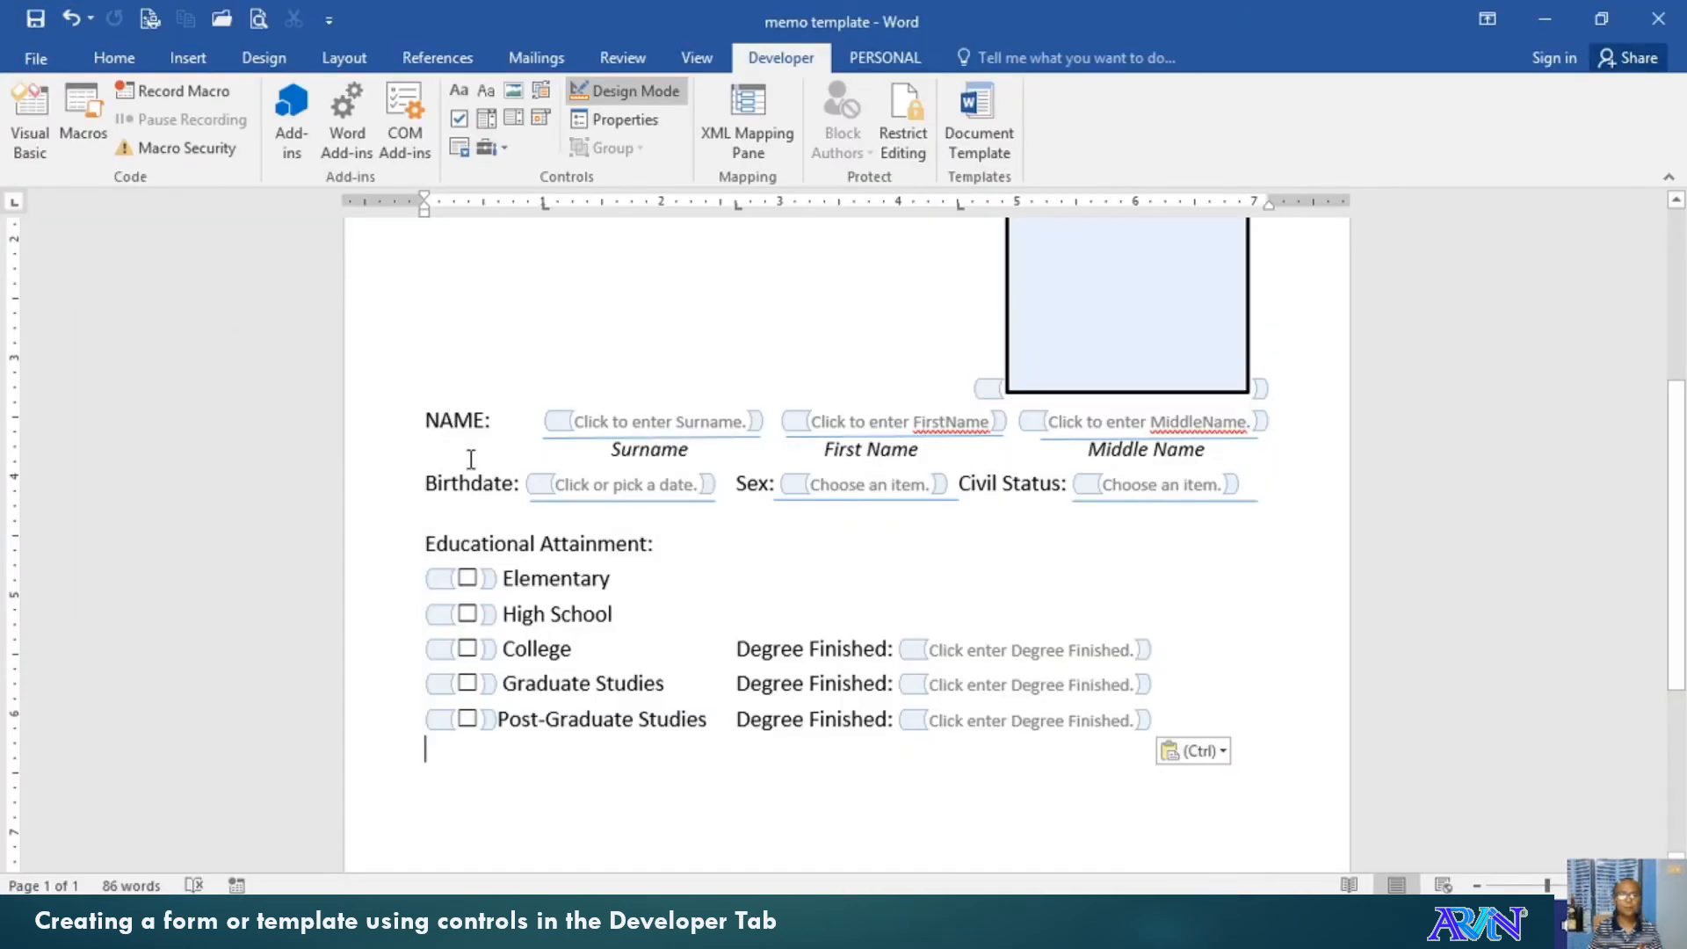
Turn off Design Mode so the controls show as ready-to-fill entries
{"action": "left_click", "coordinate": [36, 58]}
{"action": "left_click", "coordinate": [97, 303]}
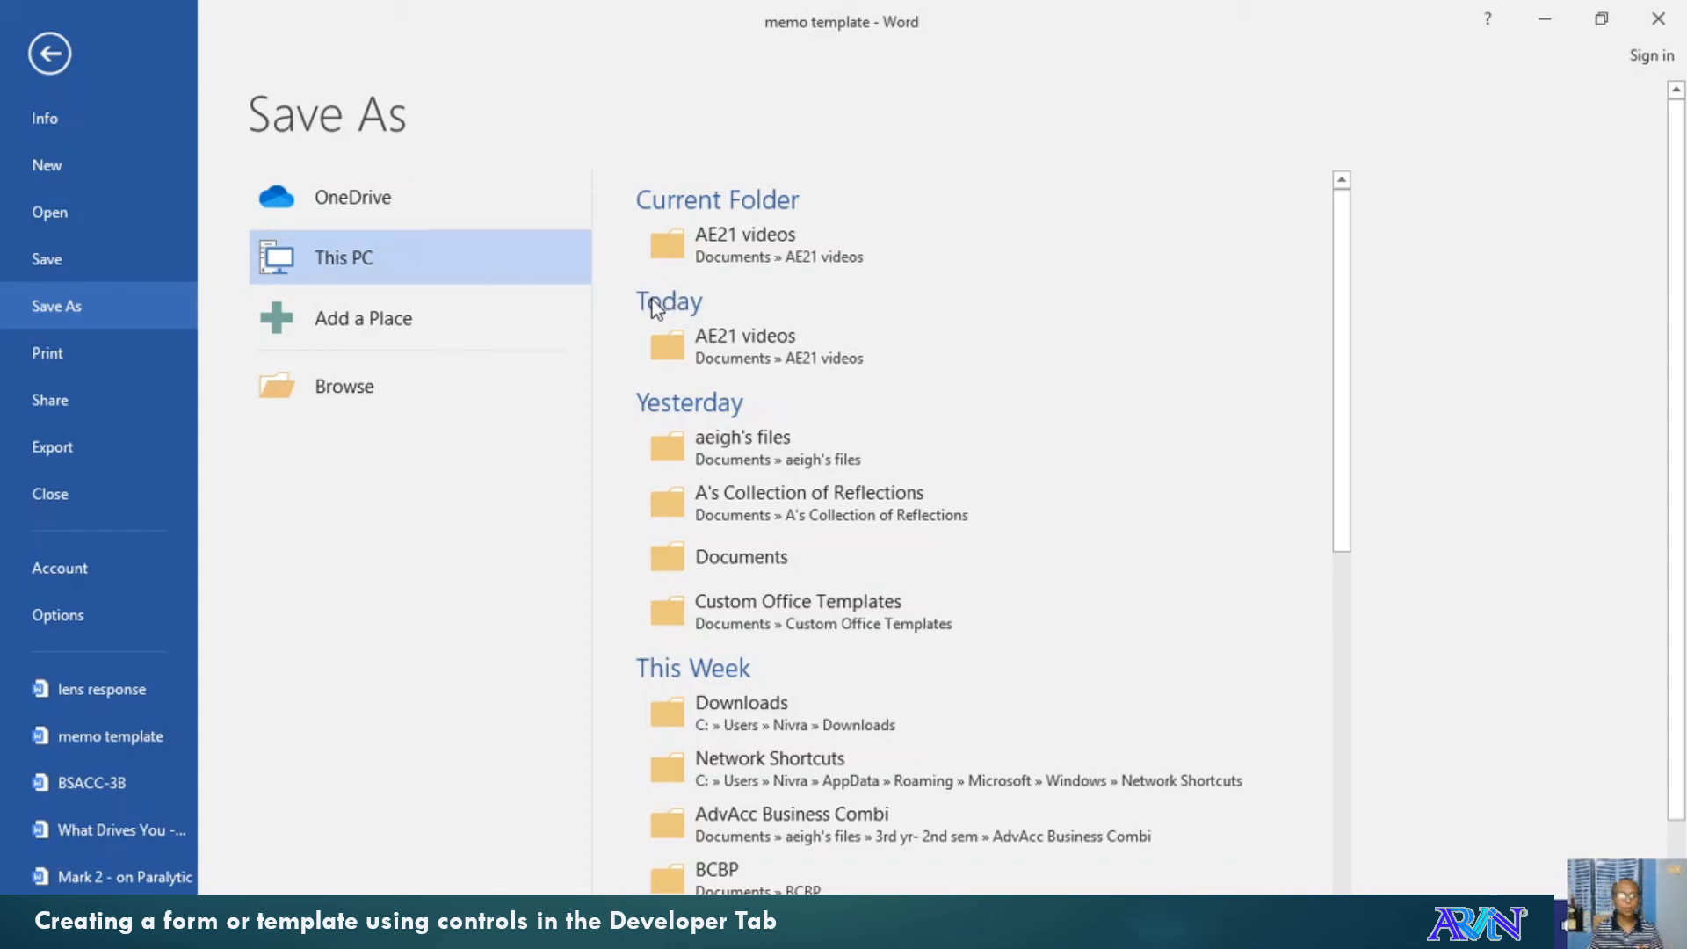
{"action": "key", "text": "Escape"}
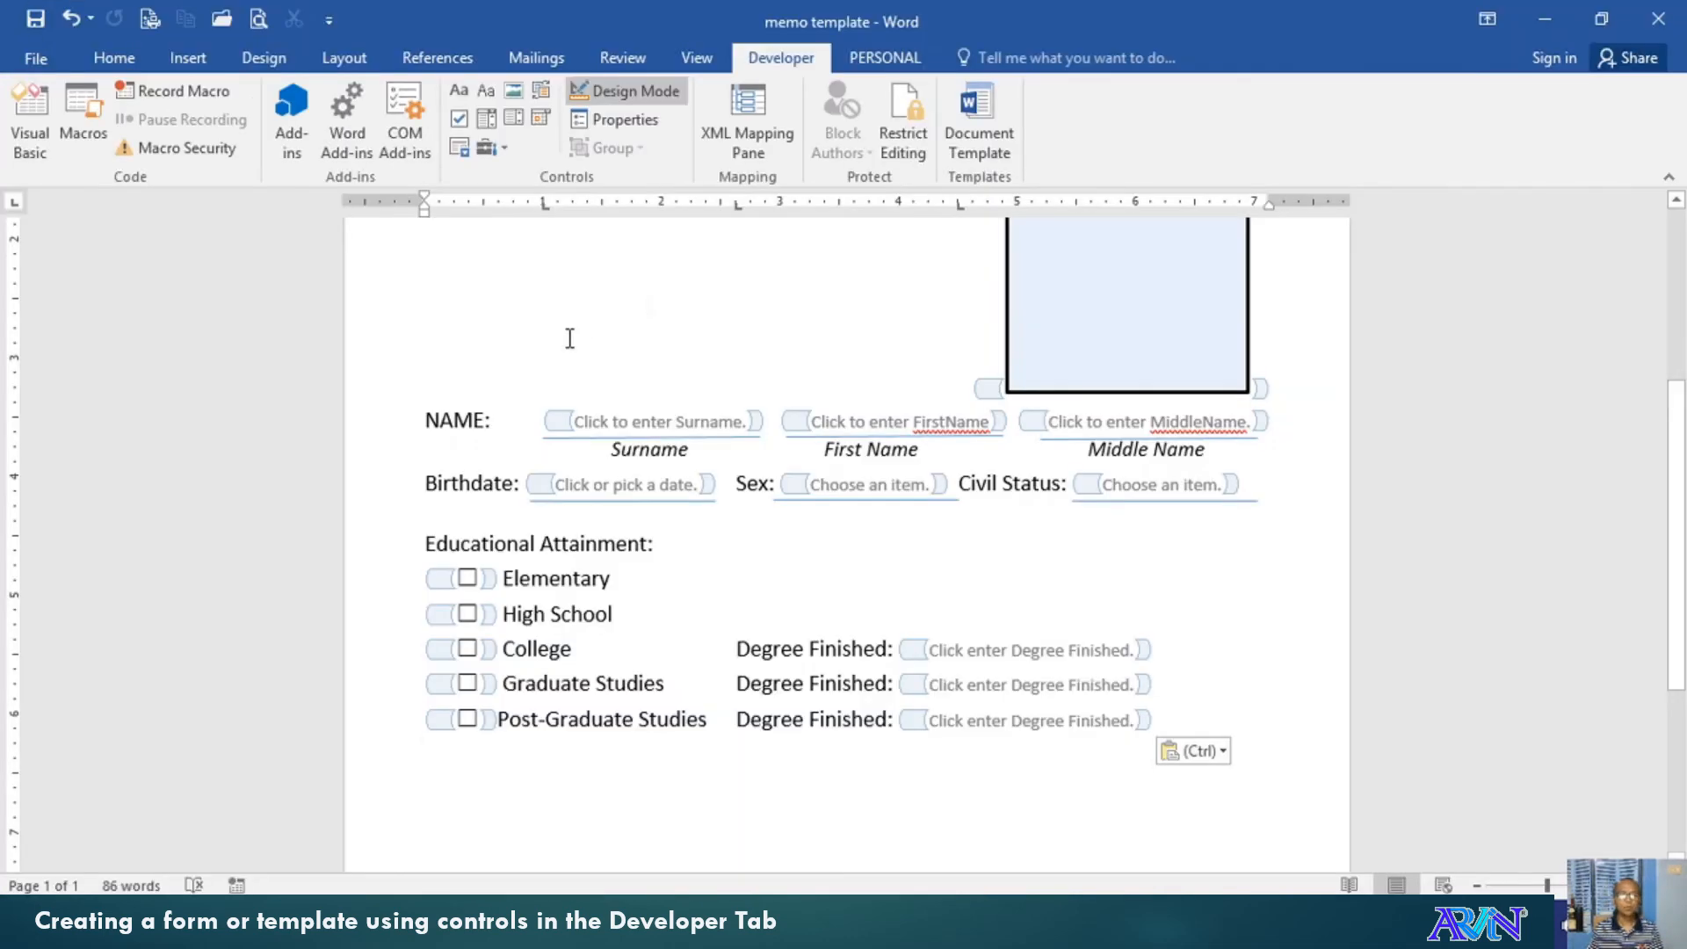
{"action": "left_click", "coordinate": [611, 92]}
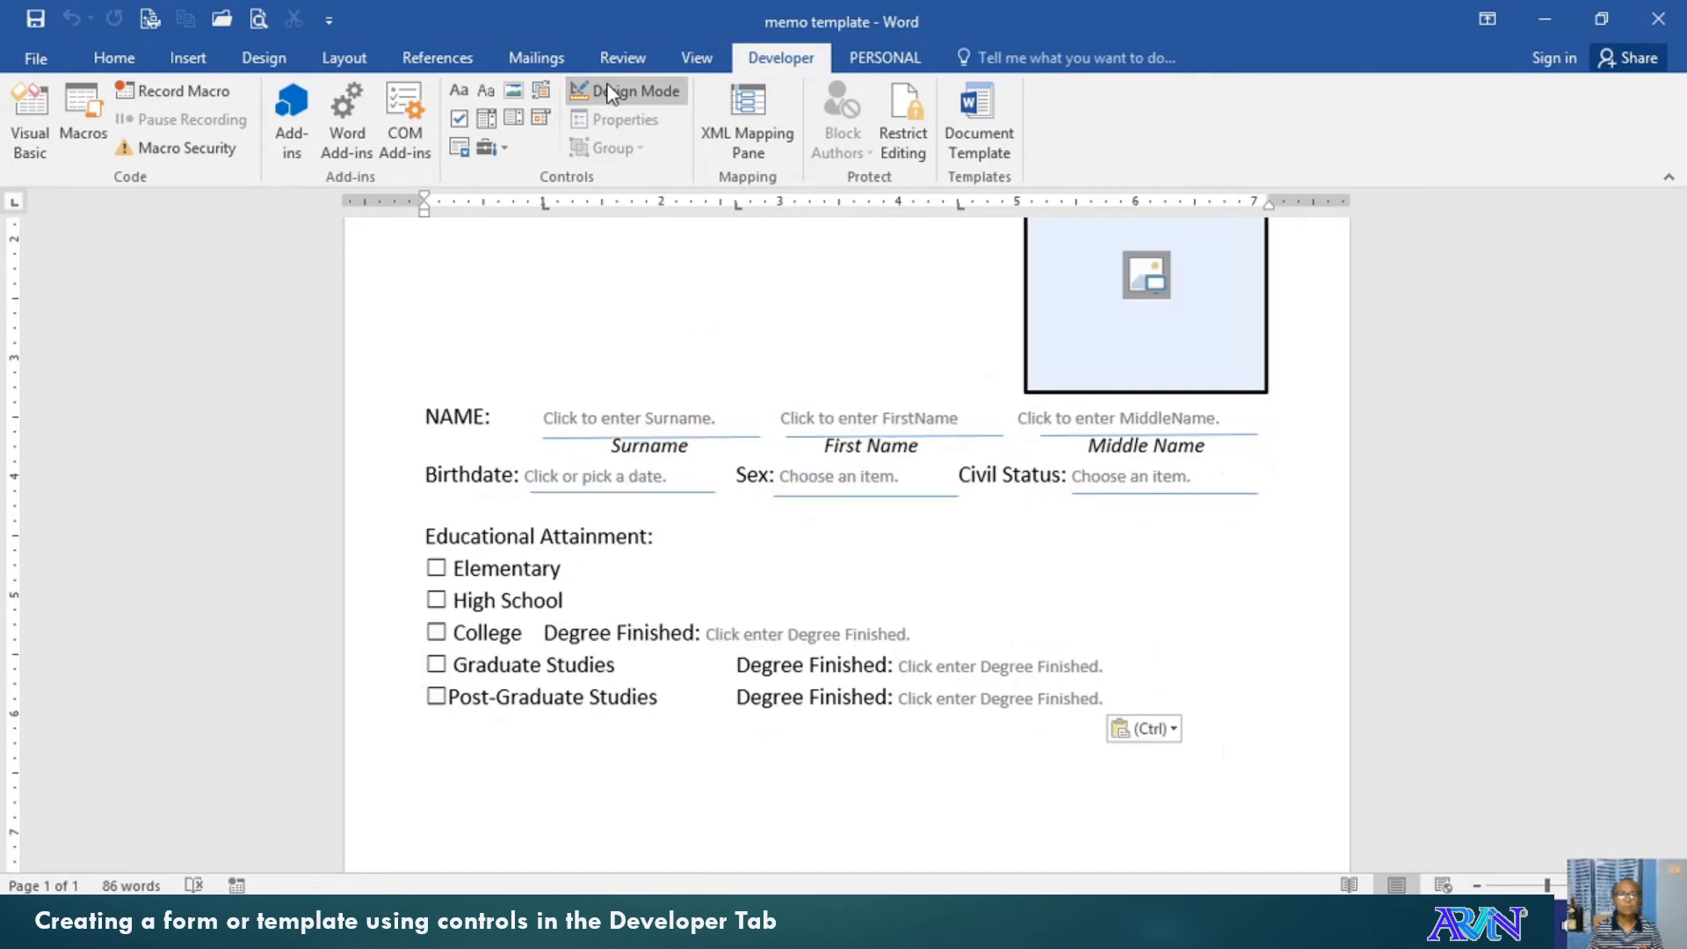
Close the form saving changes, then reopen 'memo template' from the recent documents
{"action": "double_click", "coordinate": [49, 65]}
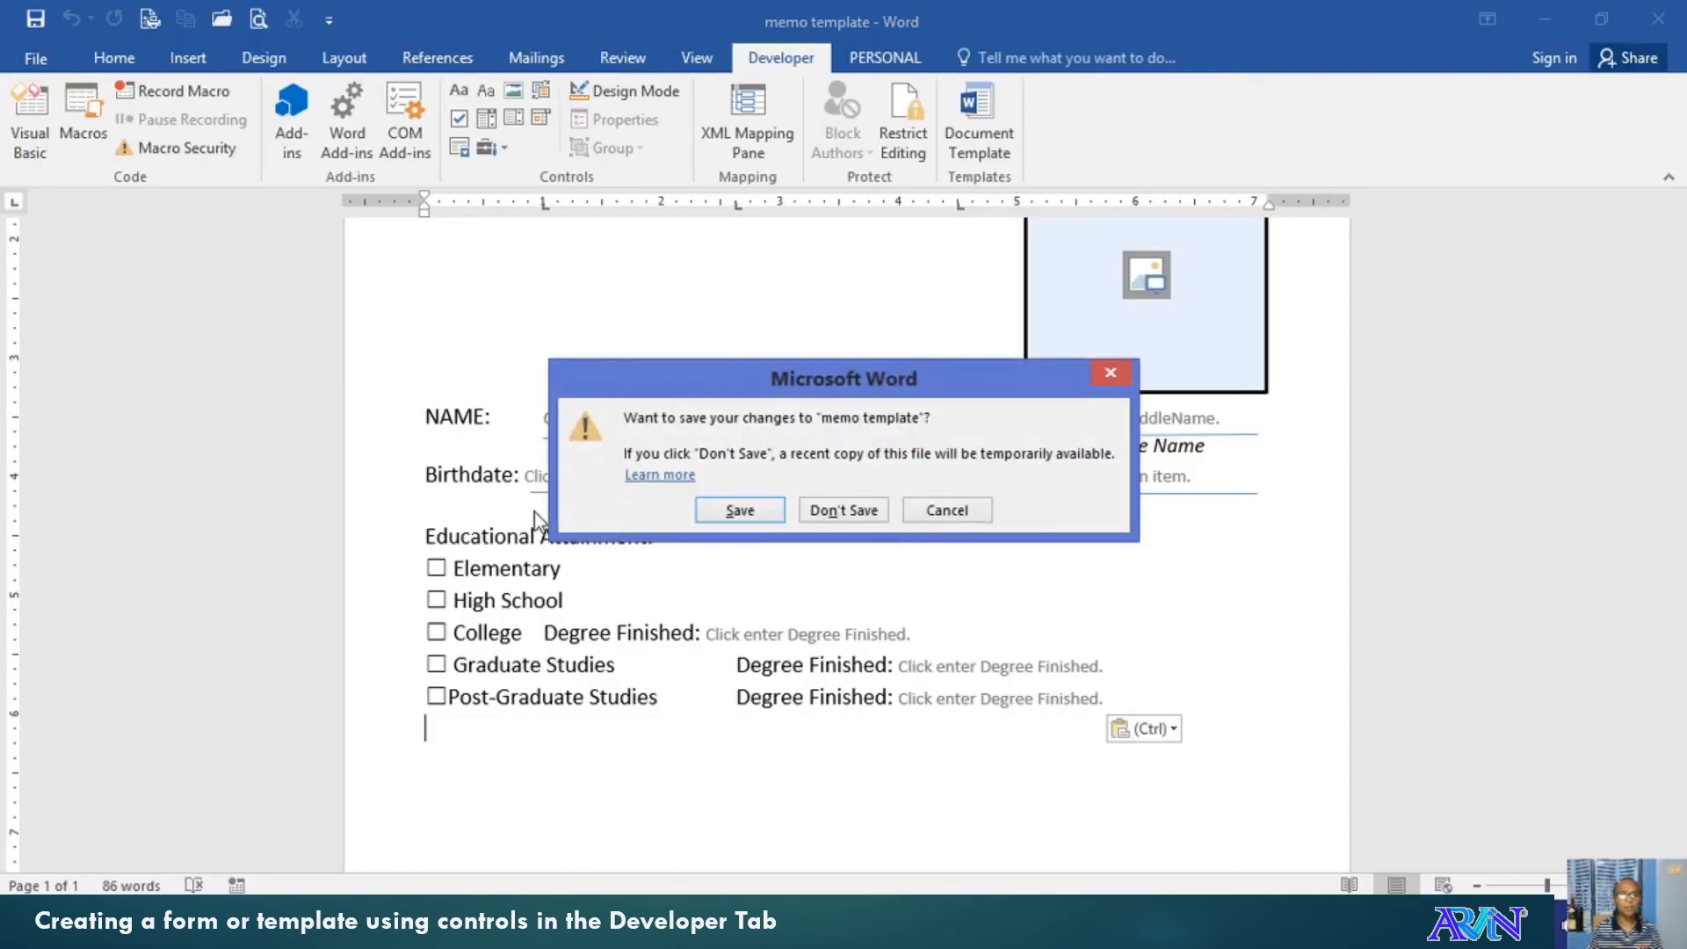
{"action": "left_click", "coordinate": [734, 518]}
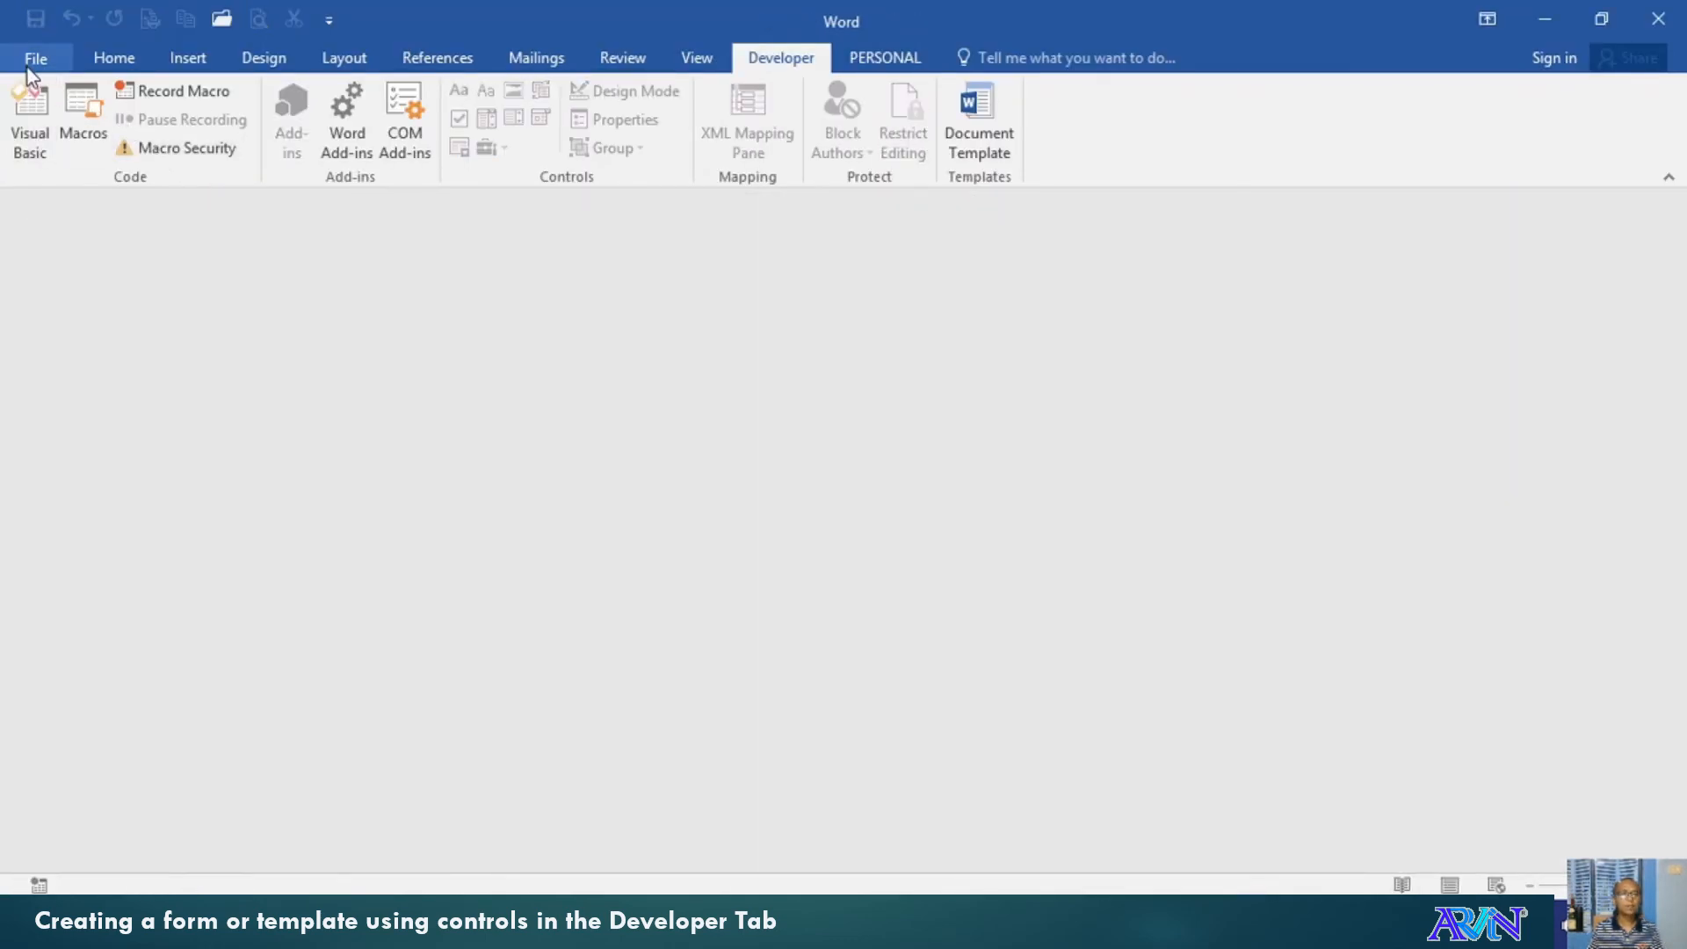
{"action": "left_click", "coordinate": [29, 65]}
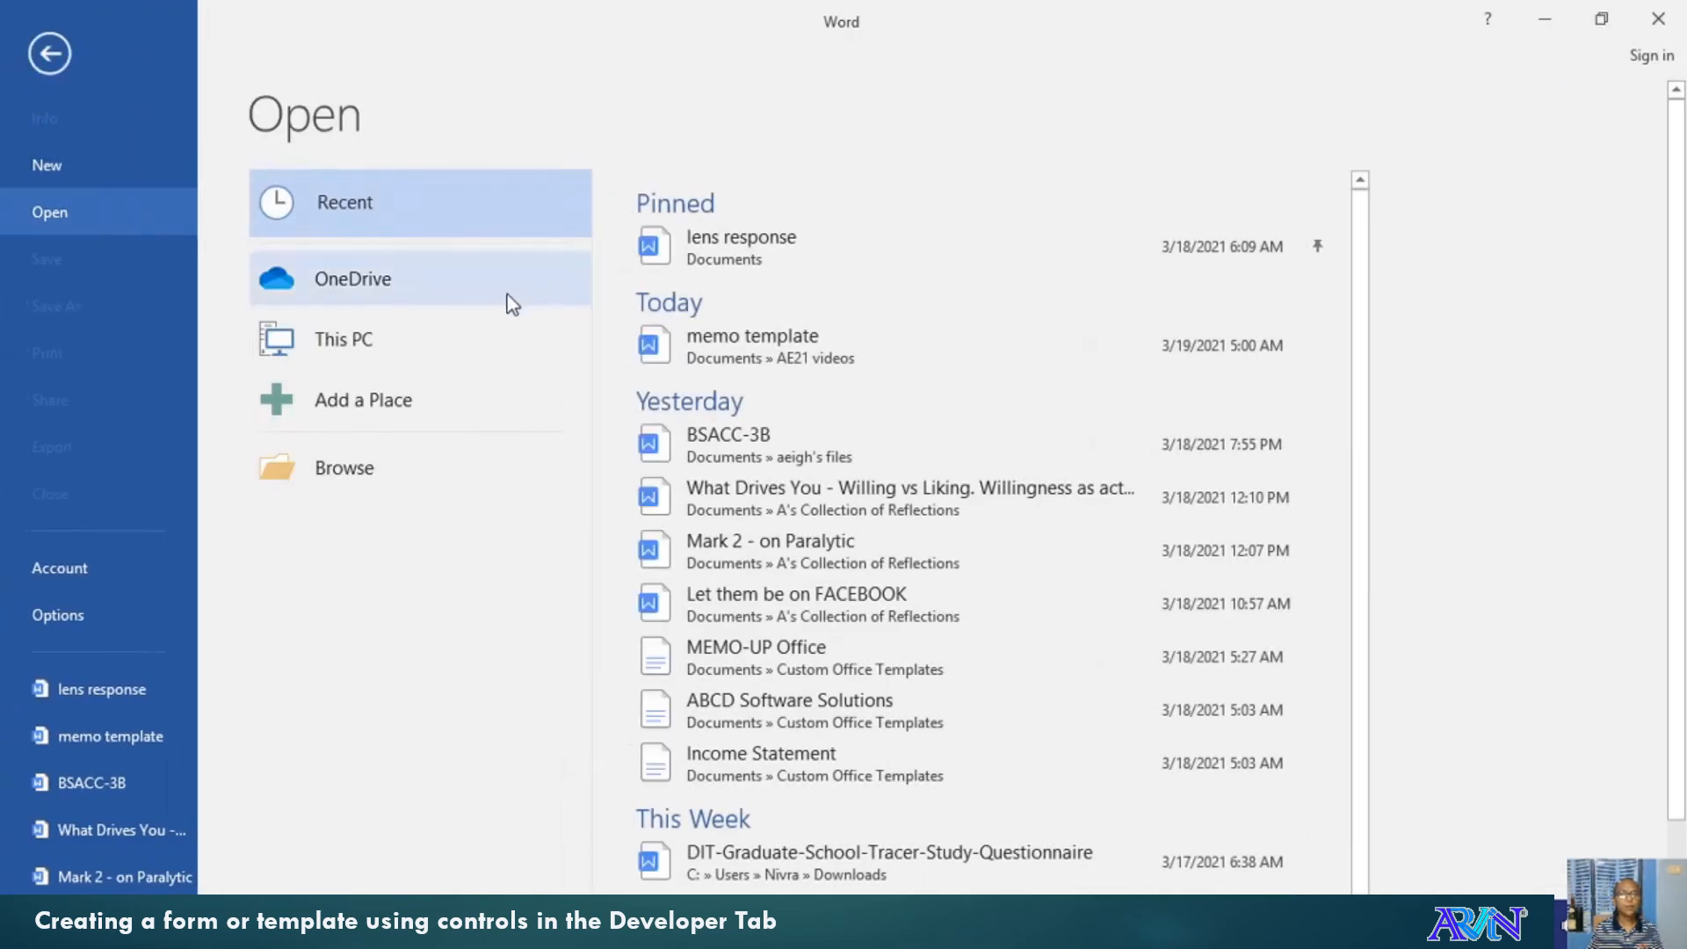
{"action": "left_click", "coordinate": [739, 344]}
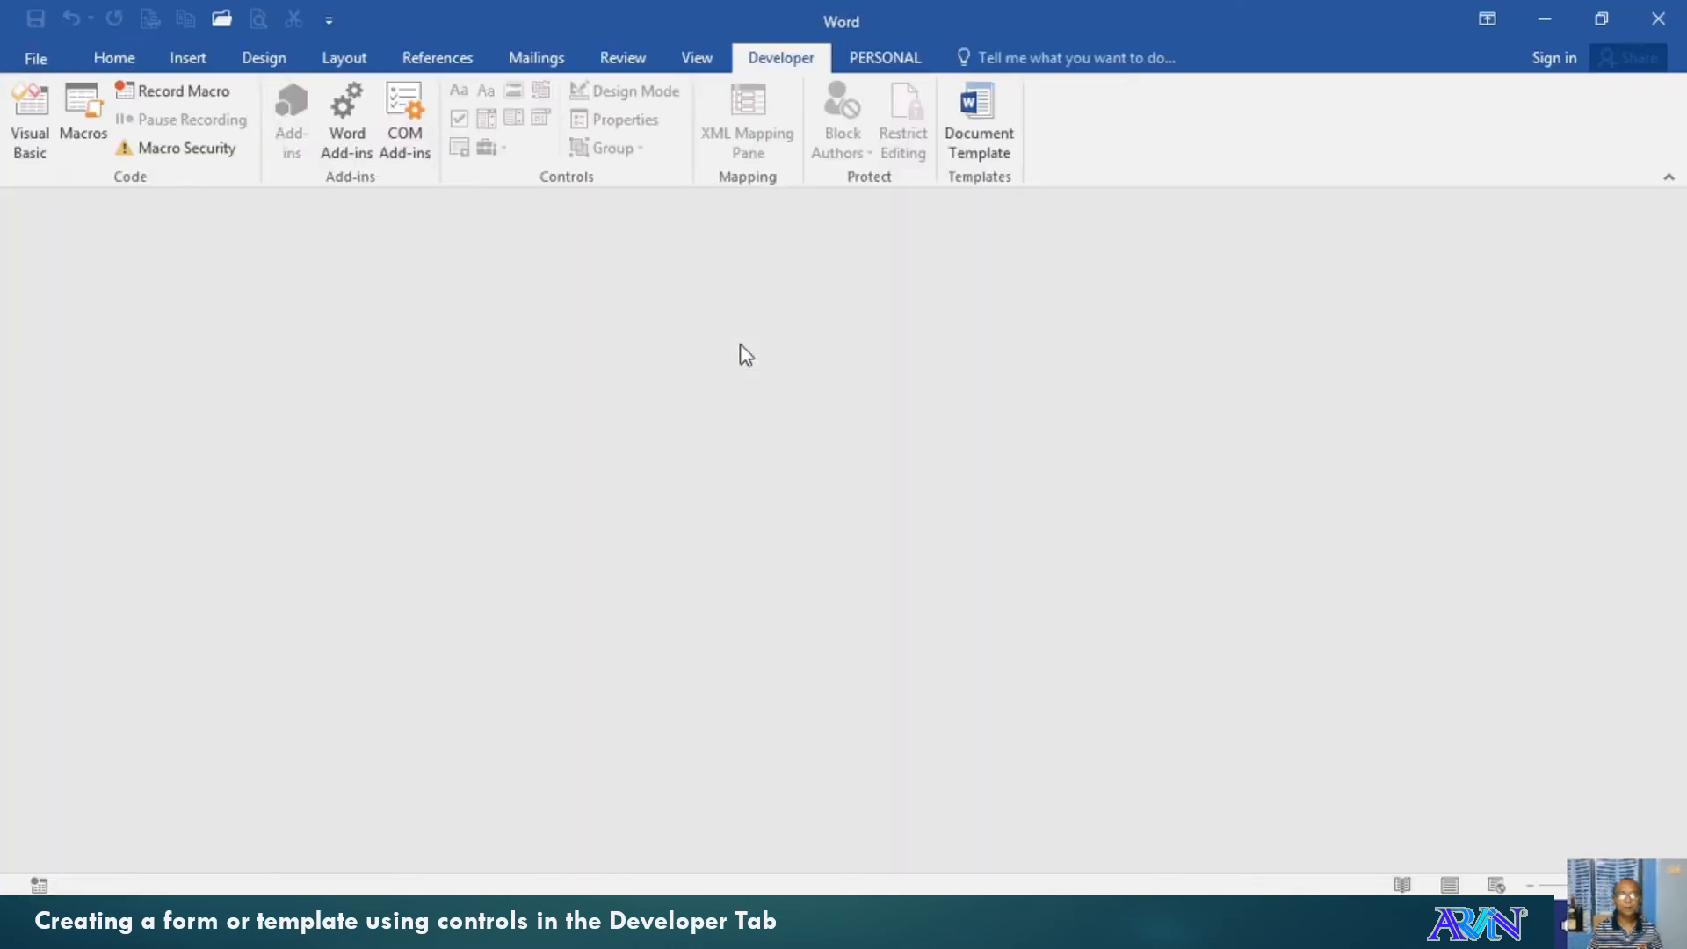
{"action": "scroll", "coordinate": [911, 853], "scroll_direction": "down", "scroll_amount": 3}
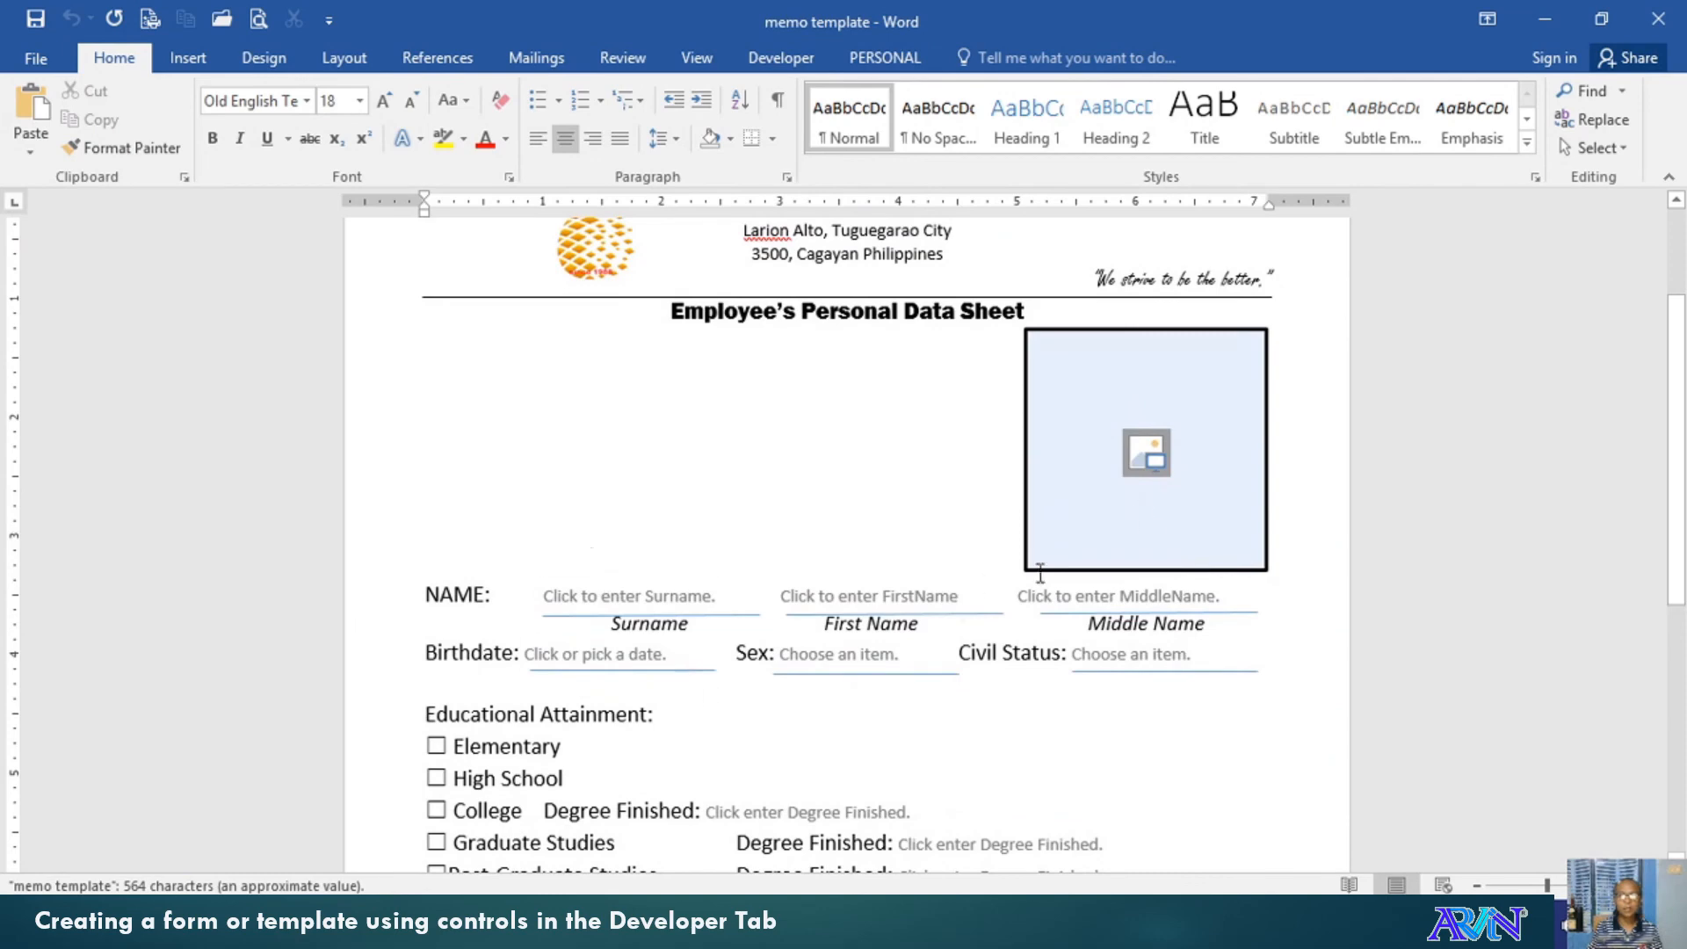
Insert the 'family-house copy' picture from the computer into the photo placeholder
{"action": "left_click", "coordinate": [1143, 450]}
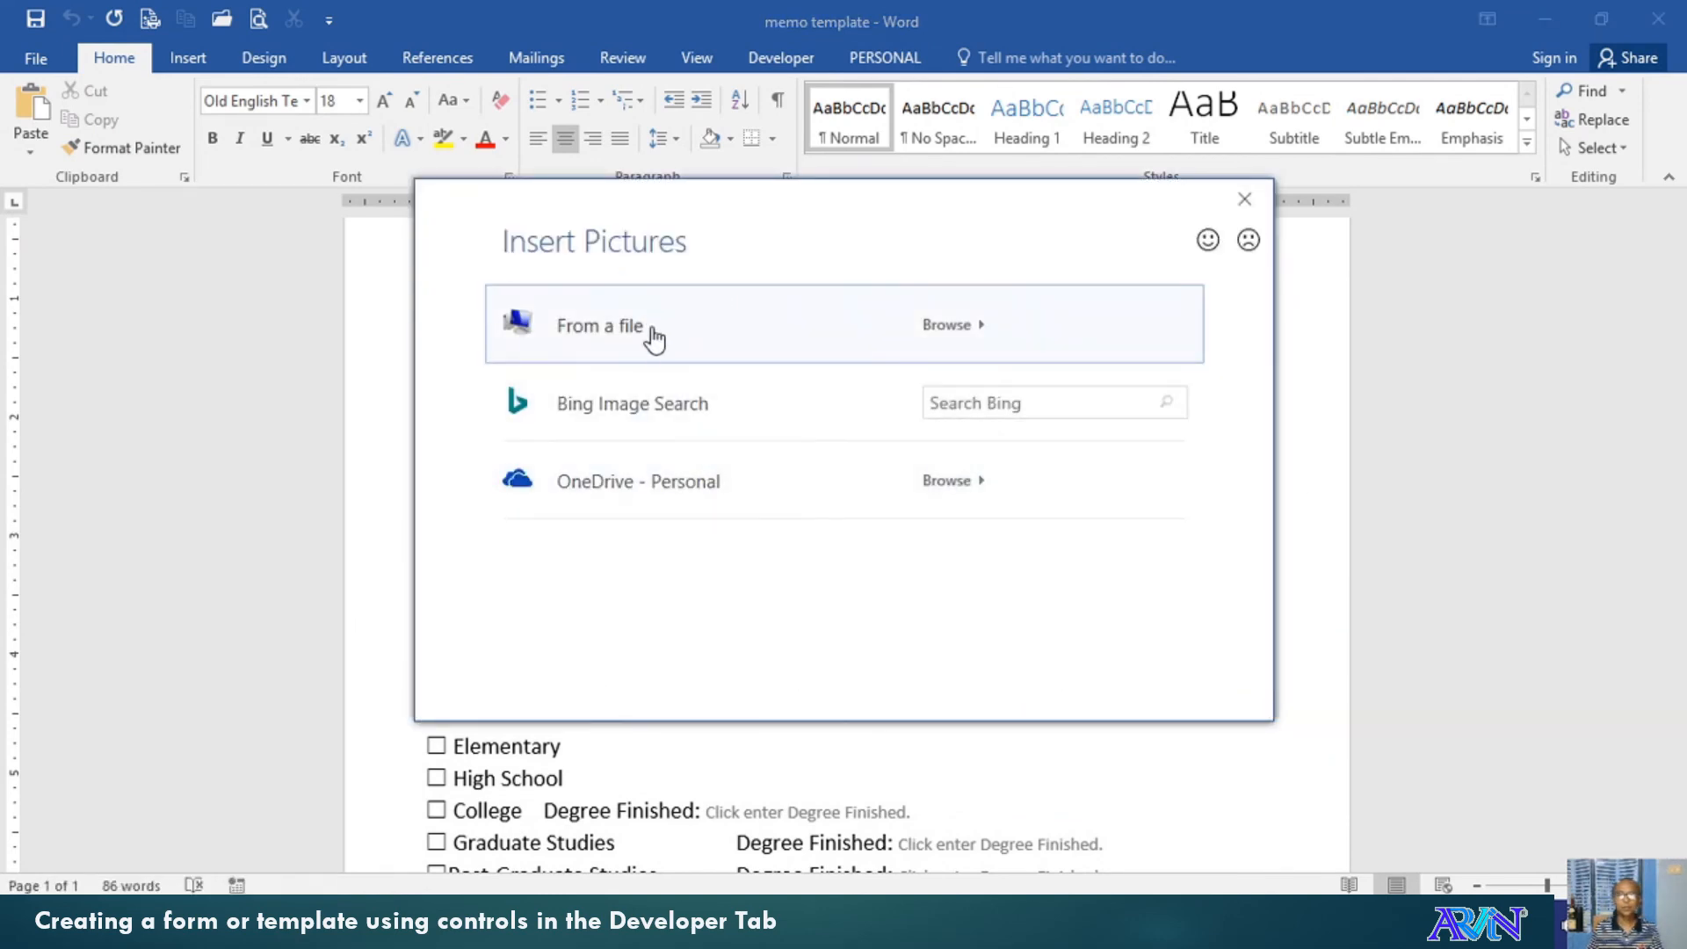
{"action": "left_click", "coordinate": [654, 339]}
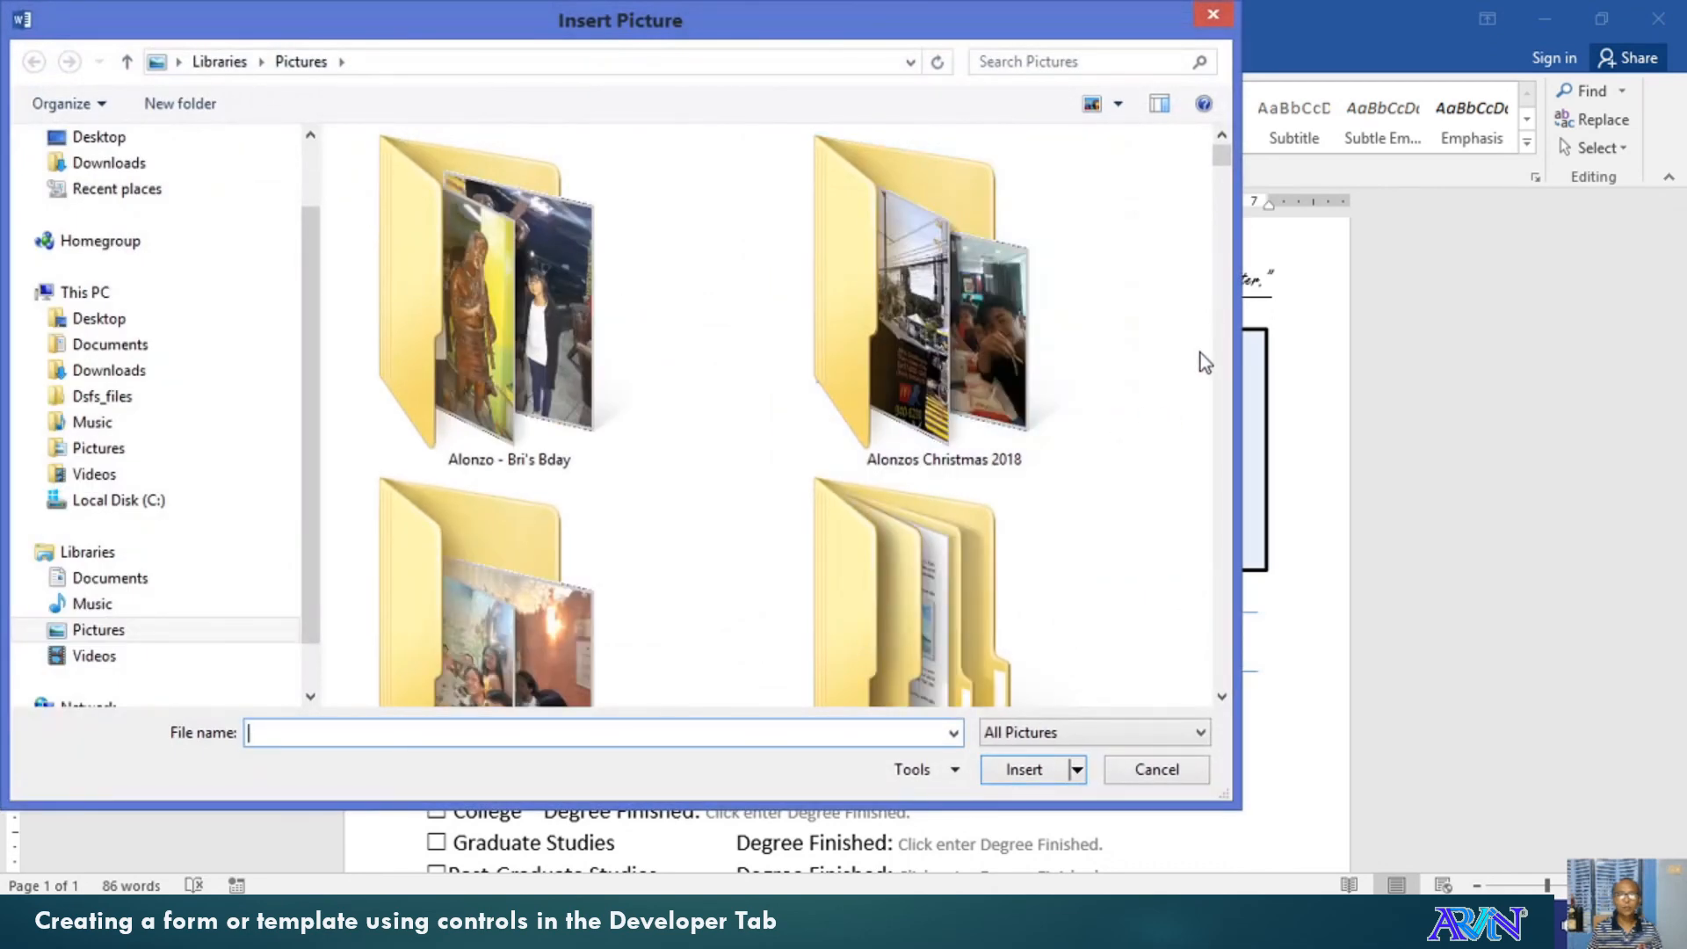
{"action": "left_click_drag", "start_coordinate": [1222, 155], "coordinate": [1248, 488]}
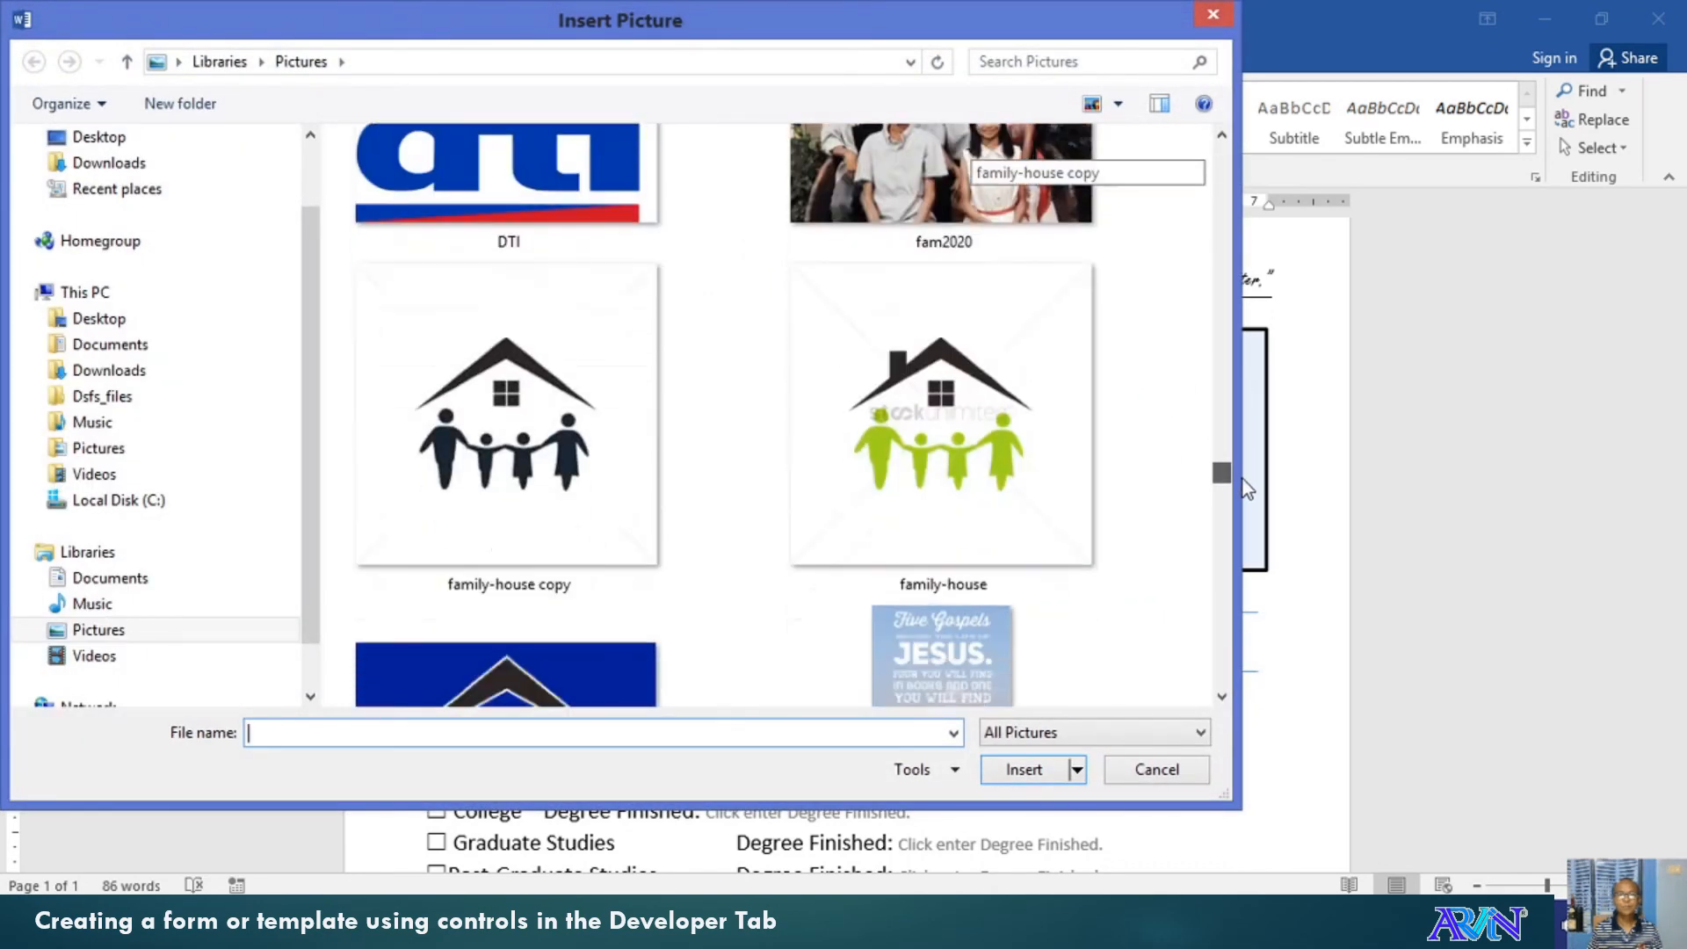
{"action": "left_click", "coordinate": [571, 493]}
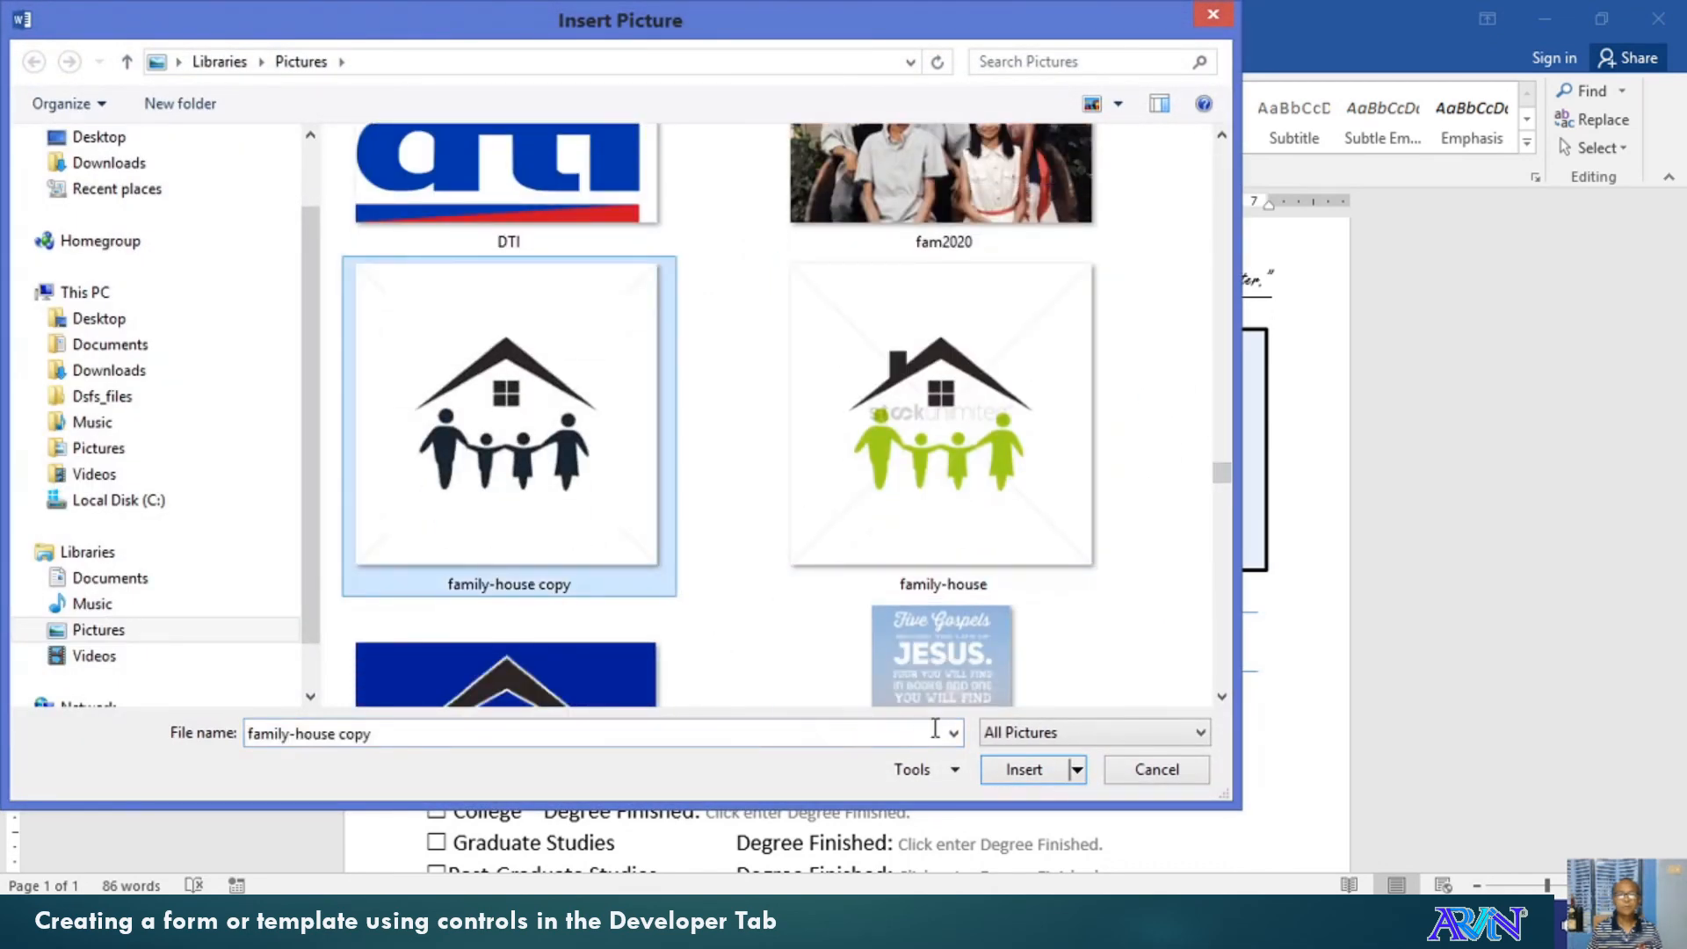
{"action": "left_click", "coordinate": [1022, 770]}
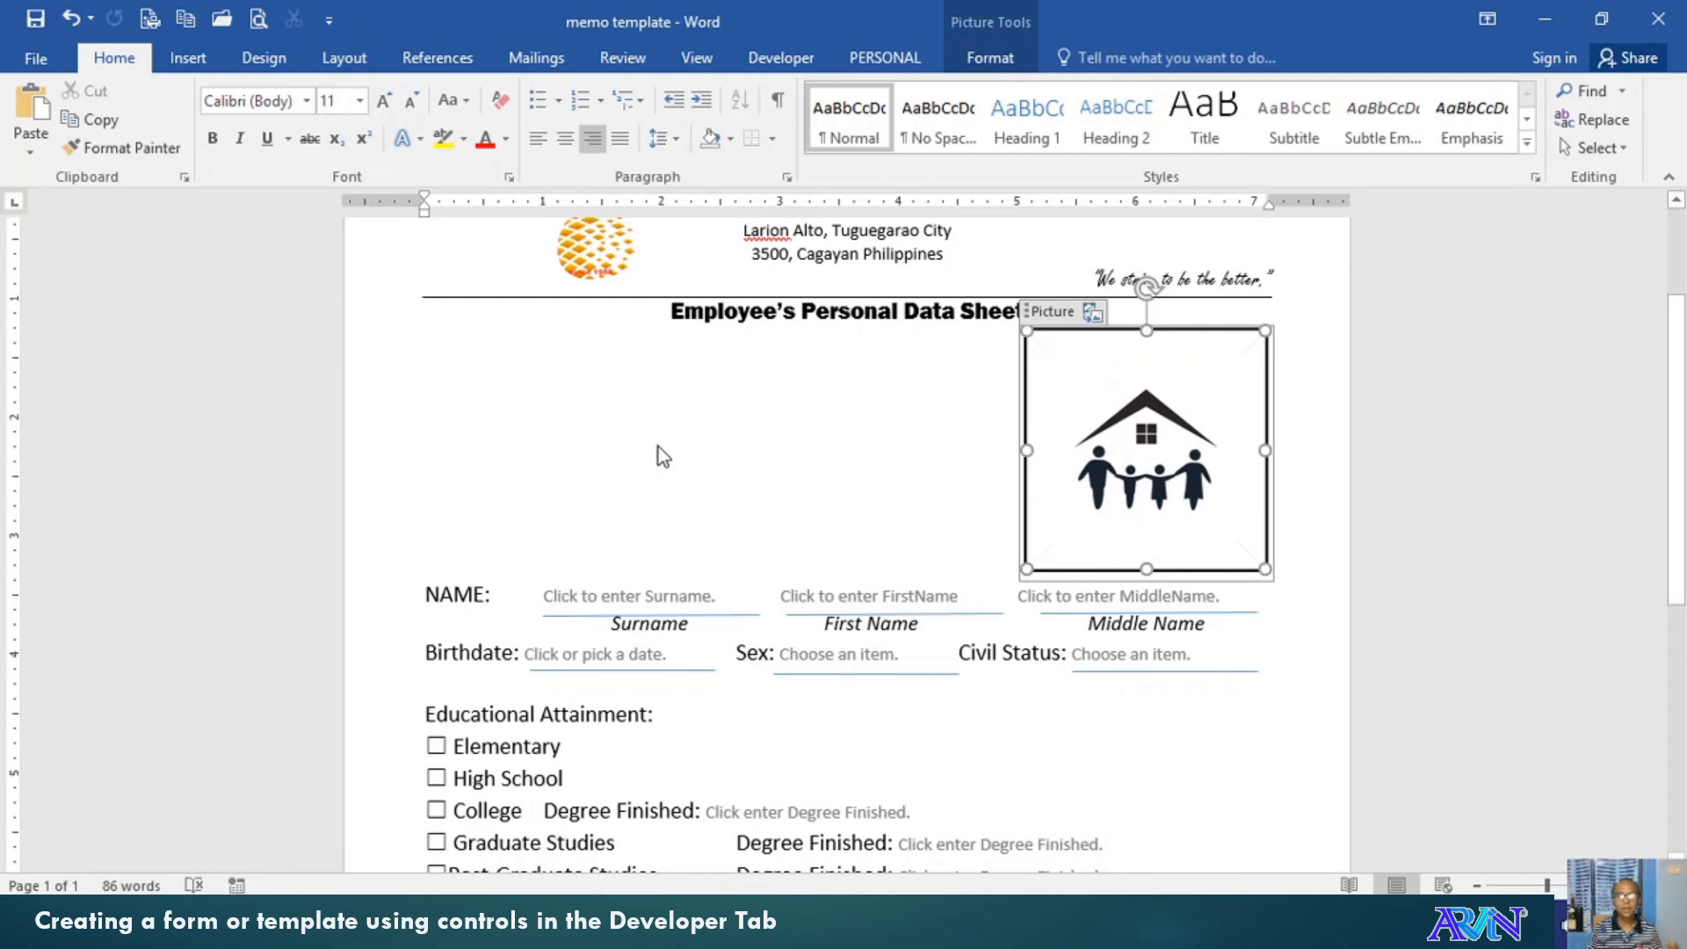
{"action": "left_click", "coordinate": [645, 597]}
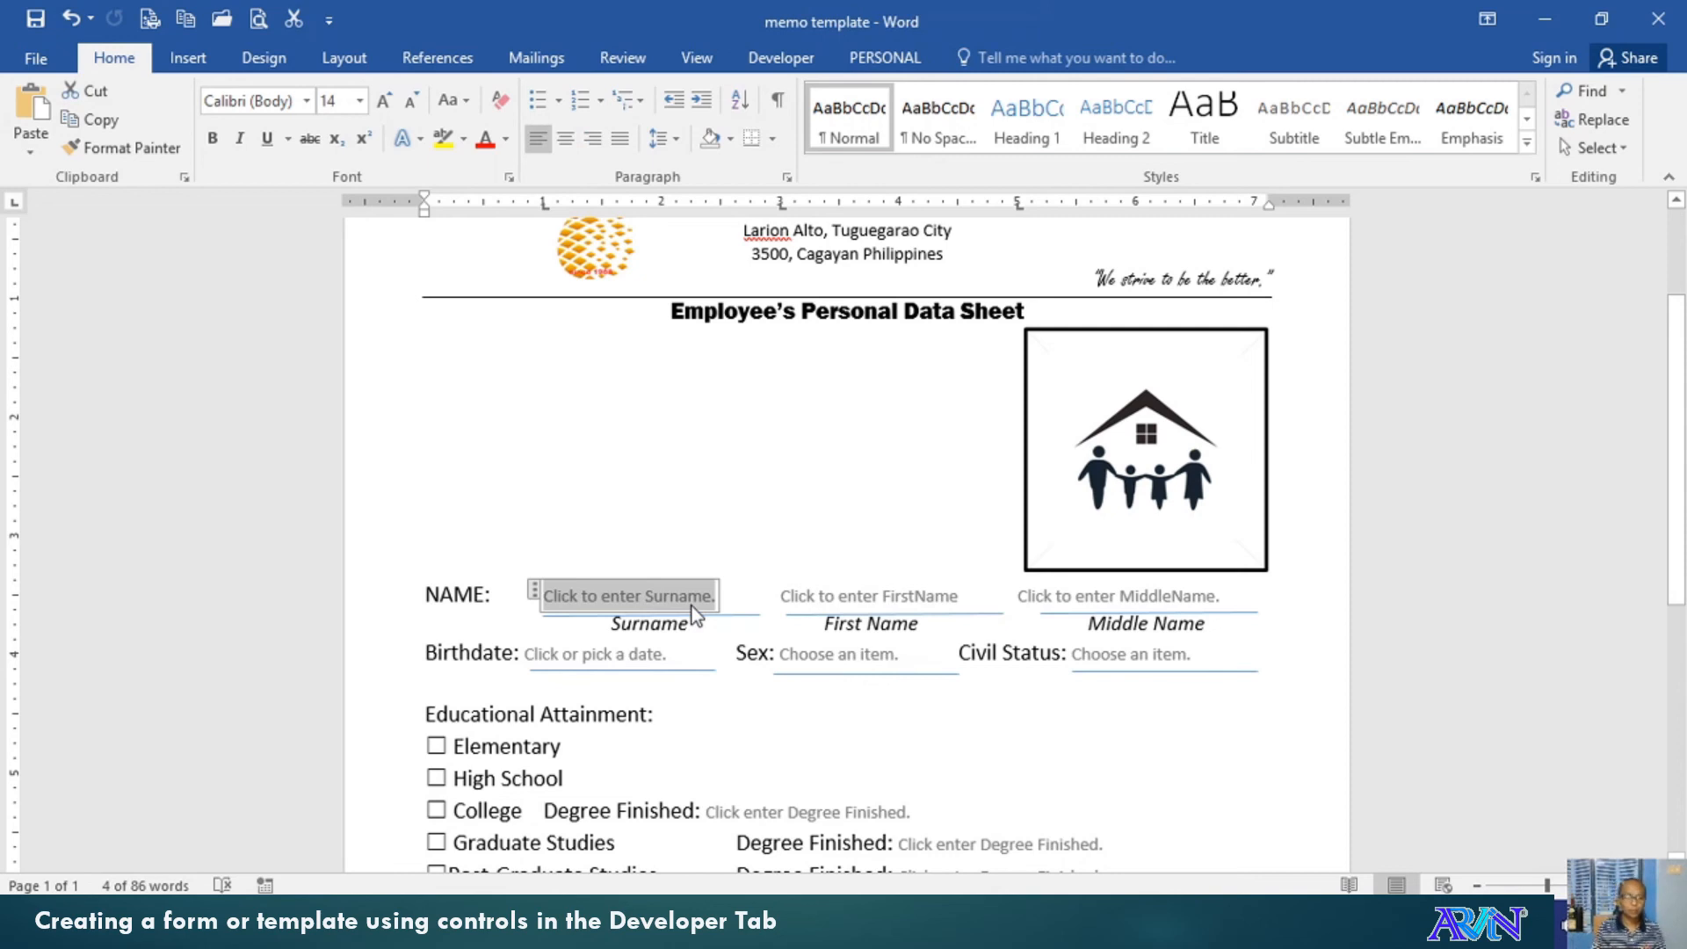
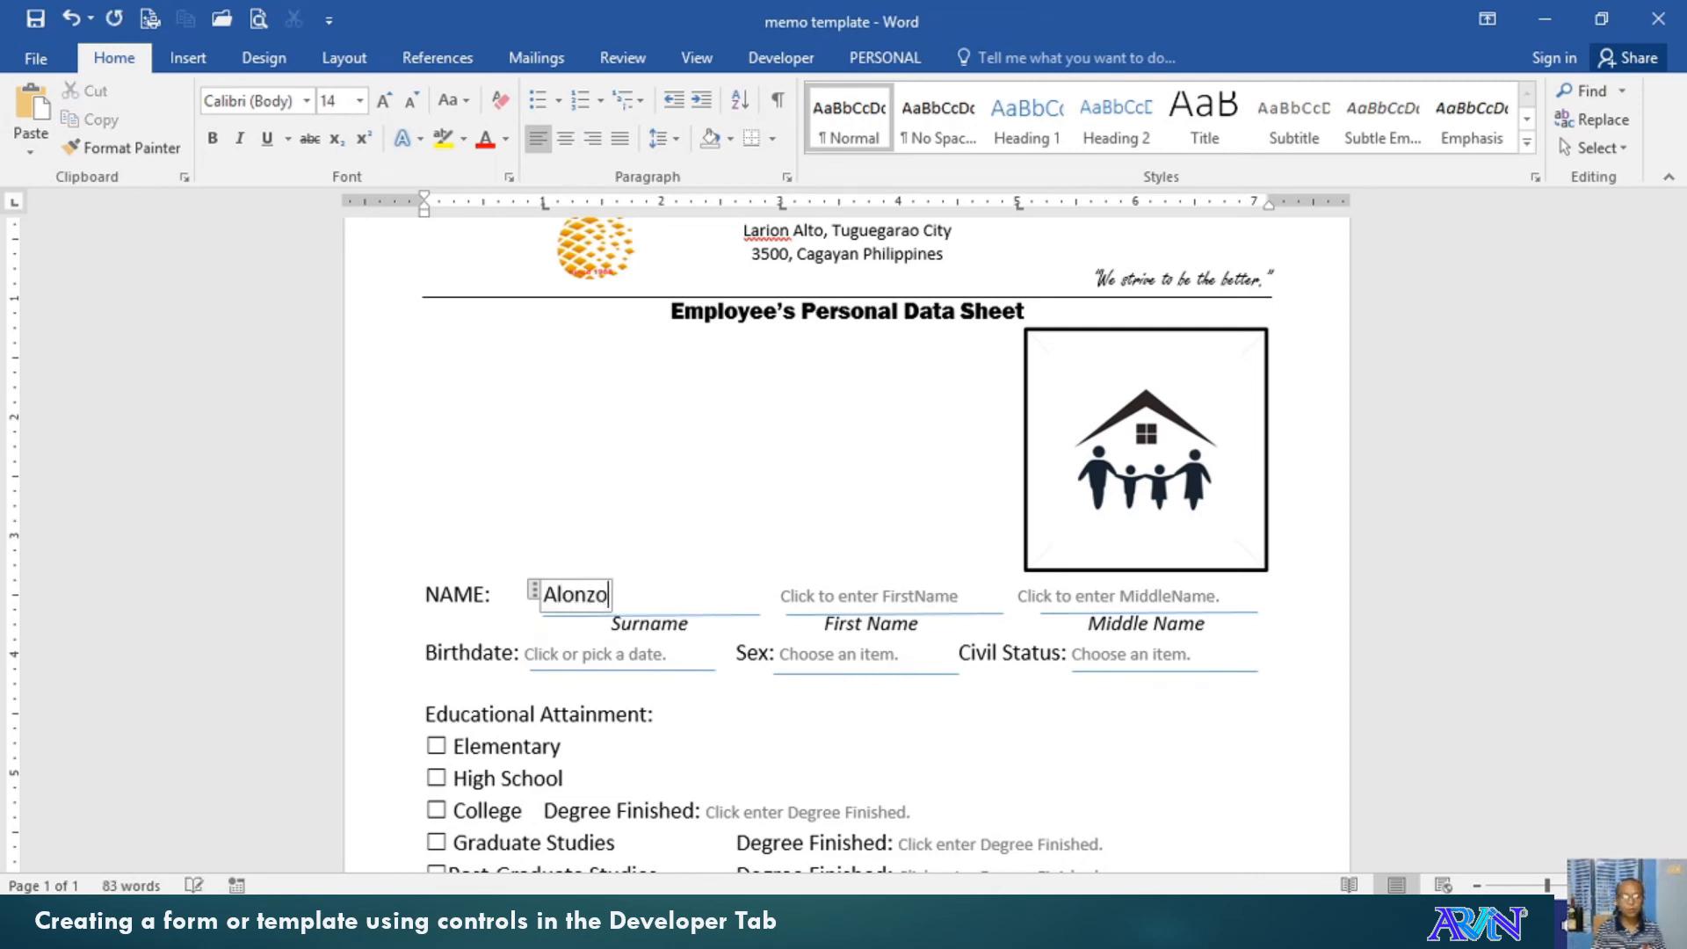
Enter the employee's surname, first name and middle name in the name fields
{"action": "left_click", "coordinate": [876, 598]}
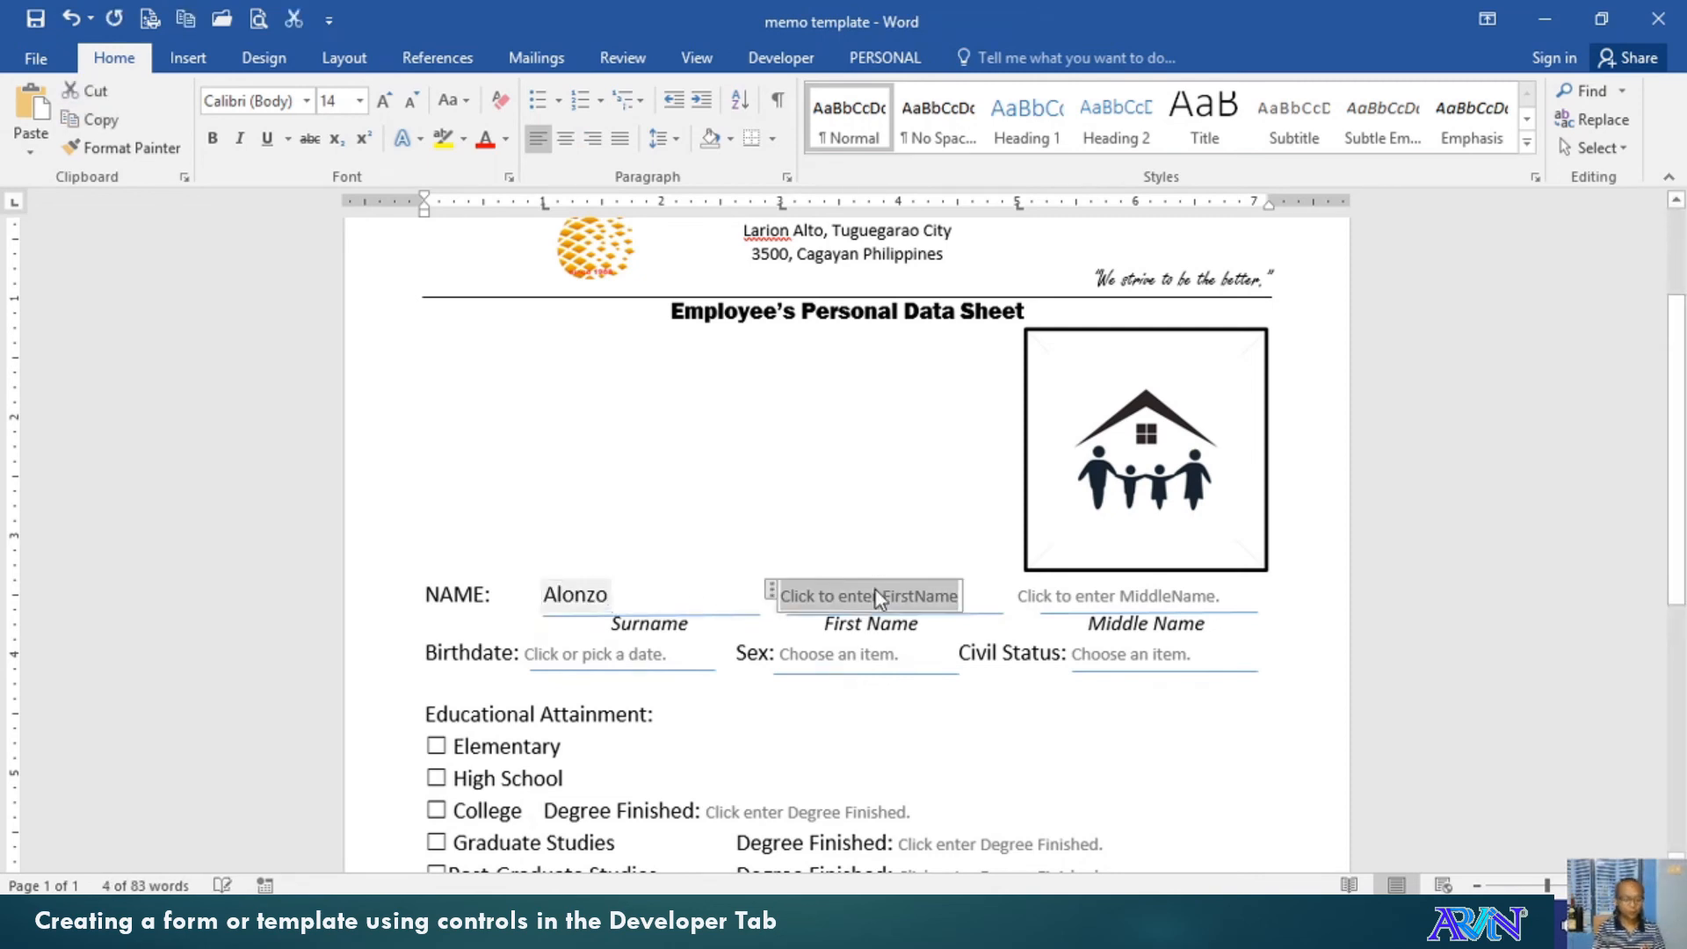
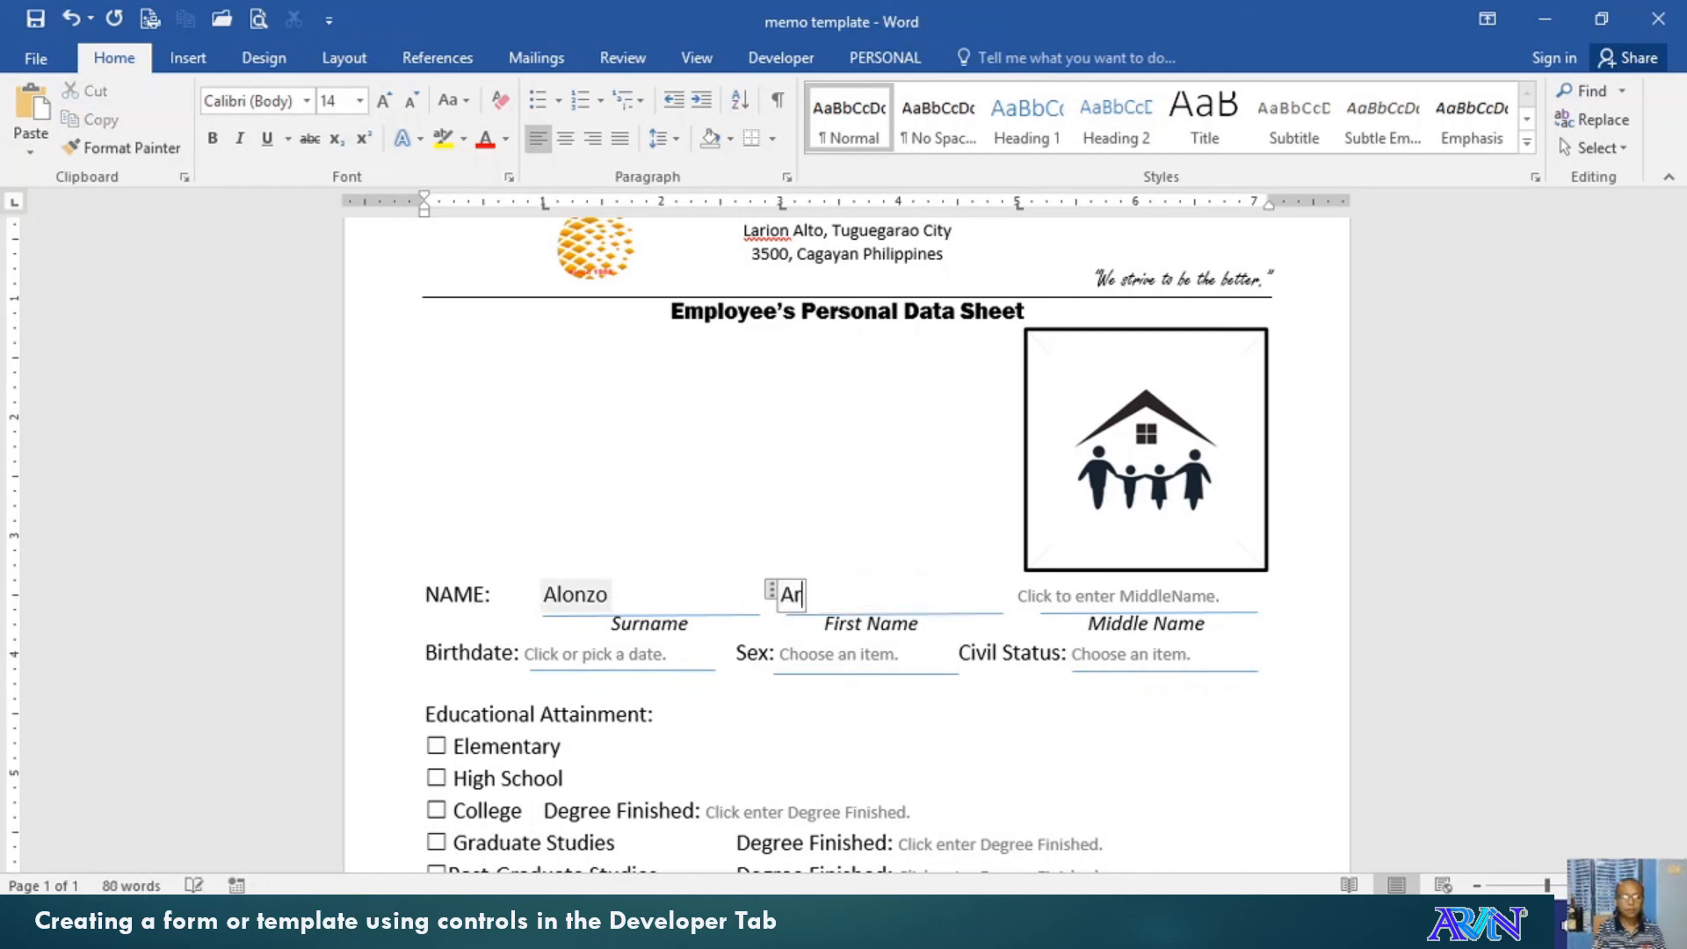
{"action": "left_click", "coordinate": [1116, 586]}
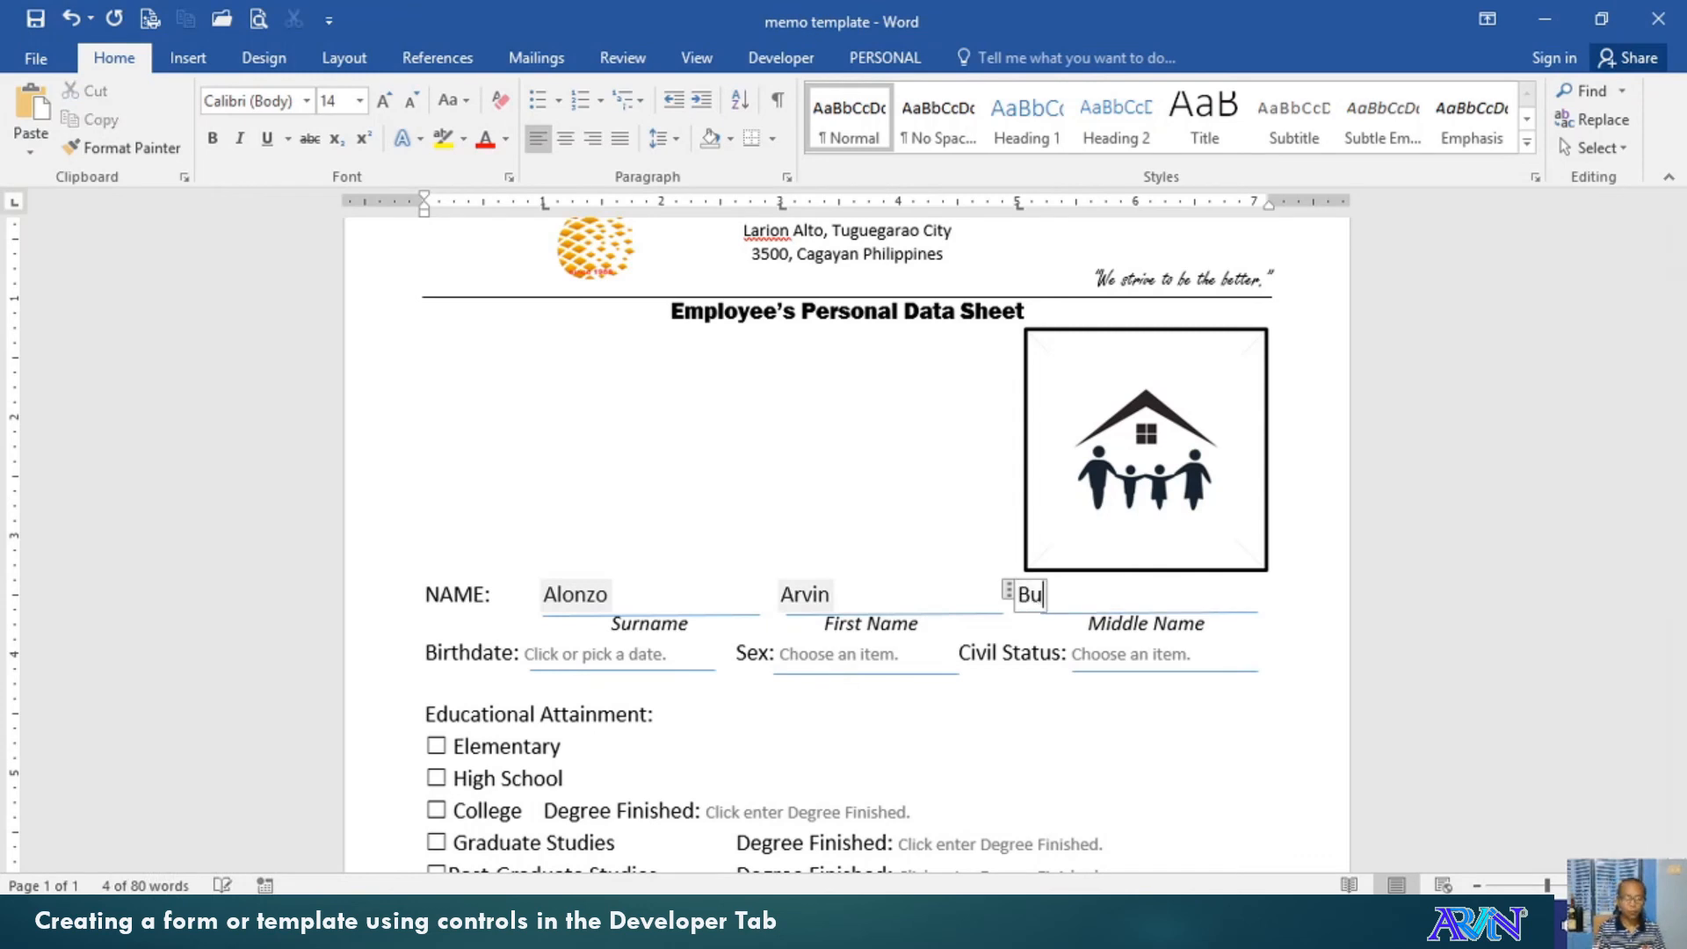
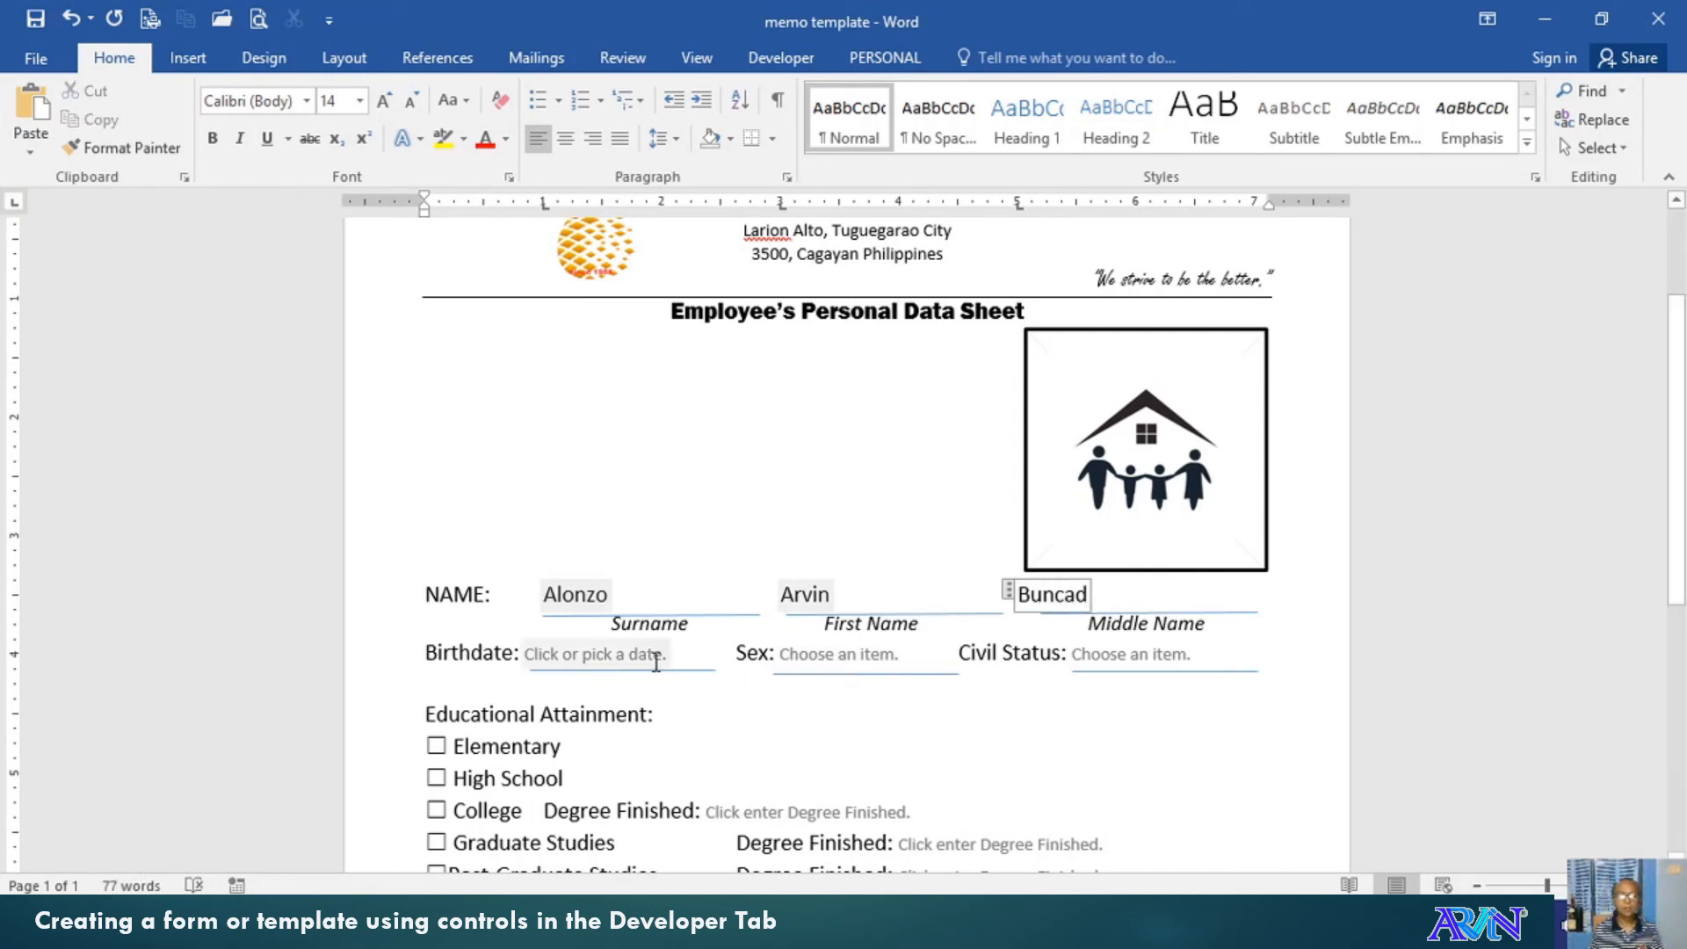
Set the Birthdate field to October 14, 2020 using the calendar picker
{"action": "left_click", "coordinate": [668, 656]}
{"action": "left_click", "coordinate": [686, 657]}
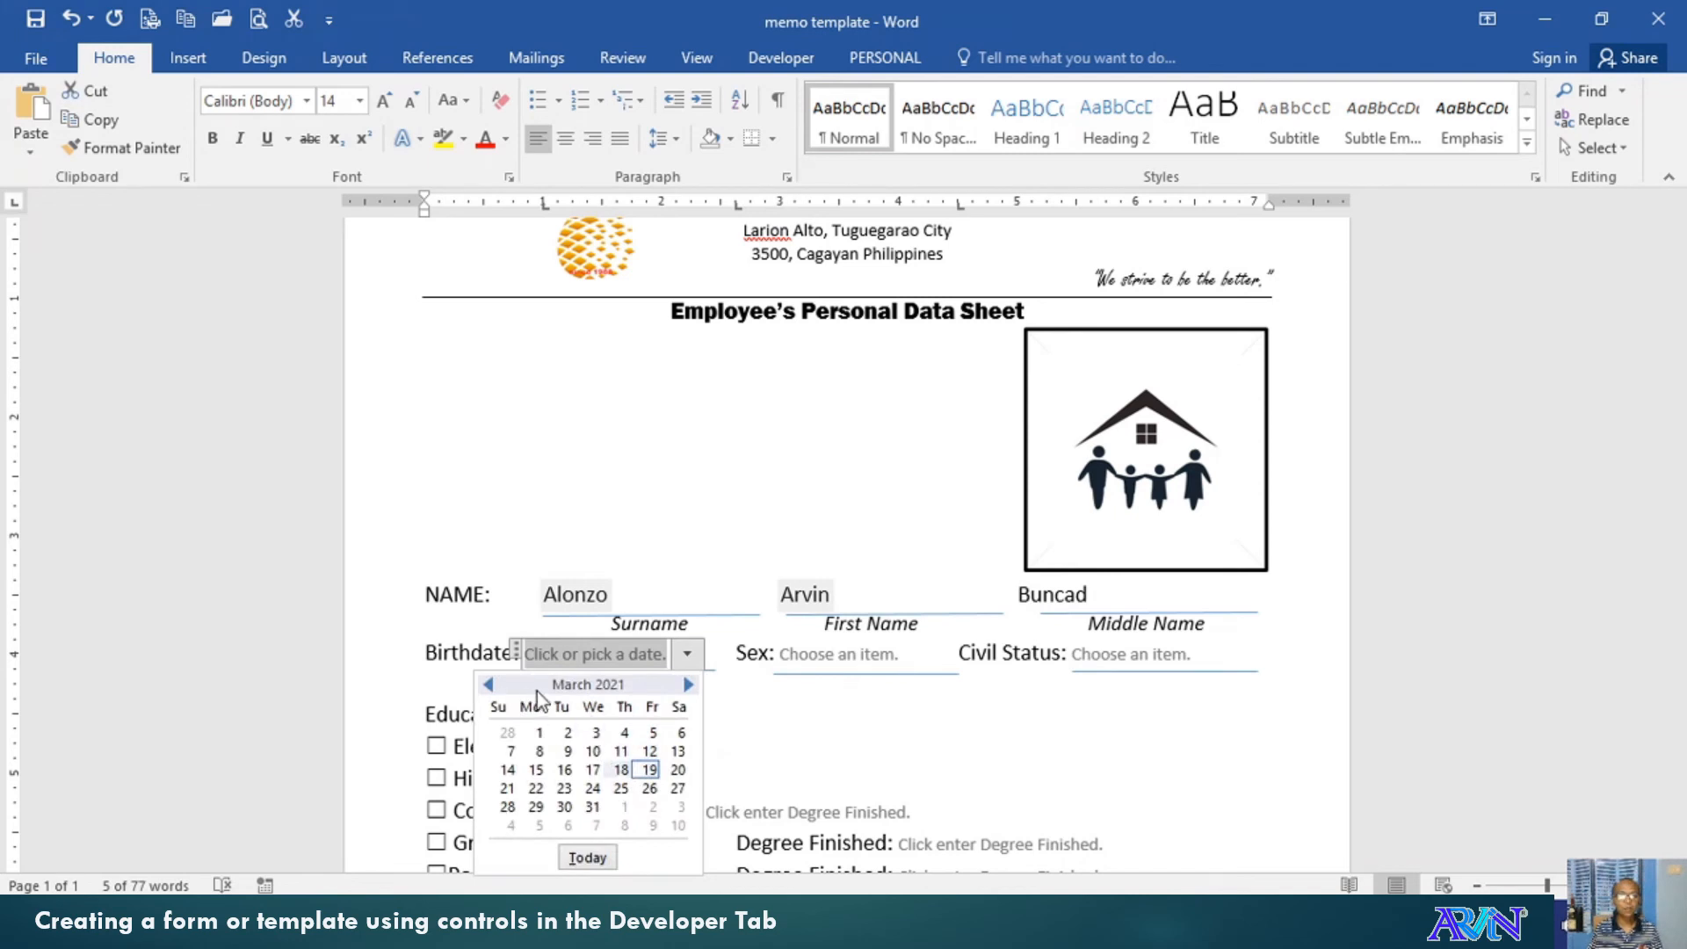
{"action": "left_click", "coordinate": [488, 685]}
{"action": "left_click", "coordinate": [489, 685]}
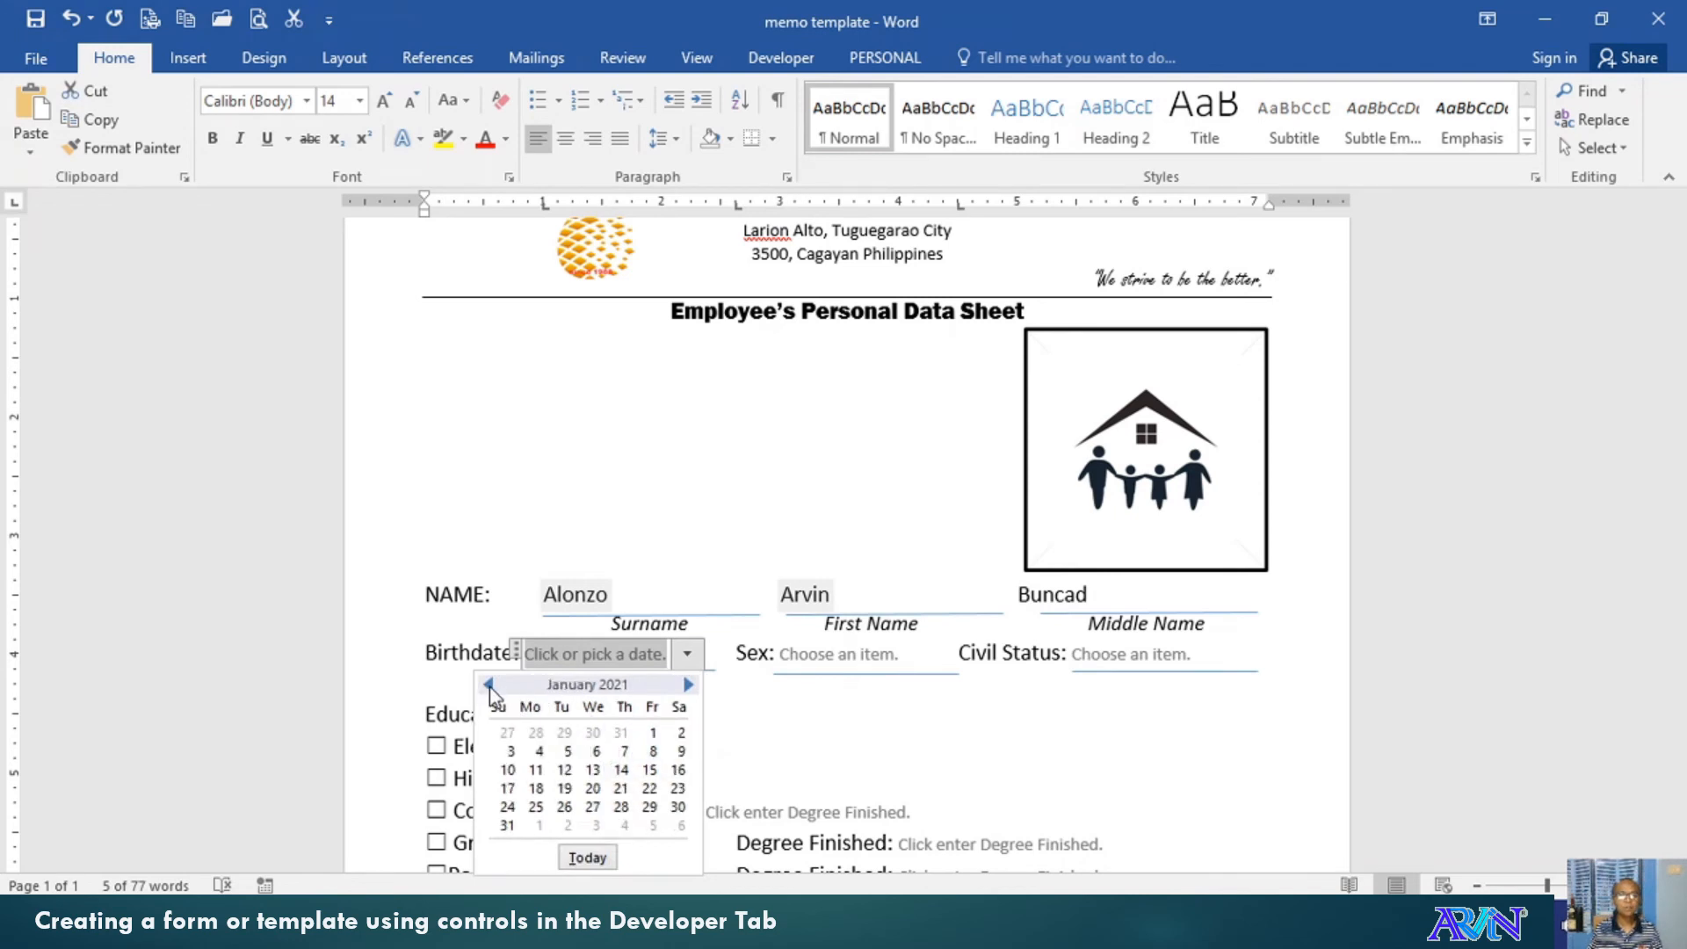
{"action": "left_click", "coordinate": [488, 685]}
{"action": "left_click", "coordinate": [489, 686]}
{"action": "left_click", "coordinate": [489, 686]}
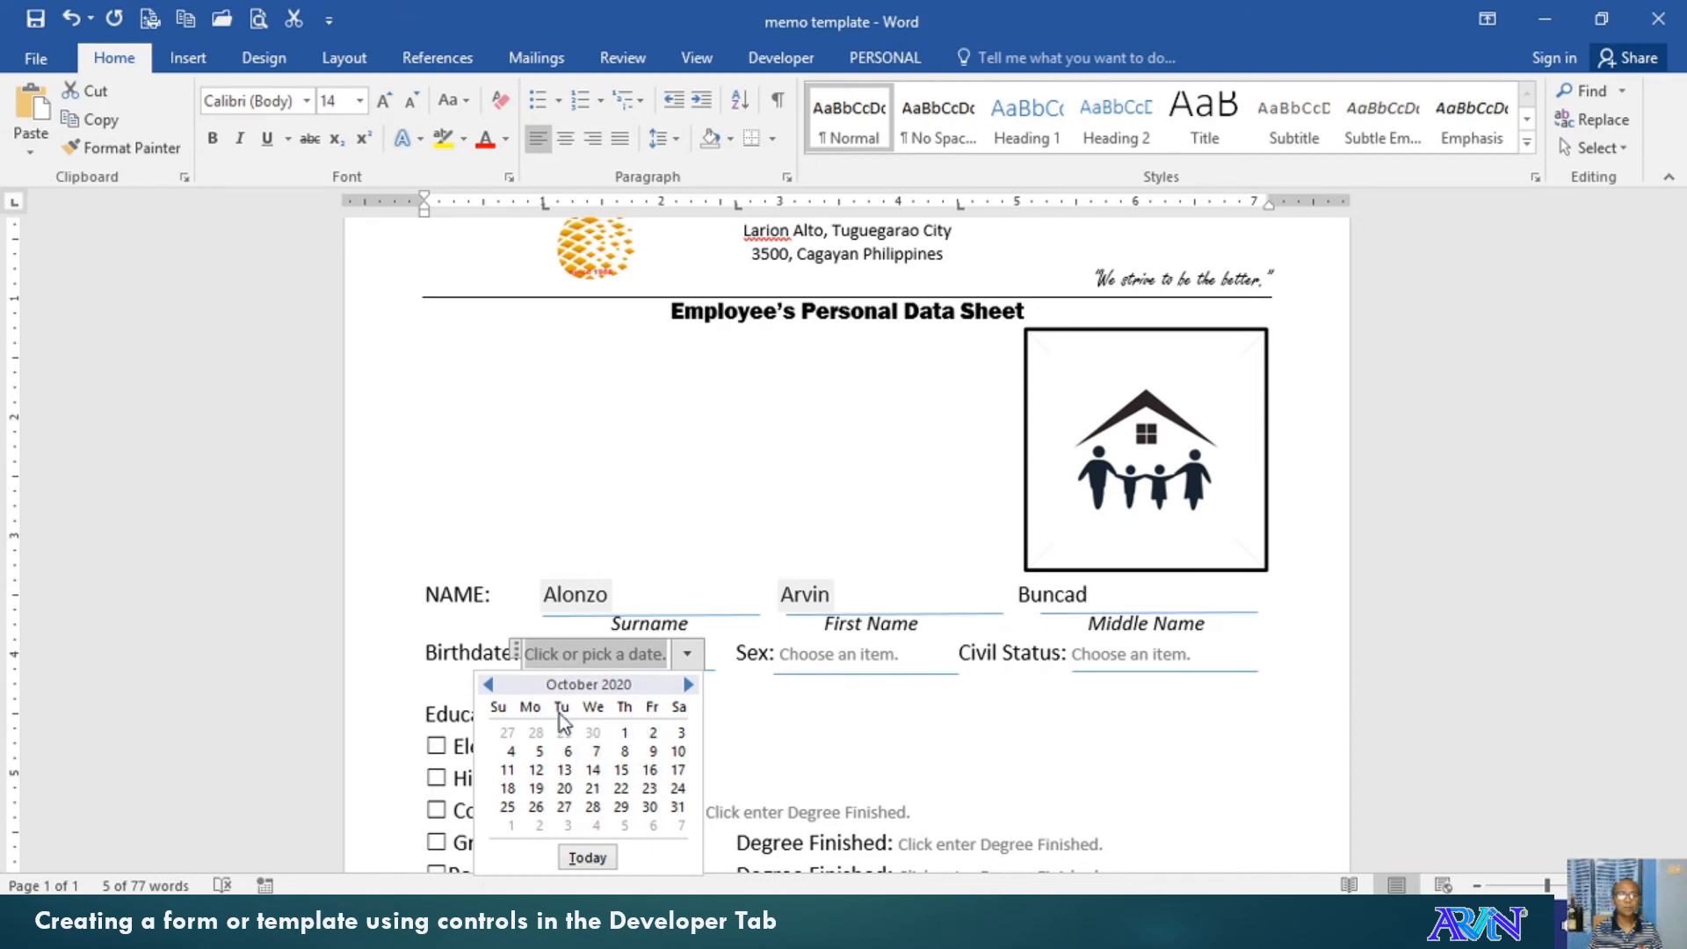
{"action": "left_click", "coordinate": [594, 771]}
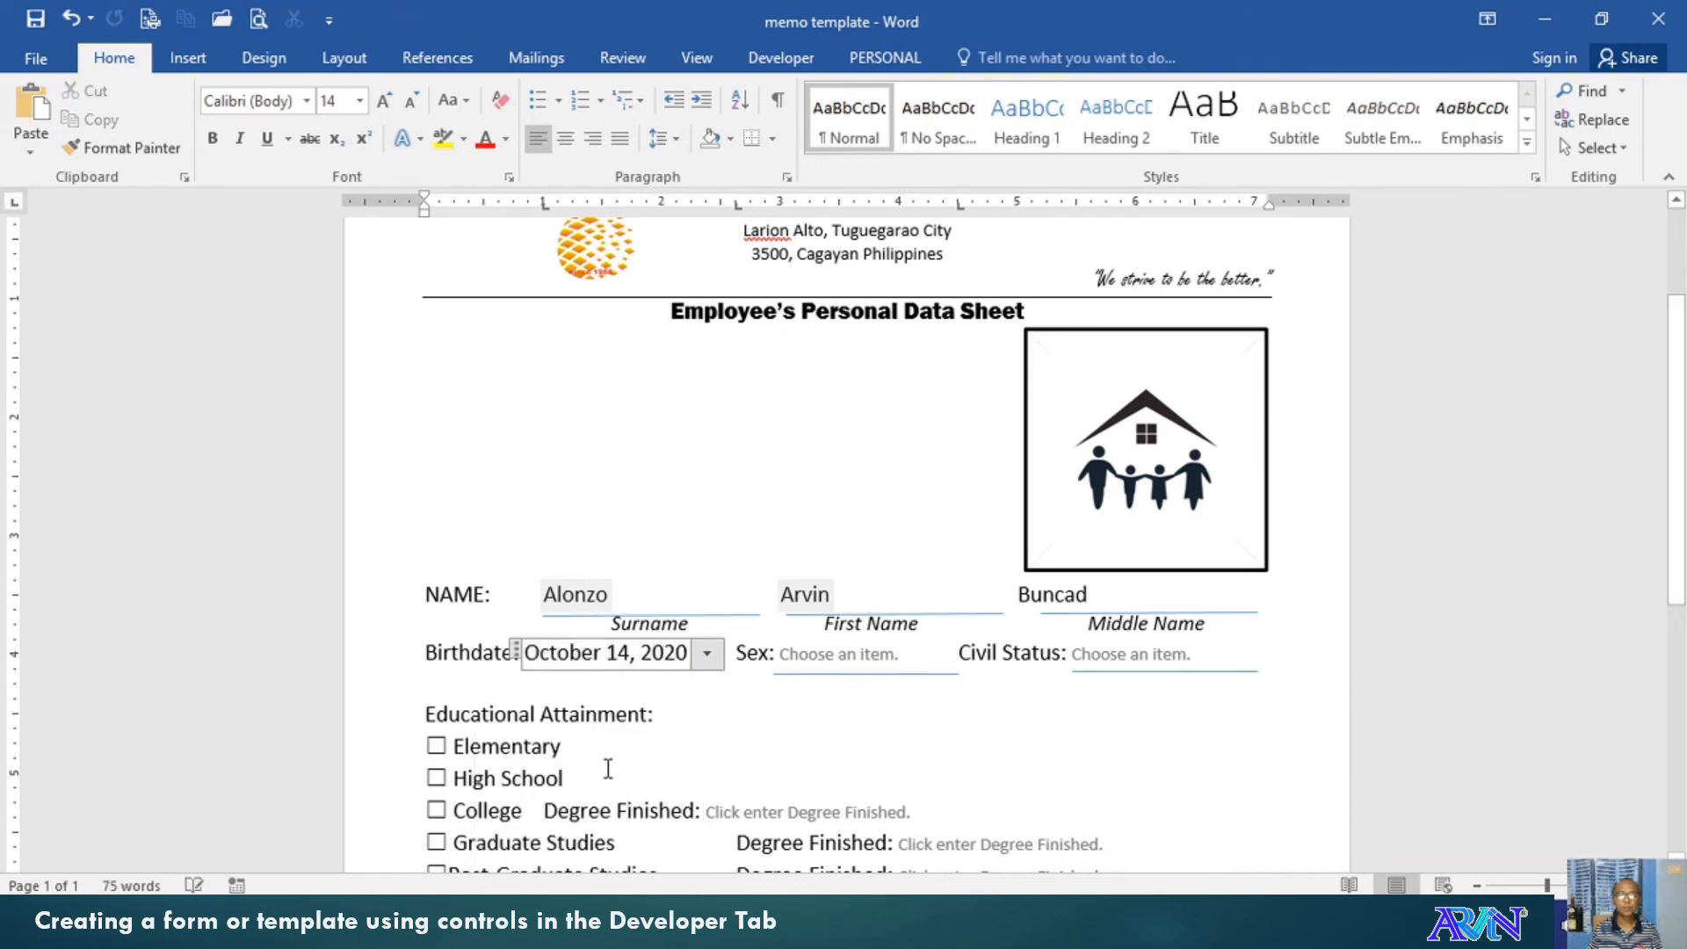
Choose Male for Sex and Married for Civil Status from the dropdowns
{"action": "left_click", "coordinate": [819, 652]}
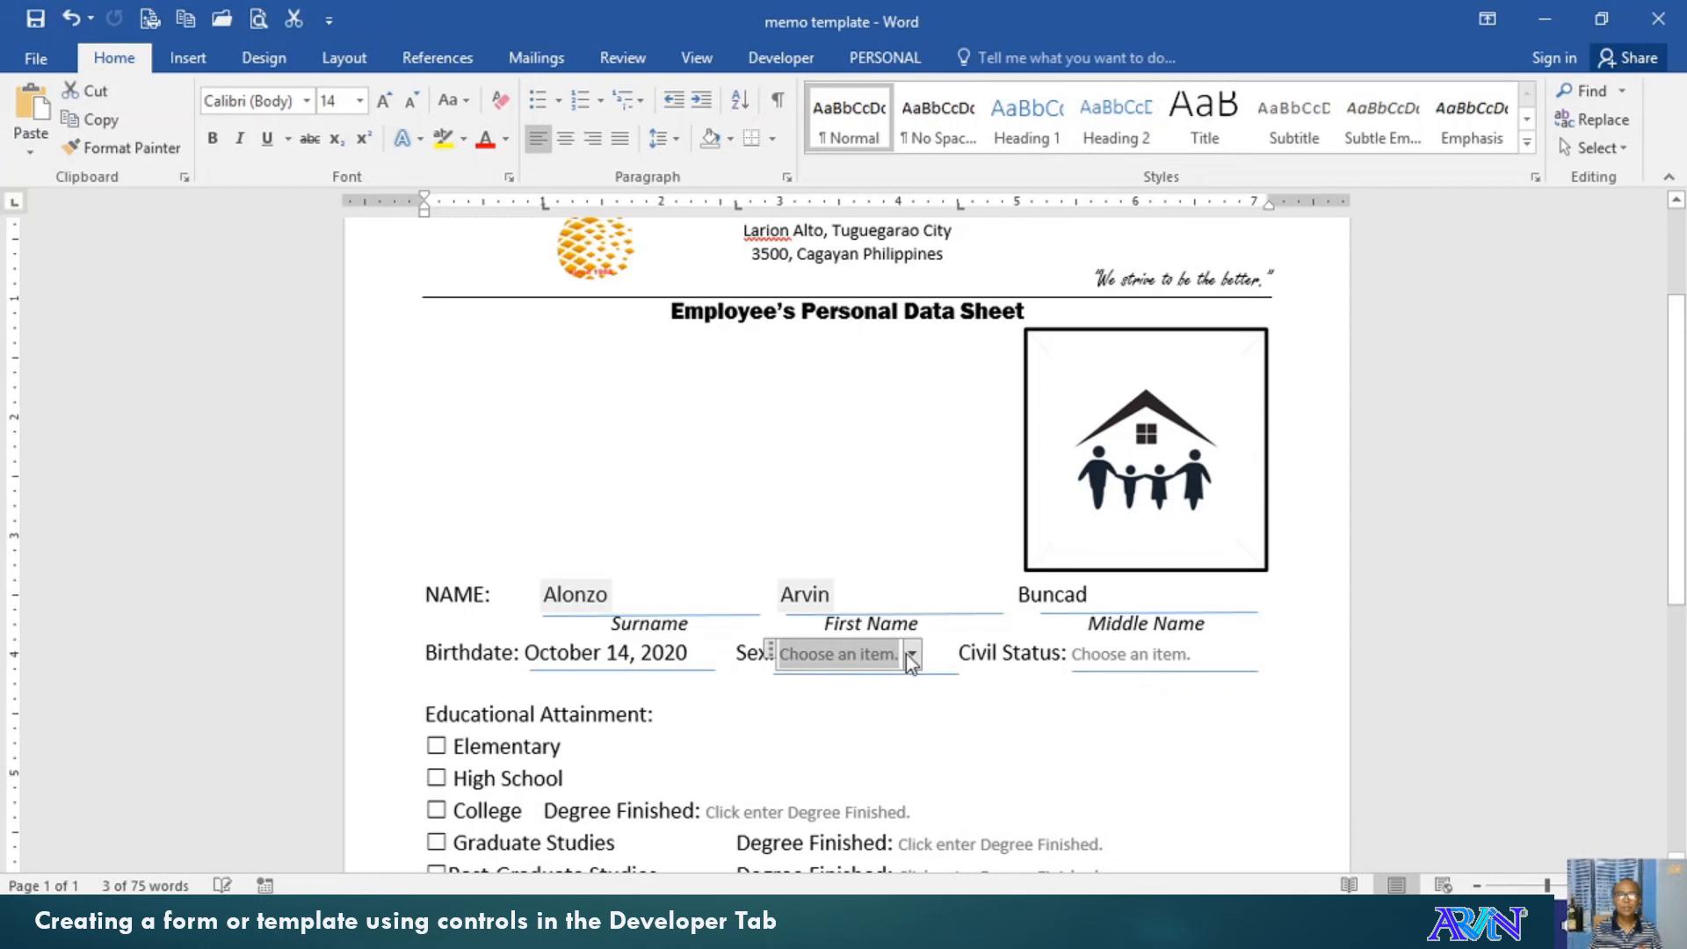
{"action": "left_click", "coordinate": [916, 661]}
{"action": "left_click", "coordinate": [831, 682]}
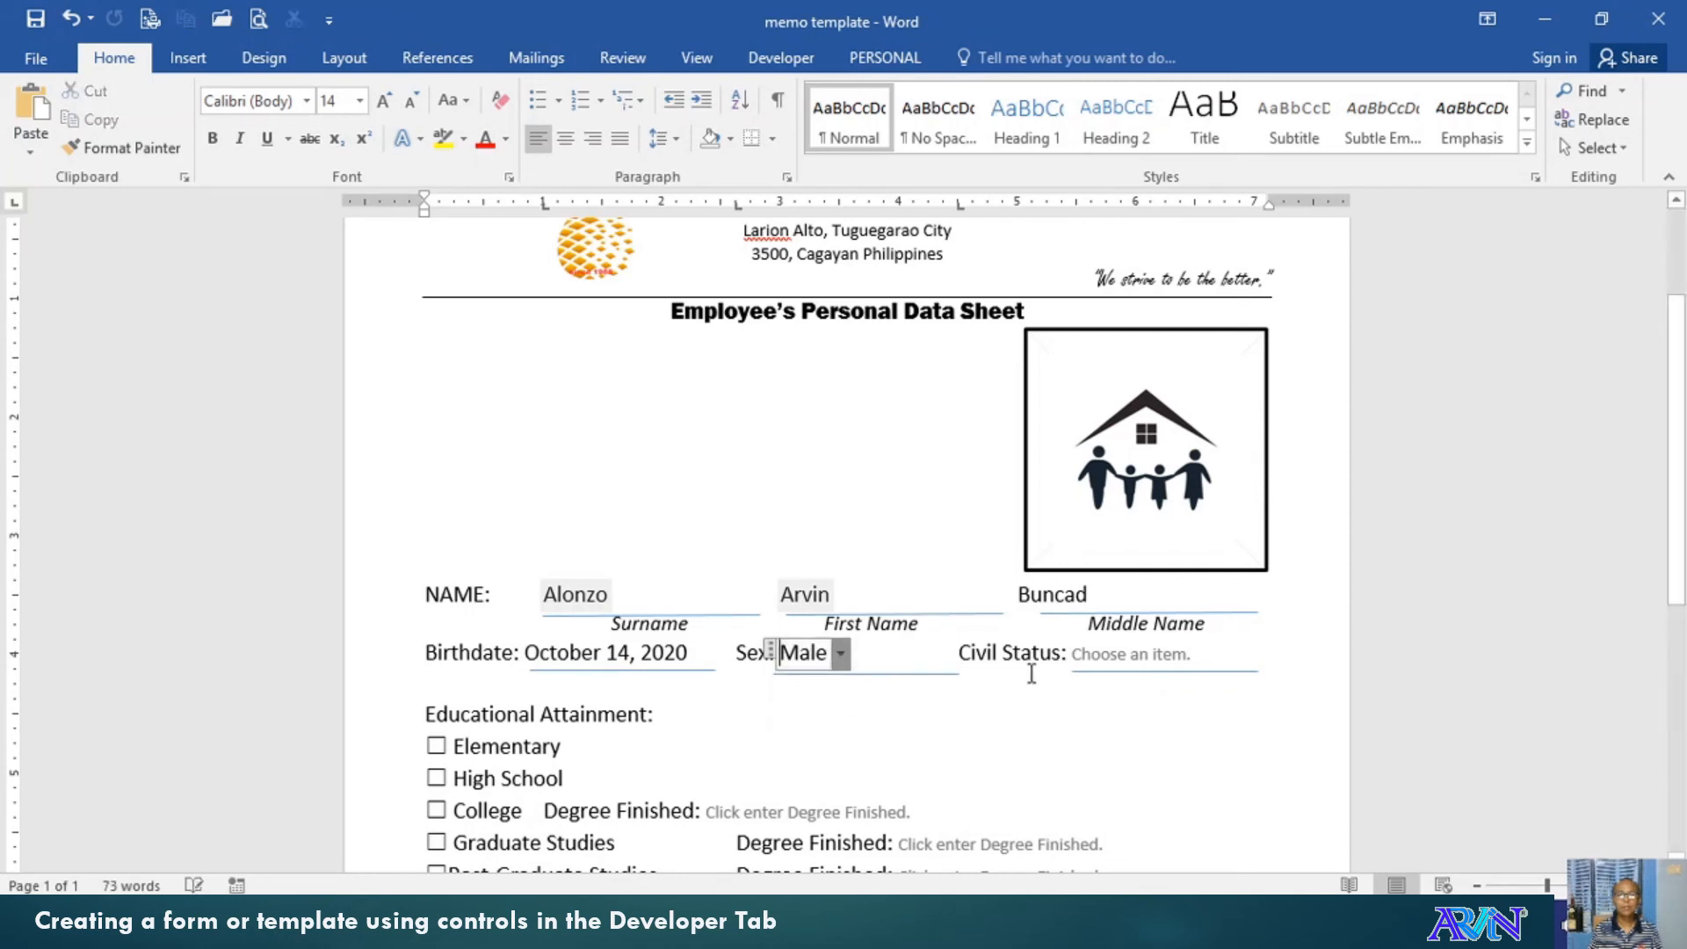
{"action": "left_click", "coordinate": [1115, 652]}
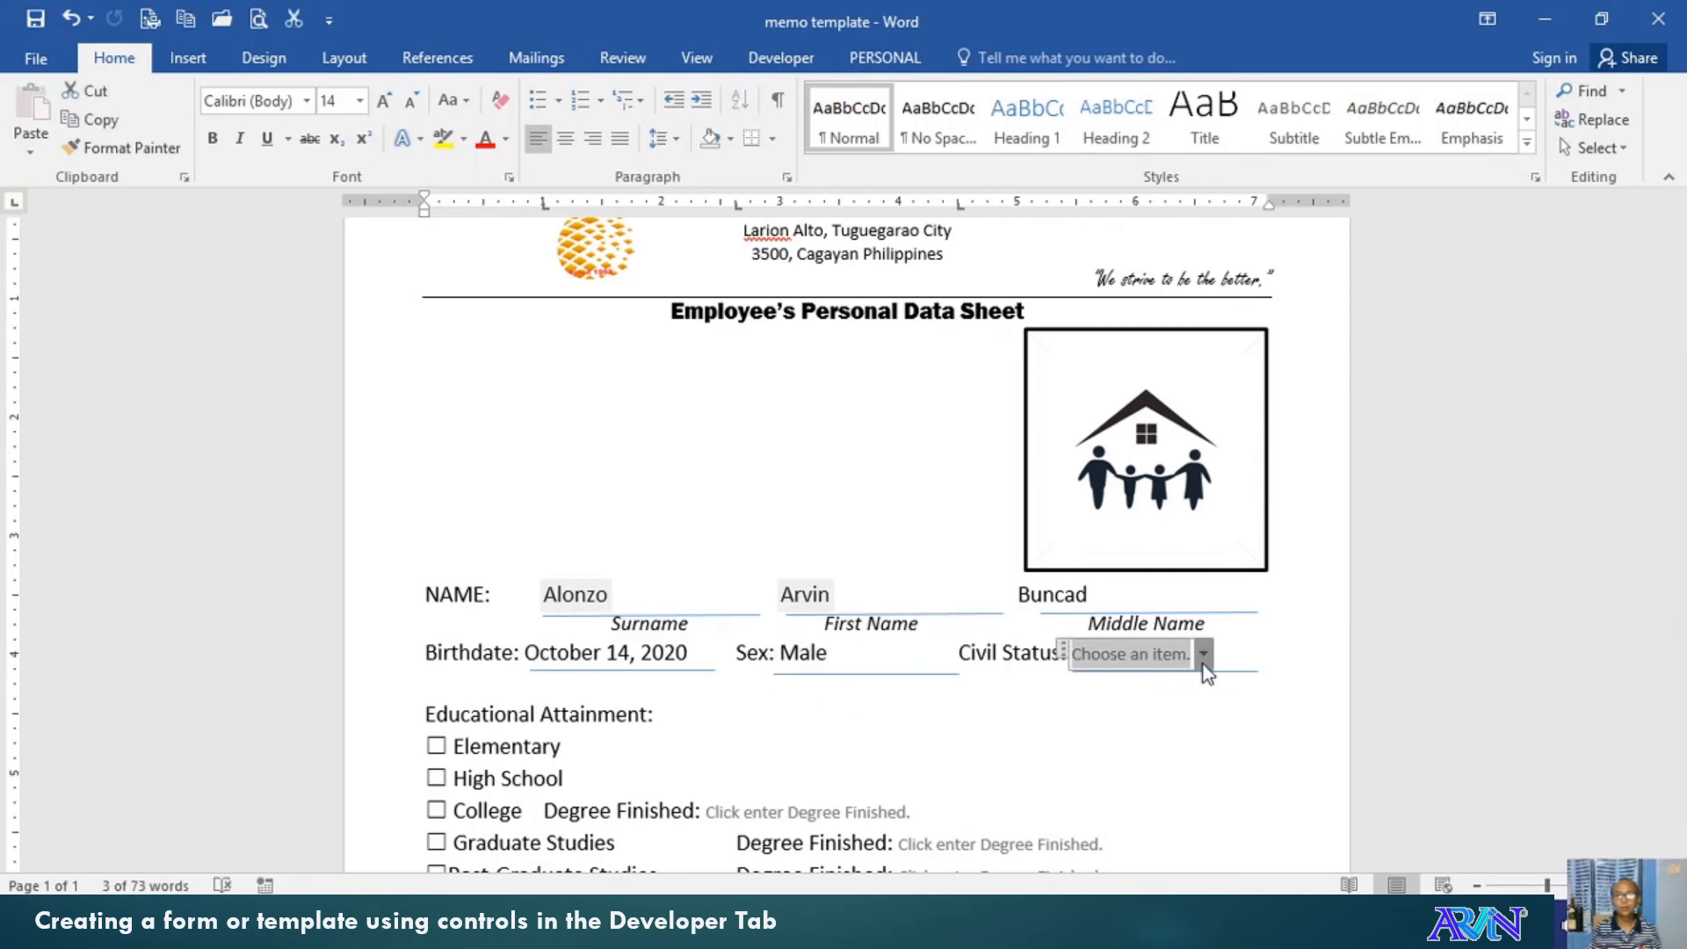
{"action": "left_click", "coordinate": [1203, 653]}
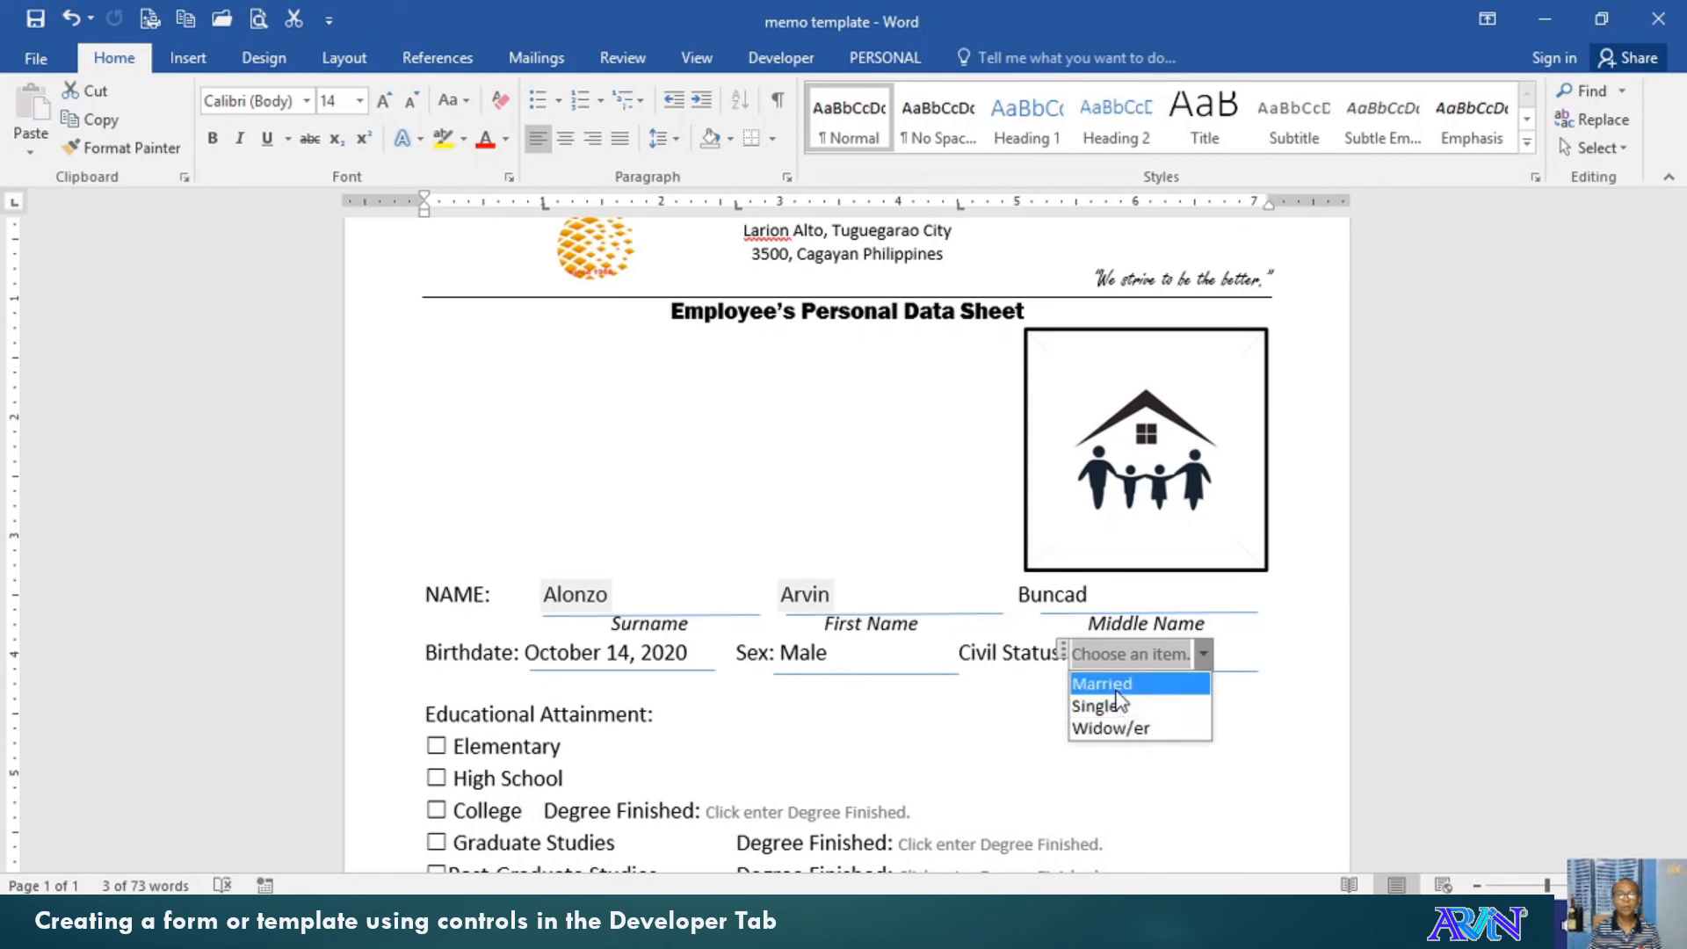
{"action": "left_click", "coordinate": [1132, 684]}
{"action": "scroll", "coordinate": [718, 753], "scroll_direction": "down", "scroll_amount": 1}
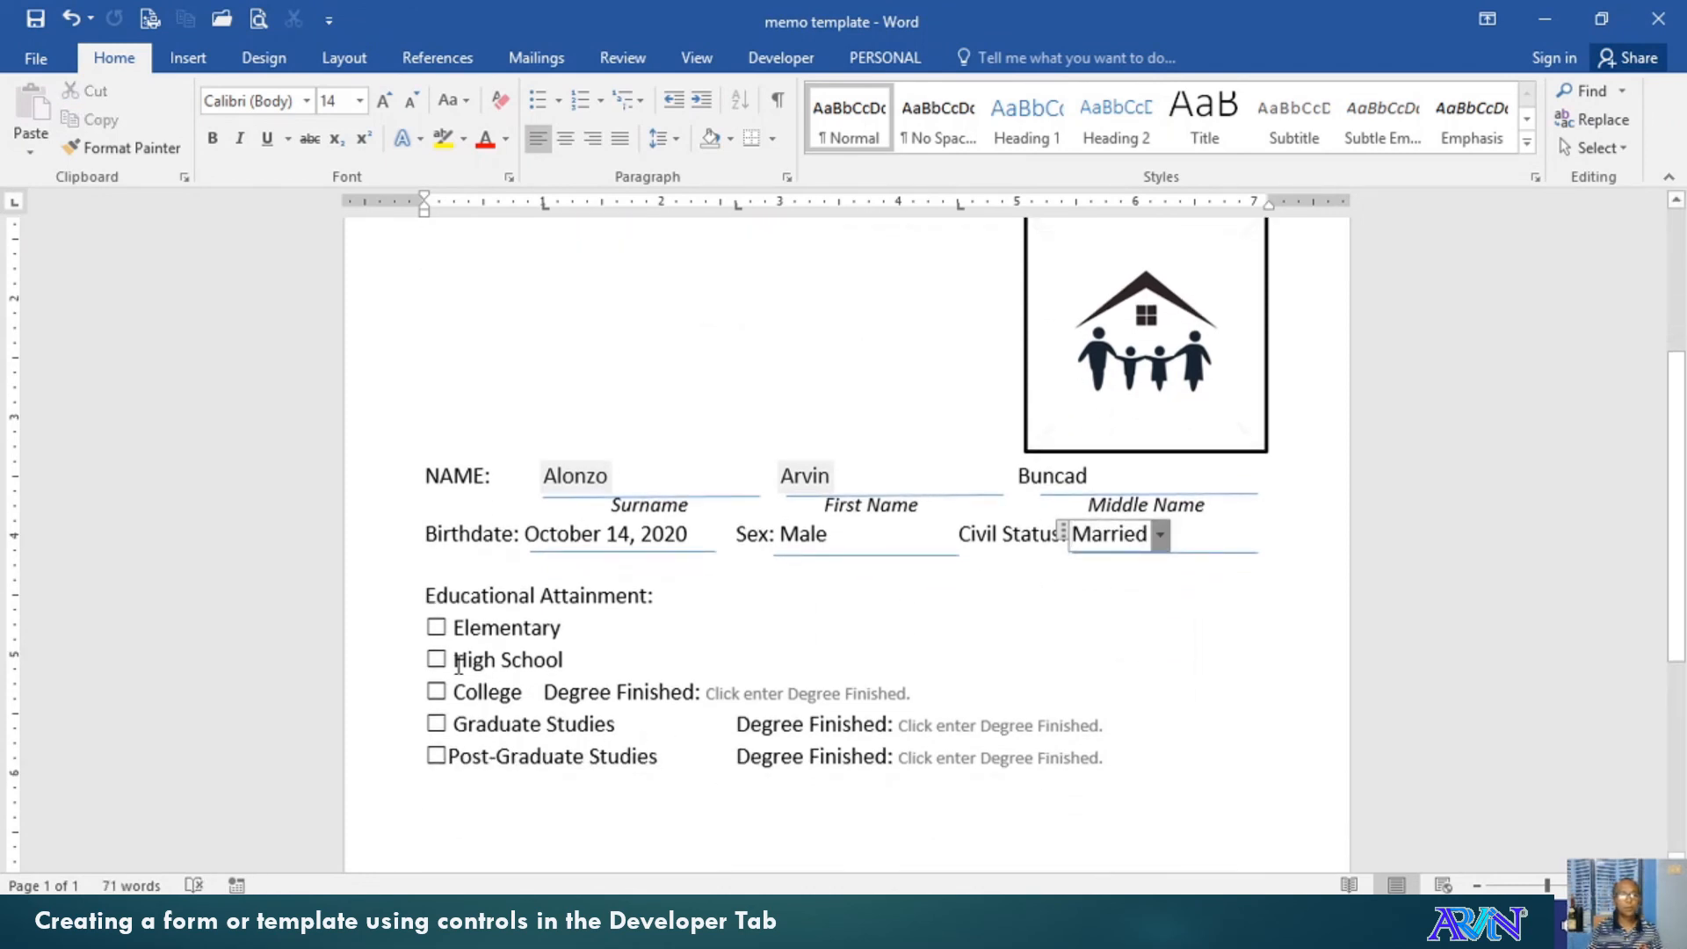
Tick Elementary, High School and College, entering 'BS in Computer and Information System' as degree finished
{"action": "left_click", "coordinate": [436, 627]}
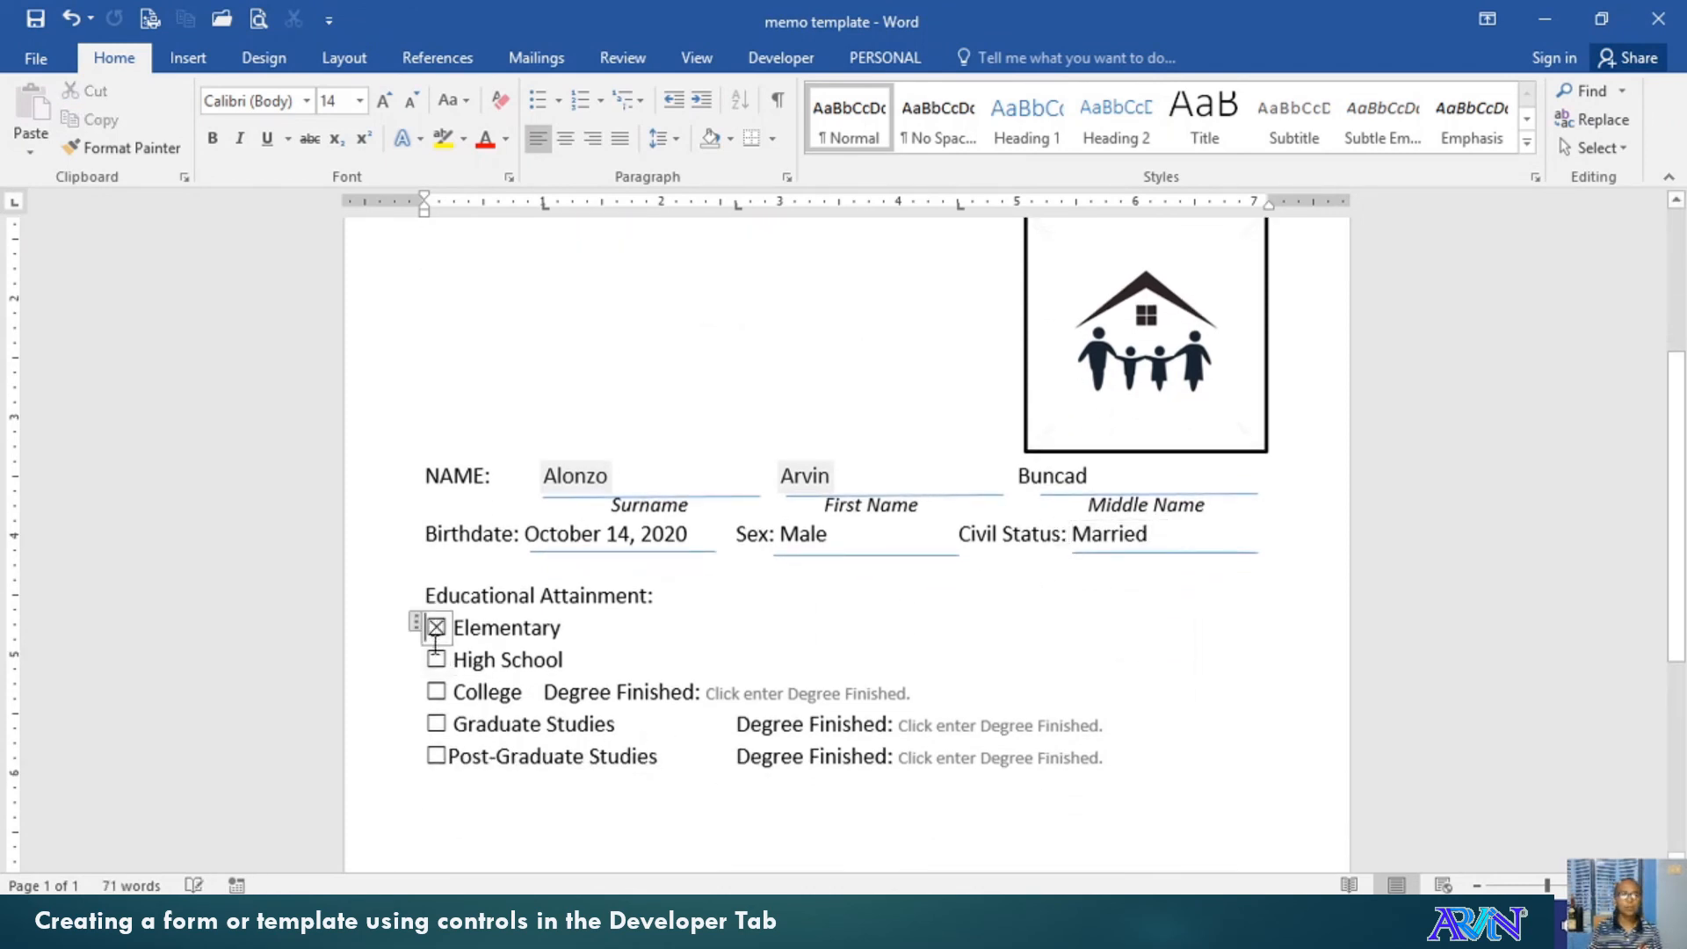
{"action": "left_click", "coordinate": [436, 659]}
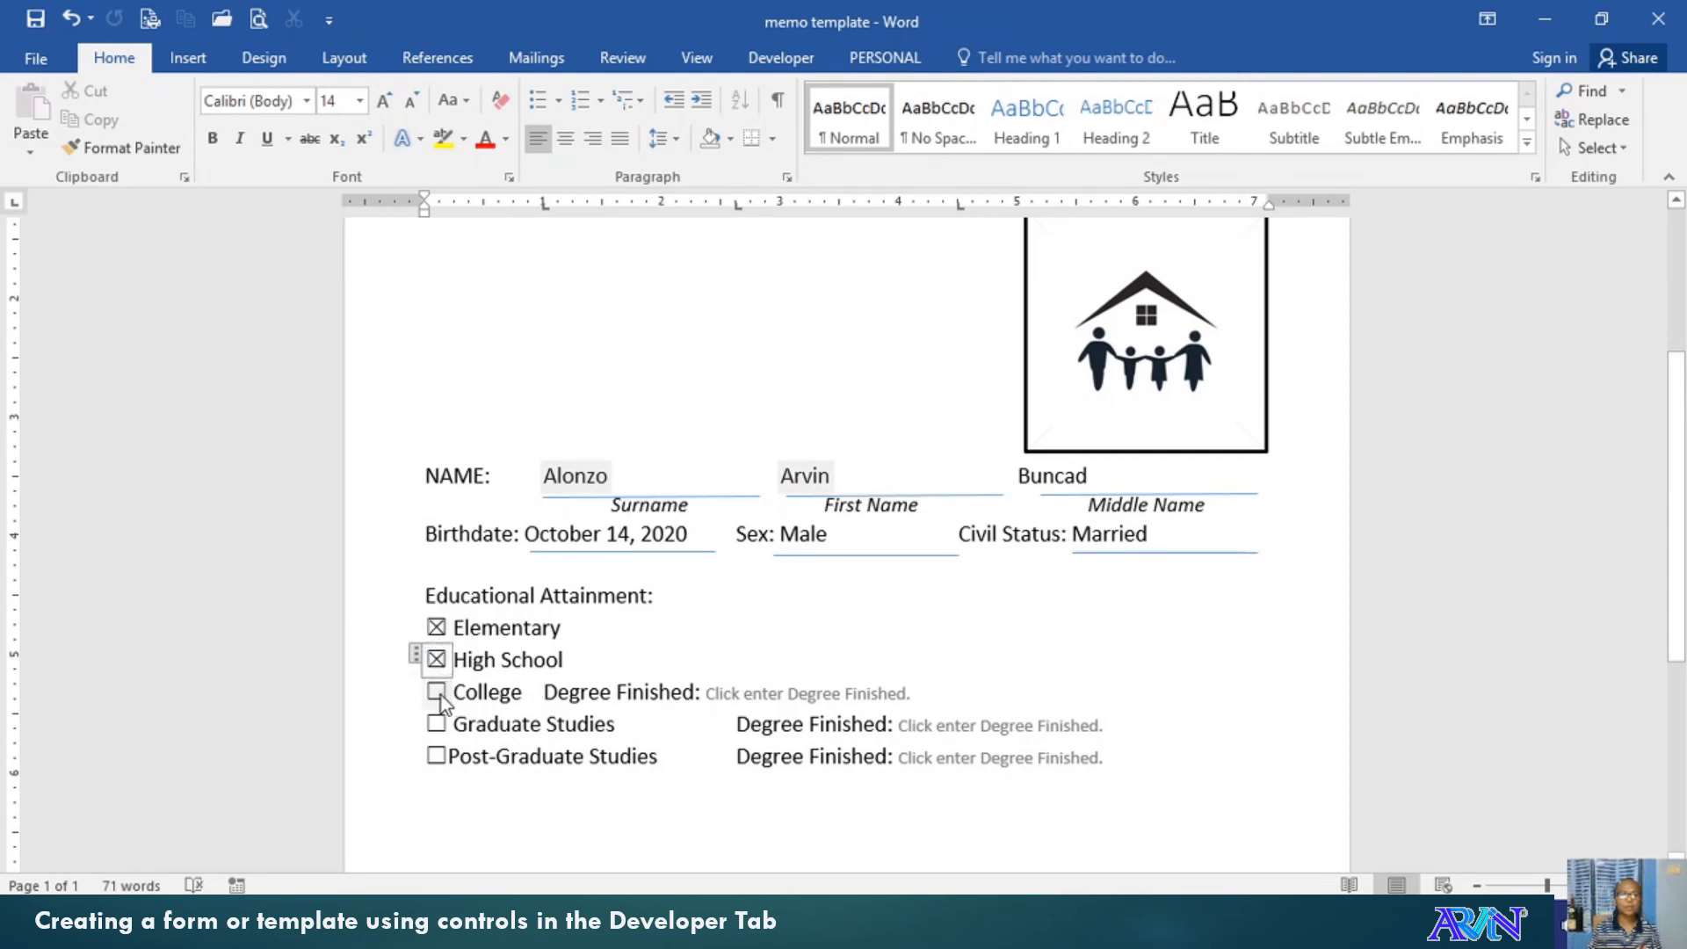
{"action": "left_click", "coordinate": [438, 693]}
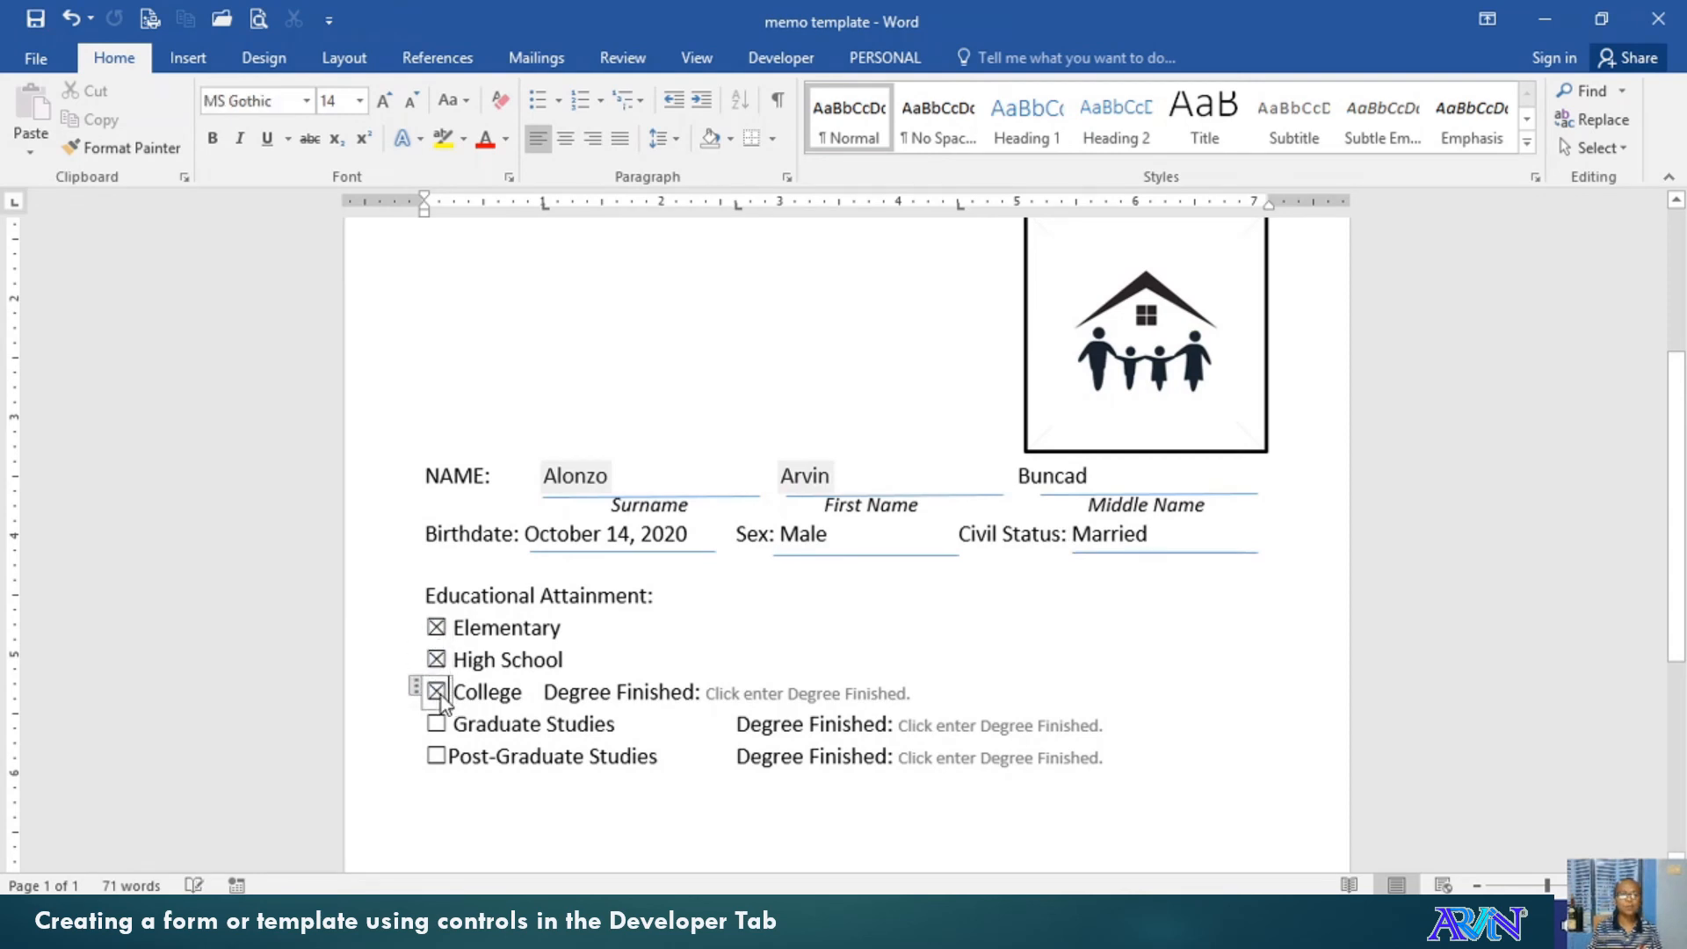
{"action": "left_click", "coordinate": [885, 691]}
{"action": "type", "text": "B"}
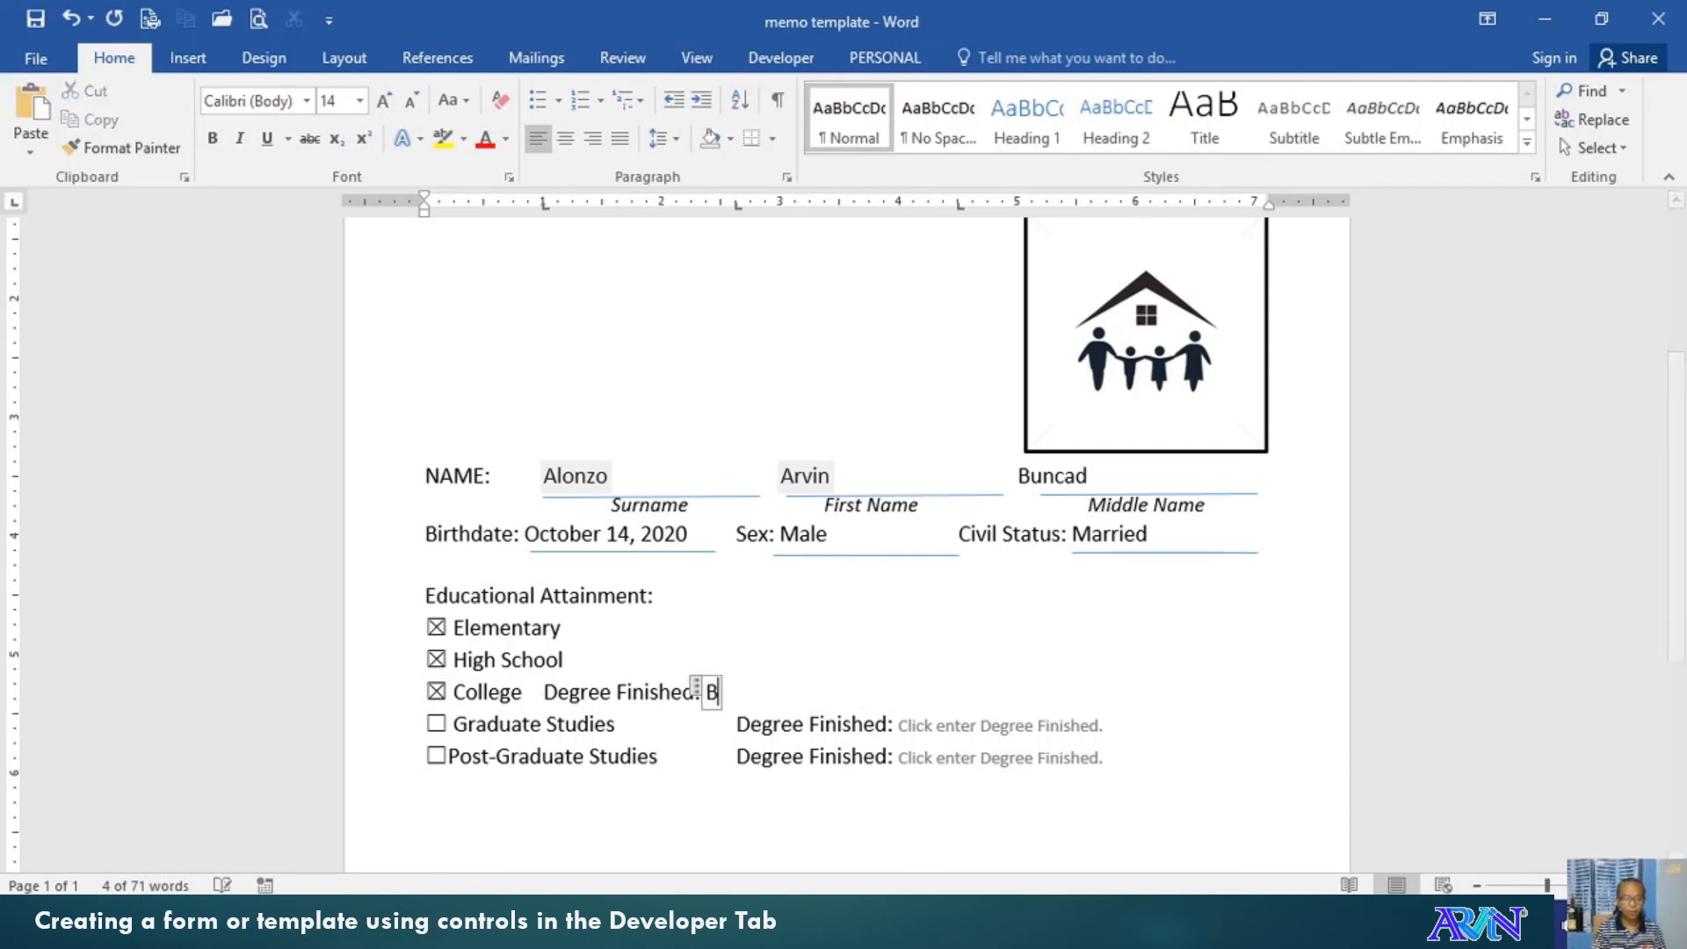
{"action": "type", "text": "S in Compu"}
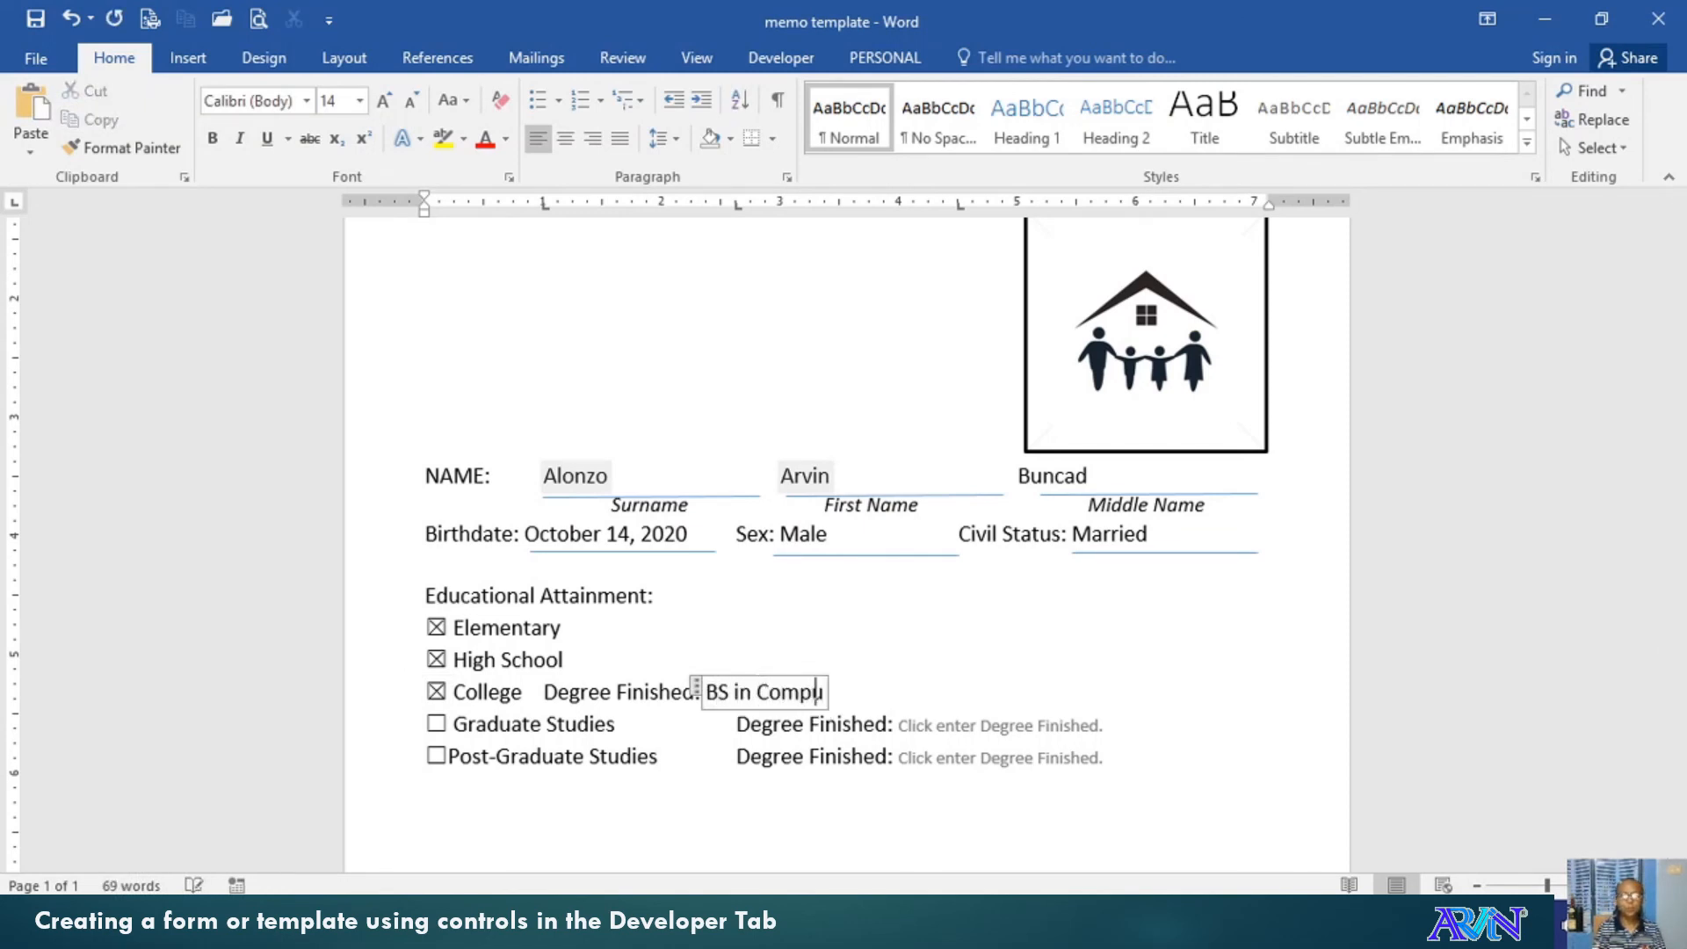
{"action": "type", "text": "ter and "}
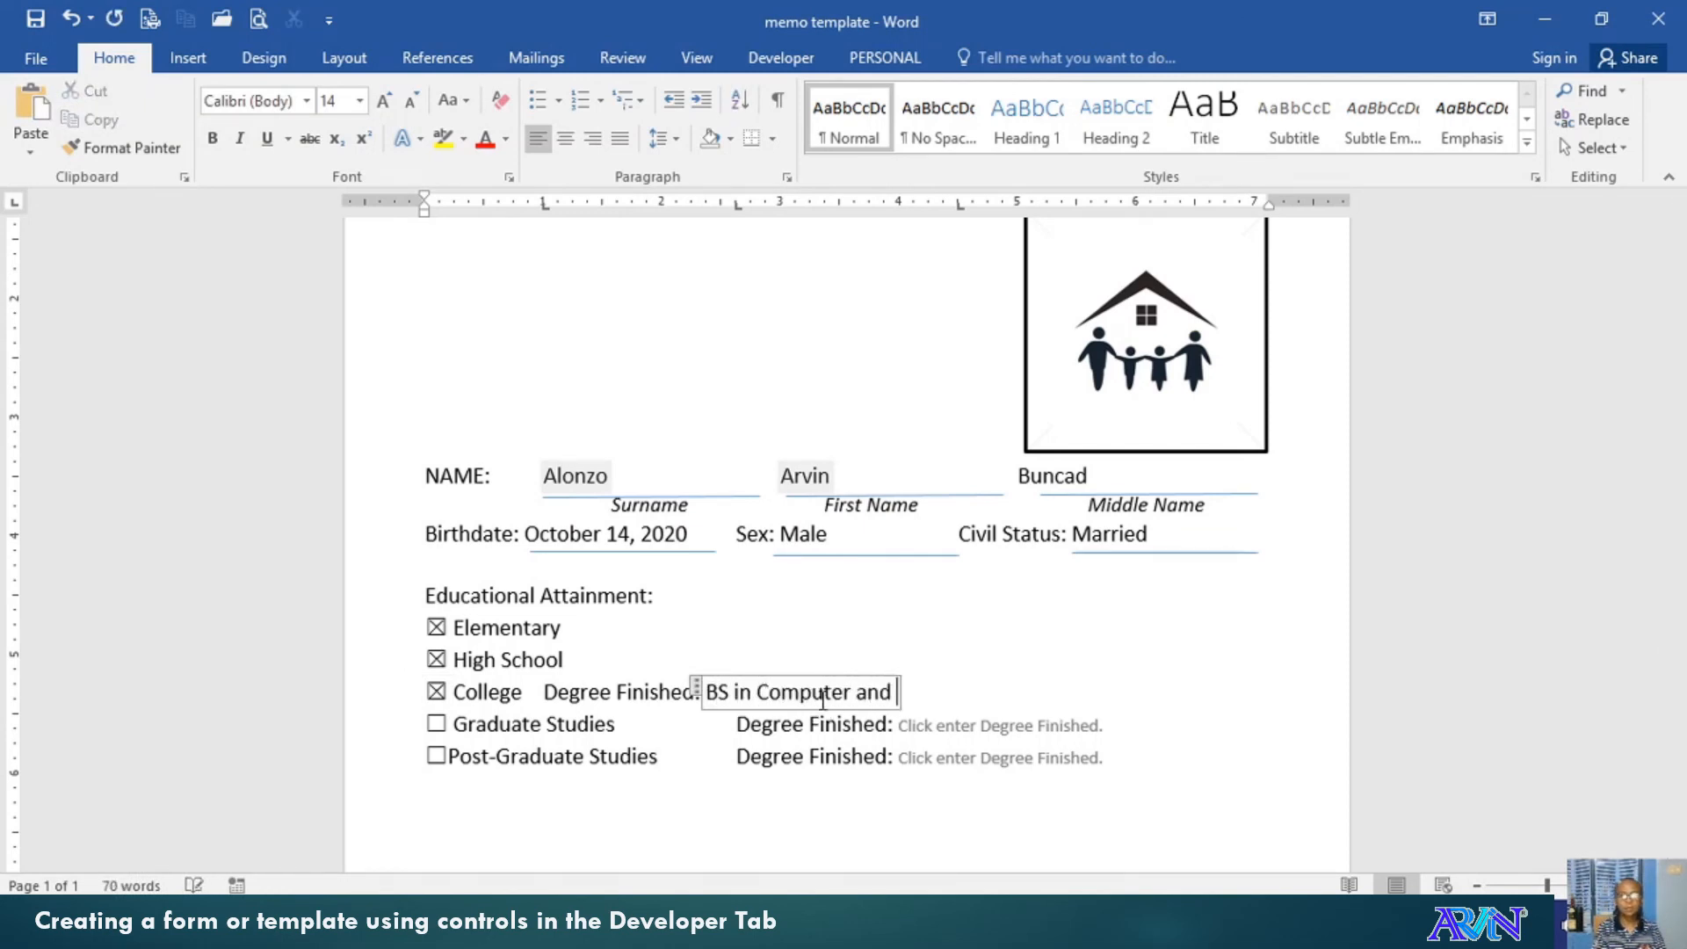
{"action": "type", "text": "Information System"}
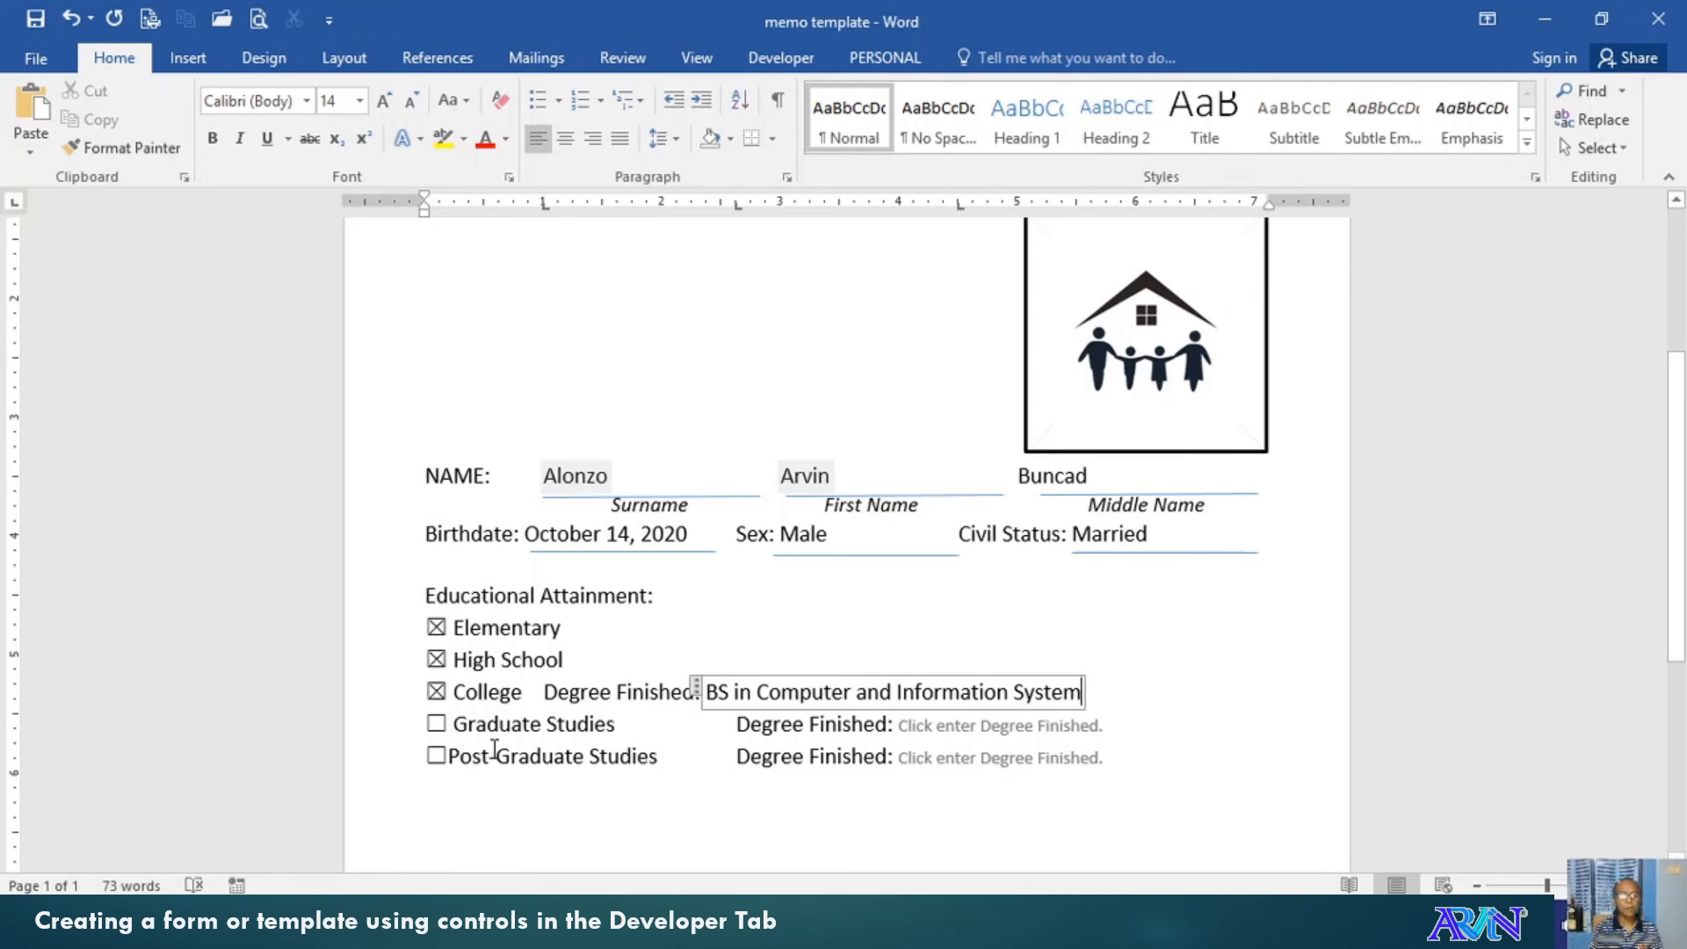
Tick the Post-Graduate Studies check box further down the form
{"action": "scroll", "coordinate": [495, 748], "scroll_direction": "down", "scroll_amount": 1}
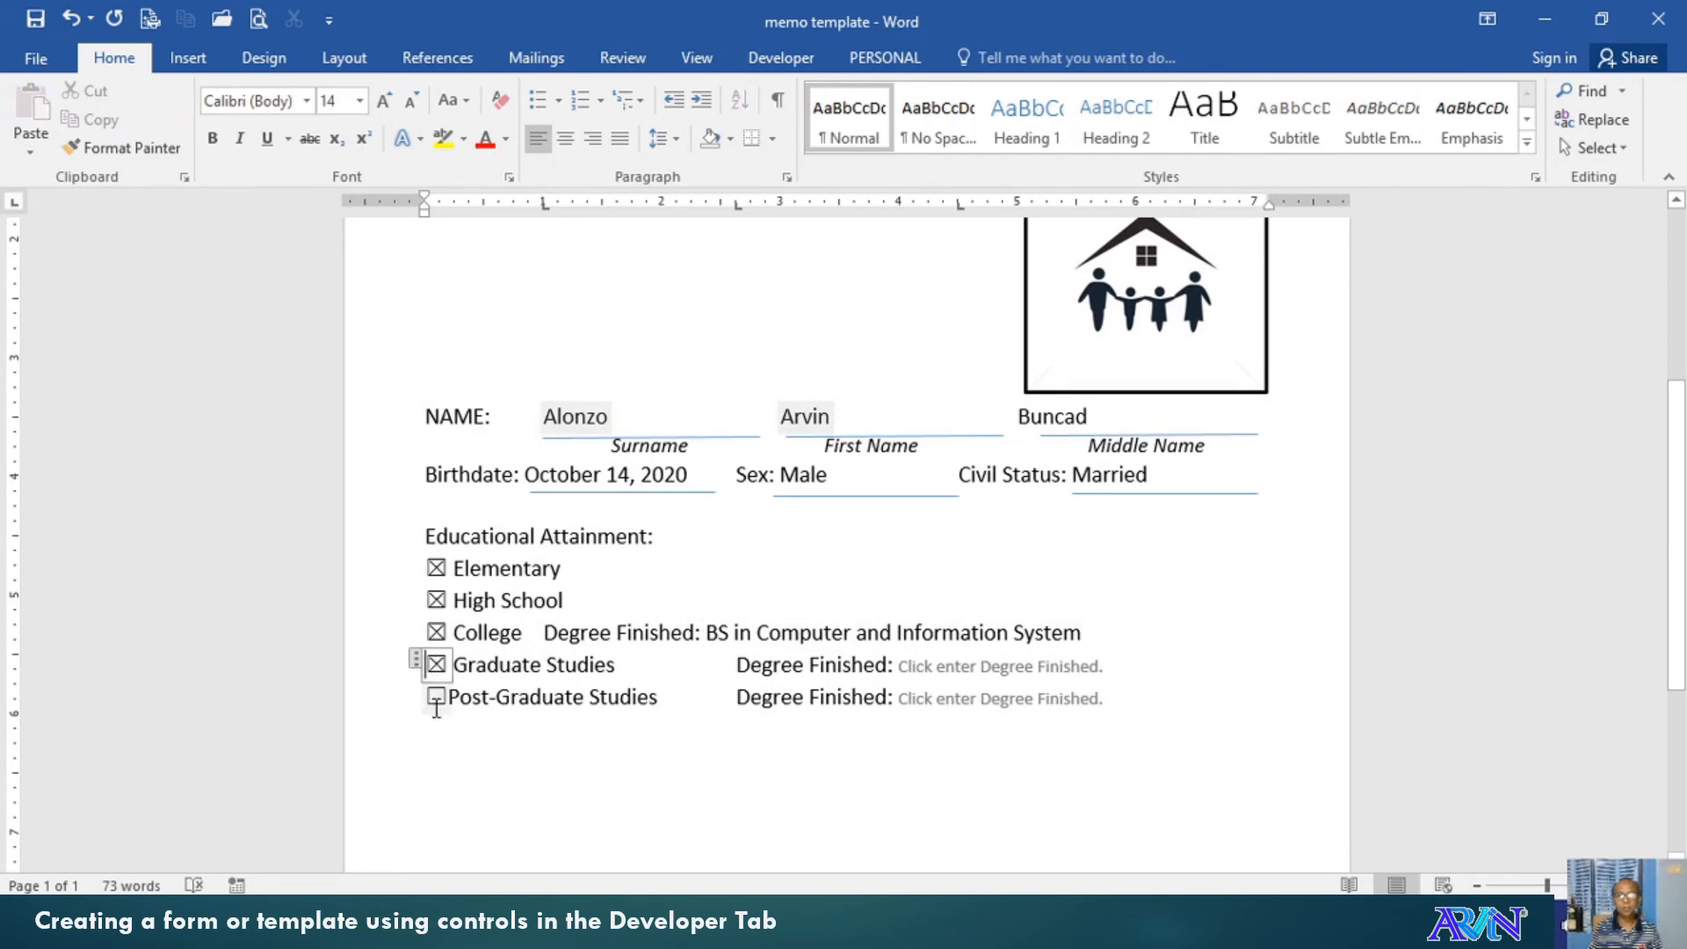
{"action": "left_click", "coordinate": [436, 703]}
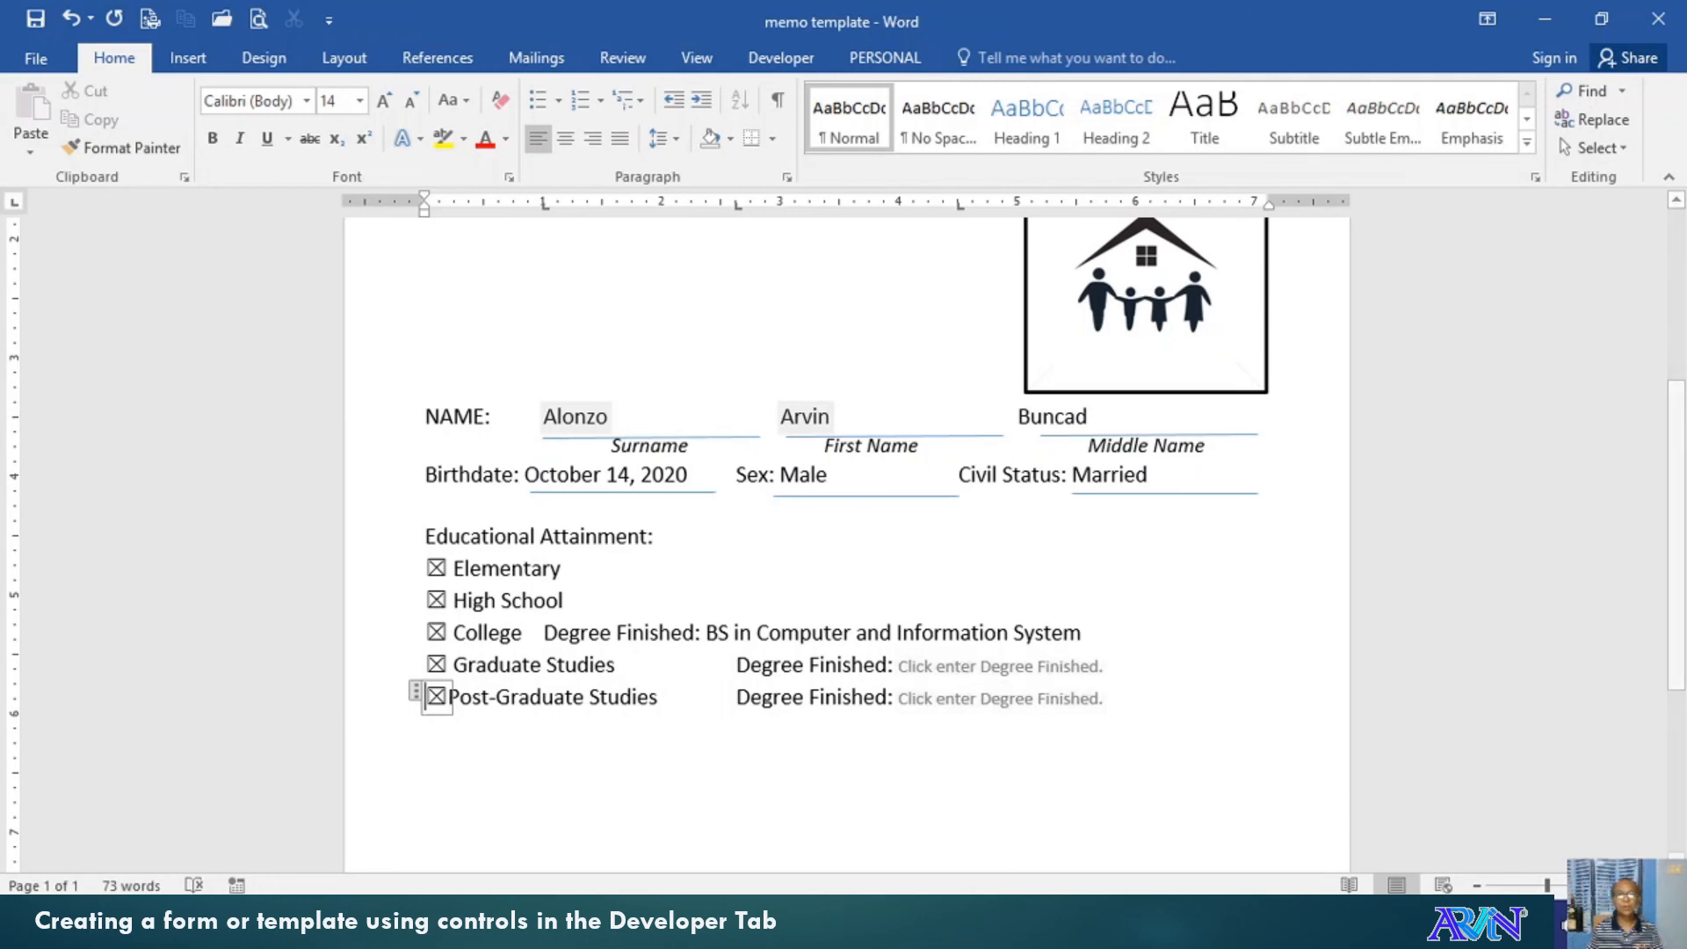
{"action": "scroll", "coordinate": [939, 781], "scroll_direction": "up", "scroll_amount": 2}
{"action": "scroll", "coordinate": [846, 544], "scroll_direction": "up", "scroll_amount": 2}
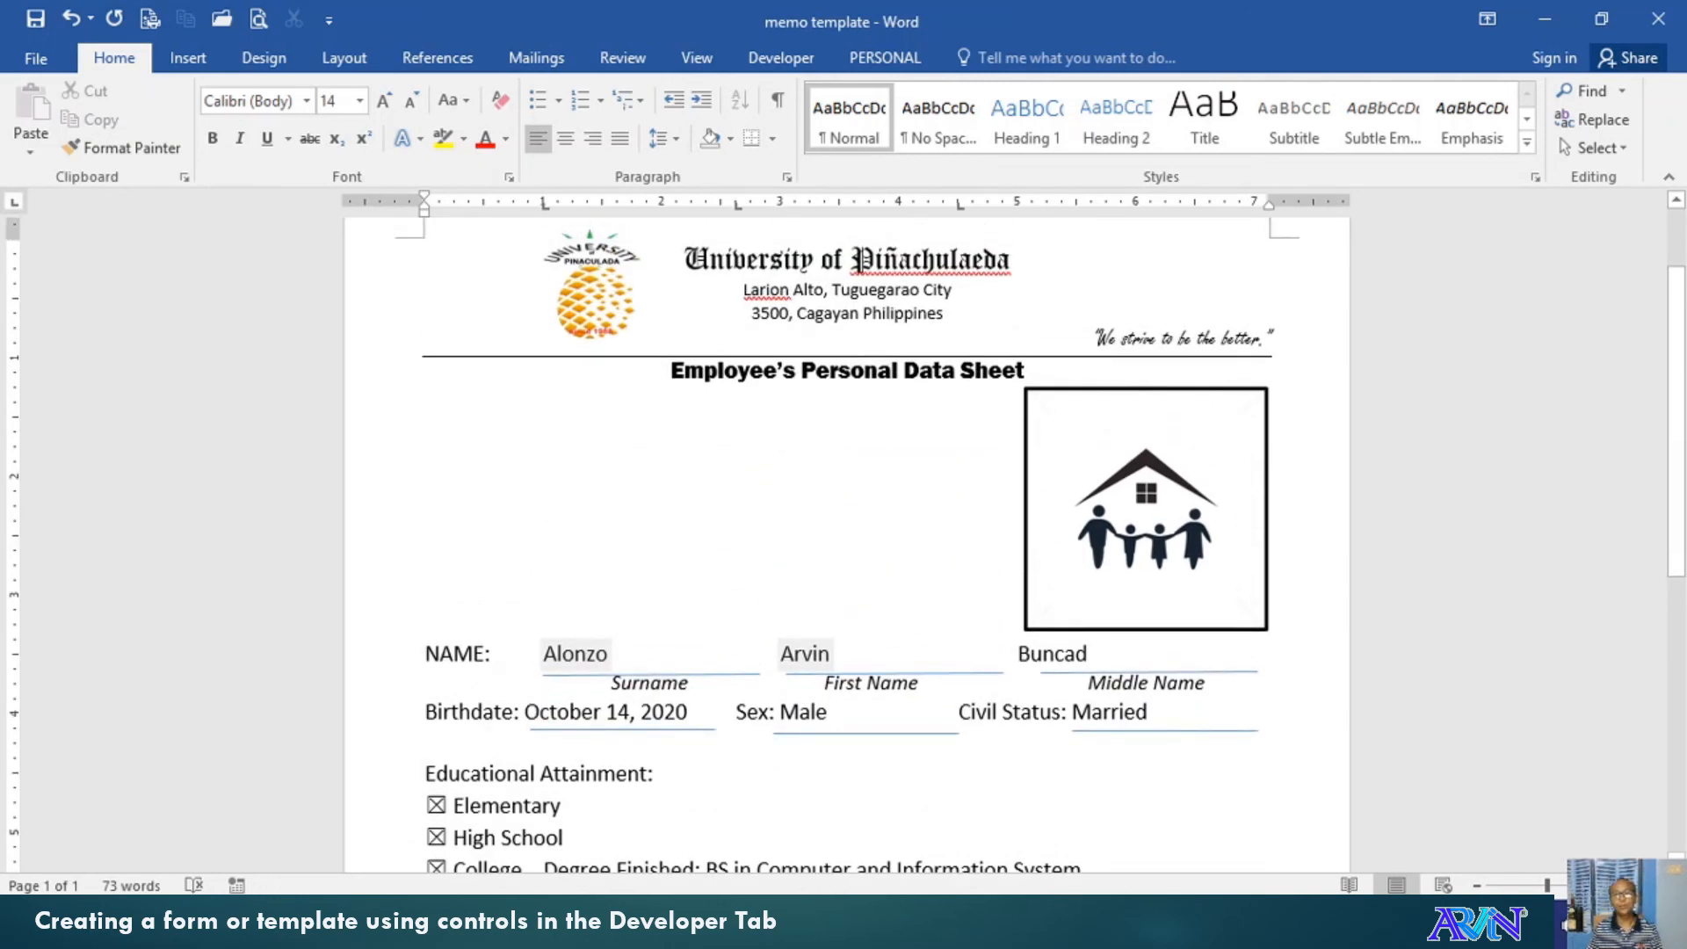
{"action": "scroll", "coordinate": [422, 809], "scroll_direction": "down", "scroll_amount": 2}
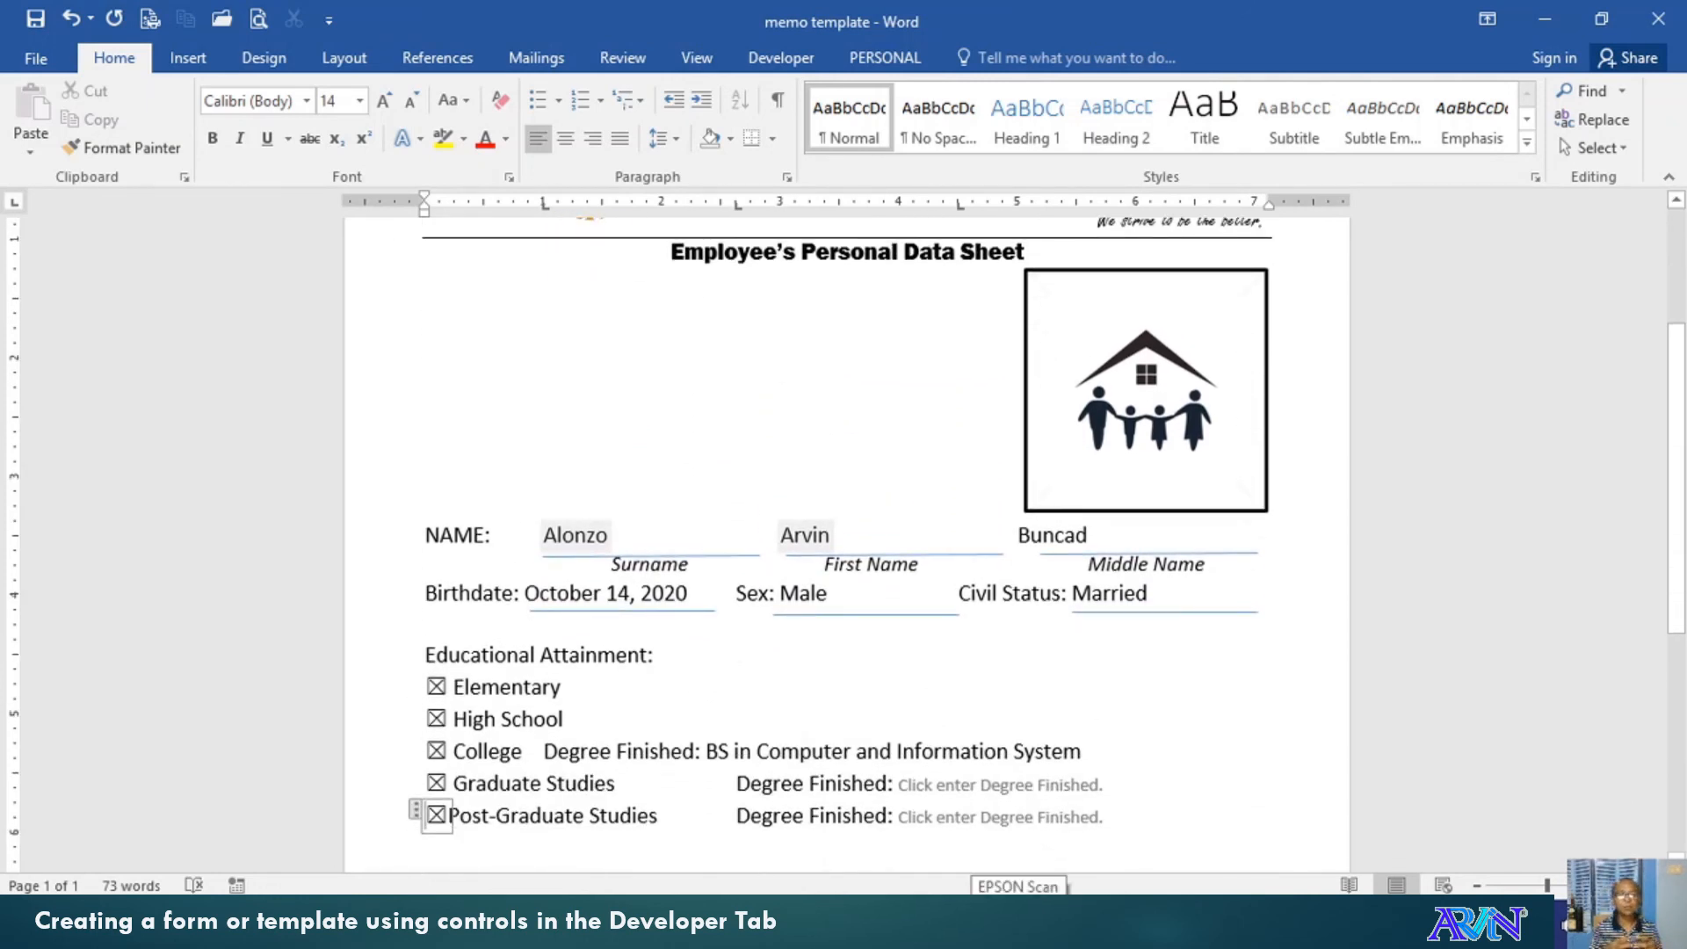